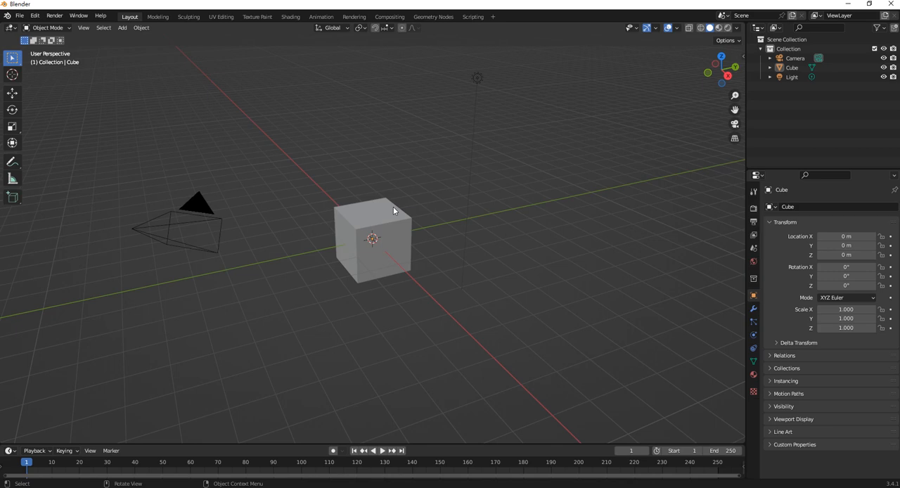
- Delete the default cube and switch to the right orthographic view
left_click(393, 207)
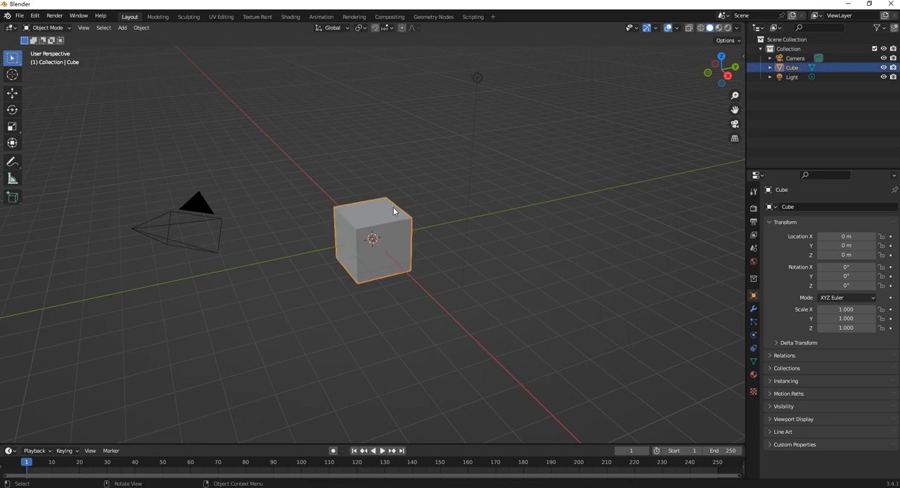
key("Delete")
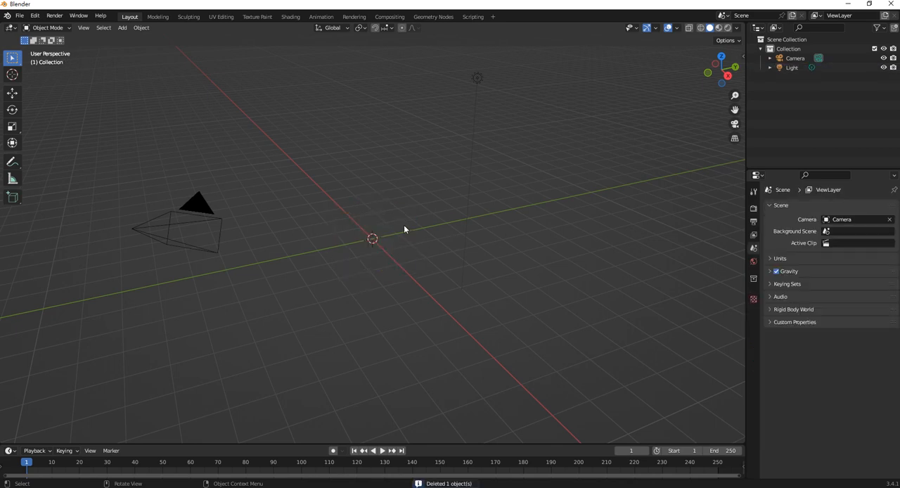
key("KP_3")
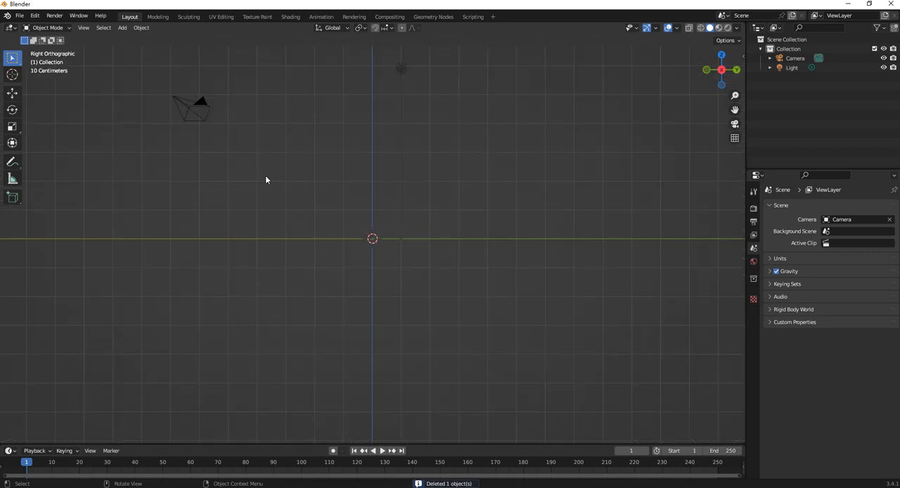
- Start the Shortcut VUr on-screen key display with its default settings
key("shift+a")
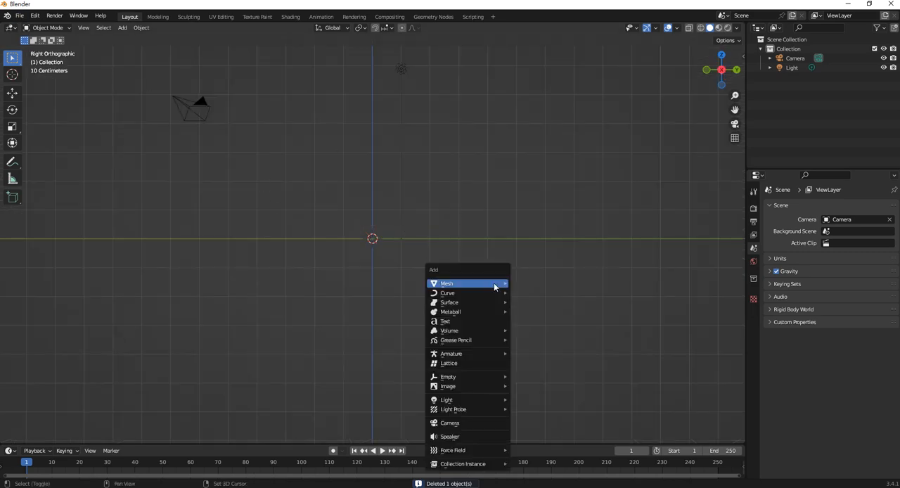
key("n")
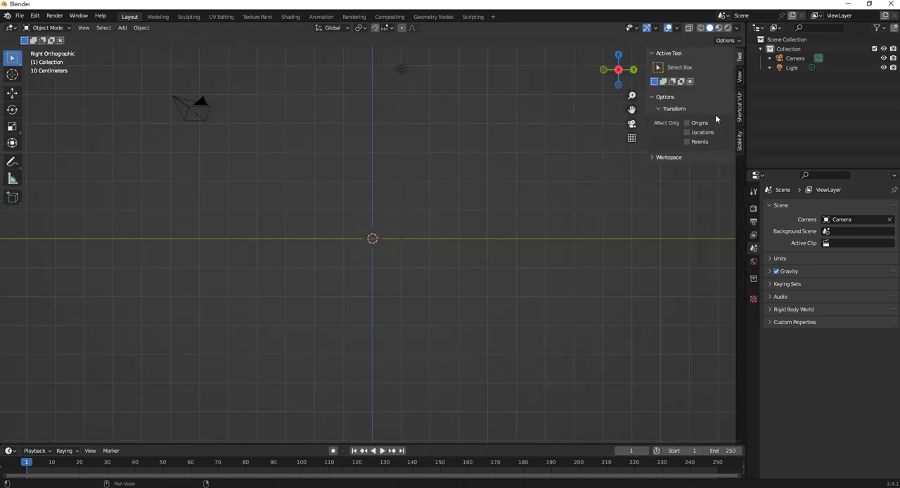
left_click(739, 114)
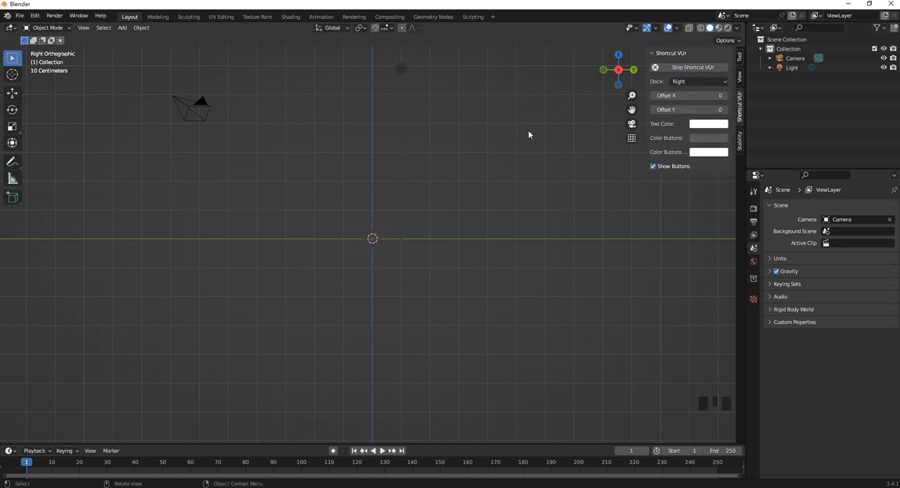
left_click(453, 195)
- Add the tree sheet image from the Downloads folder as a reference image aligned to the right view
key("shift+a")
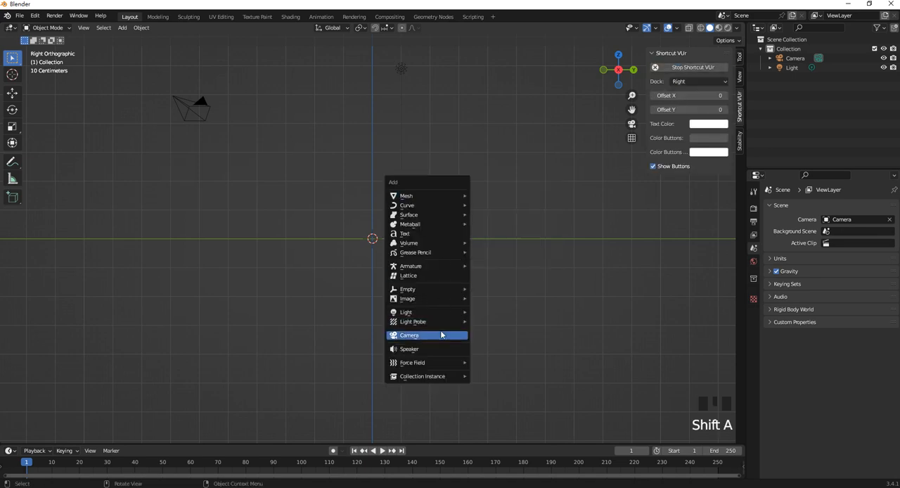
mouse_move(441, 300)
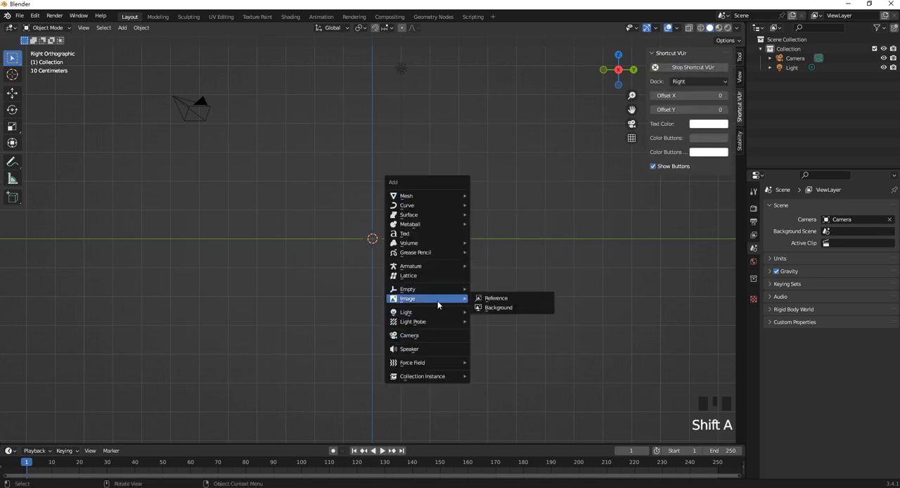
left_click(497, 299)
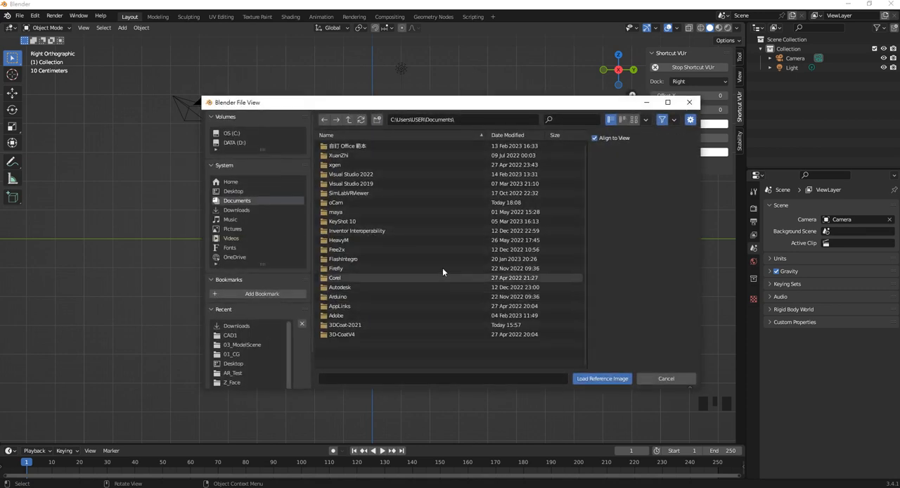
left_click(243, 212)
double_click(385, 181)
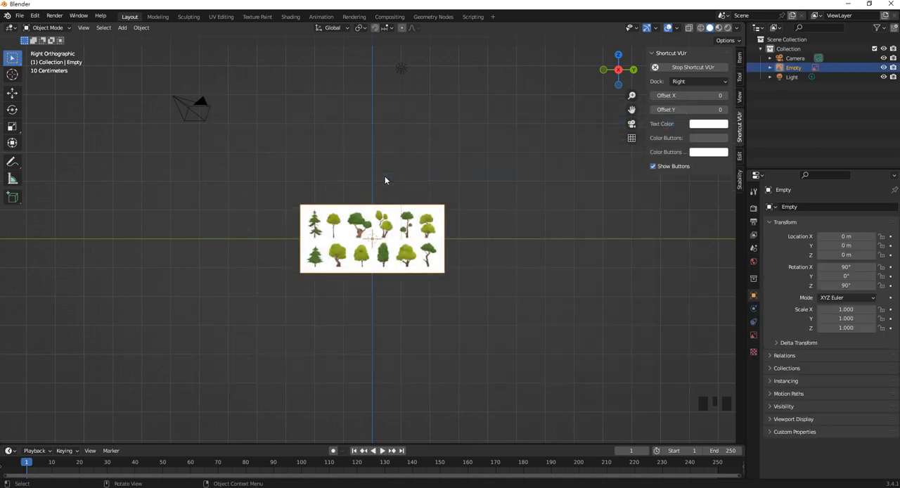
- Scale the tree reference image up uniformly to about 3.04
left_click(430, 235)
key("s")
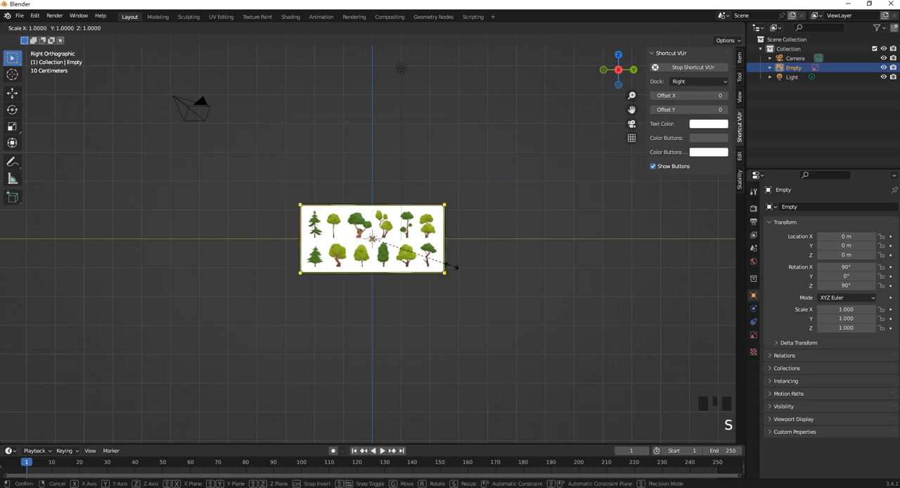
left_click(636, 299)
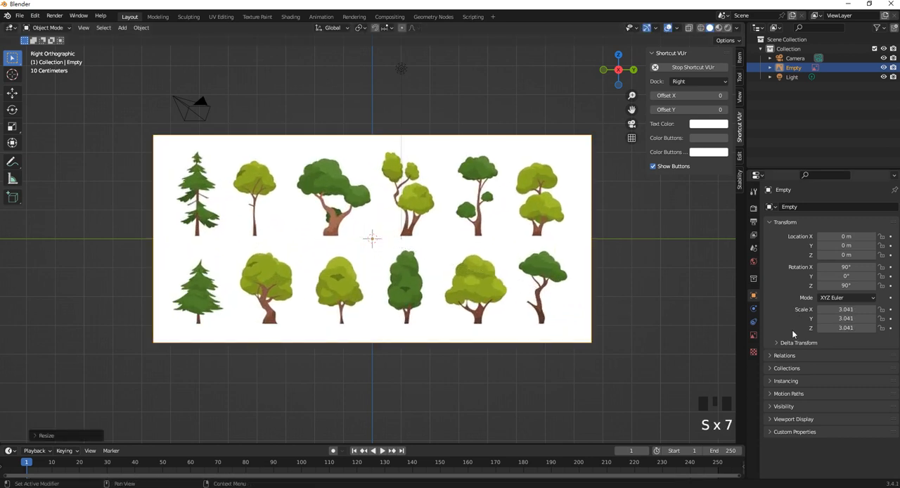
- Enable opacity for the reference image and set it to 0.150
left_click(754, 335)
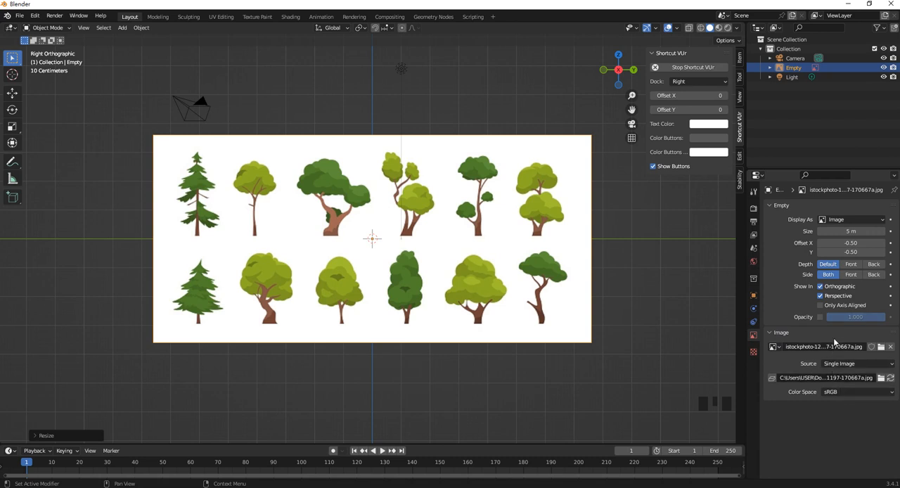
left_click(819, 317)
left_click_drag(854, 317, 829, 318)
left_click(634, 276)
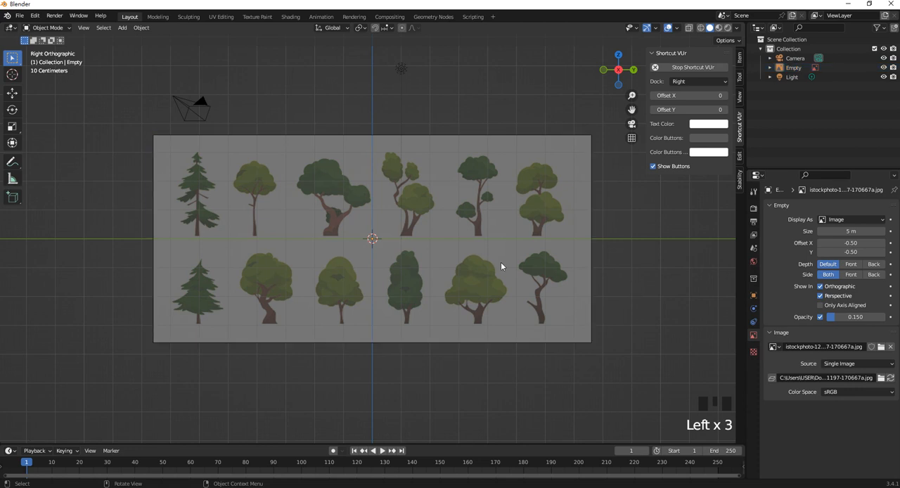
- Enlarge the faded reference image slightly, by a factor of about 1.1
left_click(464, 205)
key("s")
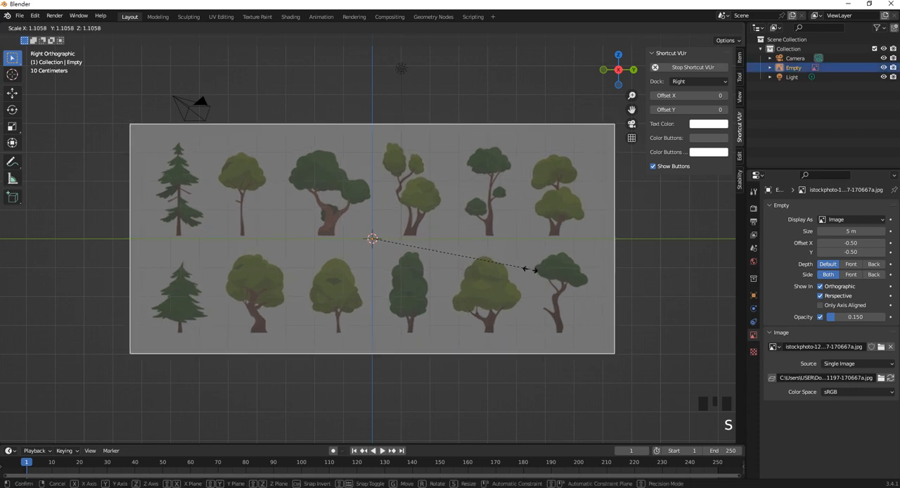
key("s")
key("s")
key("s")
key("s")
left_click(429, 96)
middle_click_drag(447, 160, 455, 195, "shift")
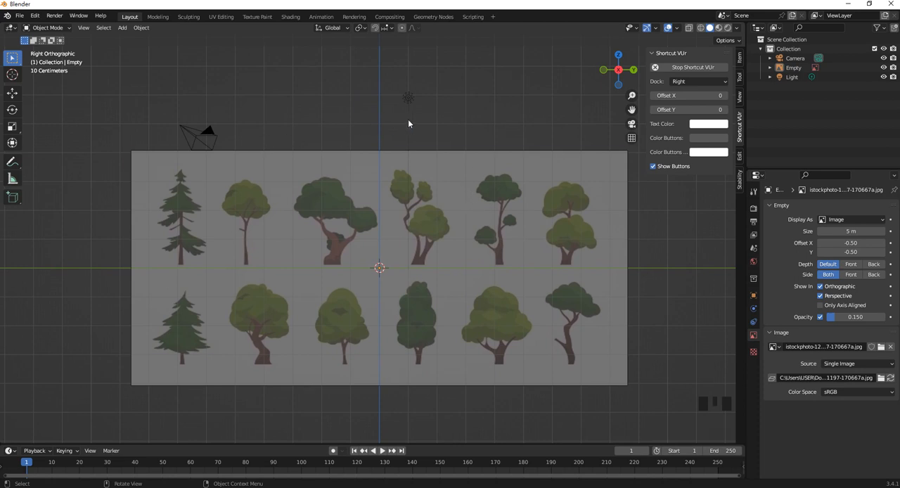
- Add a cylinder mesh at the world origin in front of the reference image
left_click(210, 300)
left_click(162, 332)
key("shift+a")
mouse_move(416, 186)
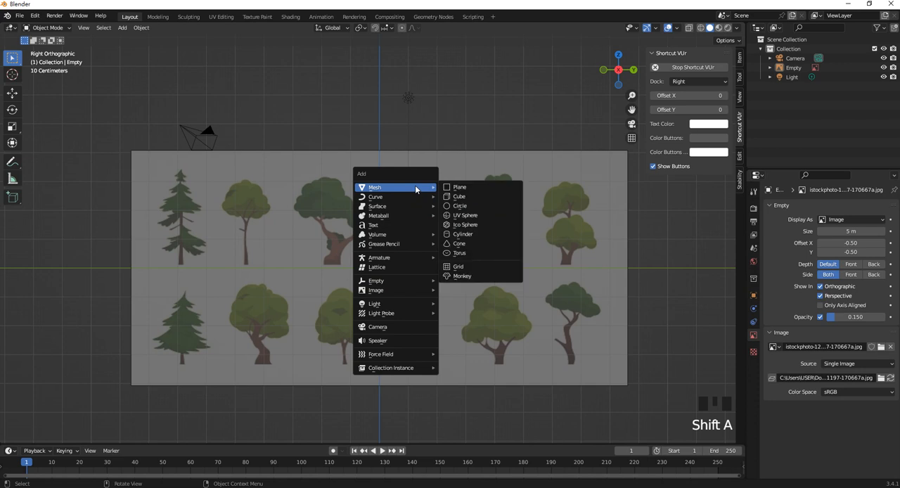
left_click(494, 235)
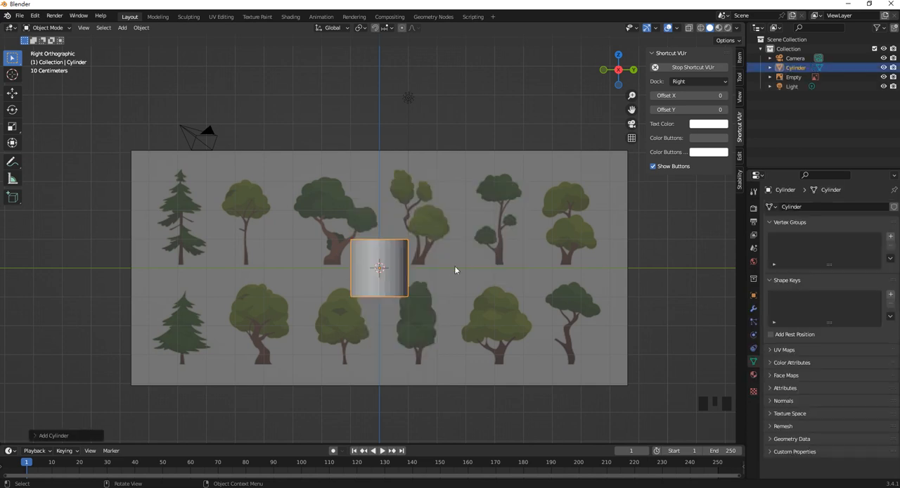
- Stretch the cylinder along Z to about twice its height and lower it along Z to the base of the lower tree row
key("s")
key("z")
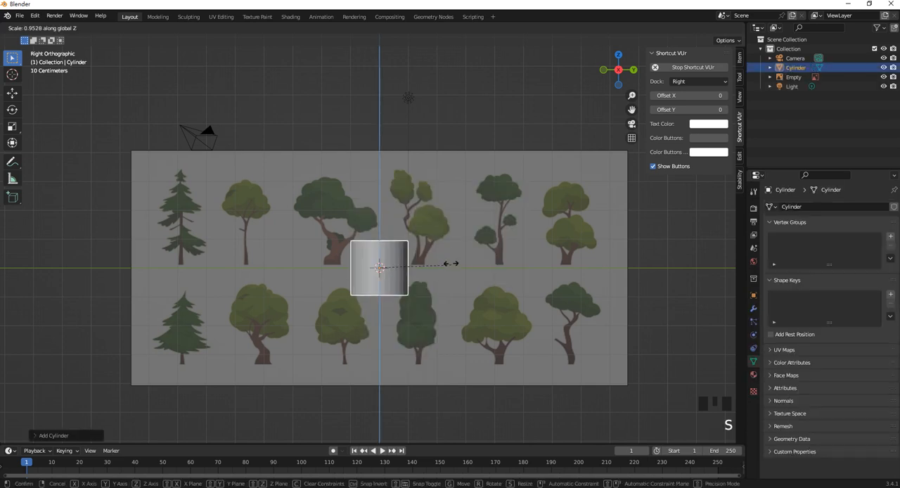
left_click(464, 161)
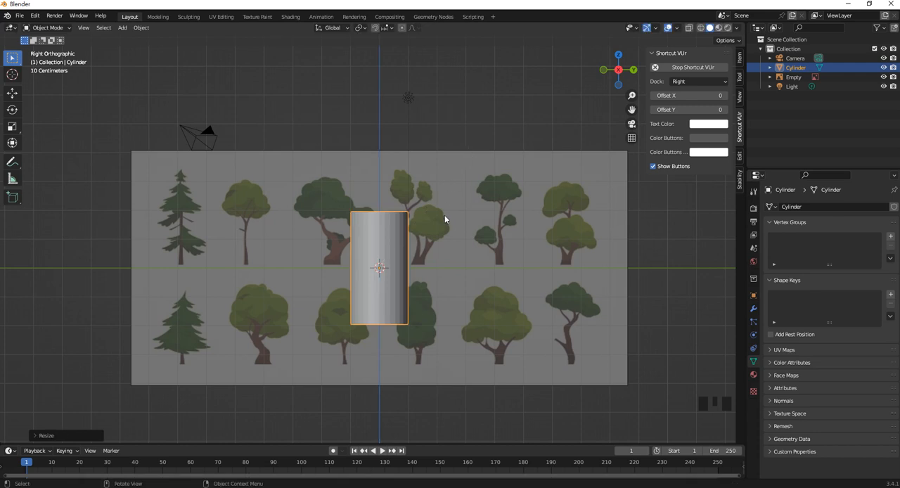
key("g")
key("z")
left_click(447, 251)
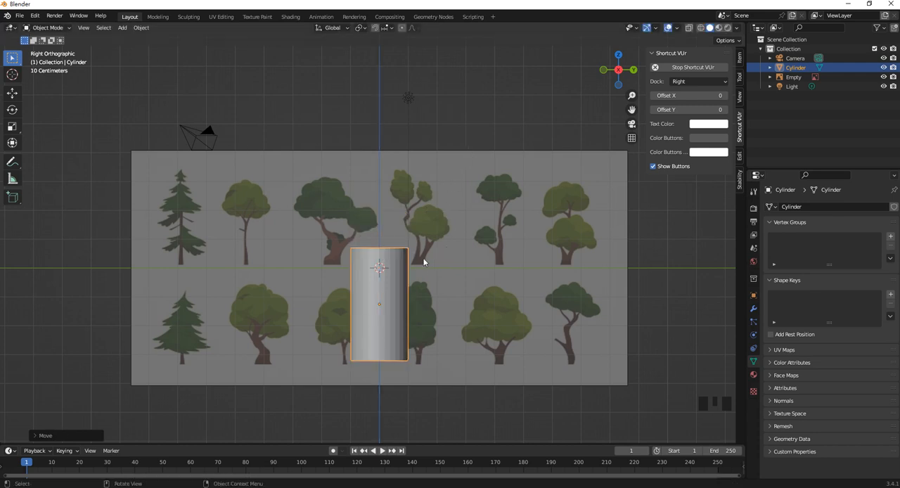
- In Edit Mode with wireframe shading, select the cylinder's whole bottom vertex ring and scale it up by about 1.2 to flare the trunk base
key("Tab")
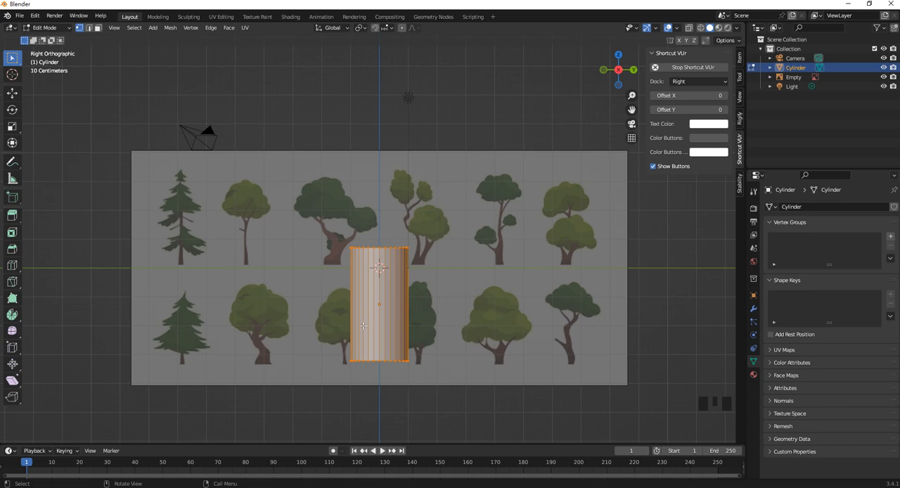
left_click_drag(329, 343, 497, 387)
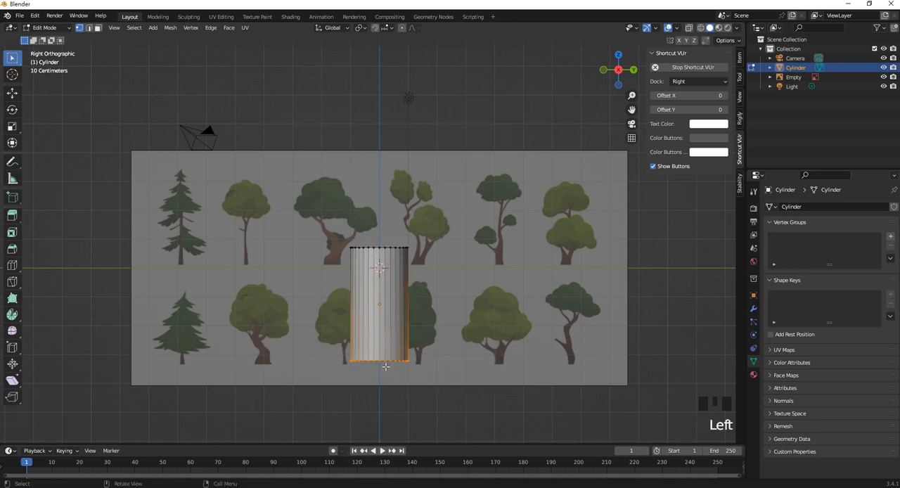
key("z")
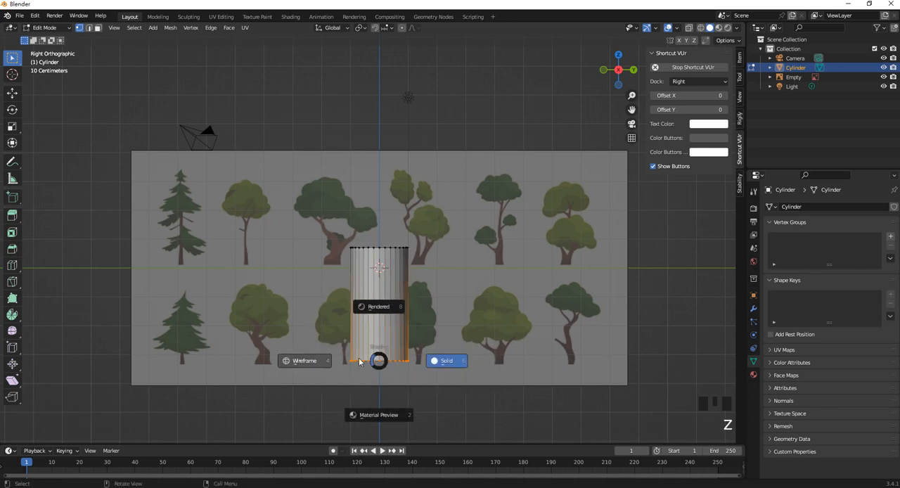
left_click(313, 363)
left_click(393, 380)
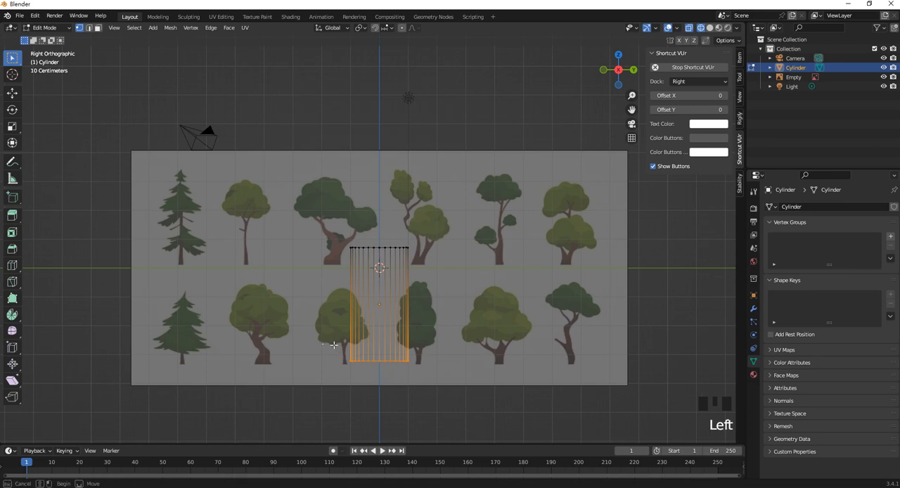
middle_click_drag(436, 364, 380, 358)
key("KP_3")
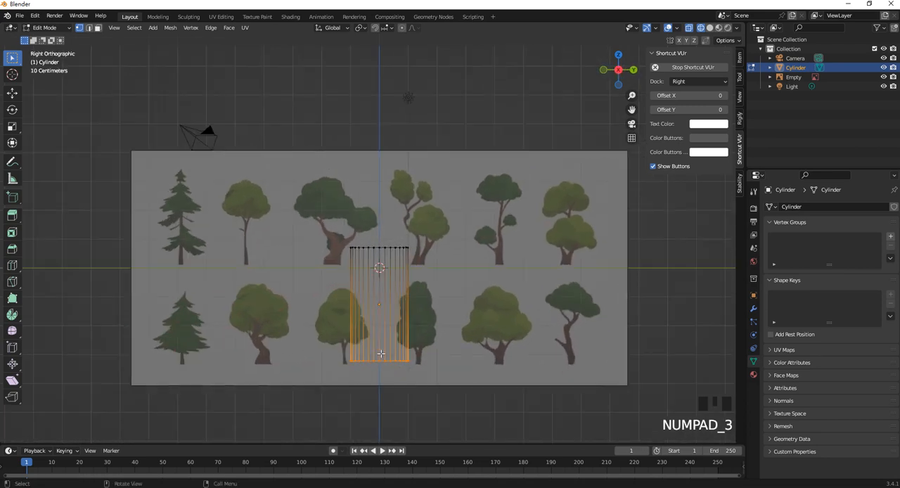
key("s")
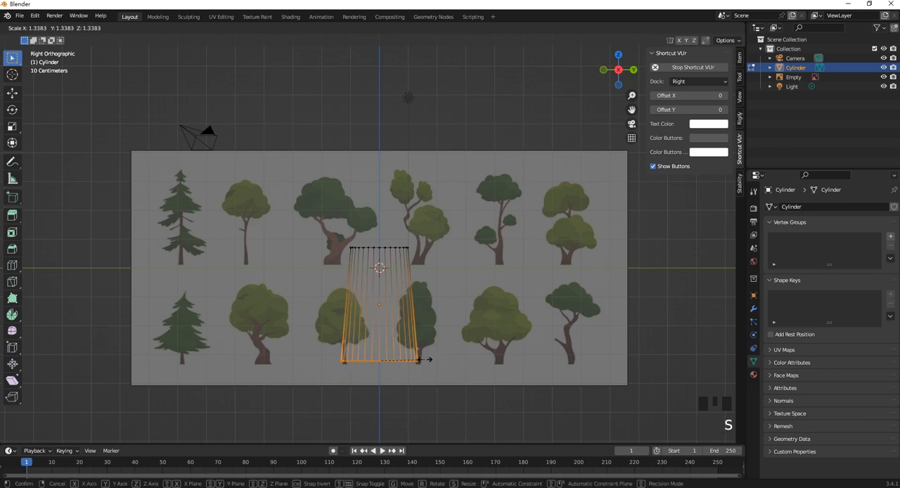
left_click(418, 359)
- Add four evenly spaced horizontal loop cuts around the trunk cylinder without sliding them
scroll(418, 359, "up", 2)
scroll(418, 355, "down", 1)
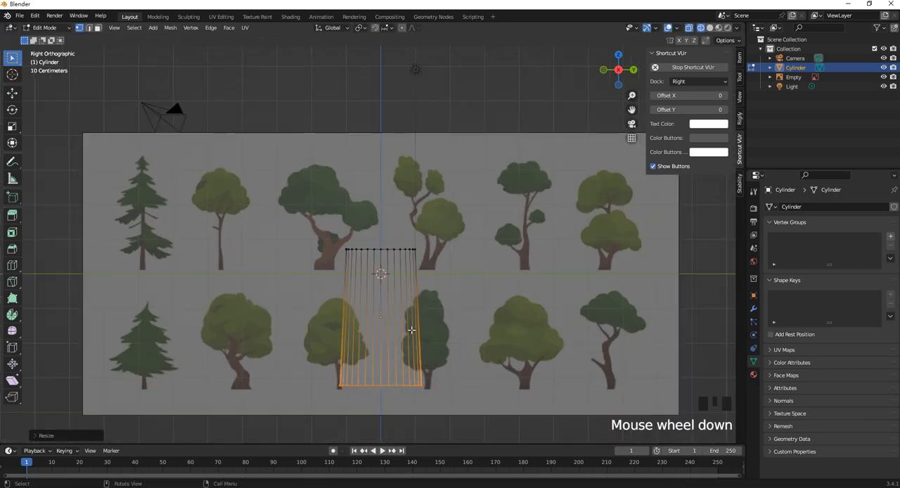
middle_click_drag(420, 315, 428, 290, "shift")
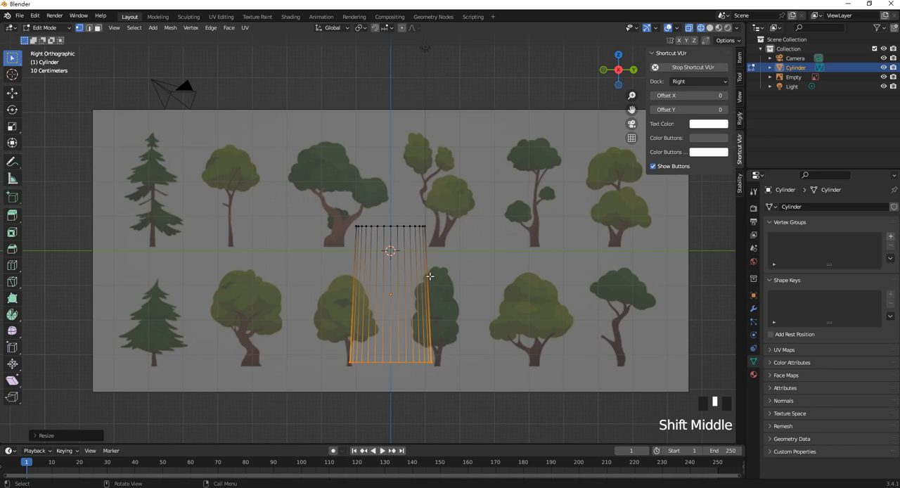
key("ctrl+r")
scroll(428, 279, "up", 3)
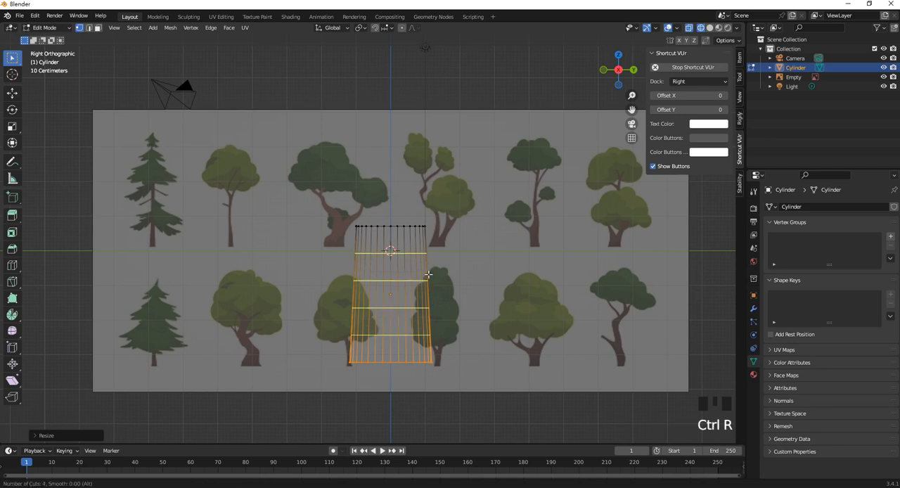
left_click(428, 274)
right_click(428, 278)
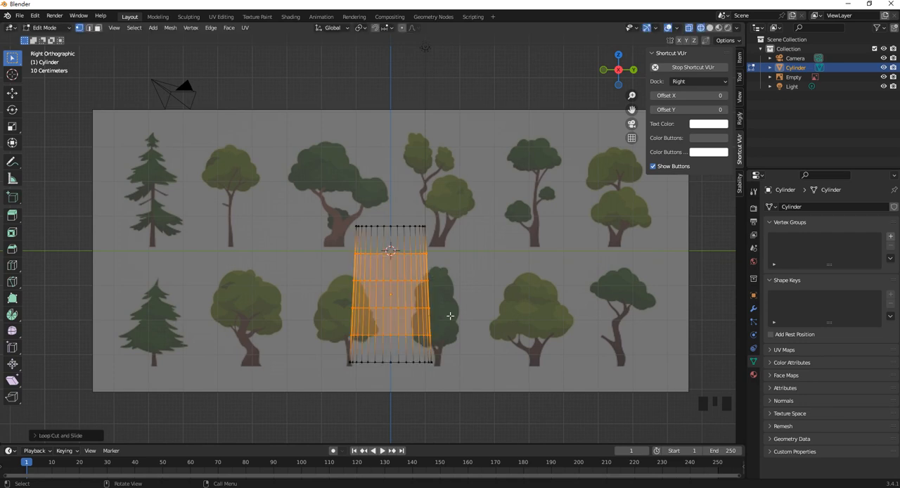
- Extrude two adjacent side faces in the trunk's third row from the top along their normals by about 0.8 m
middle_click_drag(450, 301, 379, 292)
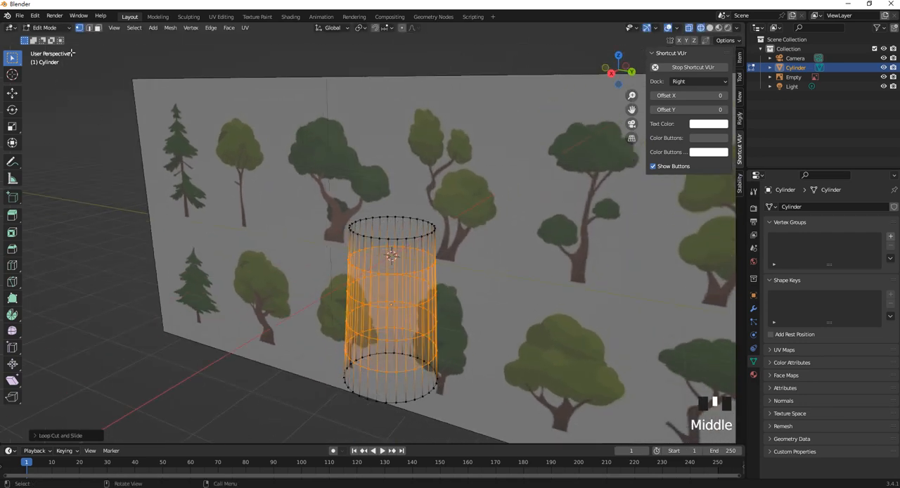
left_click(98, 29)
scroll(468, 321, "up", 1)
middle_click_drag(469, 321, 440, 330)
left_click(413, 342)
left_click(419, 343, "shift")
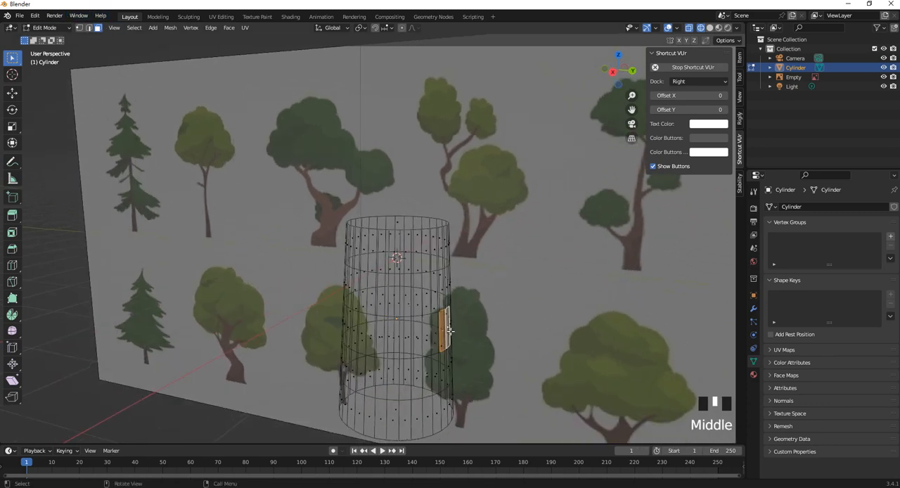
key("KP_3")
right_click(455, 320)
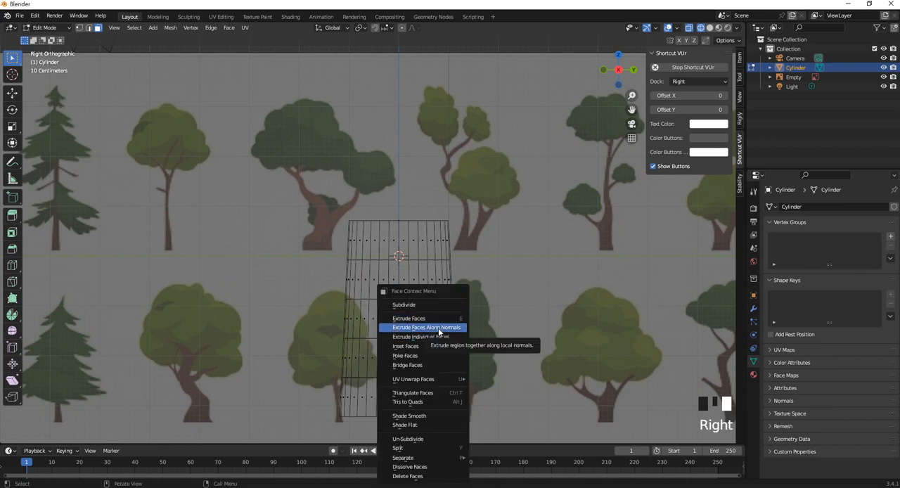
left_click(441, 329)
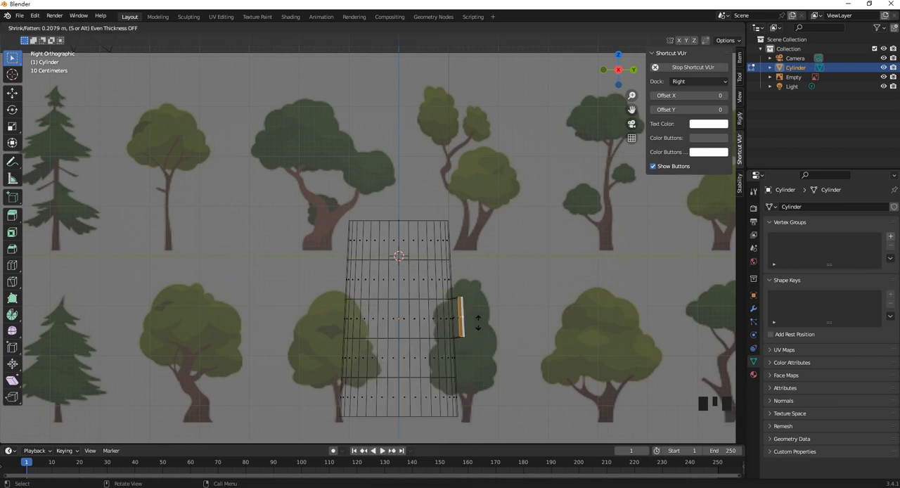
left_click(558, 308)
- Scale the extruded branch end down to about 0.67 and raise it along Z
key("s")
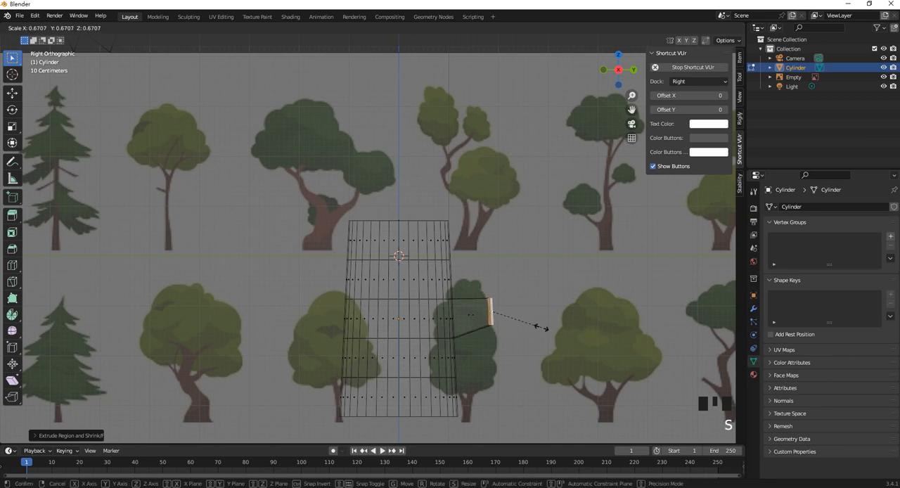
left_click(541, 328)
key("g")
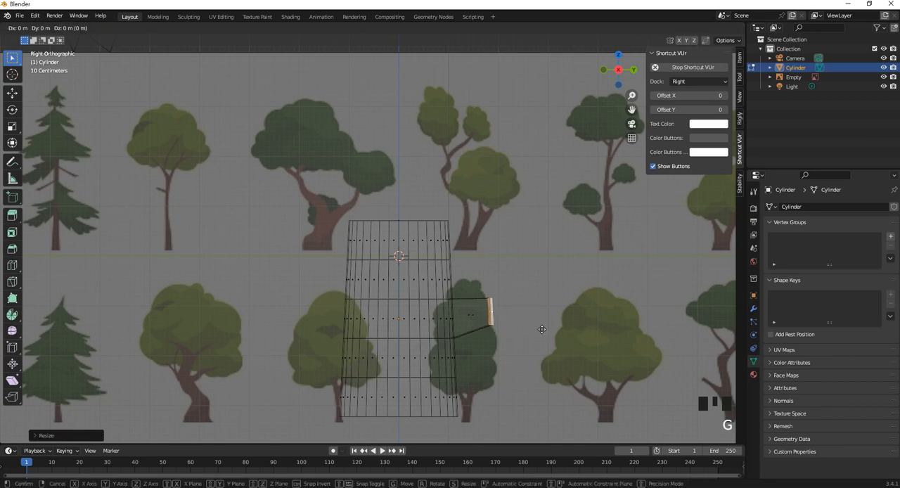
key("z")
left_click(518, 318)
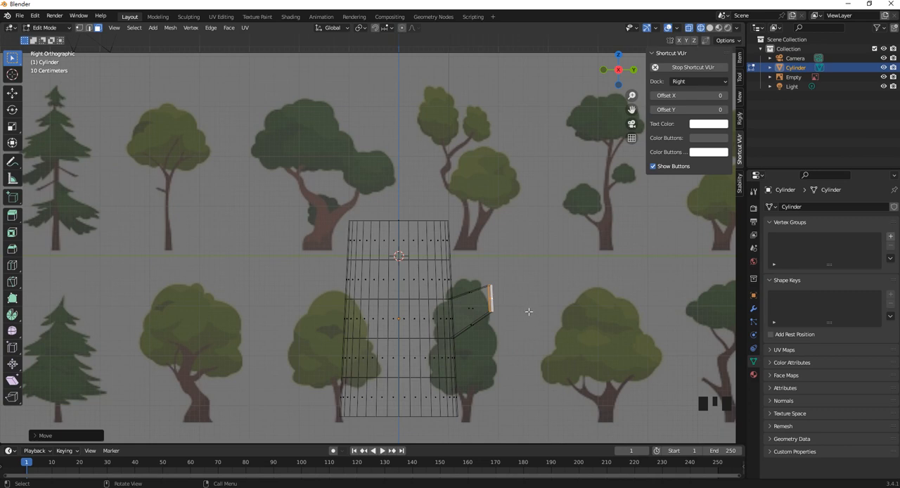
- Extrude the branch end faces along their normals a second time and scale the new tip down to taper it
right_click(491, 298)
left_click(478, 317)
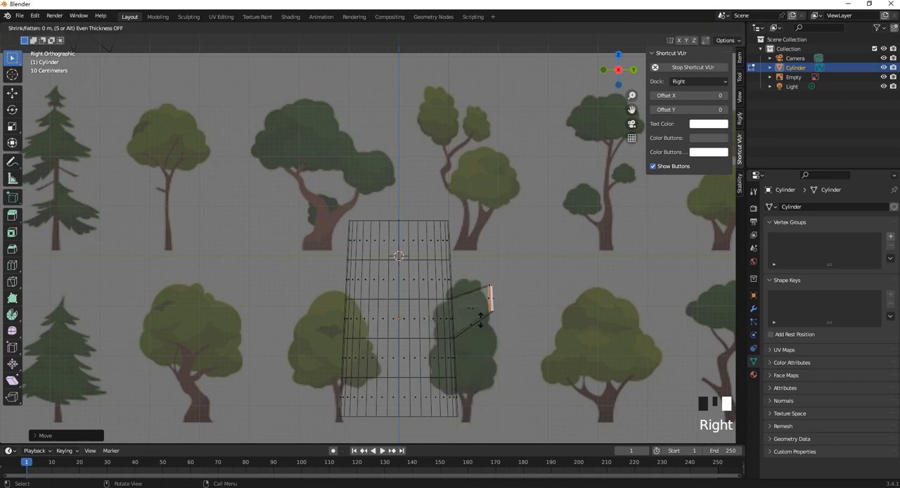
left_click(523, 299)
middle_click_drag(522, 301, 554, 318)
key("s")
left_click(535, 305)
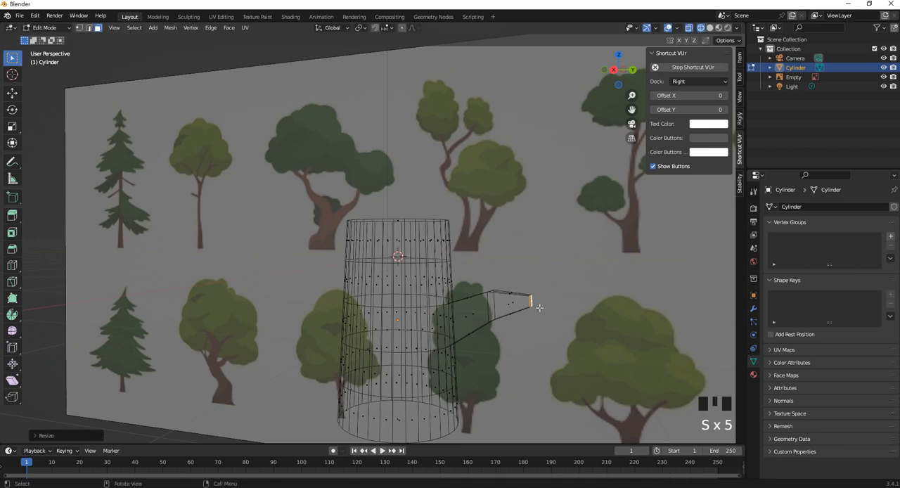
- In the right view, move the branch tip up and slightly inward, and pull the elbow's upper vertices down toward the trunk
key("KP_3")
key("g")
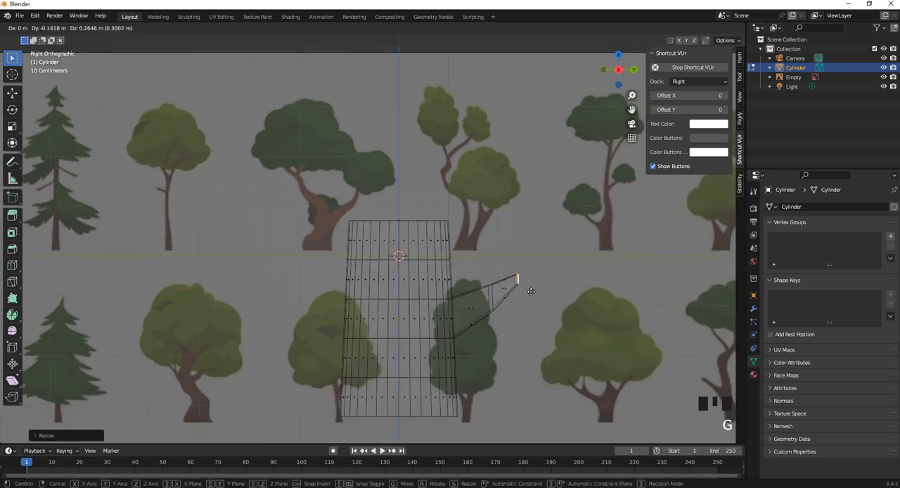
left_click(528, 288)
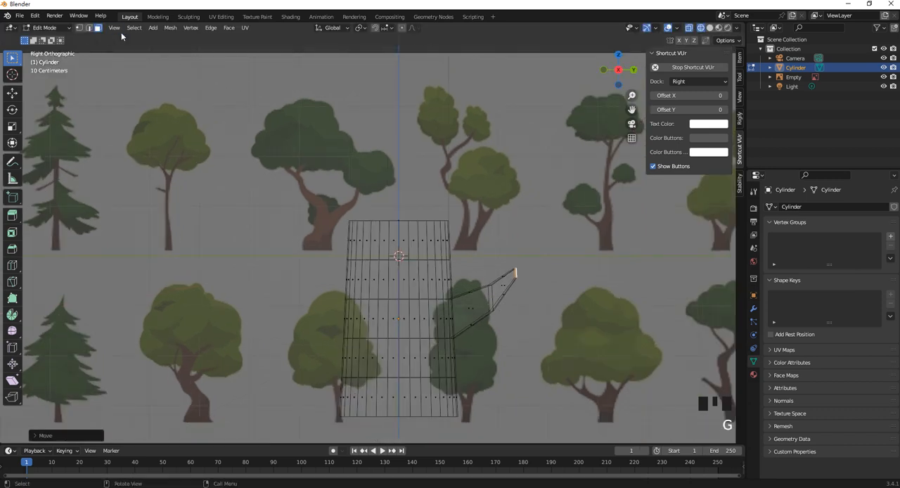
left_click(80, 28)
left_click(516, 301)
left_click(490, 284)
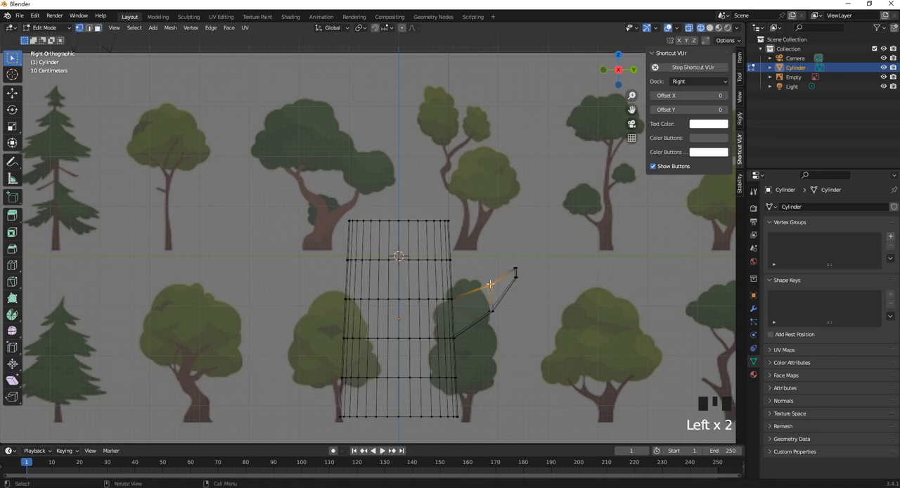
key("g")
left_click(472, 300)
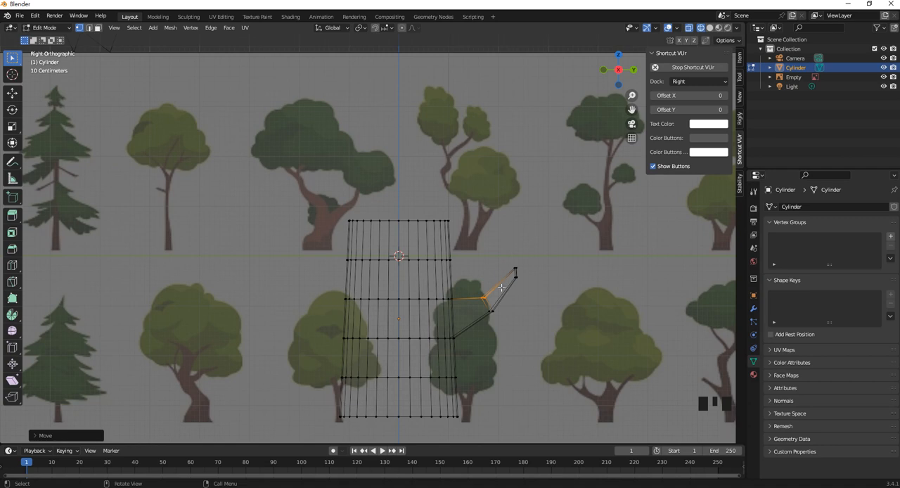
- Narrow the trunk slightly by scaling down the vertex ring just above the base and the ring just below the top
left_click_drag(483, 386, 307, 360)
key("s")
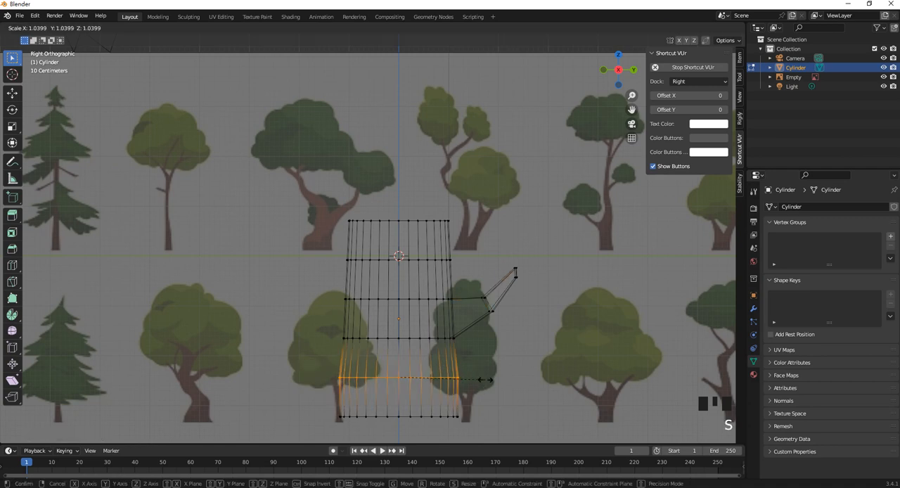
left_click(476, 373)
left_click_drag(328, 253, 472, 279)
key("s")
left_click(465, 276)
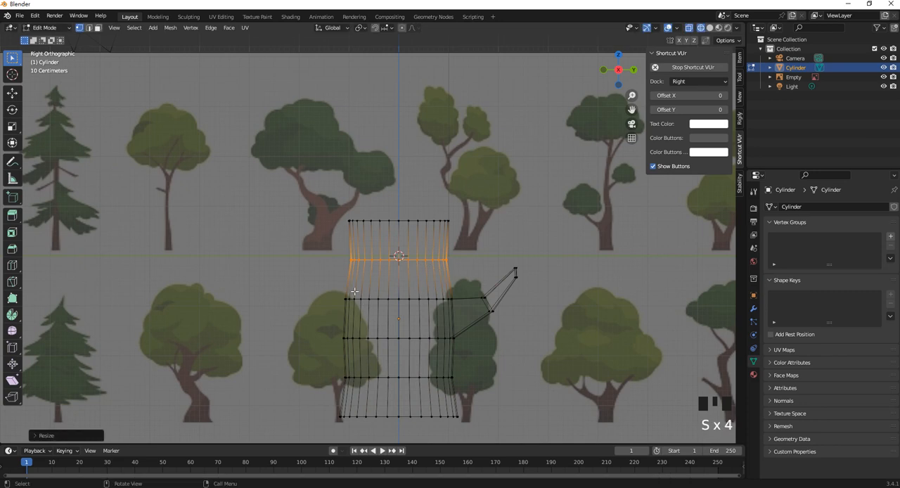
- Nudge the vertices opposite the branch on the trunk's third ring from the top slightly outward and up
left_click_drag(328, 281, 381, 316)
key("g")
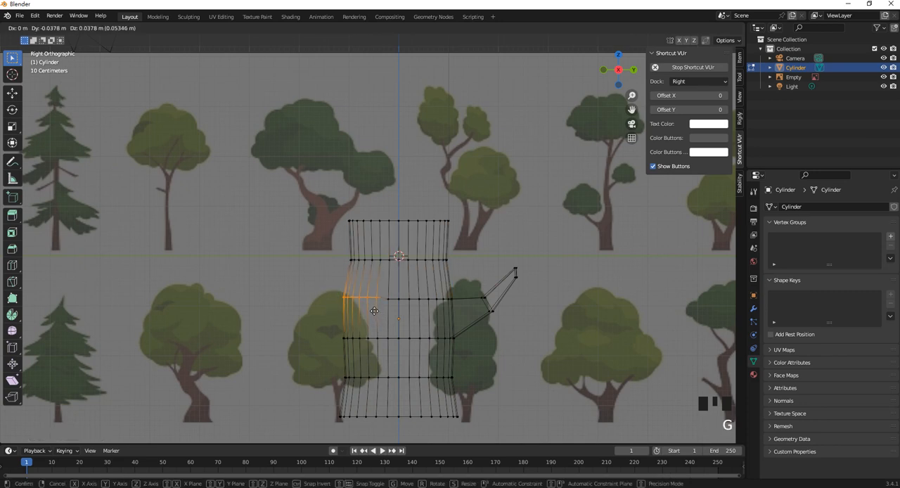
left_click(408, 274)
scroll(454, 287, "down", 1)
left_click(494, 262)
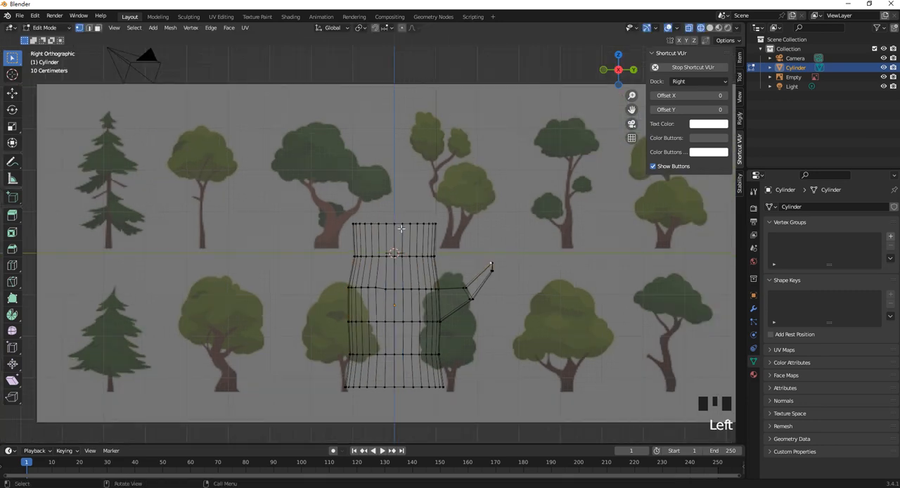
middle_click_drag(410, 237, 420, 252, "shift")
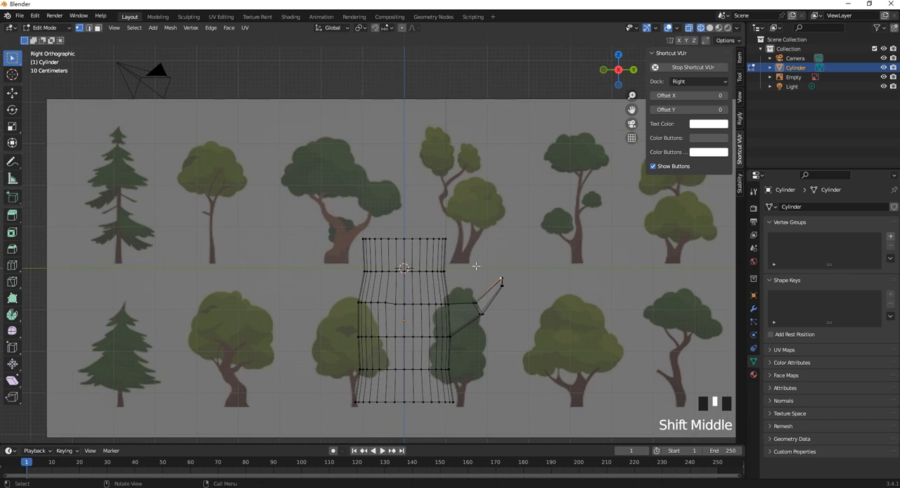
key("Tab")
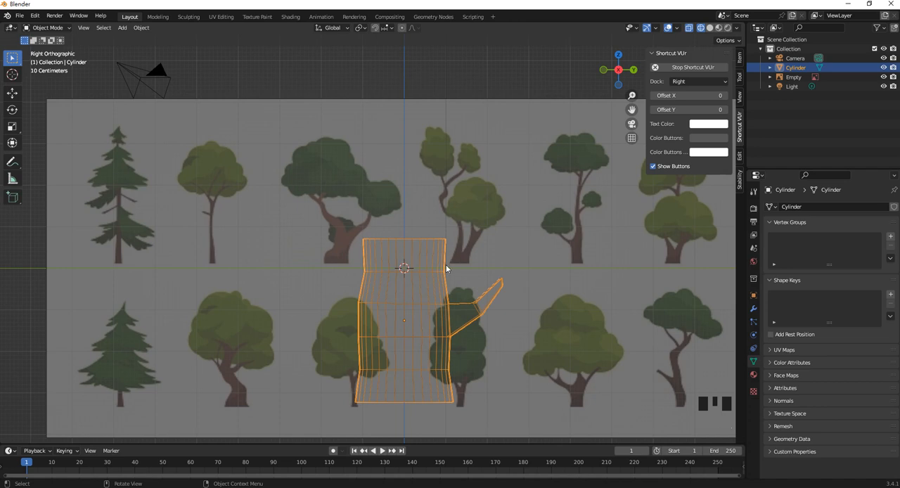
key("Tab")
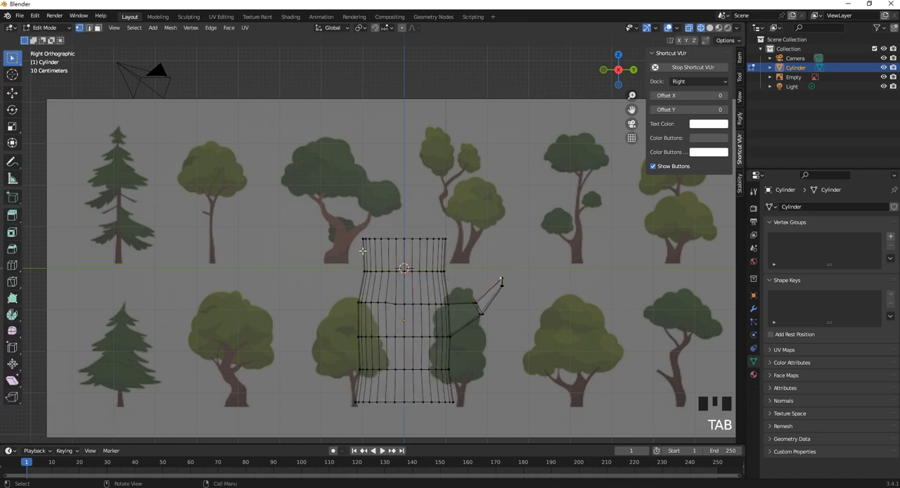
- Add a second cylinder to the mesh in Edit Mode and raise it along Z to just above the trunk's top
scroll(441, 262, "down", 1)
scroll(439, 253, "up", 1)
middle_click_drag(457, 237, 451, 265, "shift")
scroll(433, 297, "down", 1)
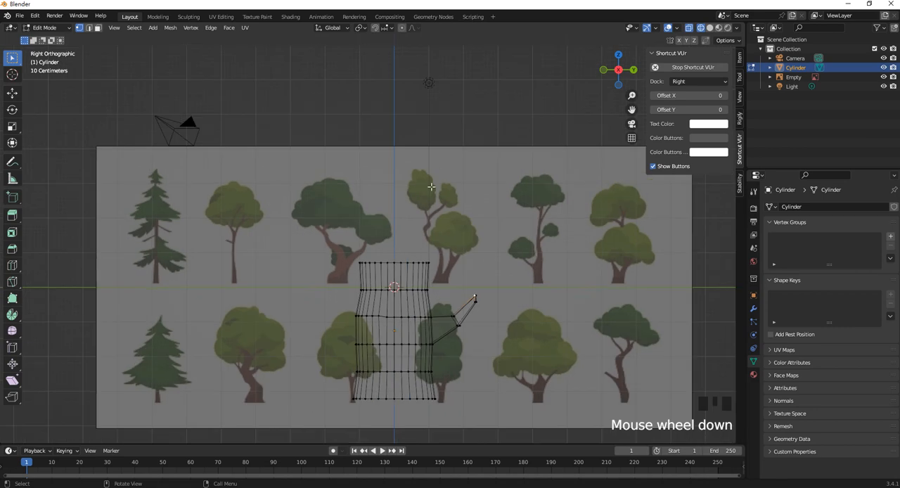
middle_click_drag(416, 255, 428, 265, "shift")
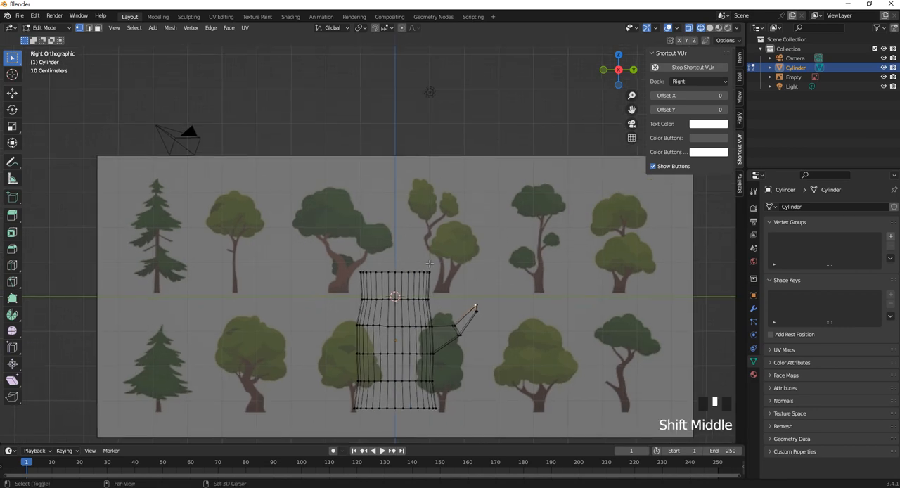
key("shift+a")
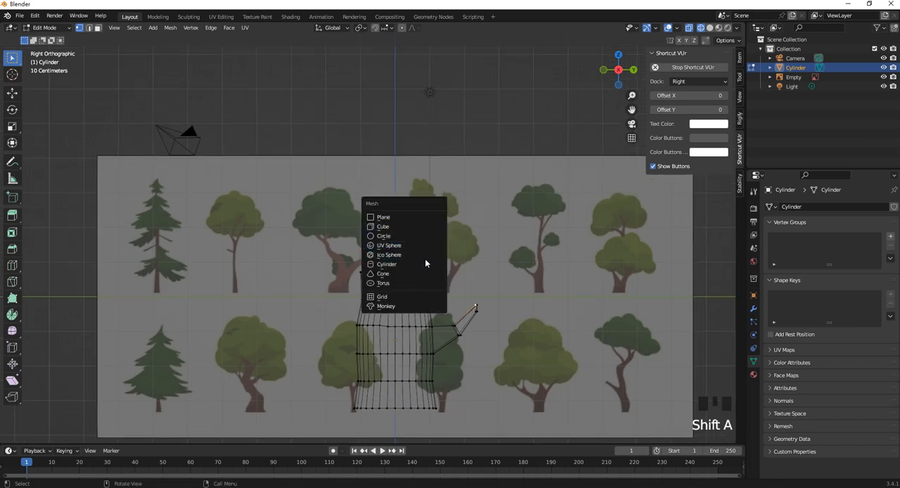
left_click(424, 264)
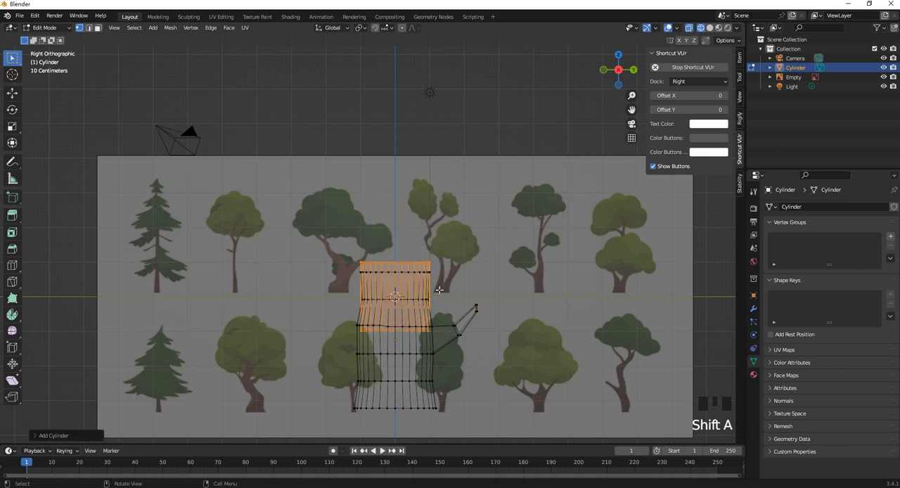
key("g")
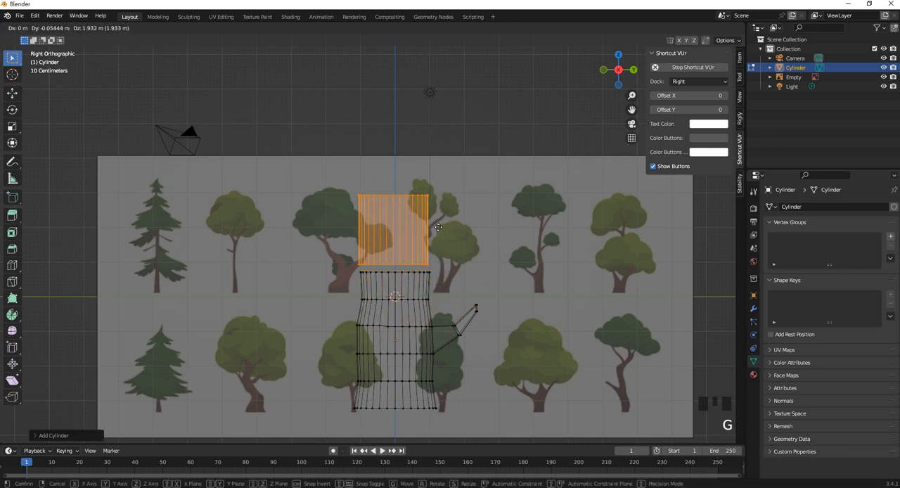
key("z")
left_click(439, 220)
- Scale the new cylinder's bottom ring up by about 2.7 and lower it along Z to the base of the upper tree row
left_click_drag(333, 235, 490, 266)
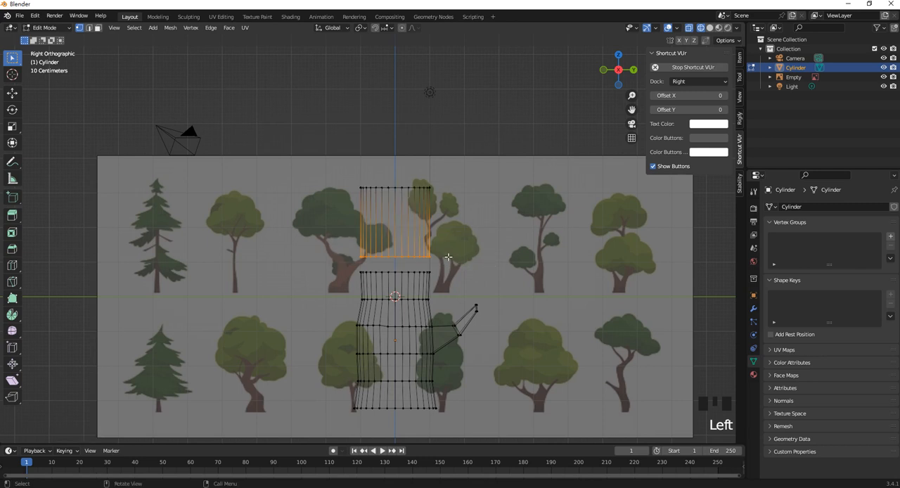
key("s")
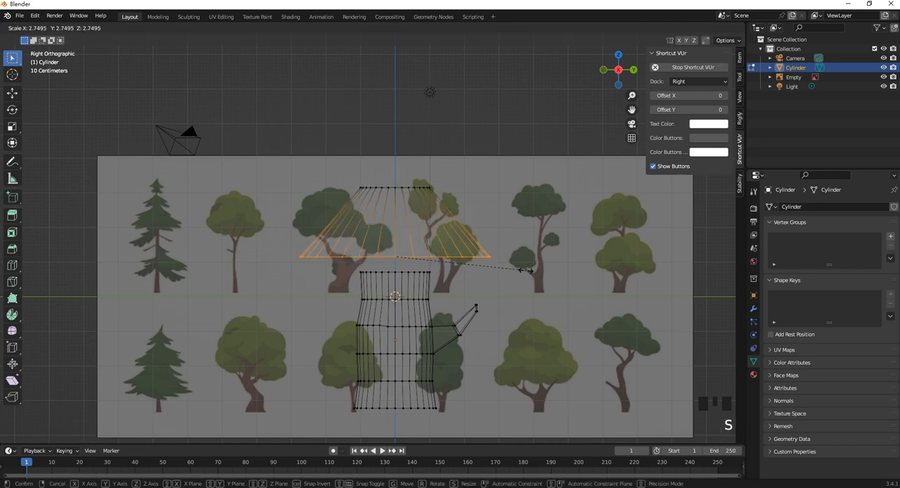
left_click(492, 261)
key("g")
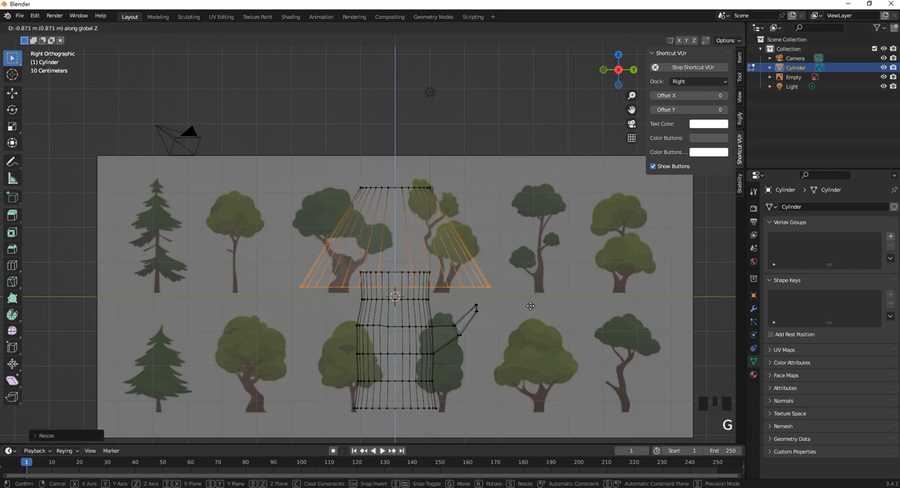
left_click(528, 309)
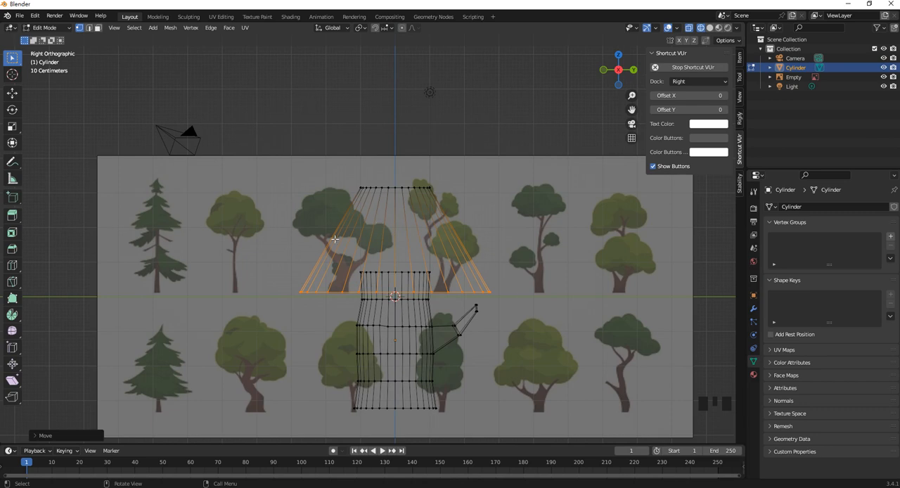
- Add two evenly spaced horizontal loop cuts around the flared upper cylinder without sliding them
mouse_move(346, 177)
left_mouse_down("shift")
mouse_move(466, 199)
mouse_move(348, 185)
left_mouse_up("shift")
scroll(409, 283, "up", 2)
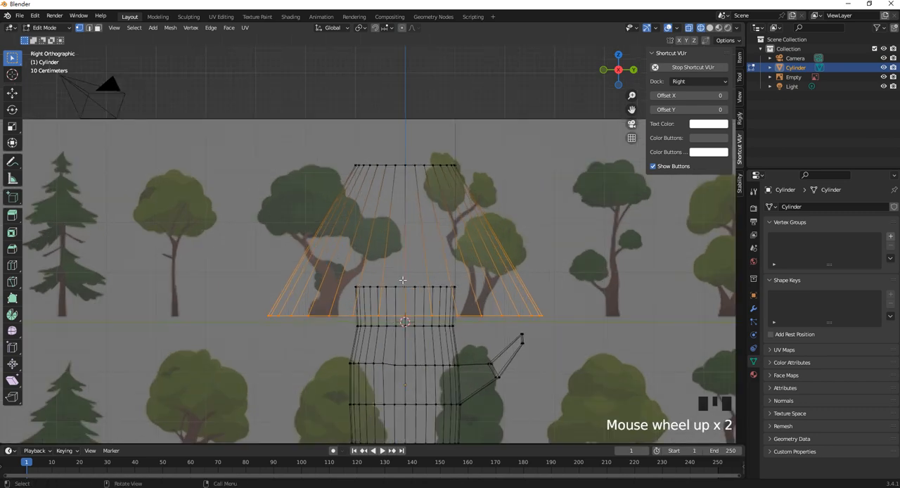
left_click(523, 195)
key("ctrl+r")
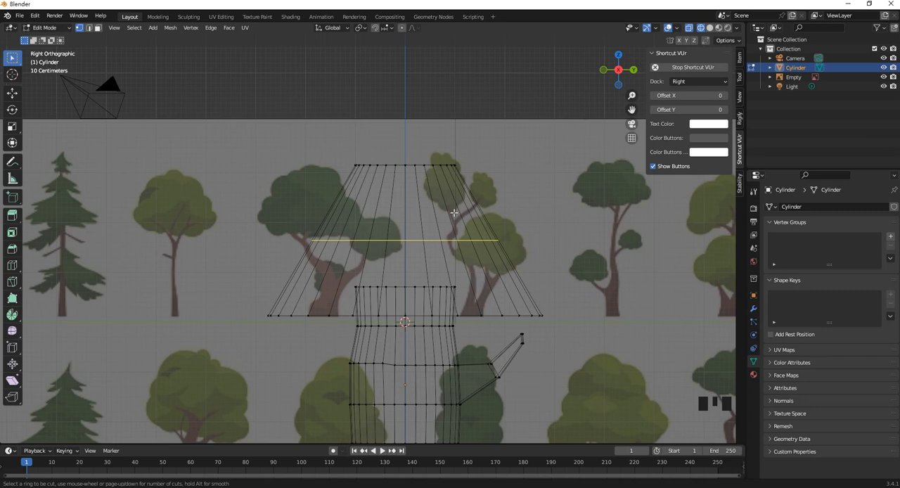
scroll(454, 212, "up", 1)
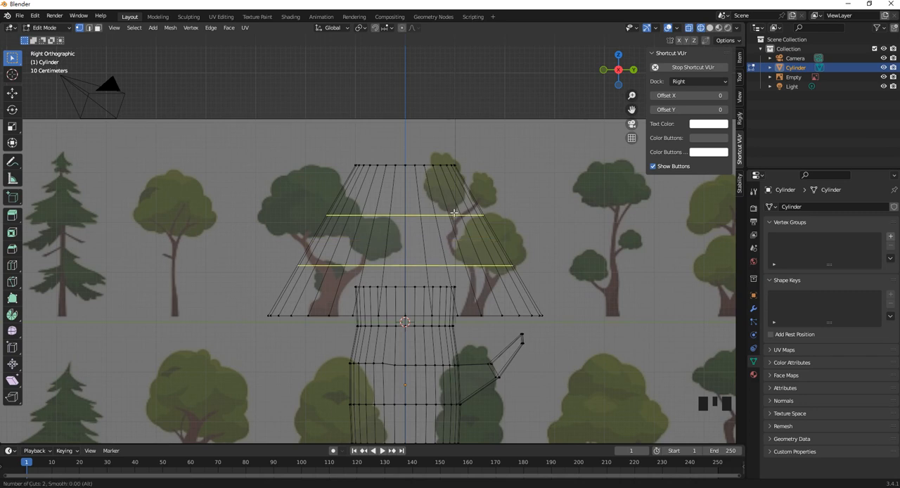
left_click(454, 211)
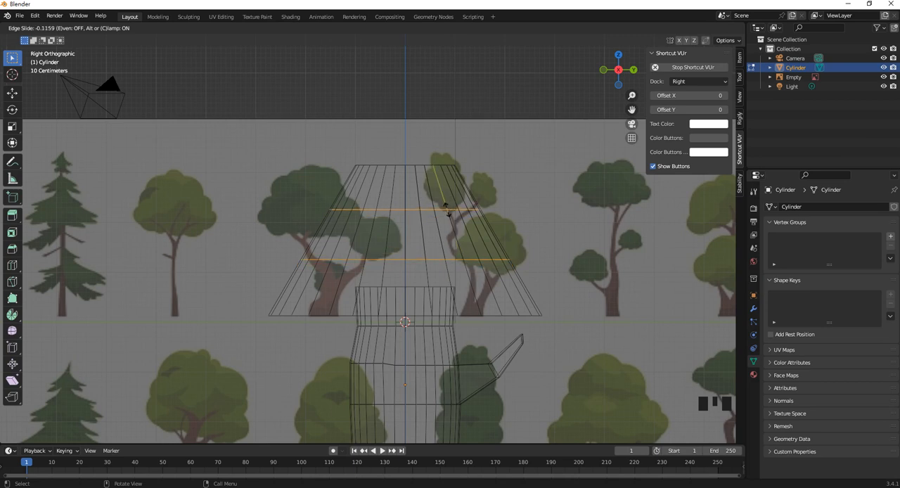
left_click(506, 220)
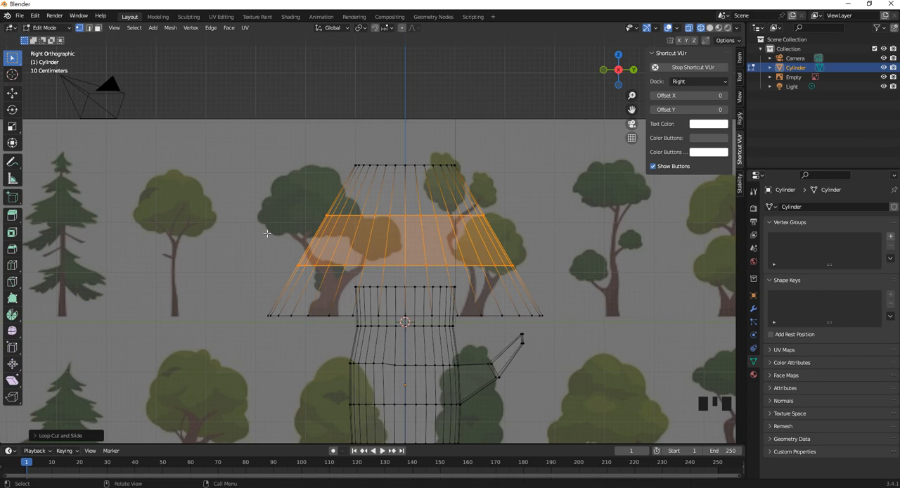
- Bevel the bottom rim of the flared foliage cylinder by about 0.32 m with four segments
left_click(89, 28)
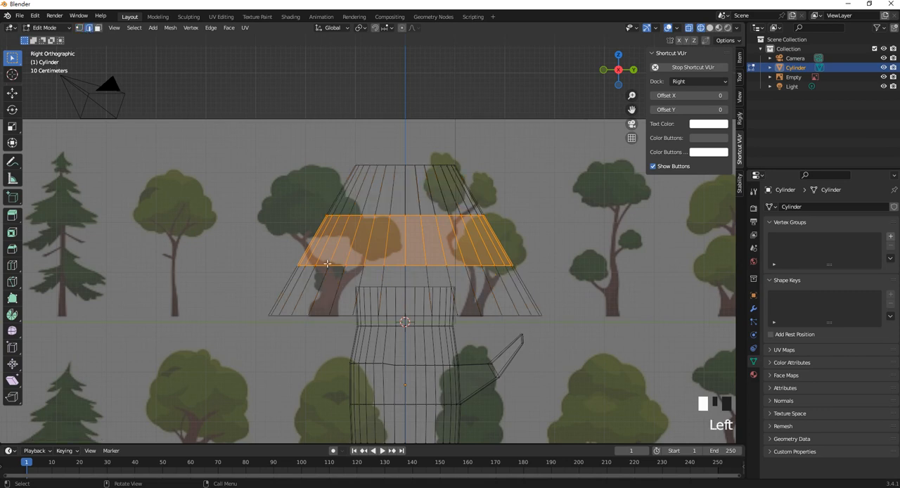
left_click(327, 263)
left_click(299, 316, "alt+shift")
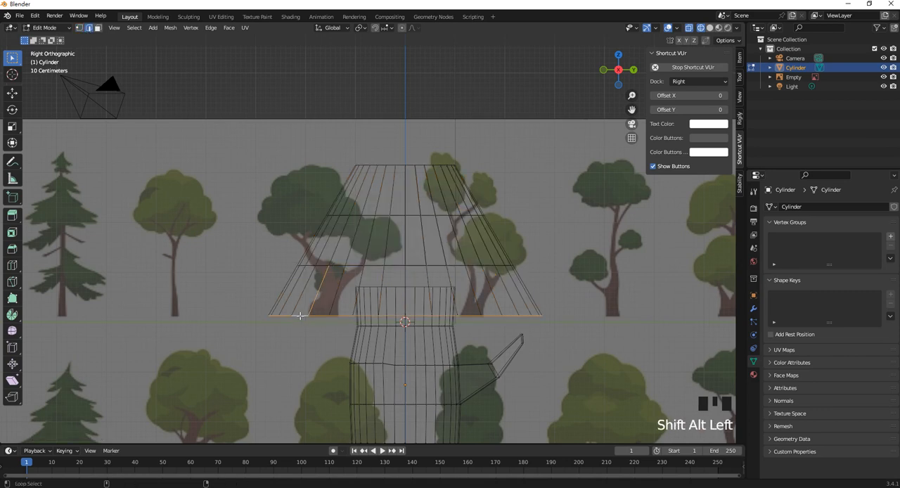
left_click_drag(353, 288, 308, 260, "ctrl")
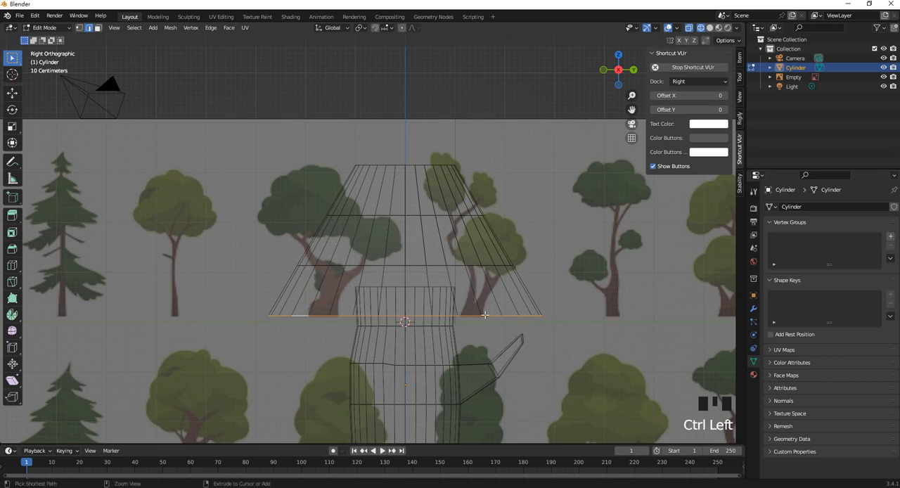
key("ctrl+b")
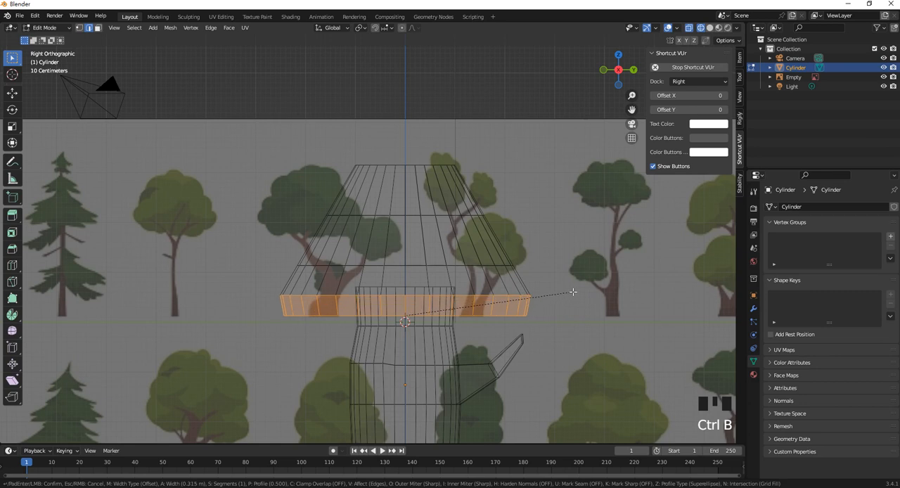
scroll(573, 291, "up", 3)
left_click(573, 291)
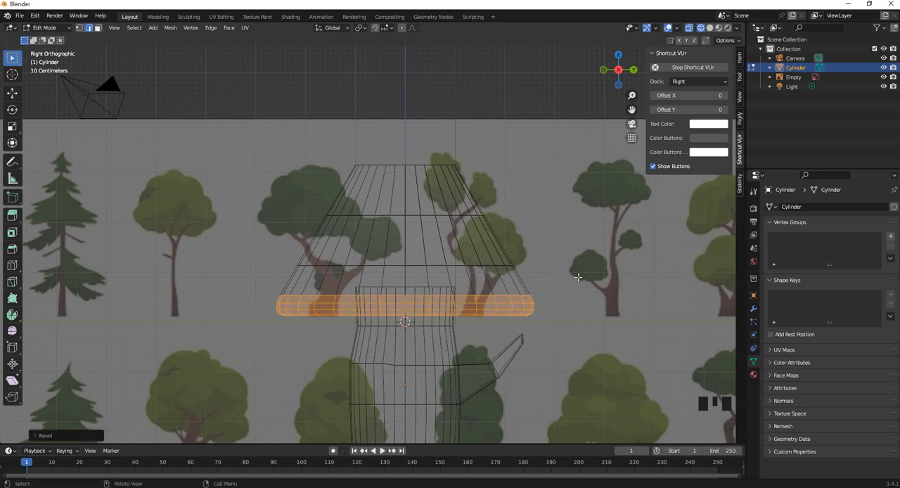
left_click(572, 288)
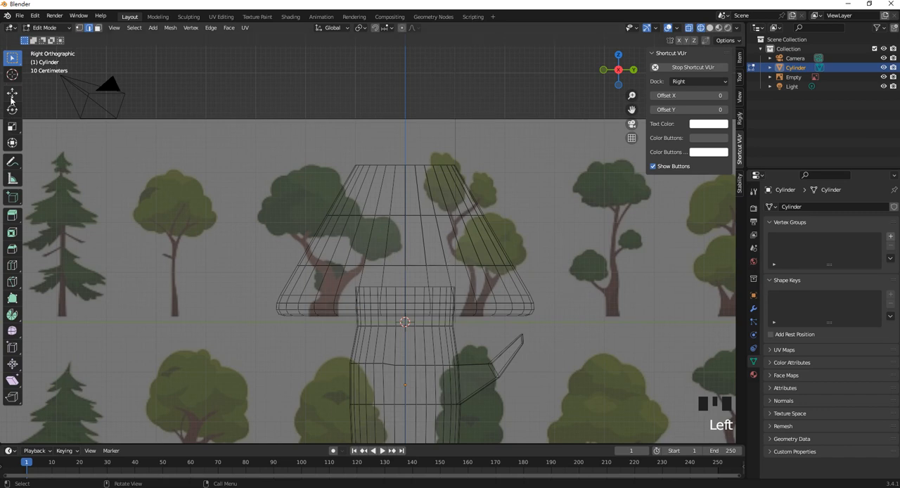
- Scale the foliage's lower loop cut ring to about 0.95 and its upper loop cut ring to just under 0.9
left_click(11, 95)
left_click(12, 59)
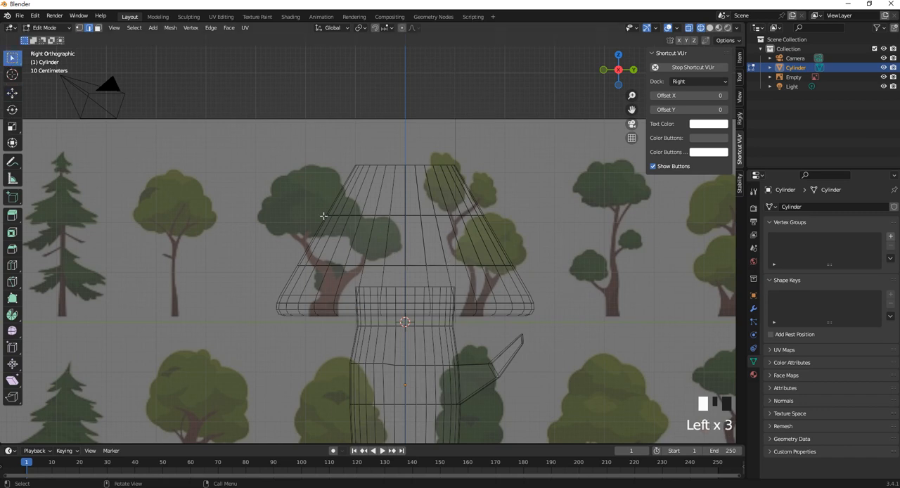
left_click(394, 267, "alt+shift")
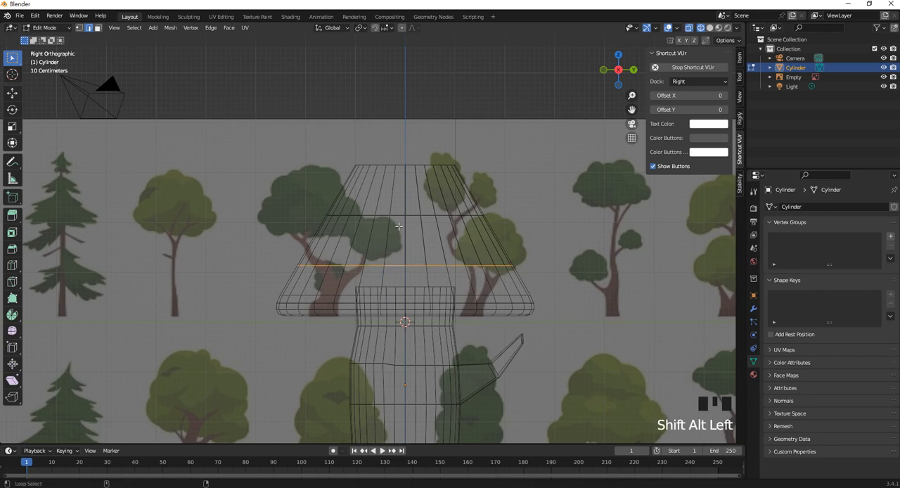
key("s")
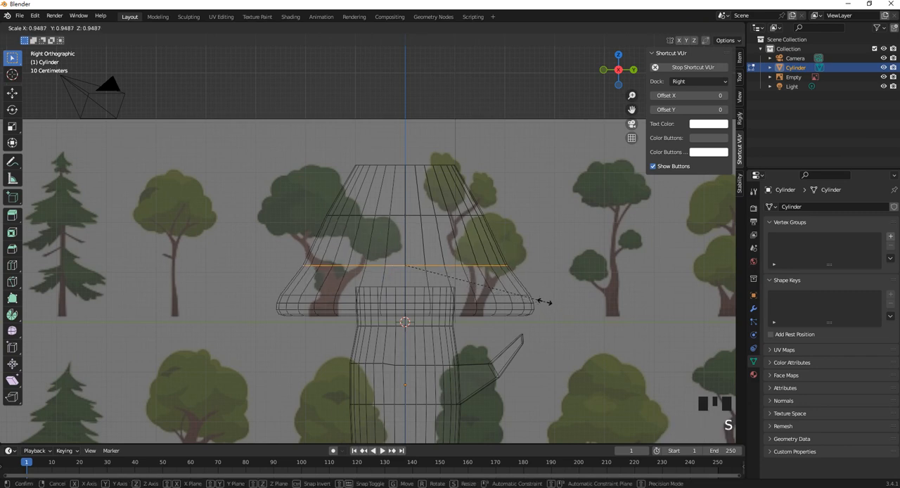
left_click(541, 299)
left_click(380, 215)
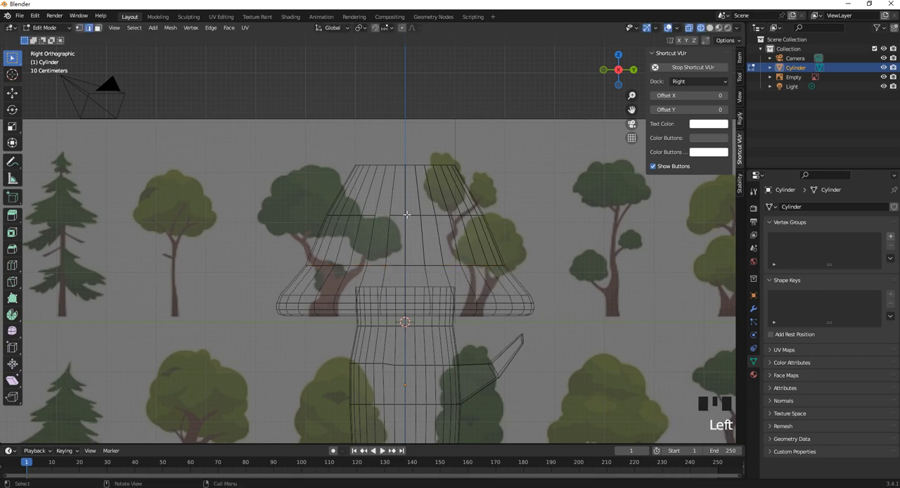
left_click(406, 214, "alt+shift")
key("s")
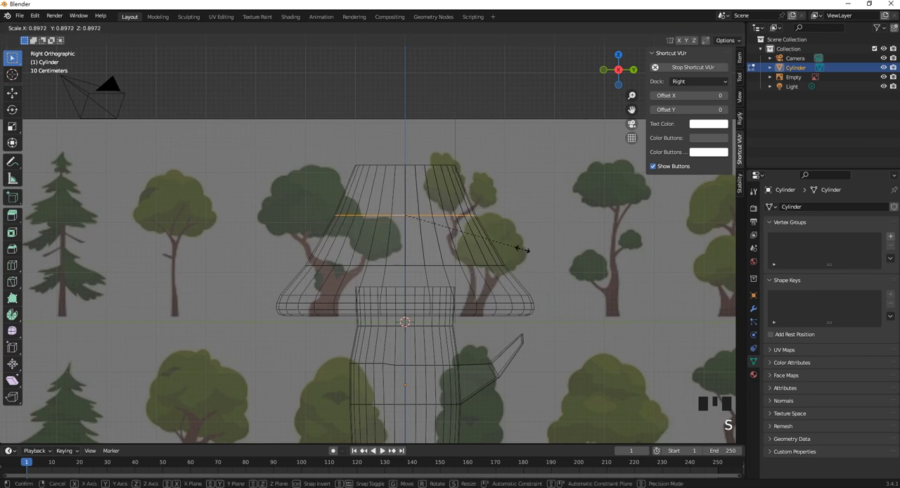
left_click(516, 247)
- Bevel both middle rings of the foliage together by about 0.16 m with four segments
left_click(378, 265, "alt+shift")
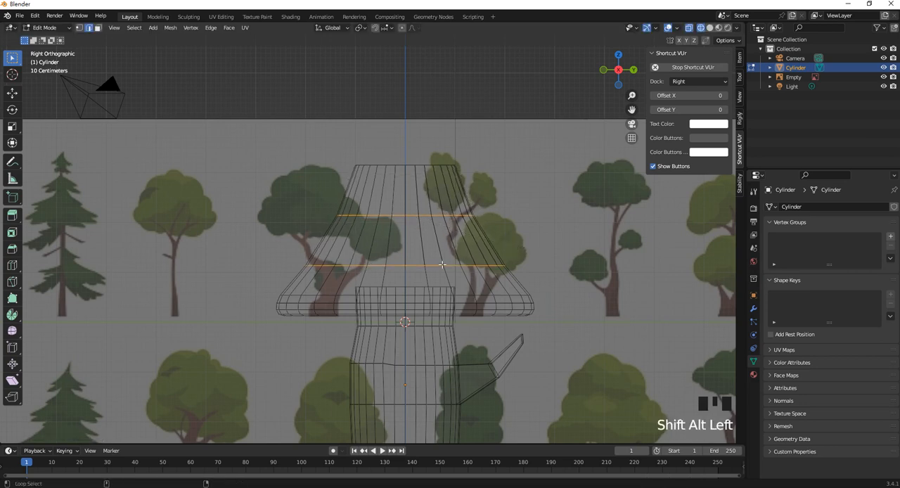
key("ctrl+b")
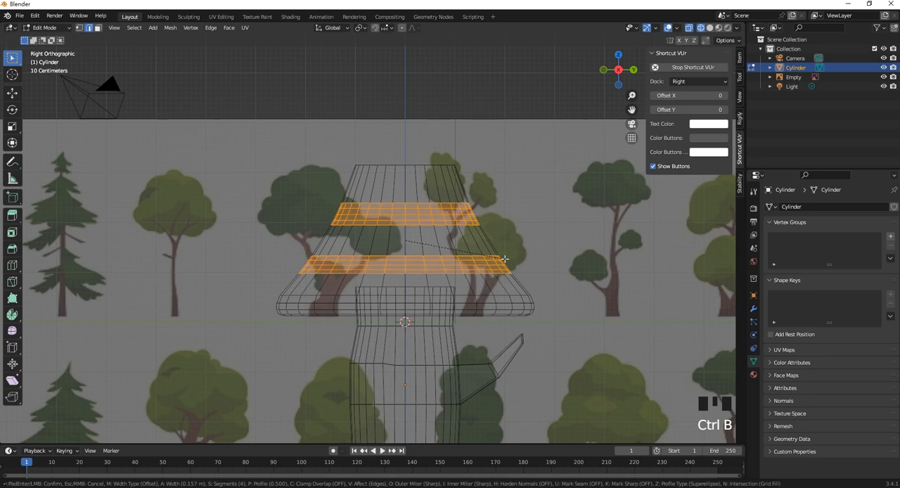
left_click(507, 258)
- Select the whole linked foliage piece in Edit Mode and scale it up to about 1.2
scroll(452, 266, "down", 2)
middle_click_drag(443, 243, 437, 271, "shift")
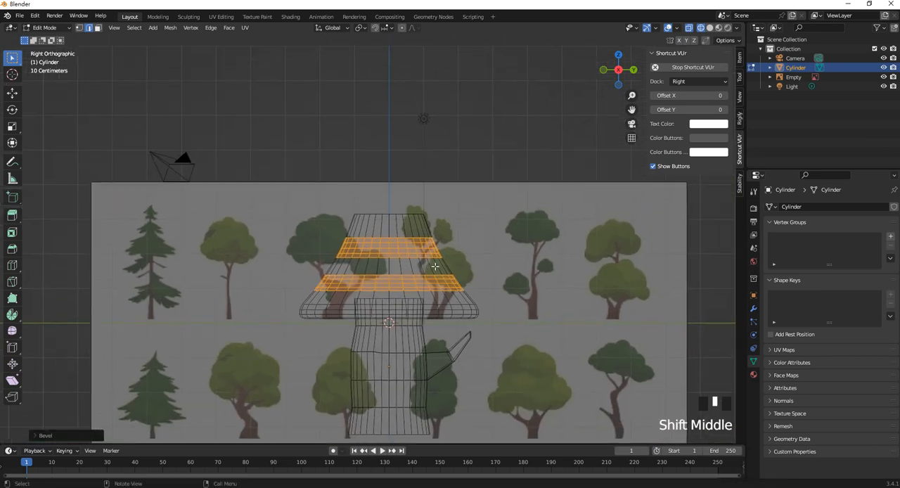
key("Tab")
key("Tab")
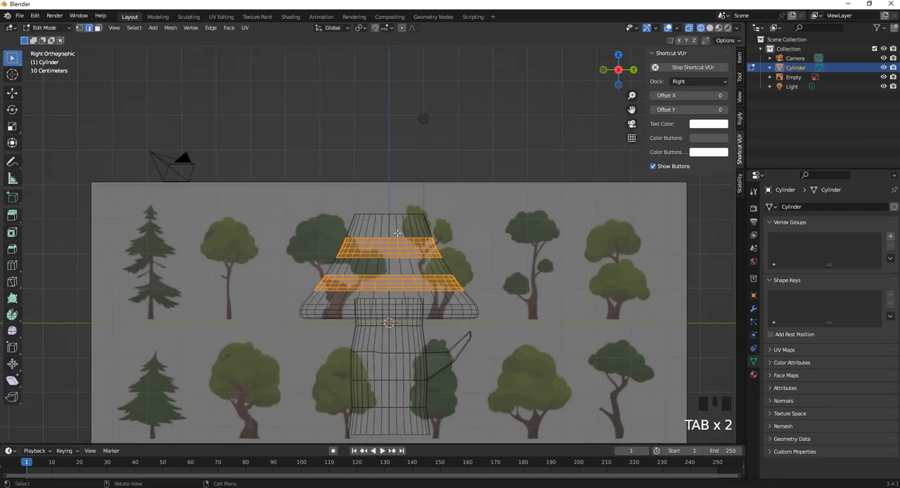
key("l")
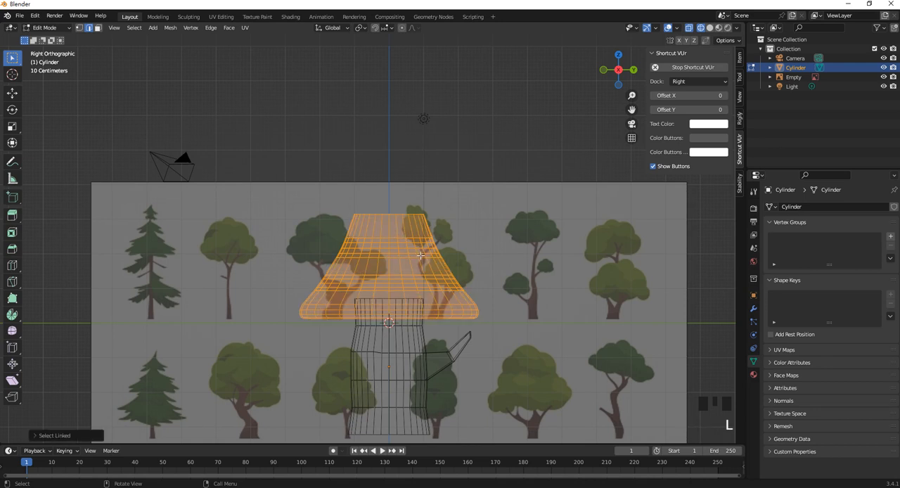
key("s")
left_click(485, 284)
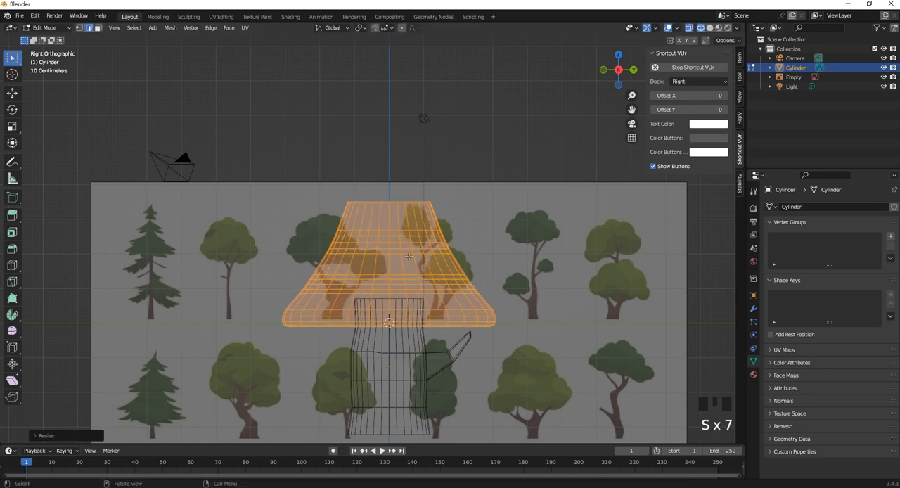
- Duplicate the foliage, raise the copy along Z until it overlaps the first tier's top, and scale it down to about 0.9
key("shift+d")
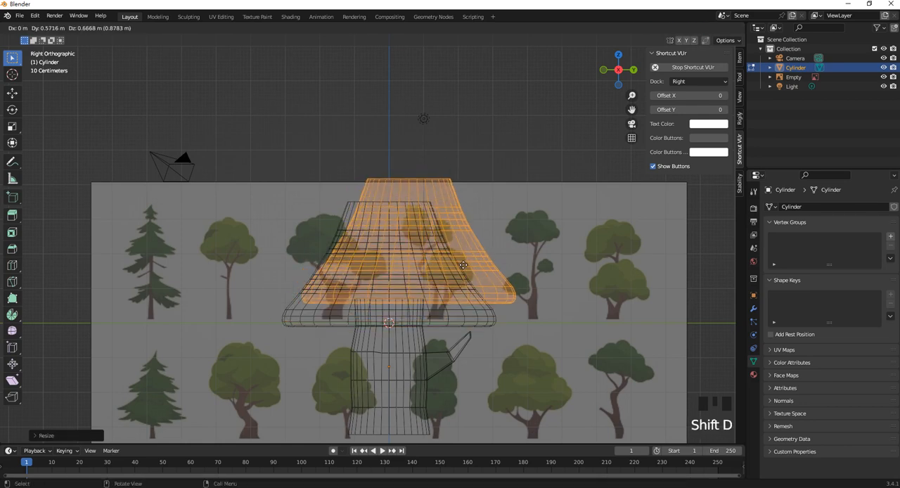
key("g")
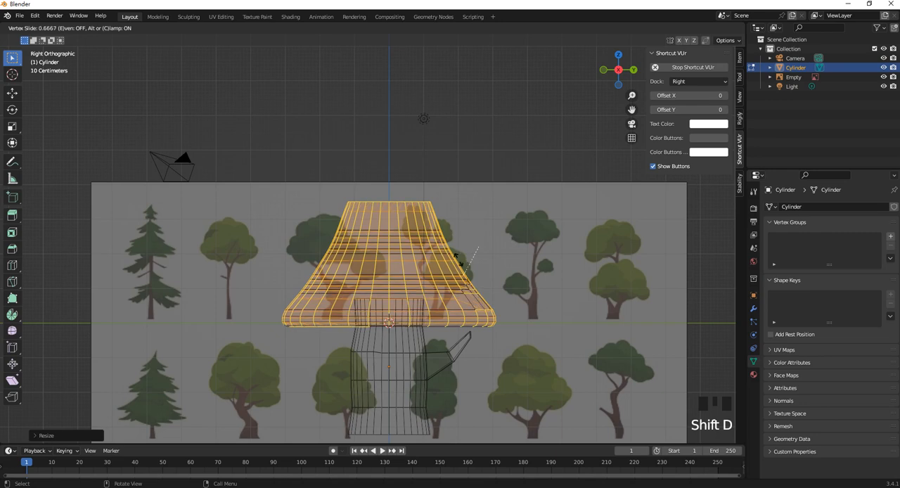
right_click(459, 259)
key("g")
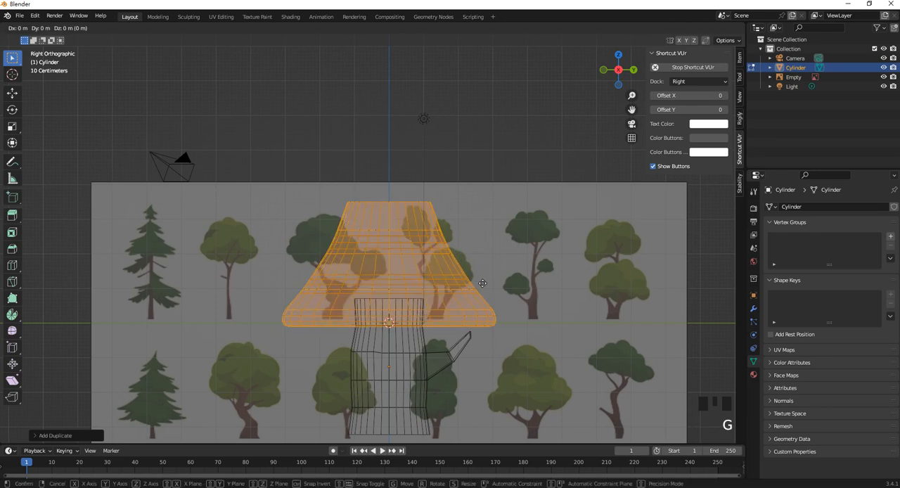
left_click(470, 188)
middle_click_drag(471, 188, 487, 281, "shift")
key("s")
left_click(497, 282)
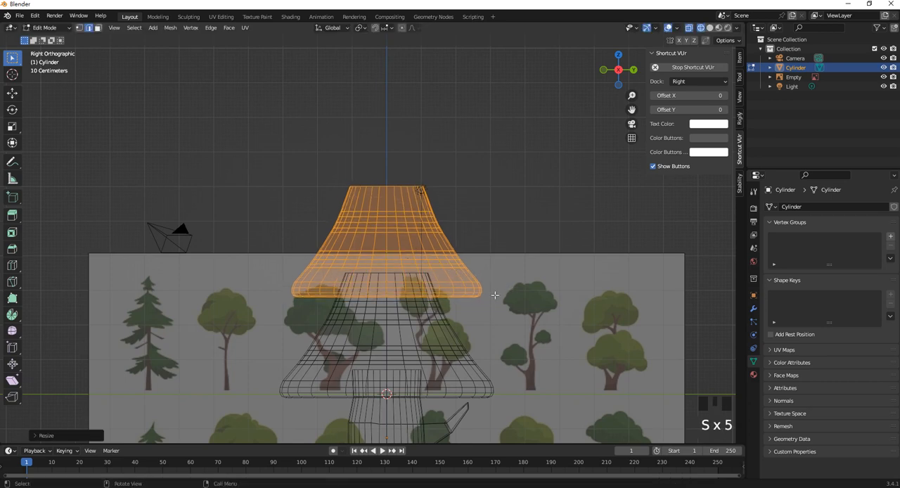
- Duplicate the second foliage tier and raise the copy along Z to form a third tier above it
key("shift+d")
right_click(493, 281)
key("g")
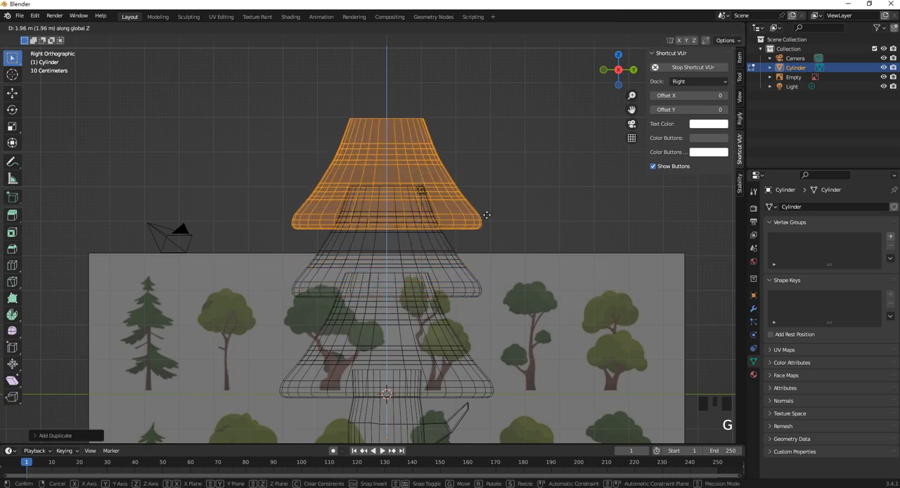
left_click(484, 197)
- Bevel the top rim of the uppermost foliage tier by about 0.32 m with four segments
scroll(485, 196, "up", 2)
middle_click_drag(460, 209, 437, 251)
scroll(438, 251, "up", 3)
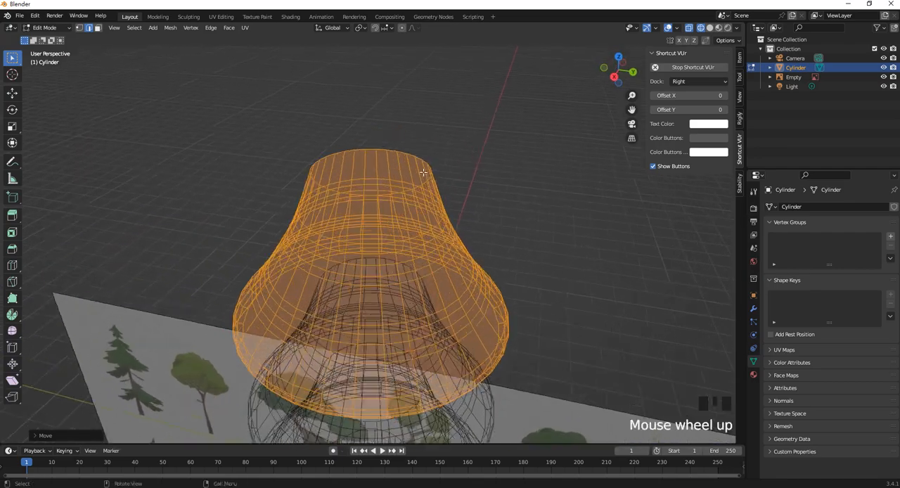
middle_click_drag(443, 162, 436, 143)
left_click(427, 154)
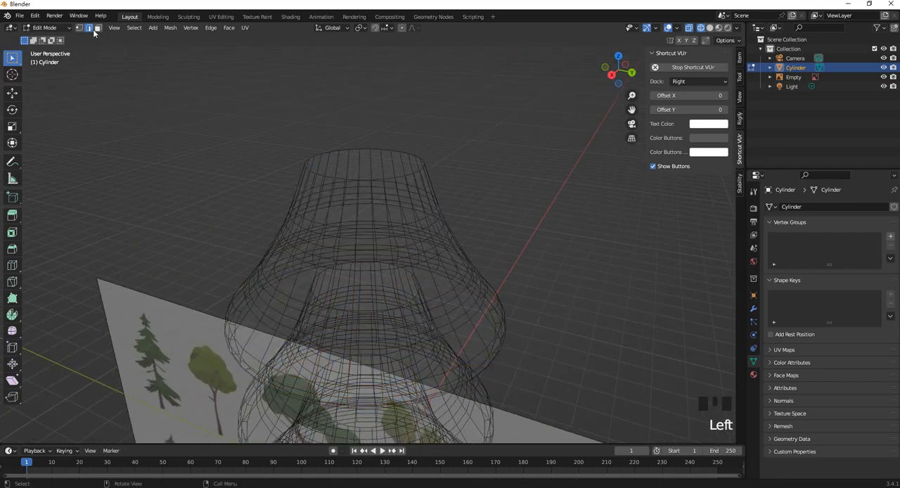
left_click(353, 151)
left_click(362, 149, "alt+shift")
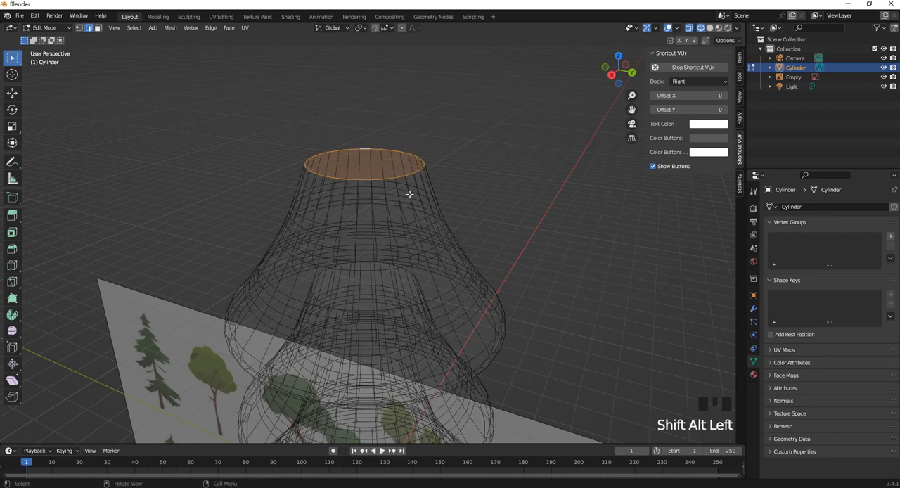
key("ctrl+b")
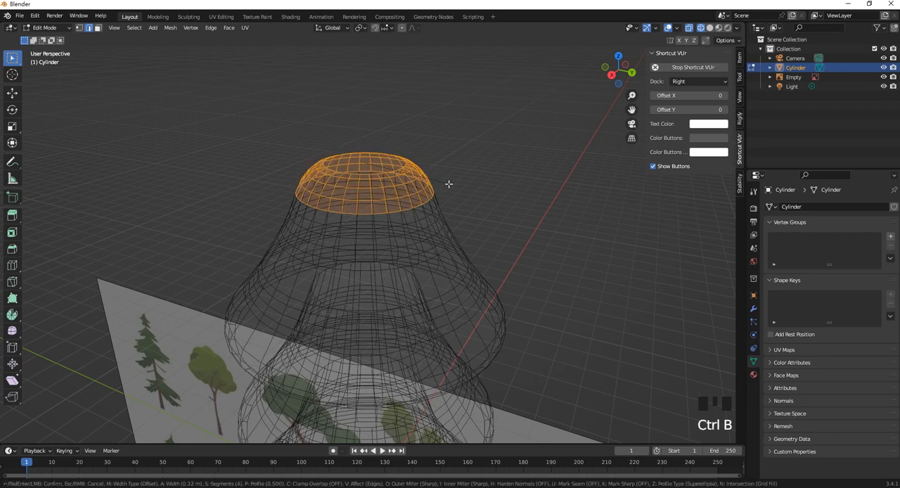
left_click(452, 185)
- Return to Object Mode and display the tree in Solid viewport shading
scroll(345, 204, "down", 2)
middle_click_drag(346, 204, 375, 188)
scroll(375, 188, "down", 2)
middle_click_drag(405, 271, 393, 169, "shift")
scroll(415, 167, "down", 1)
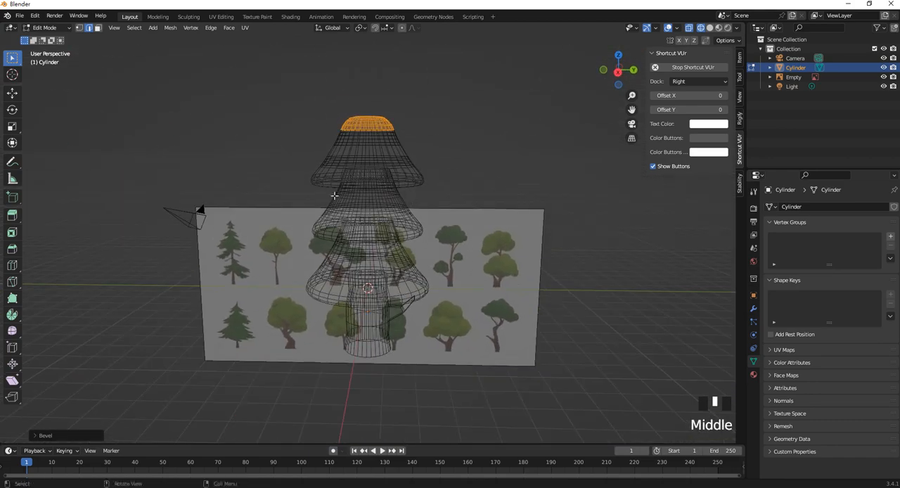
left_click(64, 29)
left_click(63, 38)
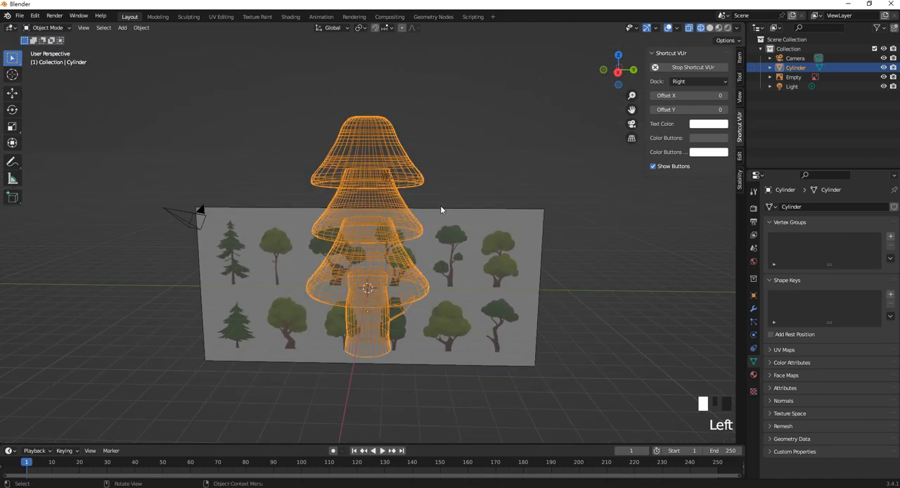
key("z")
left_click(510, 203)
mouse_move(510, 203)
middle_mouse_down()
mouse_move(443, 158)
mouse_move(393, 190)
mouse_move(480, 191)
mouse_move(392, 164)
mouse_move(348, 174)
mouse_move(381, 177)
middle_mouse_up()
- Apply Shade Auto Smooth to the tree object
left_click(373, 172)
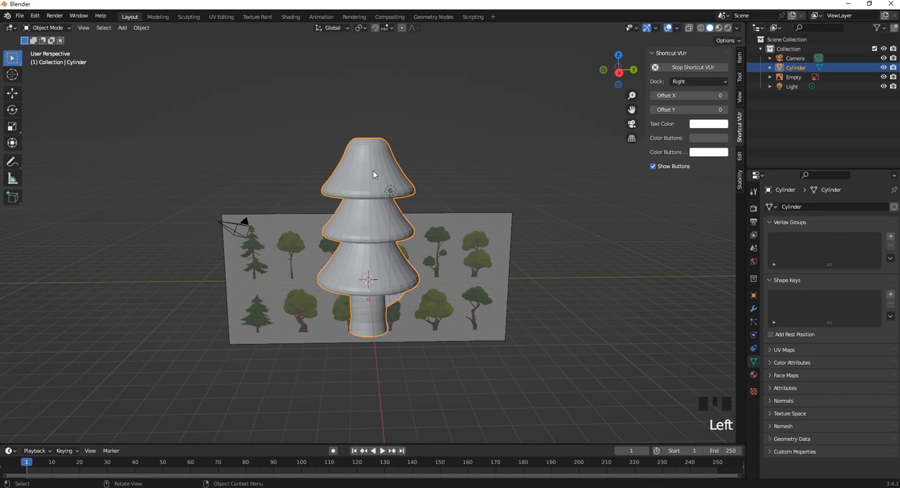
scroll(390, 164, "up", 2)
right_click(370, 137)
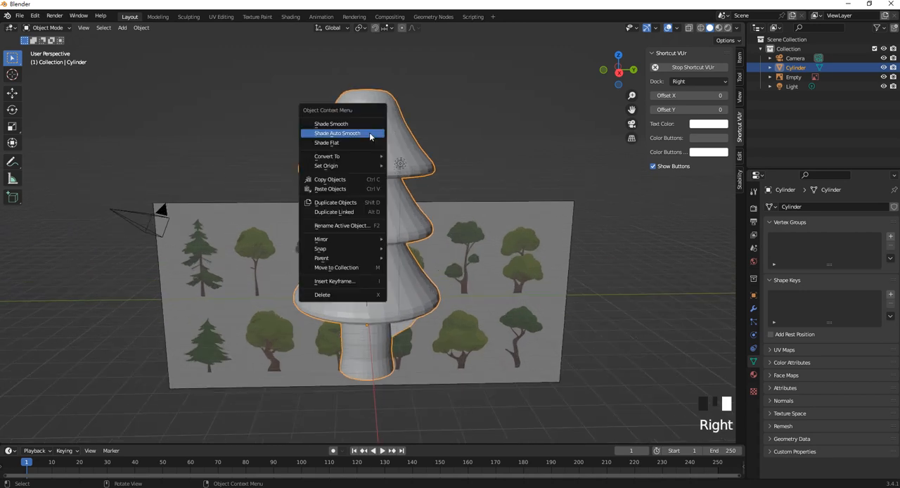
left_click(370, 133)
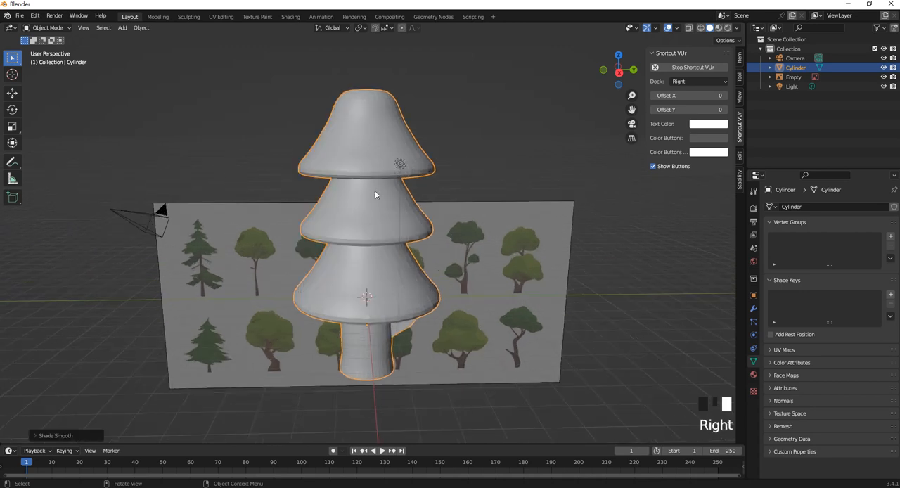
- Move the tree along the positive Y axis until it stands clear of the reference image, and deselect it
scroll(375, 195, "down", 3)
middle_click_drag(401, 227, 444, 220)
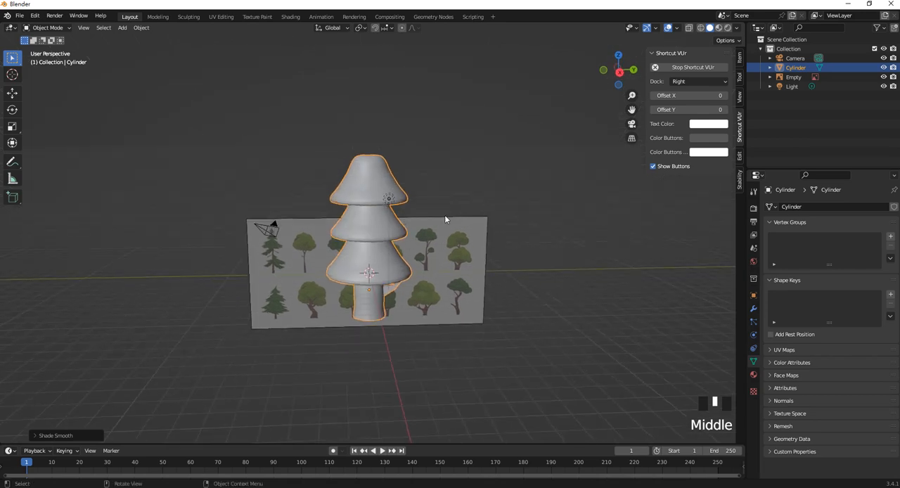
left_click(12, 93)
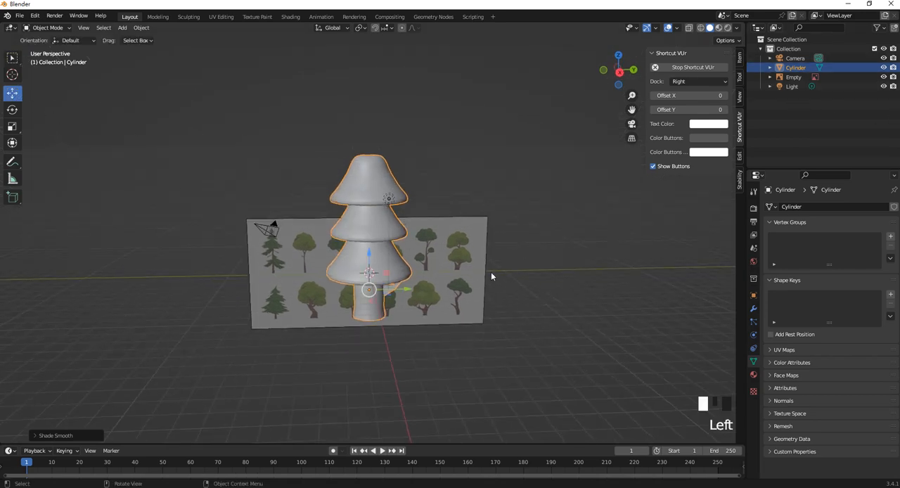
left_click_drag(412, 289, 643, 290)
left_click(517, 239)
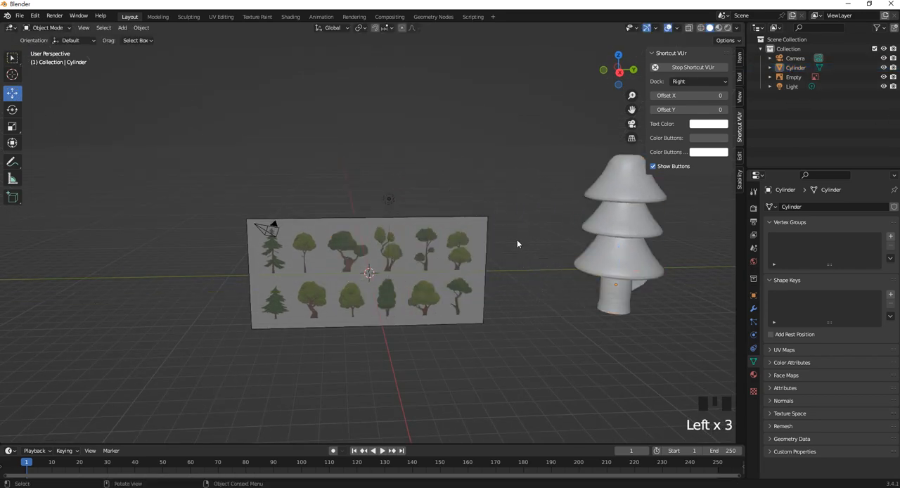
middle_click_drag(517, 239, 504, 231)
scroll(376, 294, "up", 2)
middle_click_drag(376, 294, 381, 292)
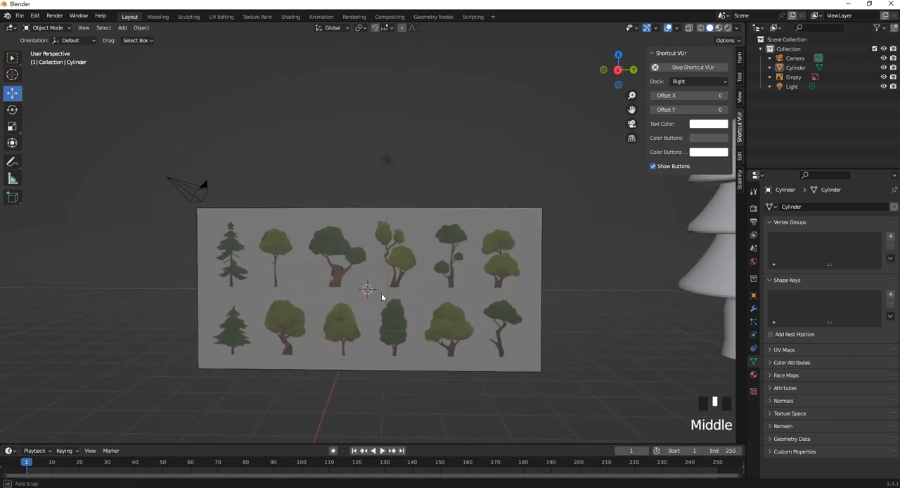
- Add a cylinder for a second trunk at the origin and stretch it along Z to a little over twice its height
key("shift+a")
mouse_move(382, 292)
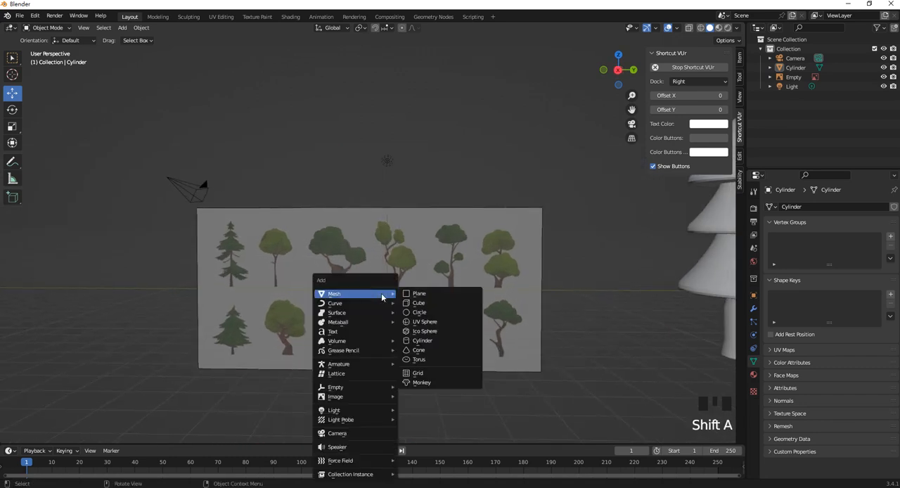
left_click(438, 341)
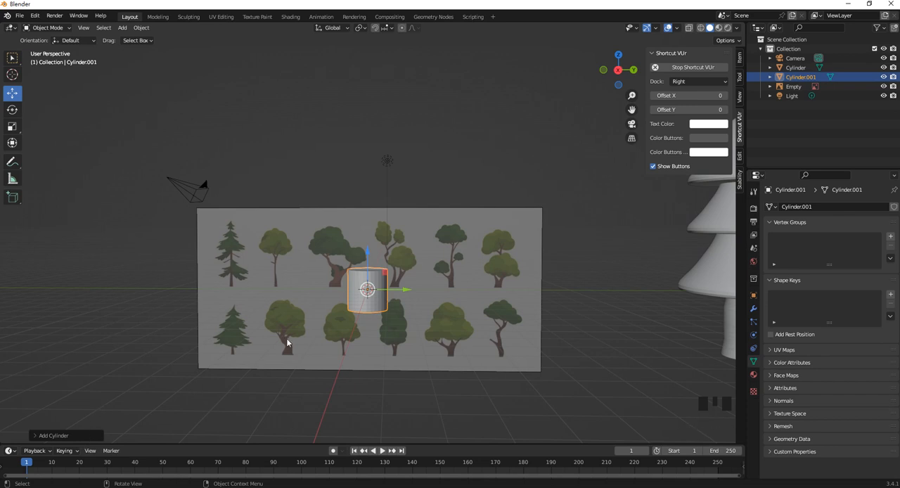
middle_click_drag(410, 300, 414, 303)
key("s")
key("z")
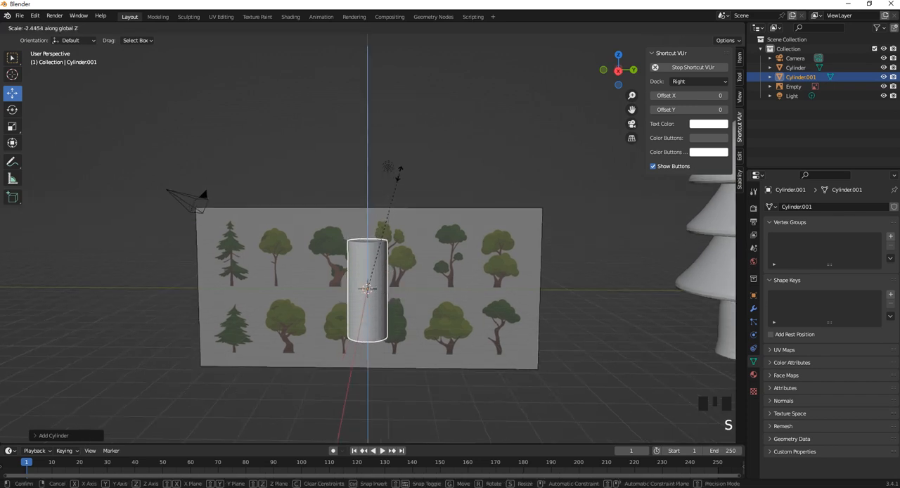
left_click(400, 162)
middle_click_drag(397, 191, 402, 268)
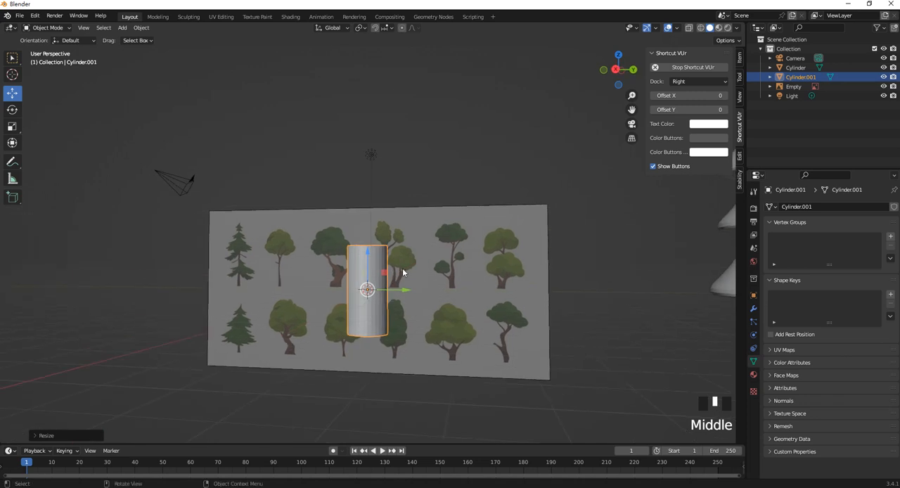
- In a Right wireframe view, scale up the cylinder's bottom vertex ring to flare the trunk base to about 1.4 times its width
key("KP_3")
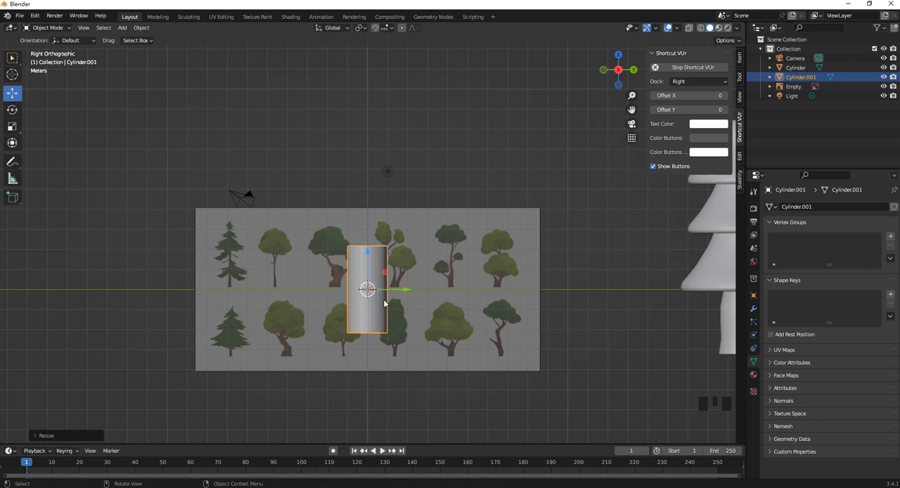
scroll(374, 317, "up", 1)
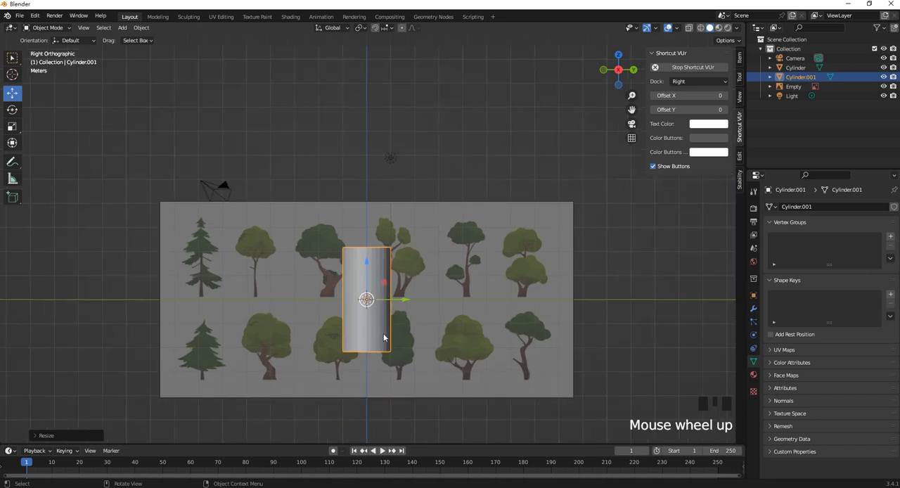
key("Tab")
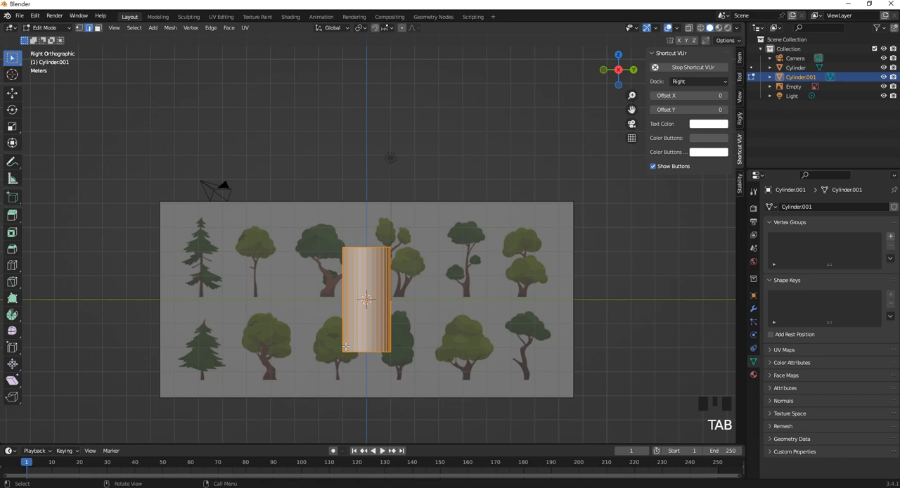
left_click(80, 27)
key("z")
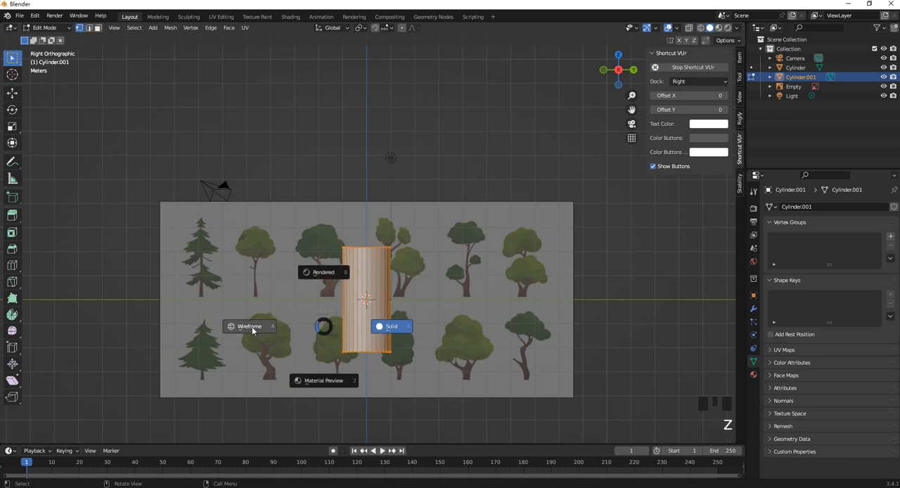
left_click(251, 326)
key("s")
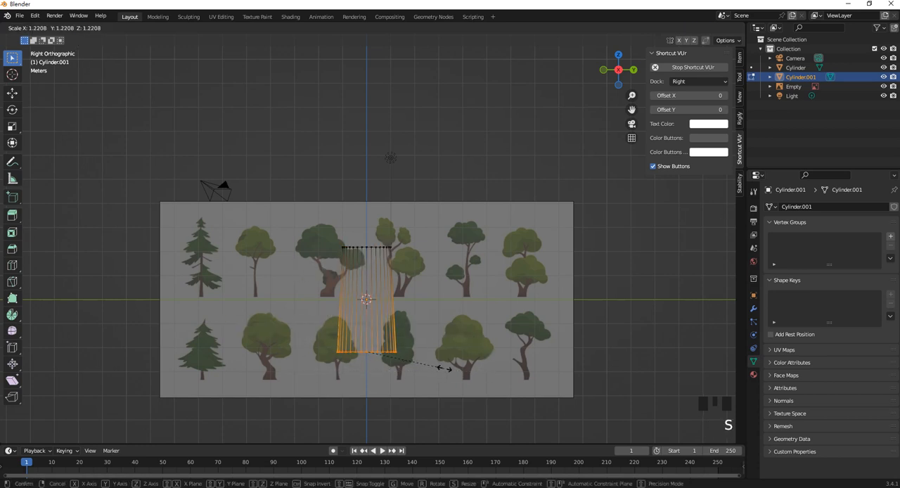
left_click(446, 367)
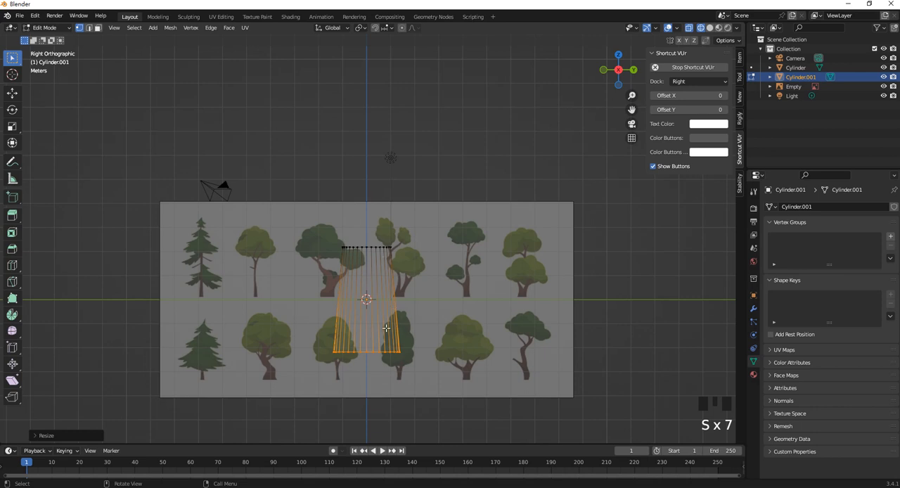
- Add a loop cut at the trunk's mid-height, scale it in to match the upper ring's width, and return to Object Mode
scroll(375, 319, "up", 1)
key("ctrl+r")
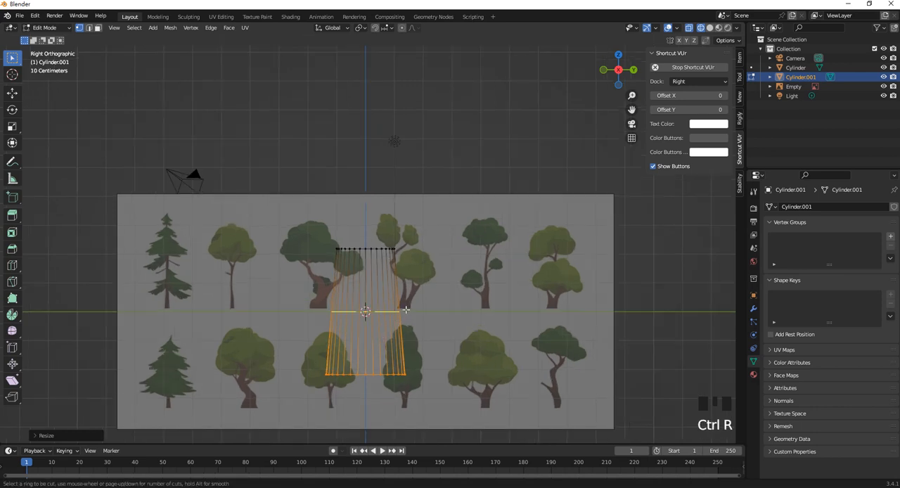
left_click(405, 309)
left_click(405, 314)
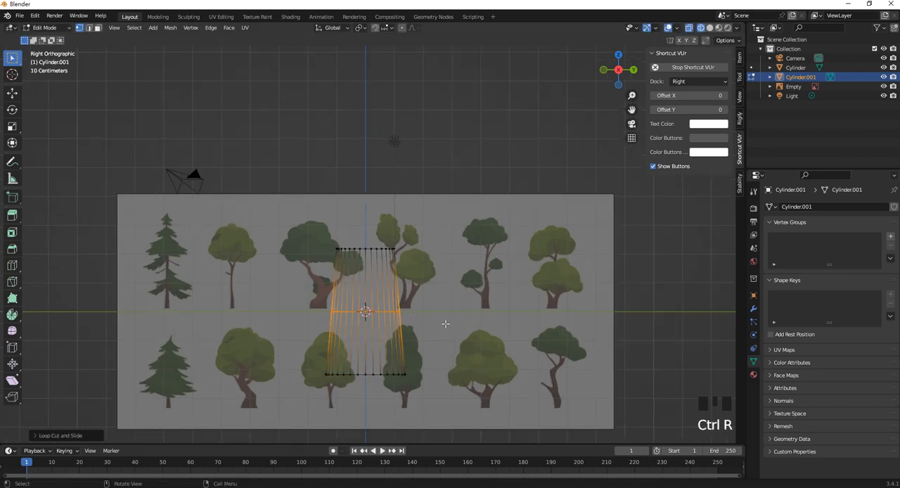
key("s")
left_click(409, 325)
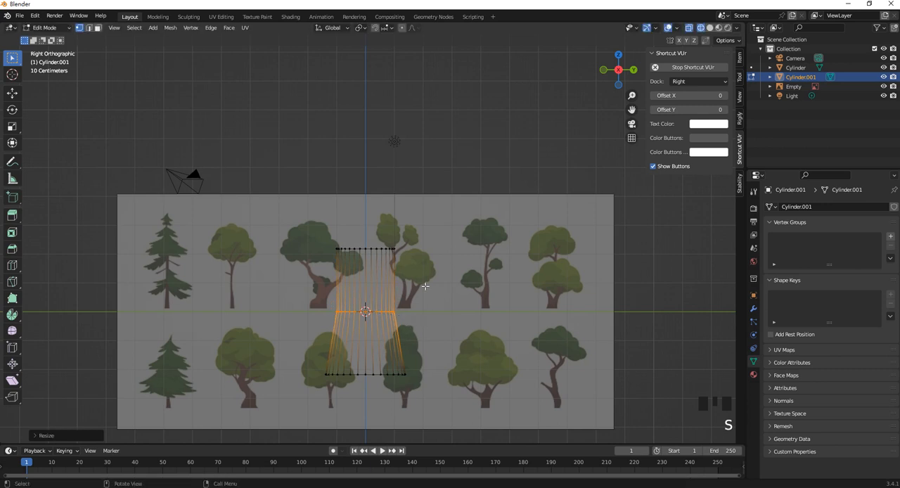
scroll(425, 286, "down", 3)
scroll(372, 248, "up", 2)
left_click(45, 28)
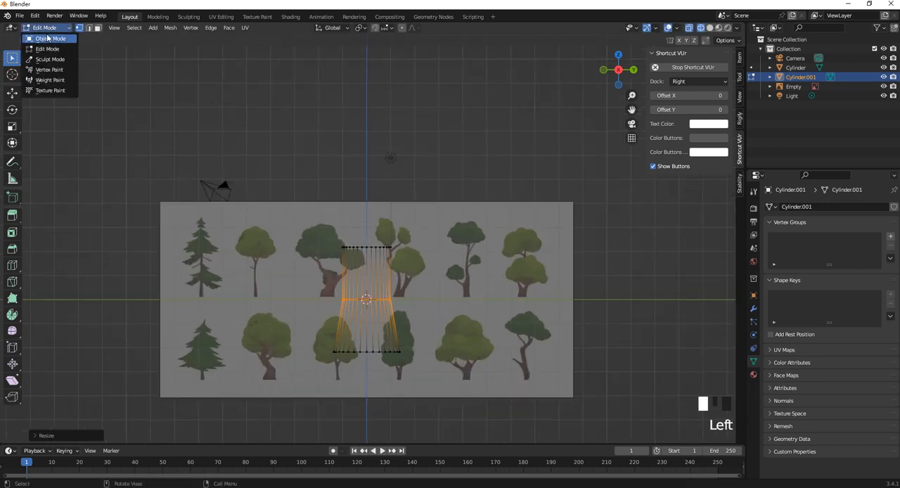
left_click(48, 39)
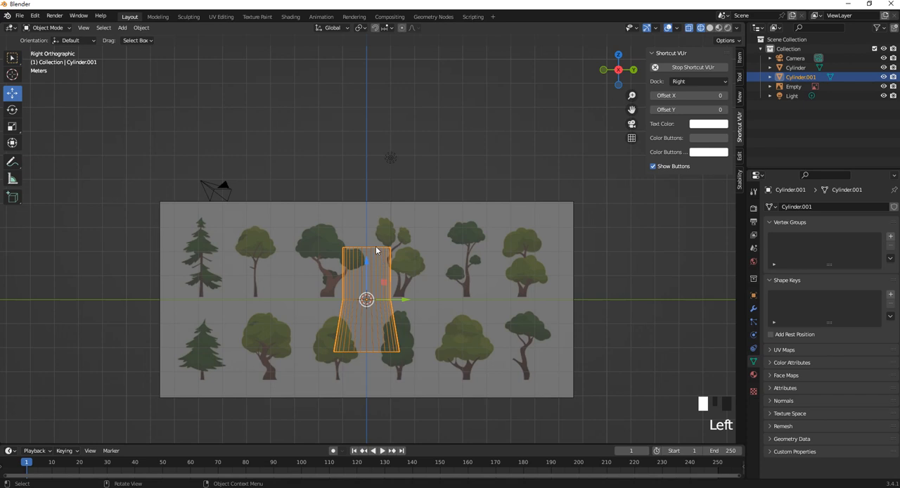
- Raise the trunk's top vertex ring to about the upper edge of the reference image and return to Object Mode
middle_click_drag(377, 250, 367, 274, "shift")
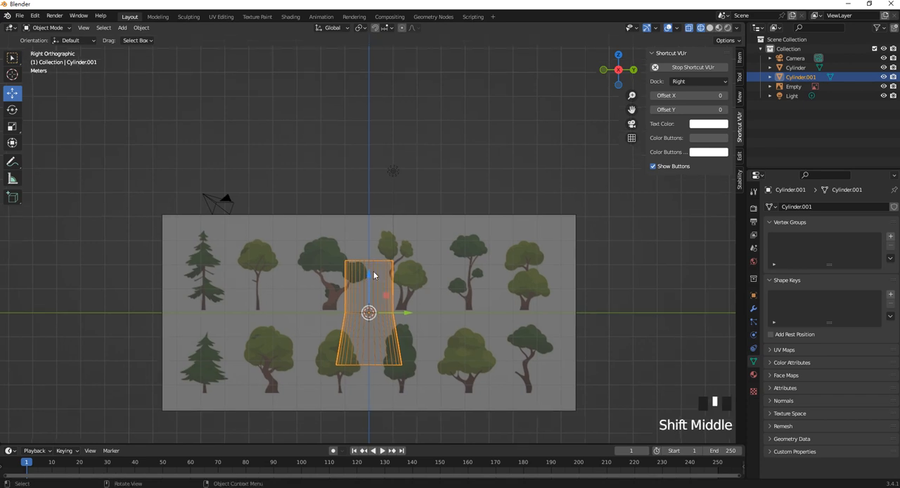
key("Tab")
left_click_drag(332, 240, 425, 275)
key("g")
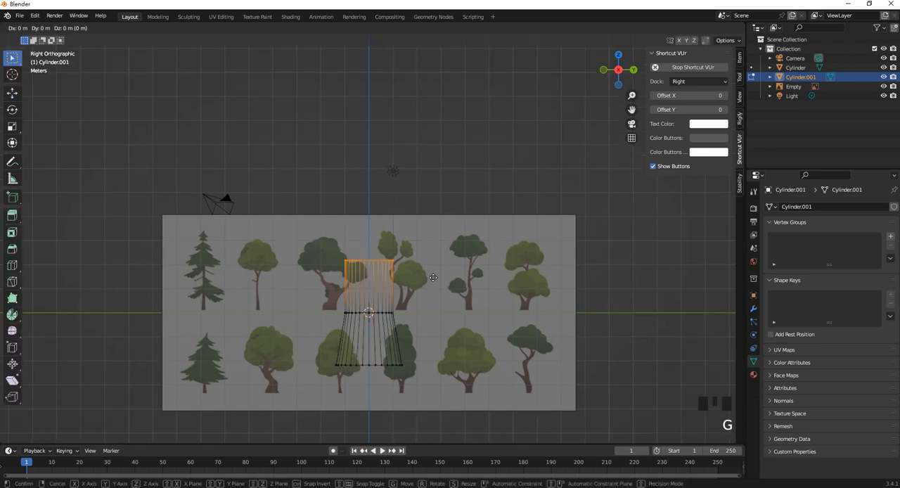
left_click(430, 240)
key("Tab")
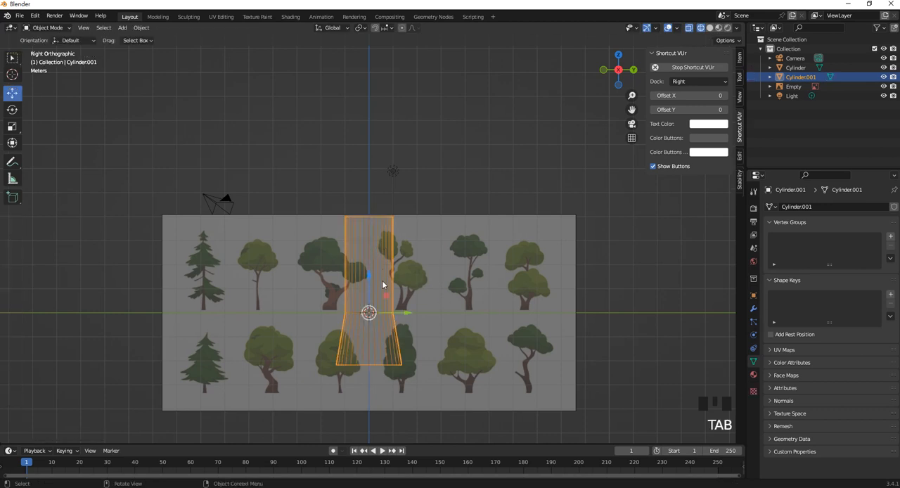
key("shift+d")
left_click(421, 267)
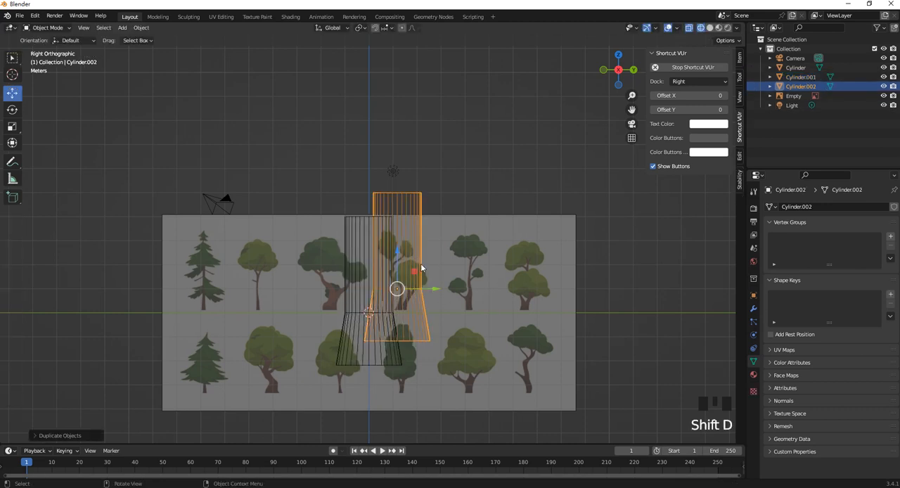
key("Delete")
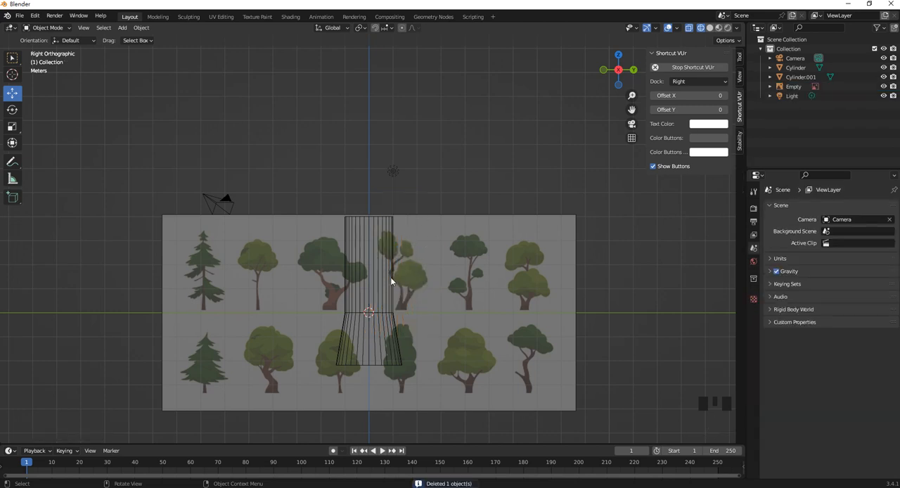
- Add a cylinder for a branch, stretch it vertically to about twice its height, and scale the whole cylinder down to about half size
key("shift+a")
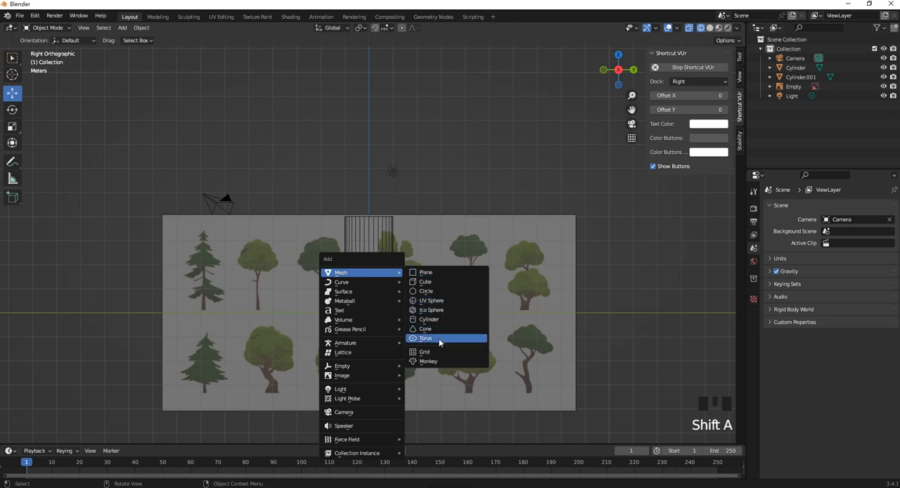
left_click(435, 319)
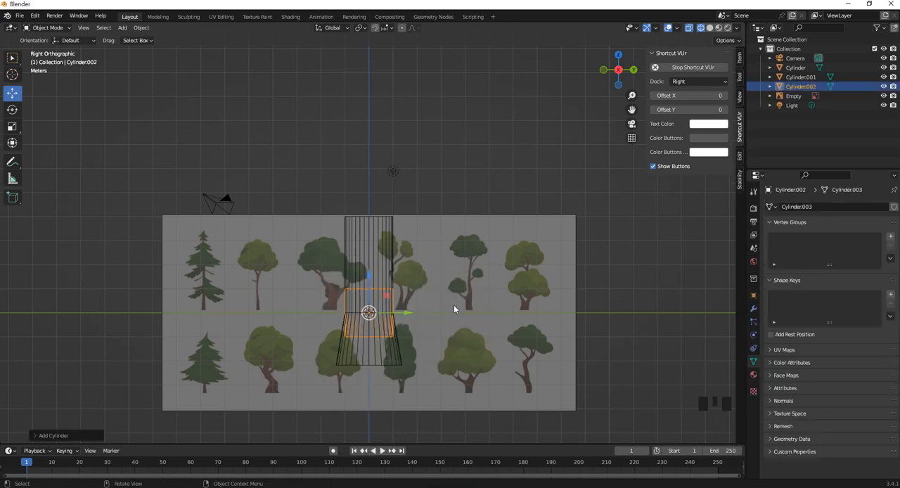
key("s")
left_click(451, 297)
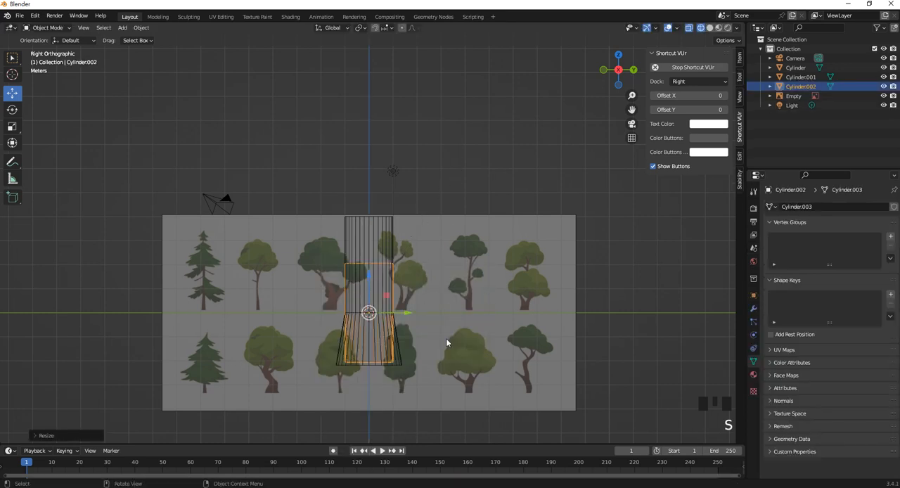
key("s")
left_click(379, 290)
- Move the small cylinder against the trunk's positive Y side near its upper end and rotate it to angle outward and slightly upward
left_click_drag(369, 321, 406, 260)
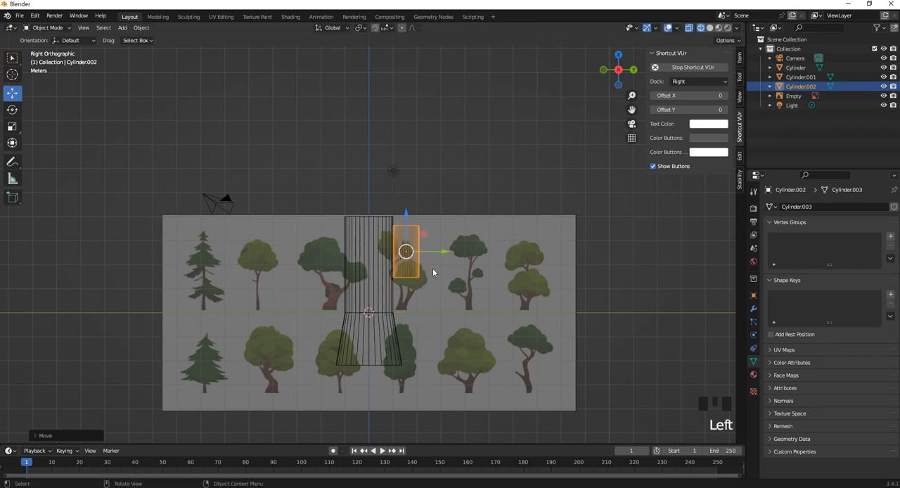
key("r")
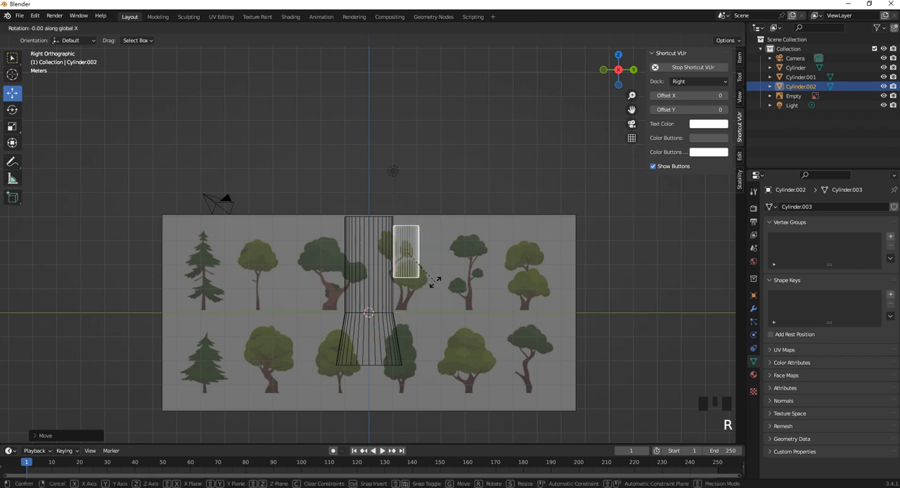
left_click(397, 258)
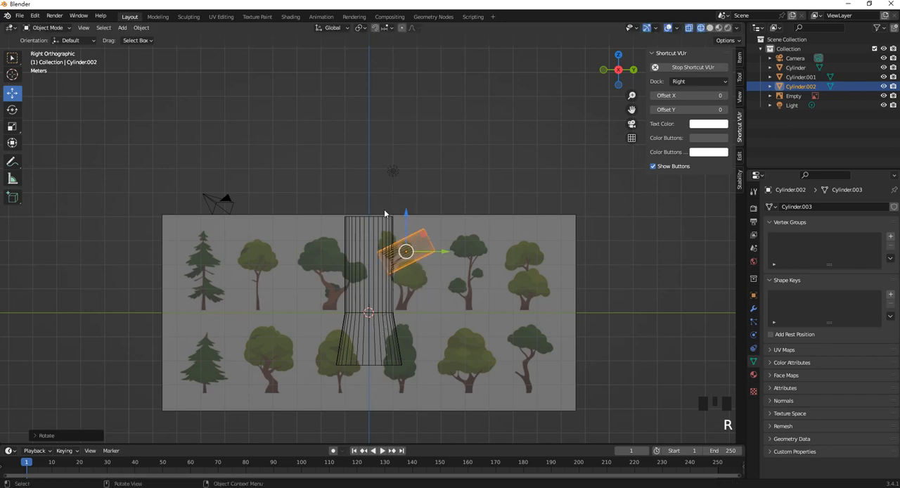
- Taper the branch by scaling its outer end ring to about 0.38, and return to Object Mode
scroll(397, 259, "up", 1)
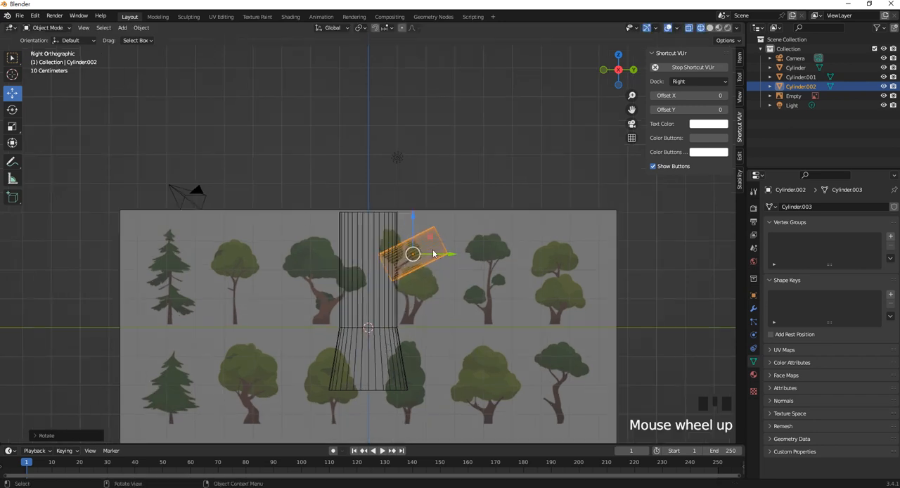
scroll(435, 254, "up", 1)
key("Tab")
left_click(485, 269)
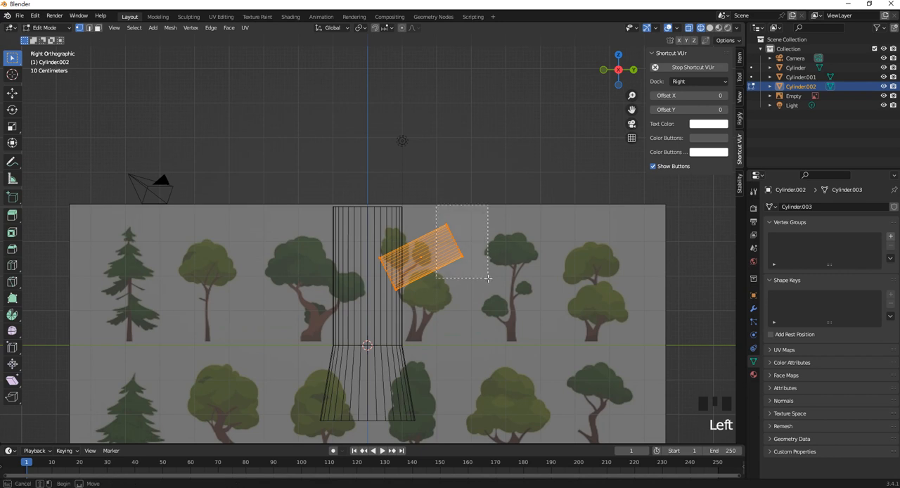
key("s")
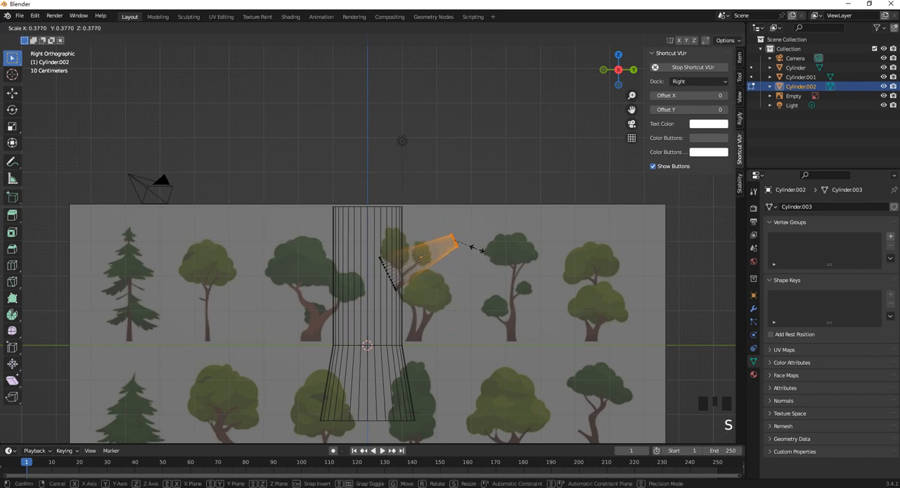
left_click(475, 249)
key("Tab")
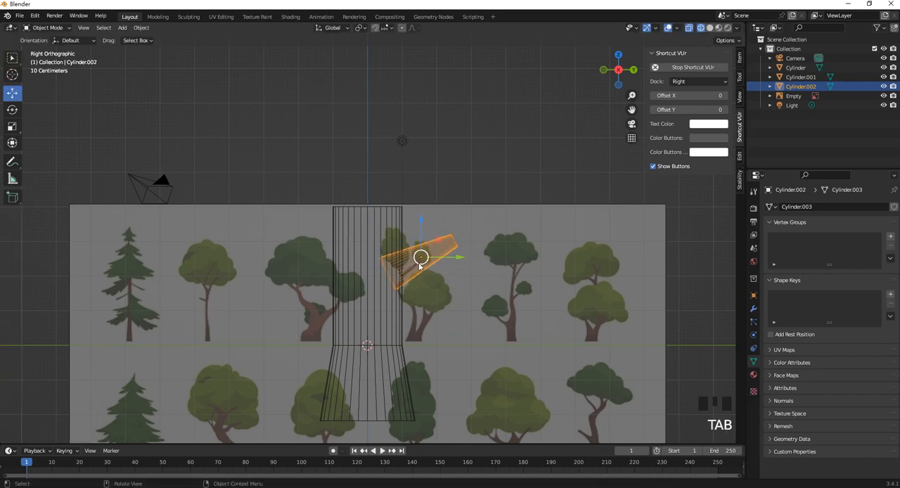
- Duplicate the branch, rotate the copy to point up the opposite way, and place it on the trunk's negative Y side near the upper end
key("shift+d")
left_click(371, 236)
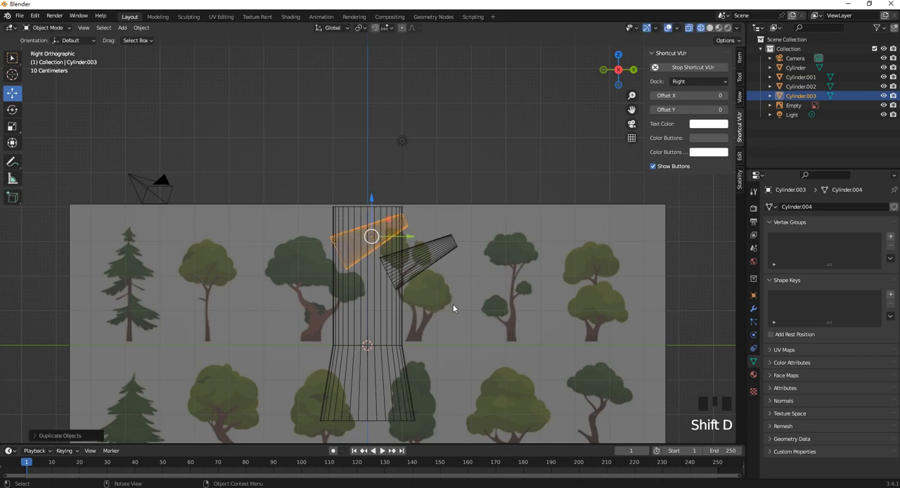
key("r")
left_click(382, 204)
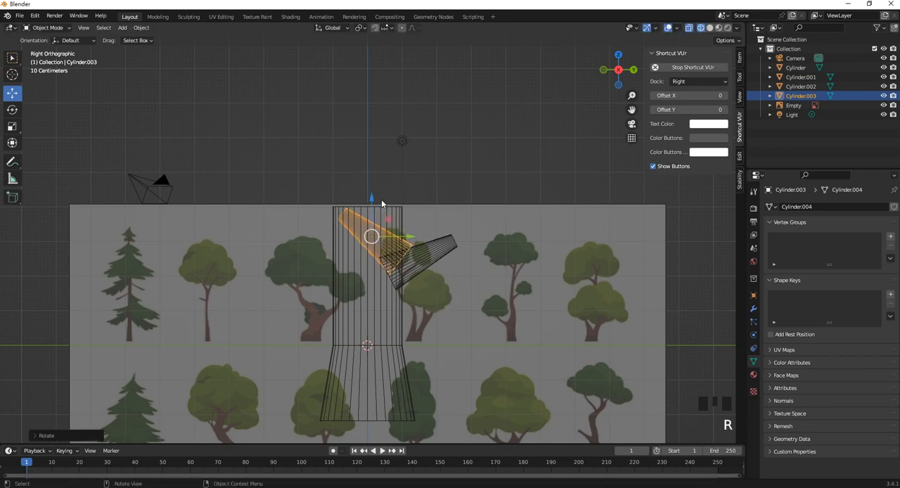
left_click_drag(373, 240, 319, 216)
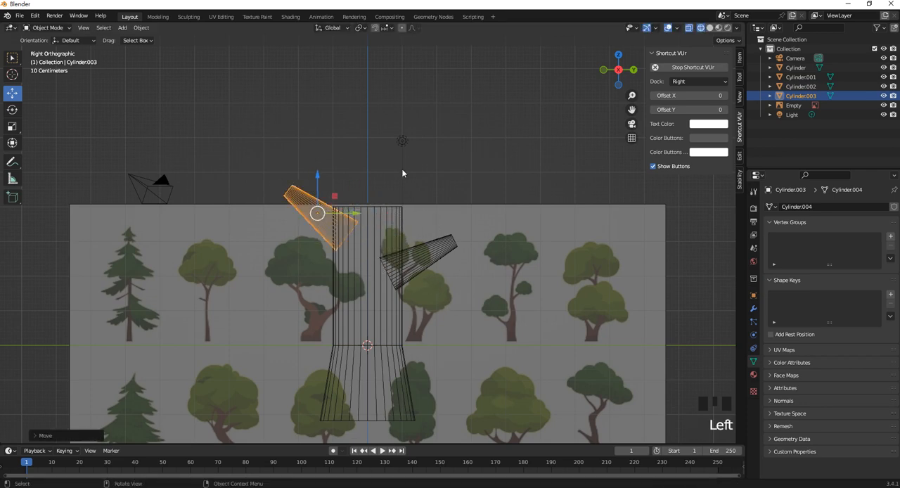
- Lower the branch on the trunk's positive Y side along Z, and select the branch on the opposite side
left_click(405, 163)
left_click(422, 269)
left_click_drag(425, 227, 424, 250)
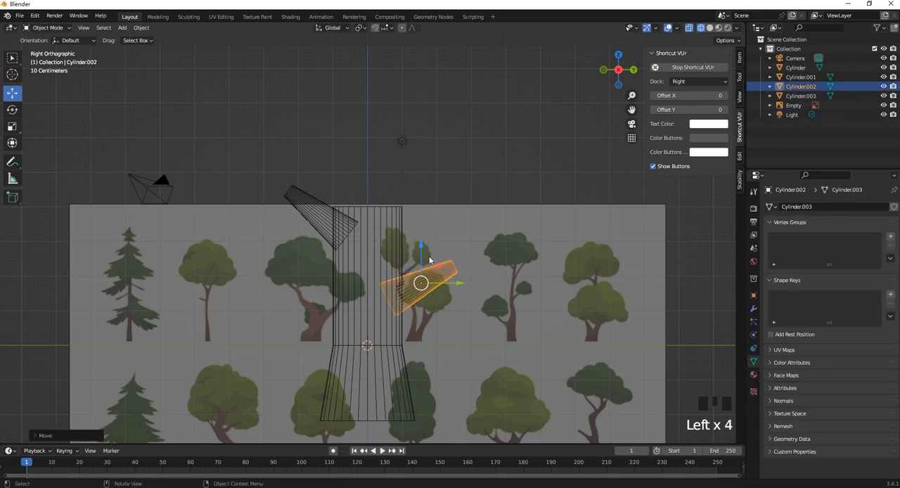
left_click(320, 205)
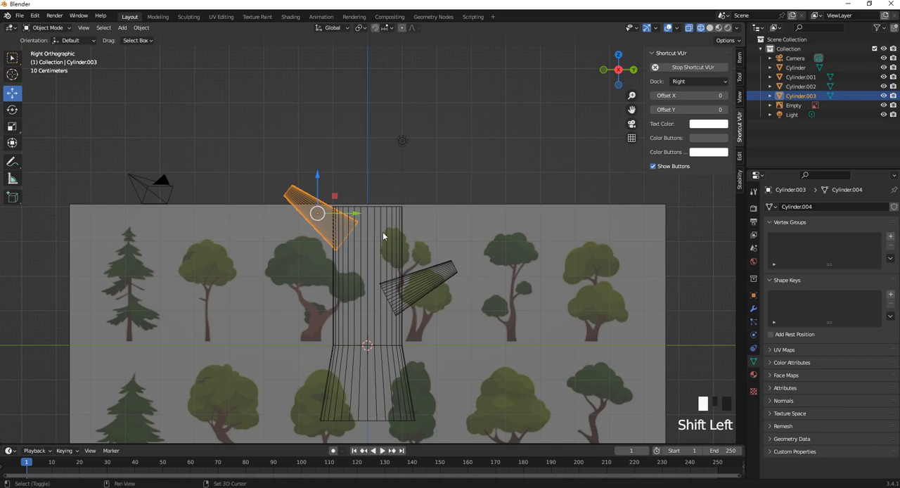
- Try to join the trunk and both branches into one object, and undo the join
left_click(386, 216)
left_click(321, 218, "shift")
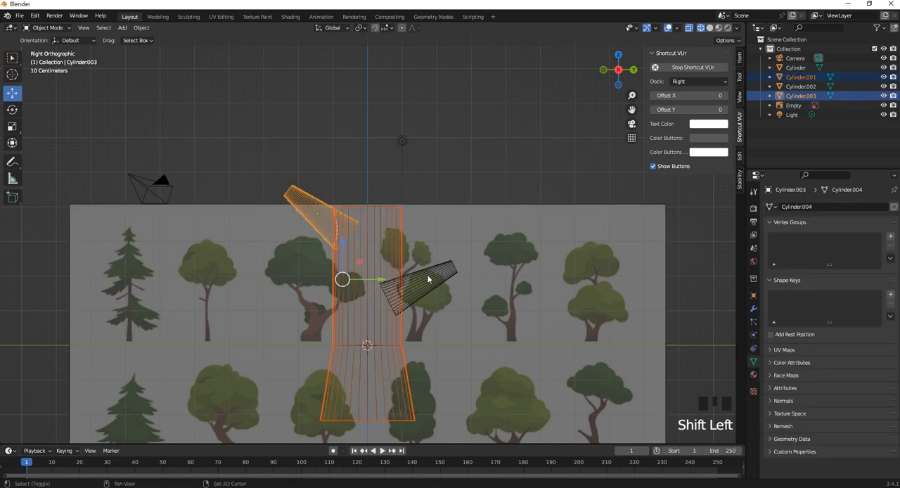
left_click(428, 279, "shift")
key("ctrl+j")
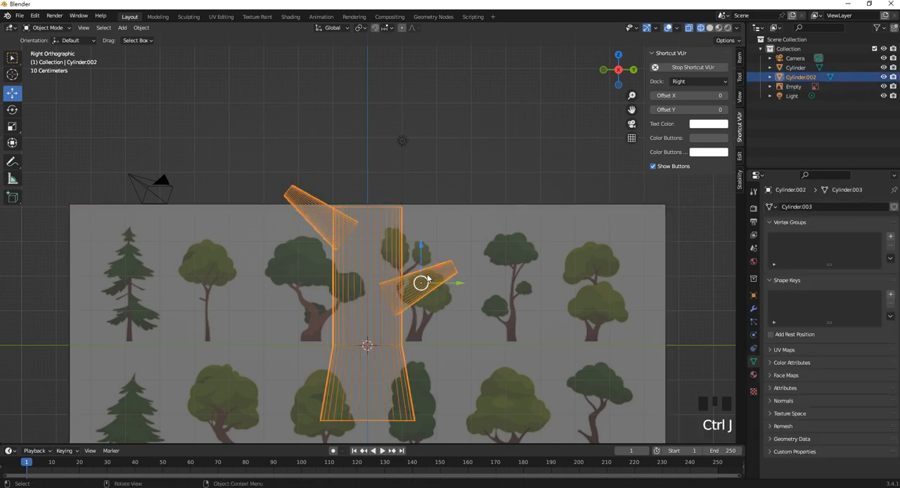
key("ctrl+z")
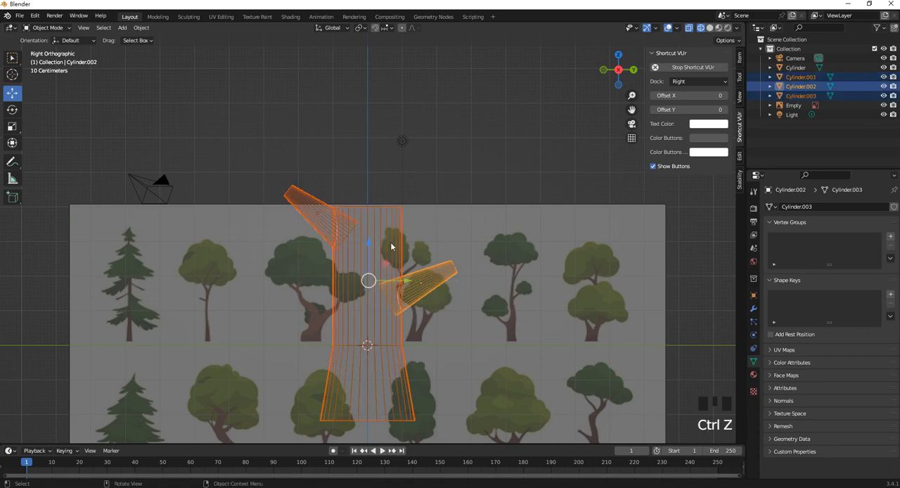
- Lower the branch on the trunk's negative Y side slightly along Z, and deselect it
left_click(383, 220)
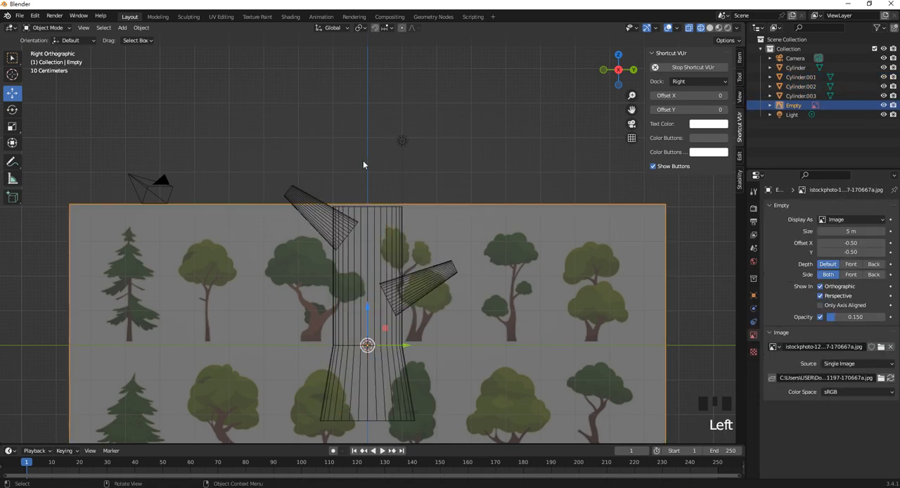
left_click(337, 183)
left_click(316, 201)
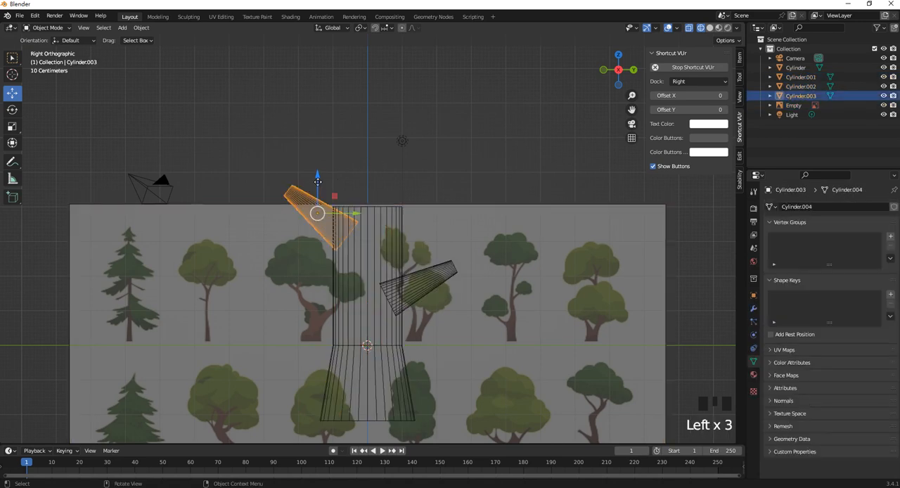
left_click(317, 182)
left_click(350, 230)
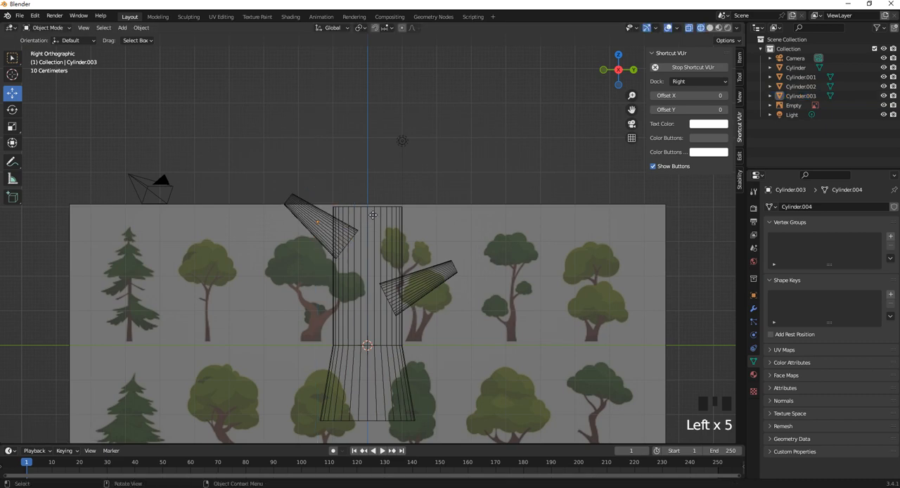
- Combine the trunk and the negative Y branch with a Bool Tool union, and apply the resulting Boolean modifier
left_click(12, 59)
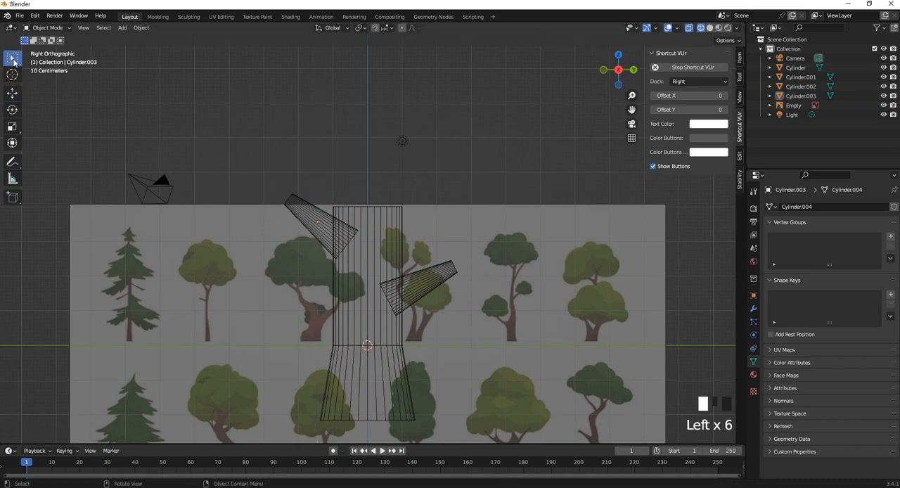
left_click(360, 215)
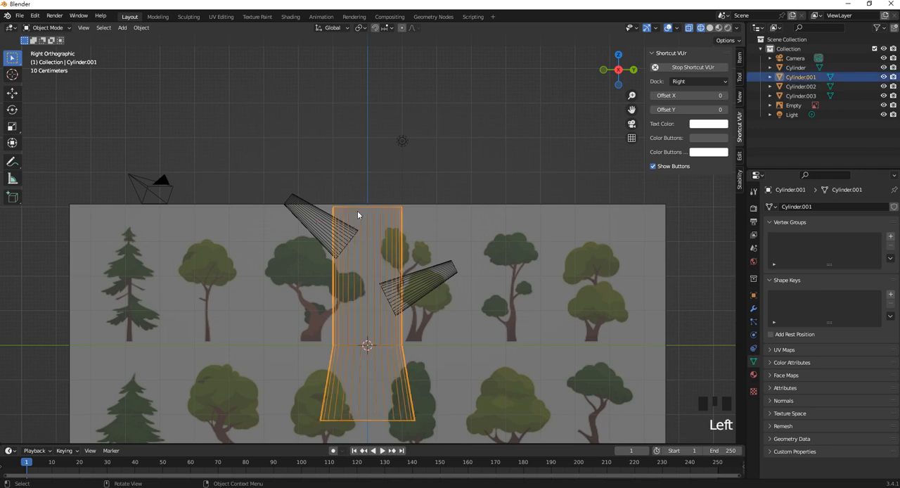
left_click(314, 219, "shift")
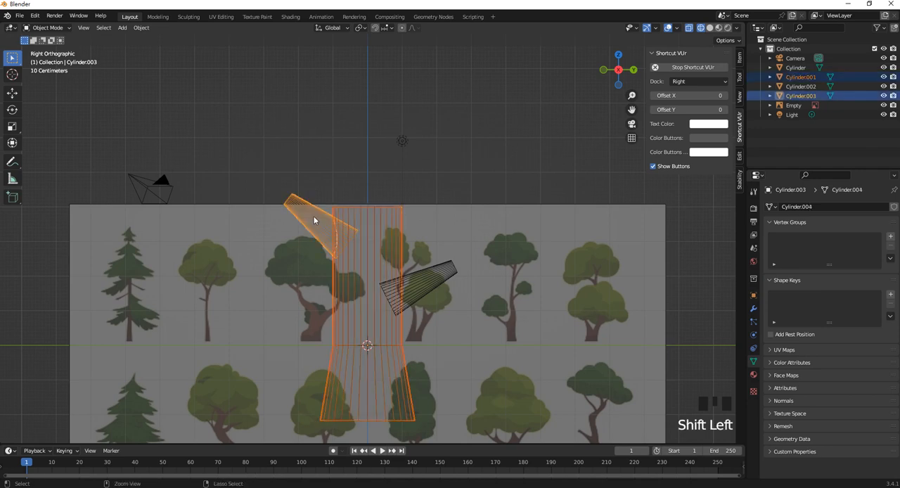
key("ctrl+KP_Add")
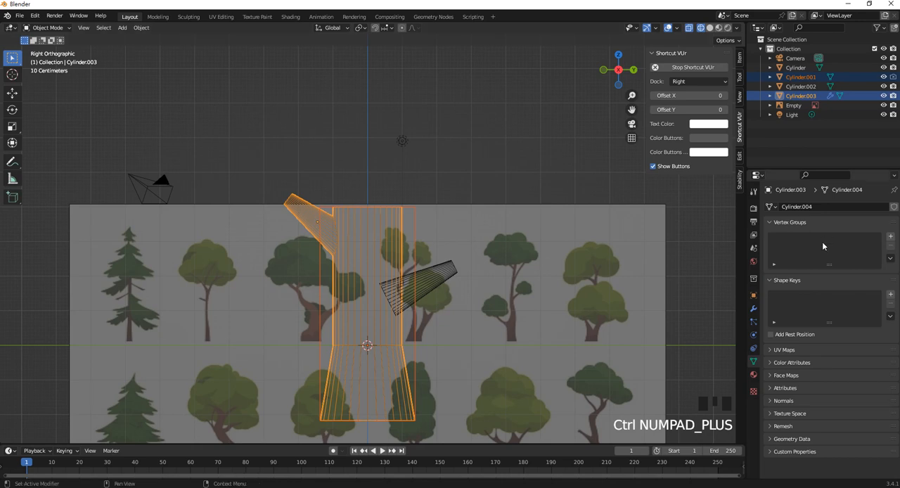
left_click(753, 308)
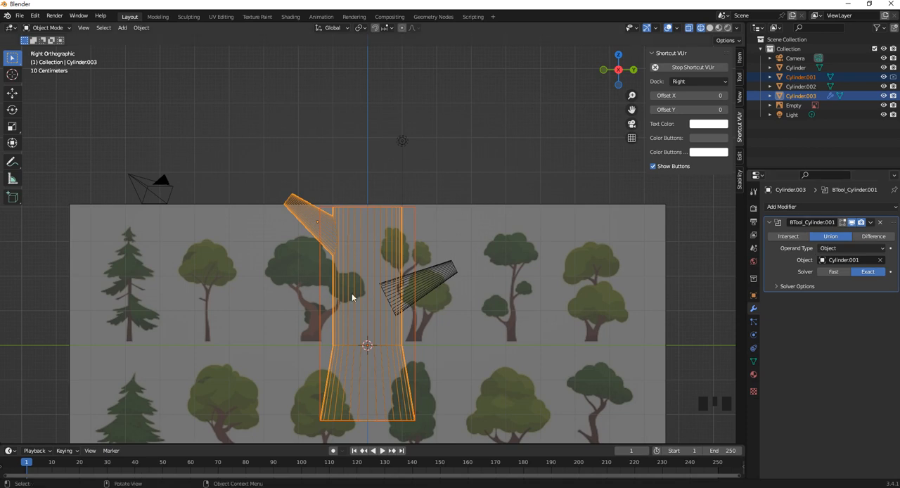
left_click(870, 222)
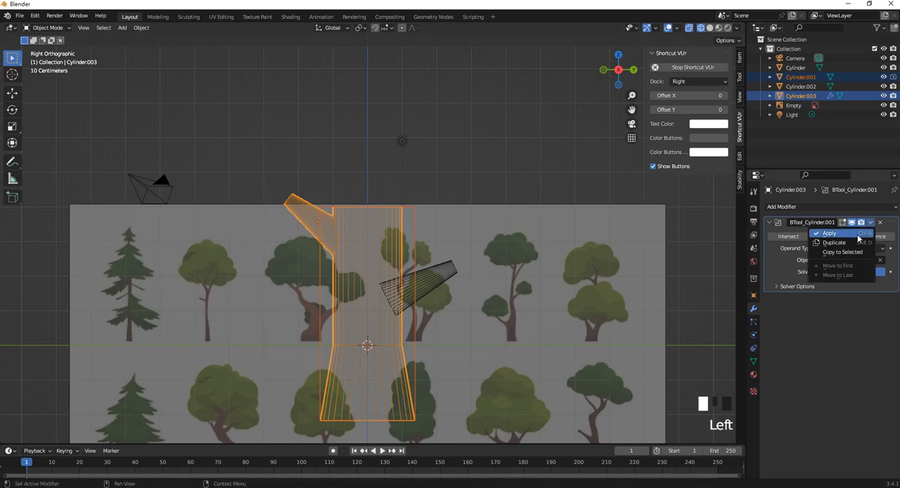
left_click(830, 232)
- Delete the leftover original trunk object Cylinder.001 that served as the union operand
left_click(419, 224)
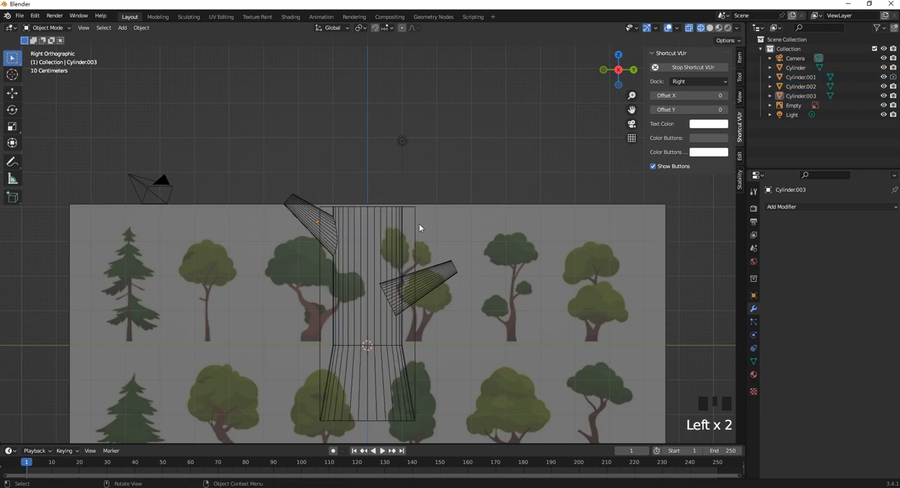
left_click(415, 223)
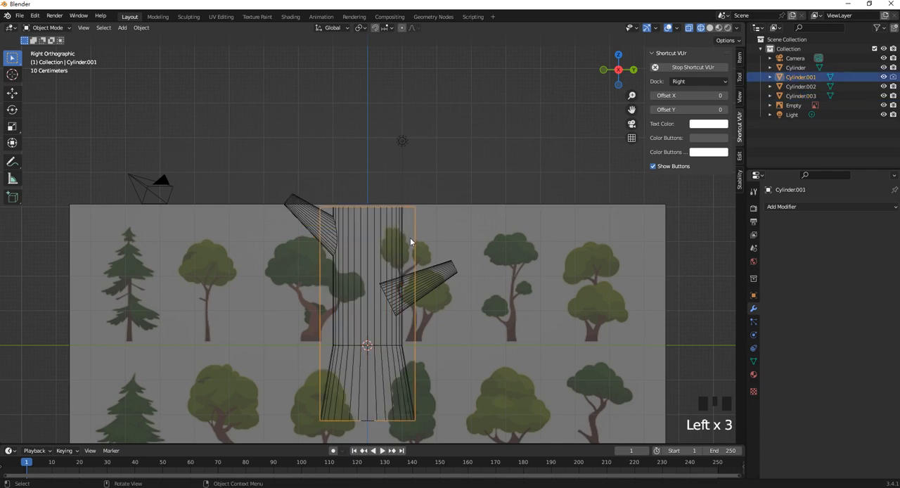
key("Delete")
- Union the merged trunk with the positive Y branch using Bool Tool, and apply the Boolean modifier
left_click(378, 274)
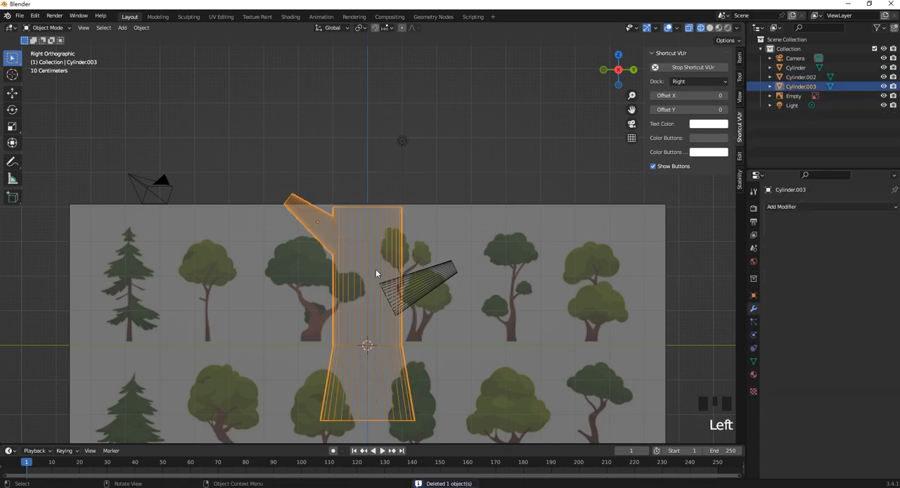
left_click(439, 276, "shift")
key("ctrl+KP_Add")
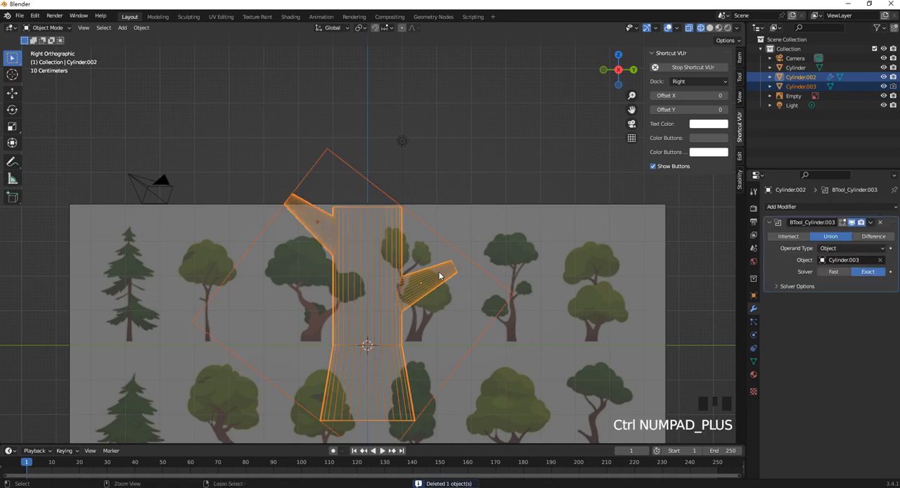
left_click(870, 222)
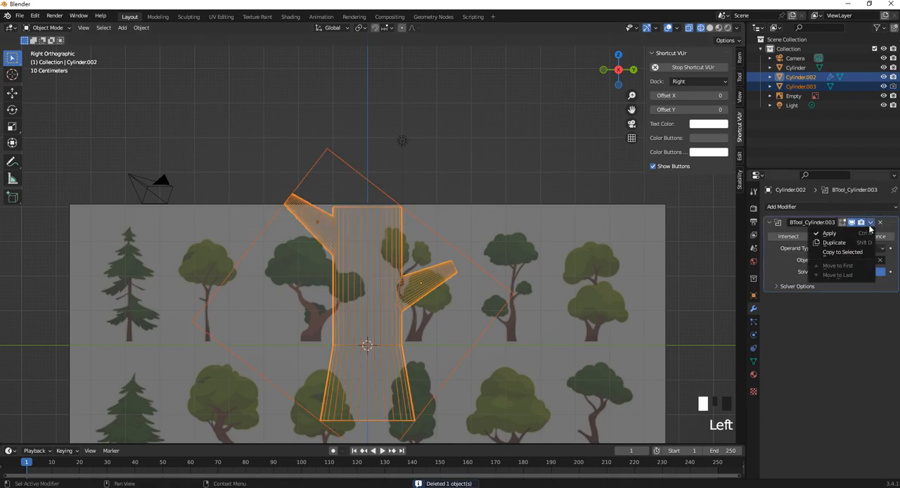
left_click(833, 242)
- Delete the leftover operand object Cylinder.003, and check the merged trunk from a side view
left_click(385, 158)
left_click(356, 177)
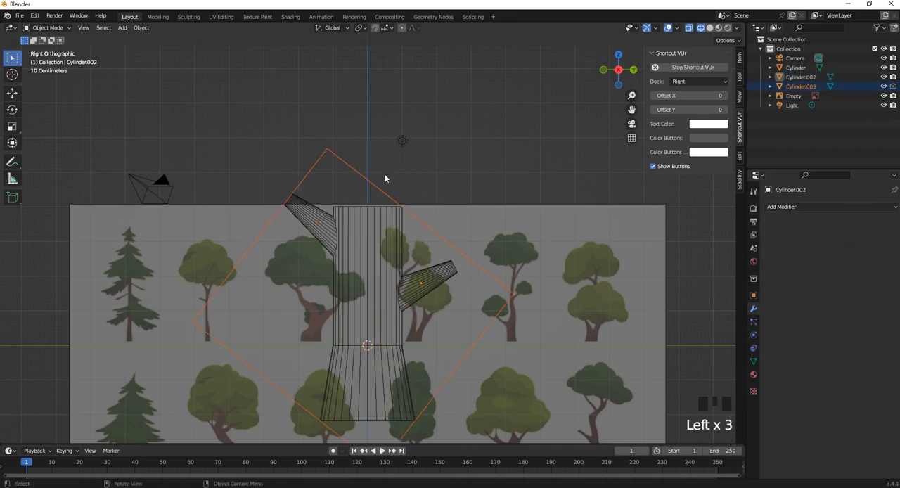
key("Delete")
mouse_move(407, 243)
middle_mouse_down()
mouse_move(370, 246)
mouse_move(401, 242)
middle_mouse_up()
key("KP_3")
- In Edit Mode with face selection, extrude the trunk's top face straight up well above the reference image
left_click(381, 209)
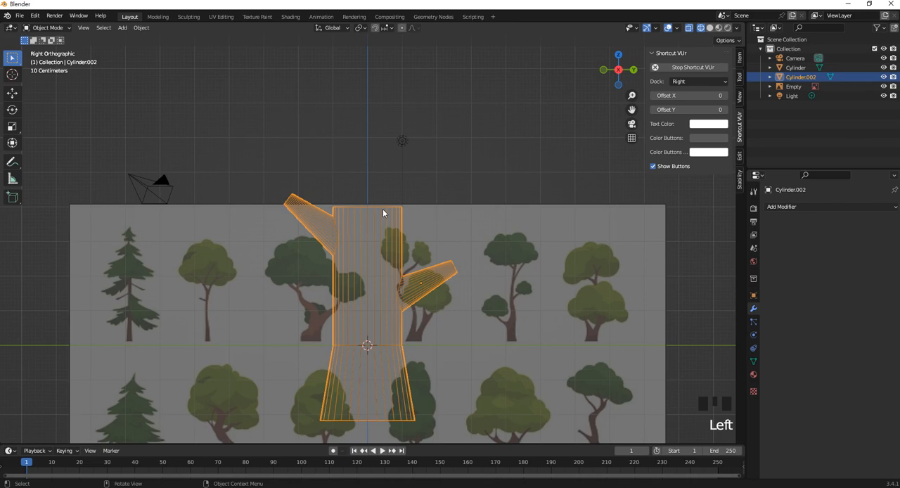
key("Tab")
middle_click_drag(382, 209, 359, 260)
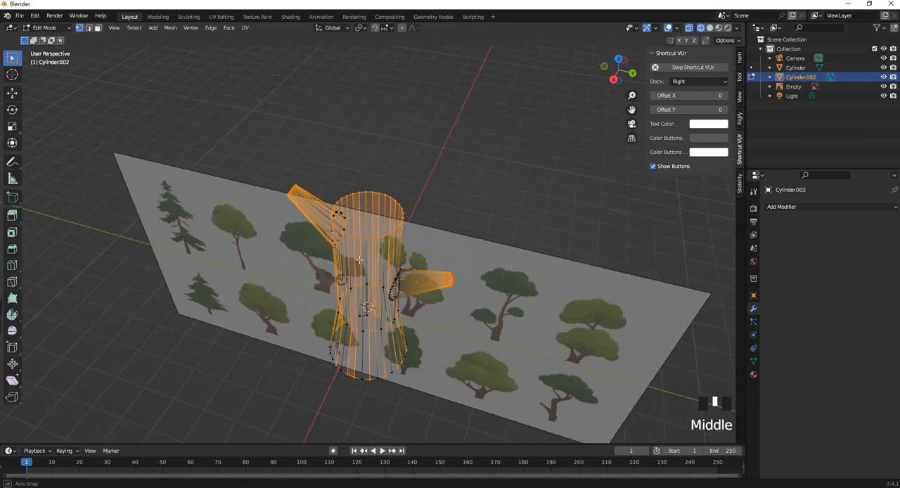
left_click(97, 29)
left_click(365, 212)
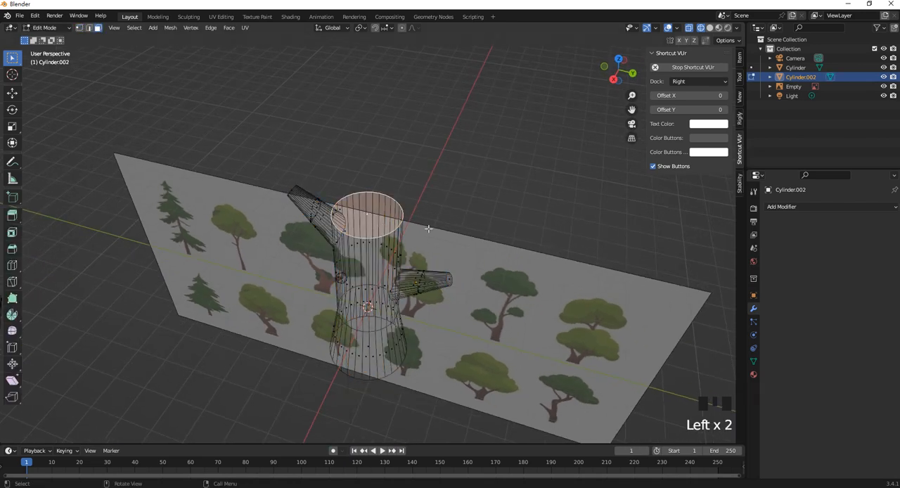
key("KP_3")
scroll(460, 252, "down", 3)
key("e")
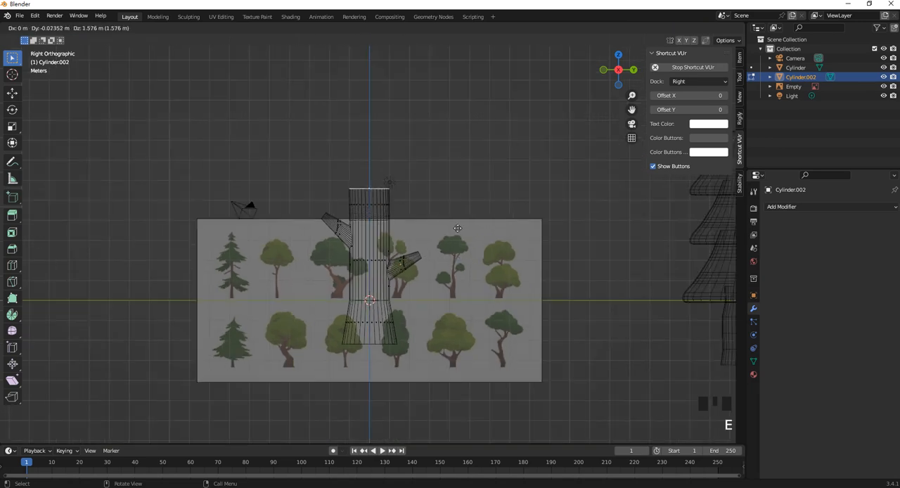
left_click(456, 171)
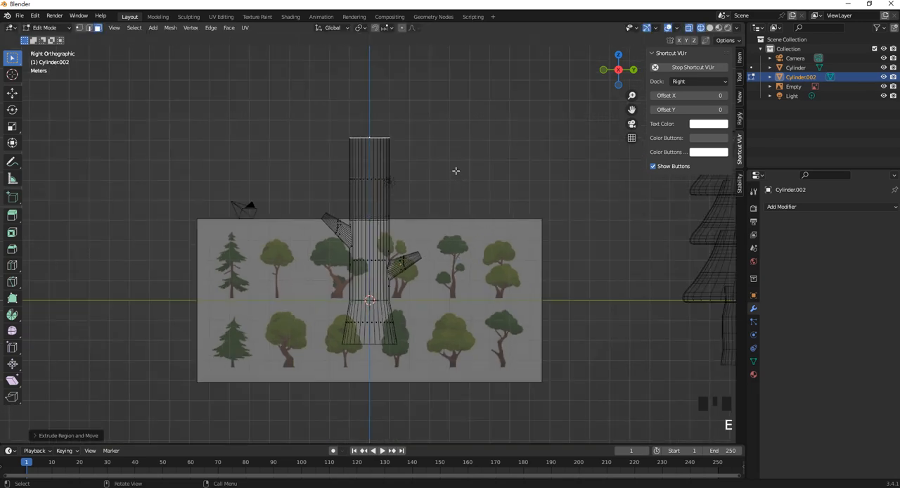
- Scale down the extruded top face so the trunk tapers upward, and return to Object Mode
middle_click_drag(456, 171, 457, 178, "shift")
key("s")
left_click(428, 207)
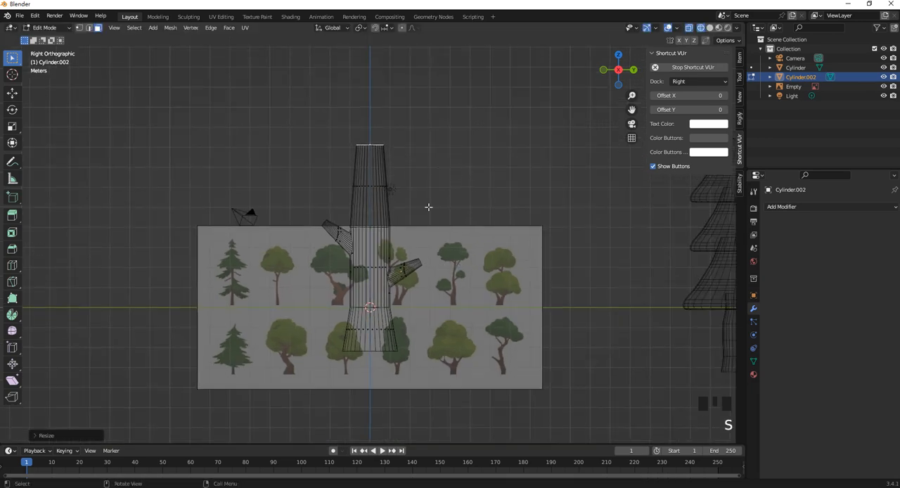
scroll(429, 207, "up", 2)
mouse_move(412, 199)
middle_mouse_down("shift")
mouse_move(398, 206)
mouse_move(416, 203)
mouse_move(414, 216)
middle_mouse_up("shift")
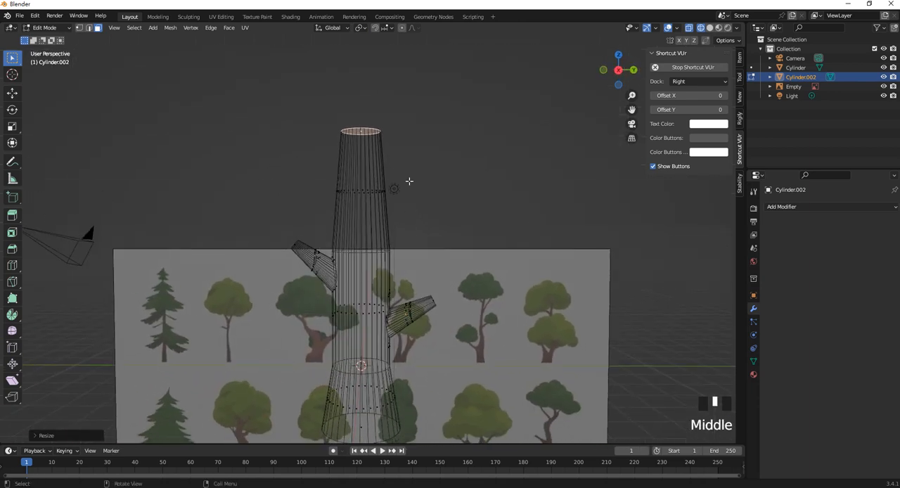
key("Tab")
- Add a Ball metaball at the trunk for the tree's foliage
key("KP_3")
scroll(402, 160, "down", 2)
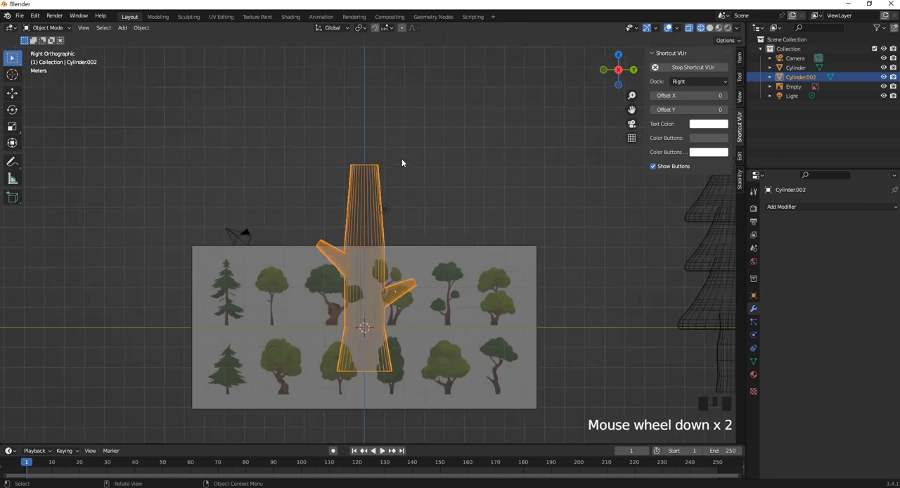
scroll(403, 188, "up", 1)
key("shift+a")
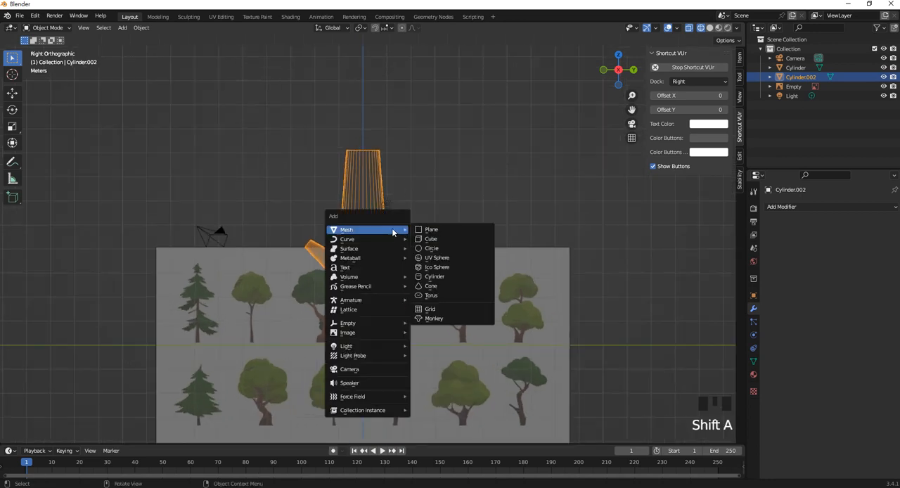
mouse_move(378, 256)
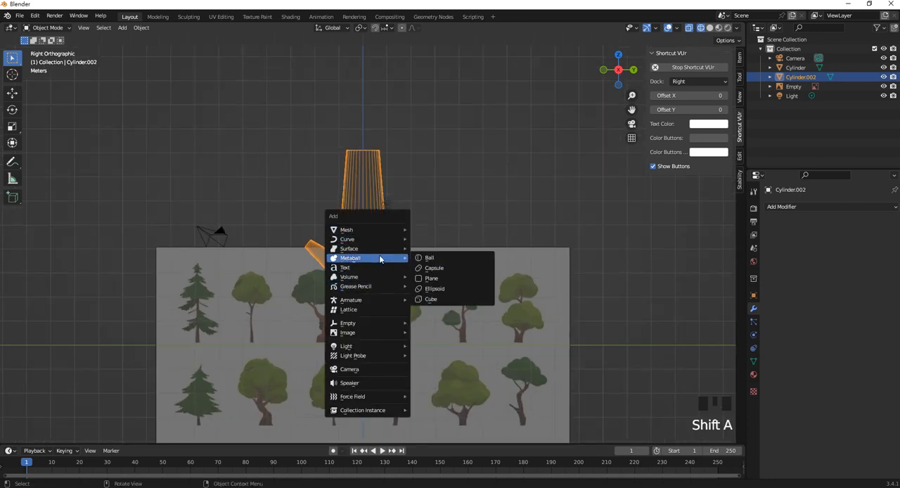
left_click(457, 258)
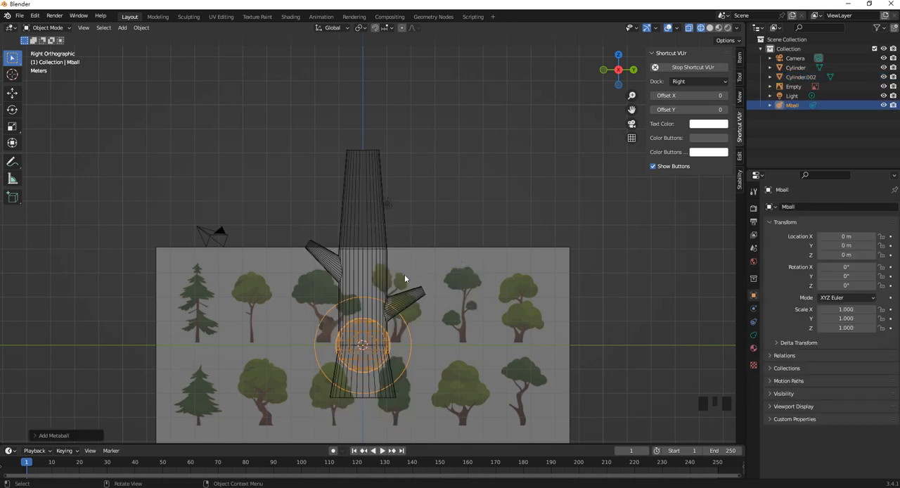
- Raise the metaball along Z to about 7.92 m at the trunk's top, and scale it to about 2.49
key("g")
key("z")
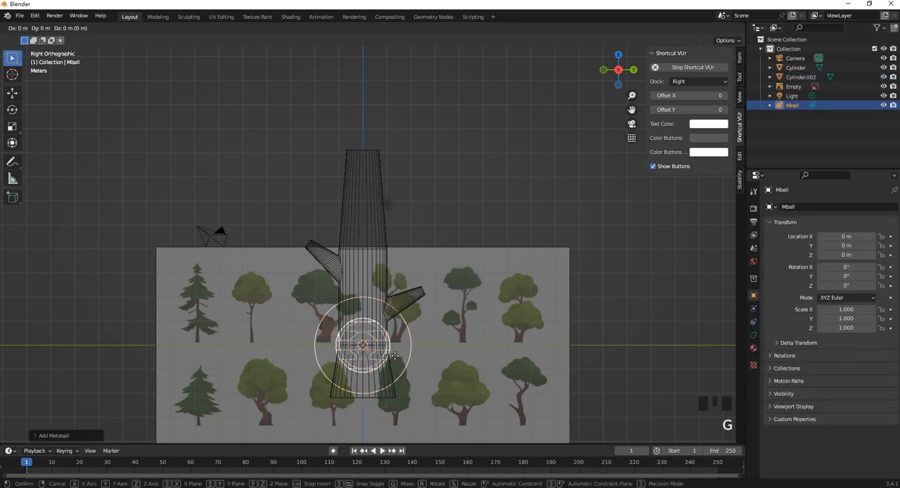
left_click(406, 164)
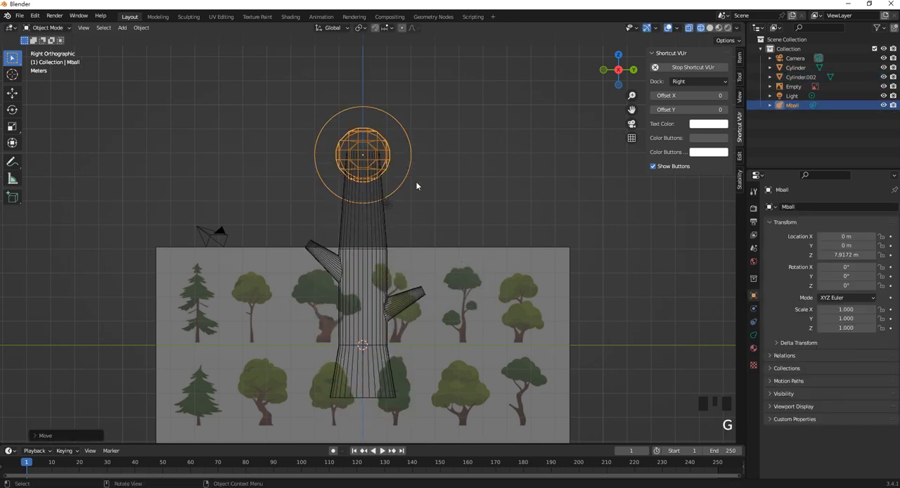
key("s")
left_click(491, 224)
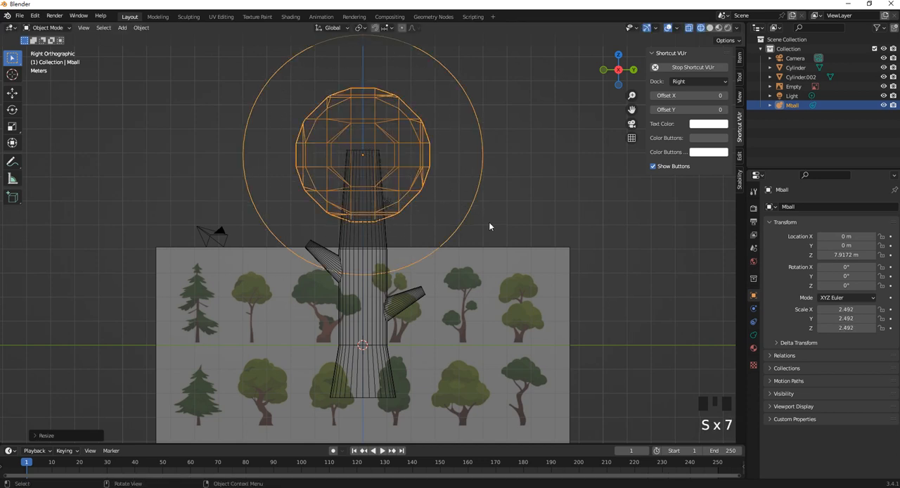
- Duplicate the metaball to about Y 4.59 m, Z 6.60 m, and scale the copy to about 1.50
key("shift+d")
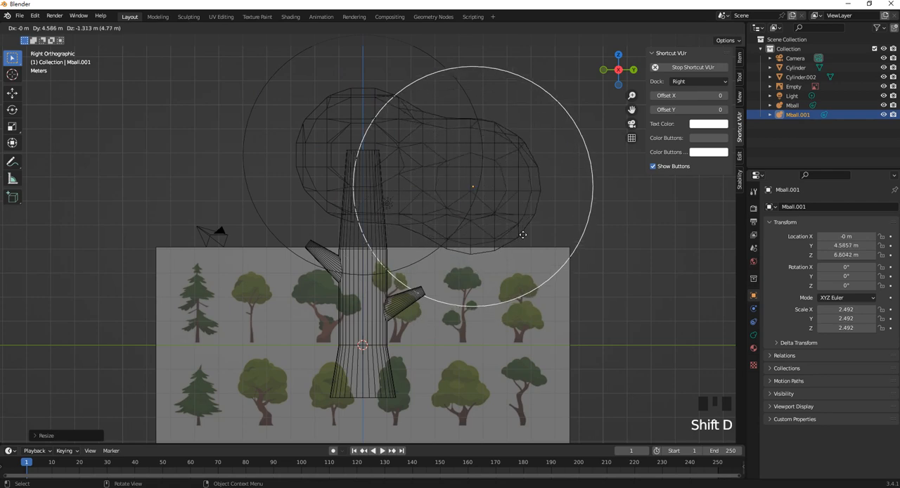
left_click(523, 235)
key("s")
left_click(534, 245)
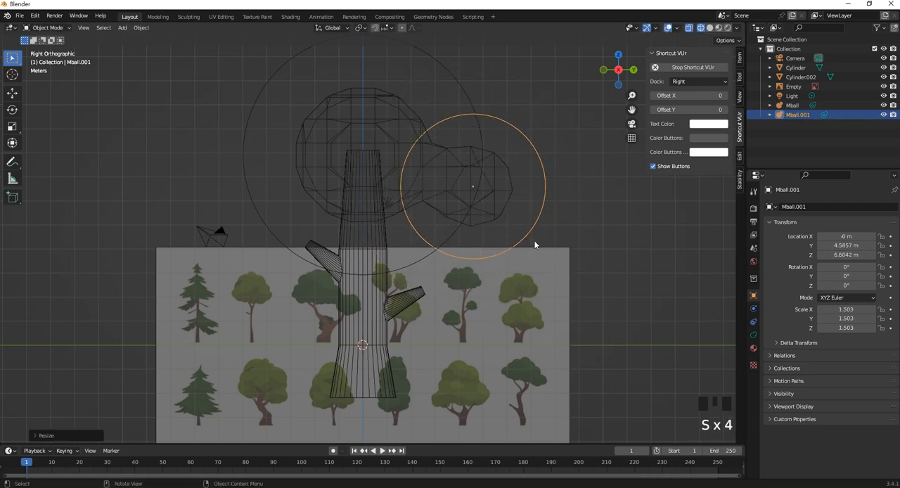
- Duplicate the metaball twice around the trunk's crown, placing the second copy at about X 0.17, Y -3.23, Z 5.83 m
mouse_move(490, 213)
middle_mouse_down()
mouse_move(469, 221)
mouse_move(486, 227)
middle_mouse_up()
key("shift+d")
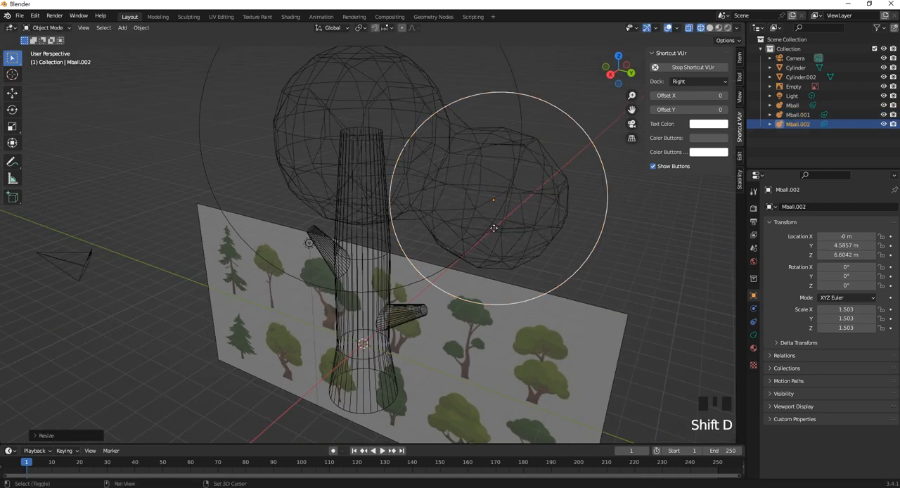
left_click(293, 225)
middle_click_drag(293, 227, 393, 230)
key("shift+d")
left_click(300, 270)
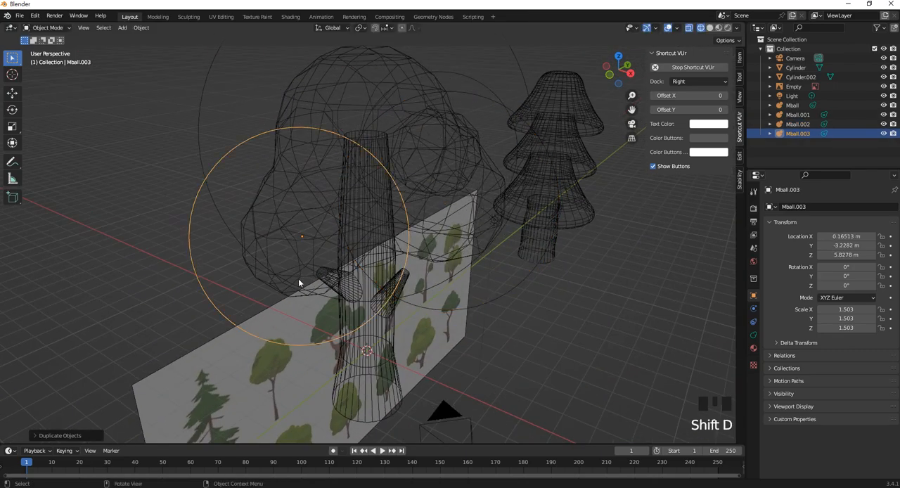
- Scale the newest metaball copy down to about 1.415
middle_click_drag(298, 279, 366, 270)
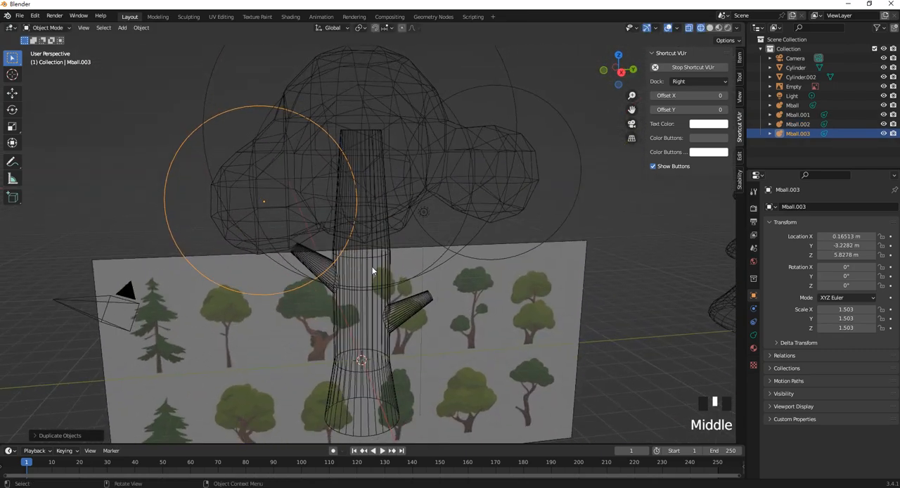
key("s")
left_click(333, 234)
key("s")
left_click(328, 232)
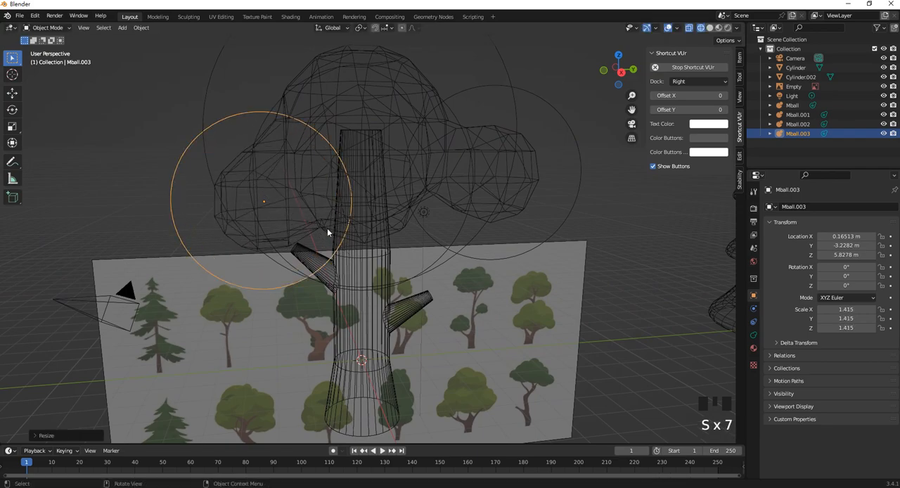
- Duplicate the metaball to about X -2.89, Y -3.20, Z 7.93 m, and again to about X -2.9, Y 0.1, Z 5.3 m
middle_click_drag(327, 228, 397, 242)
key("shift+d")
left_click(290, 193)
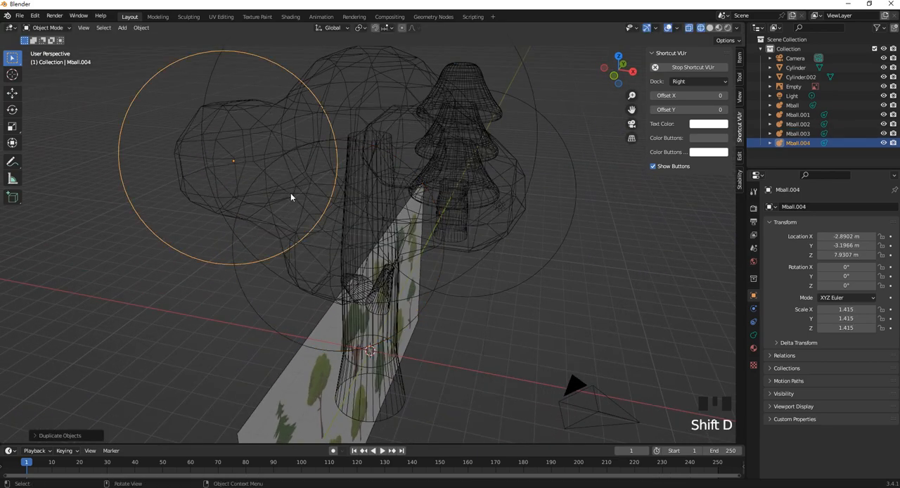
middle_click_drag(290, 193, 464, 192)
key("shift+d")
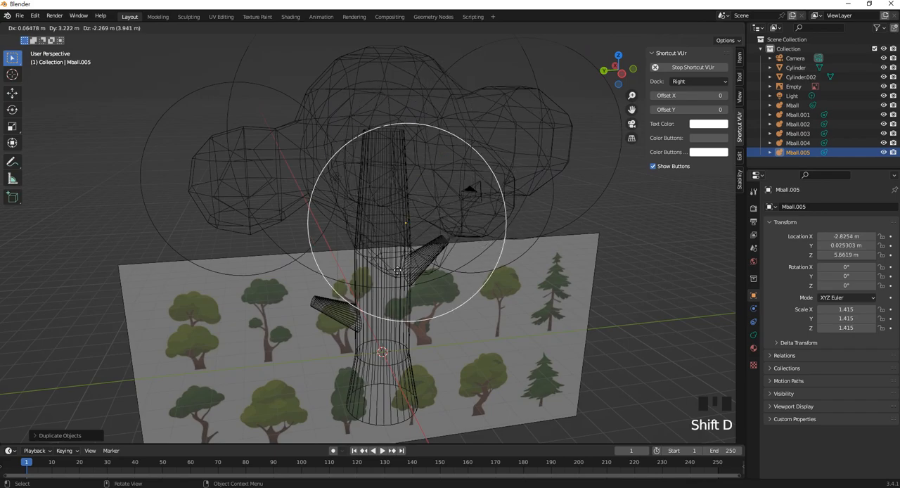
left_click(394, 277)
- Duplicate one more metaball to about X -0.13, Y 1.89, Z 4.54 m at the underside of the foliage
middle_click_drag(394, 277, 443, 220)
key("shift+d")
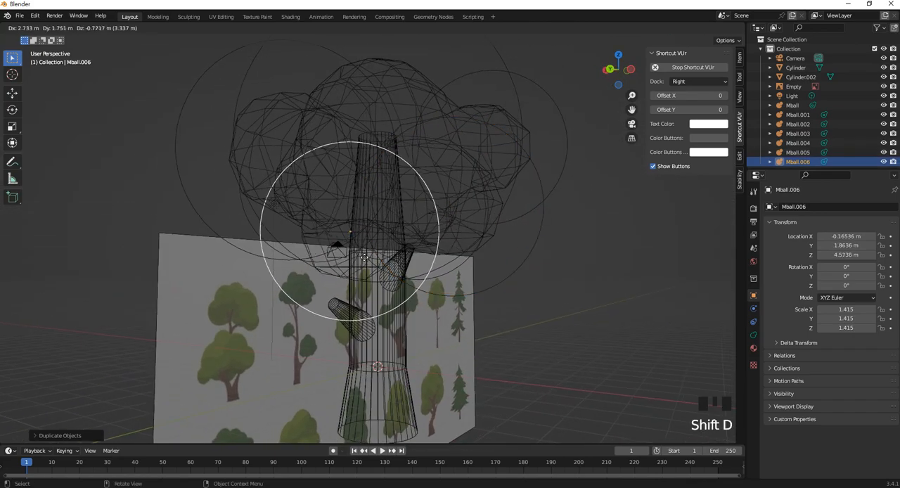
left_click(331, 241)
middle_click_drag(331, 241, 474, 247)
scroll(392, 217, "down", 3)
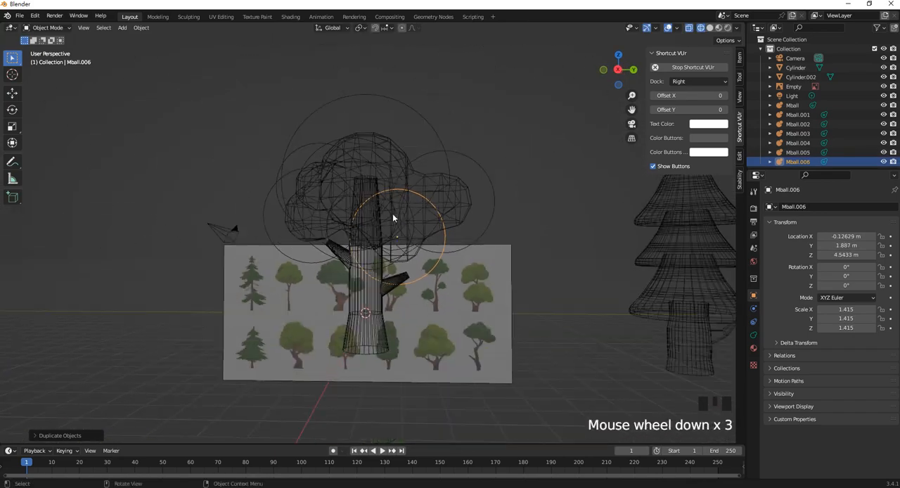
- Select the original large metaball and convert the merged metaball foliage to a mesh
middle_click_drag(392, 218, 410, 201)
scroll(449, 167, "up", 2)
left_click(422, 113)
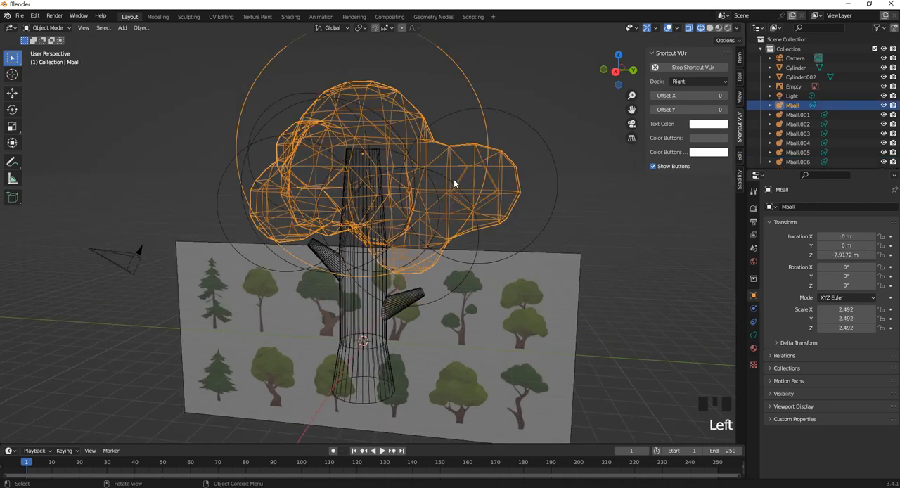
scroll(664, 260, "down", 3)
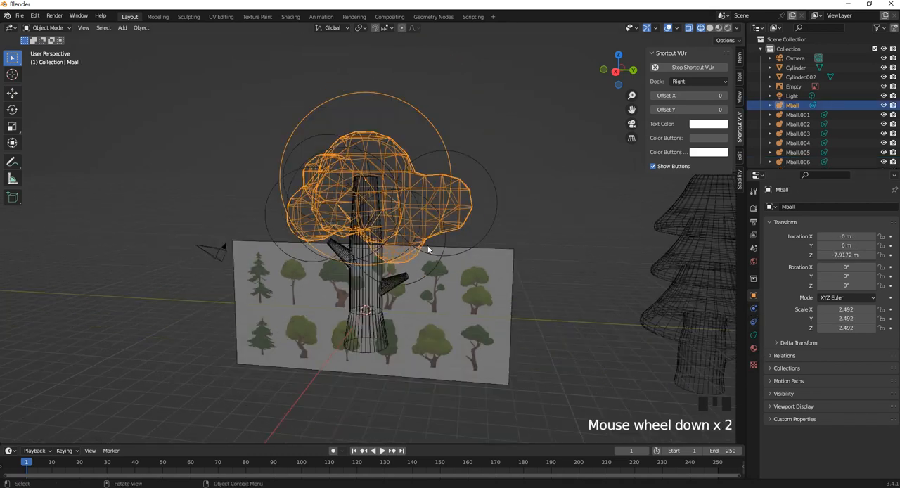
scroll(364, 169, "up", 2)
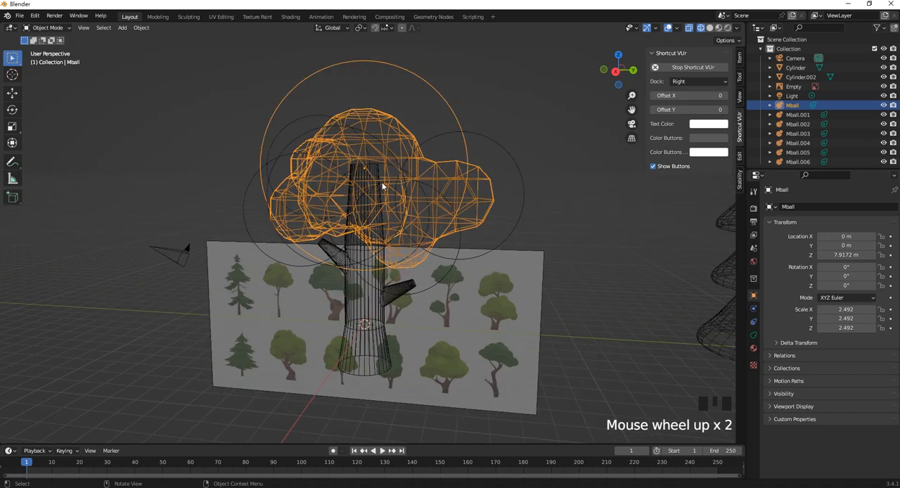
middle_click_drag(457, 226, 422, 231)
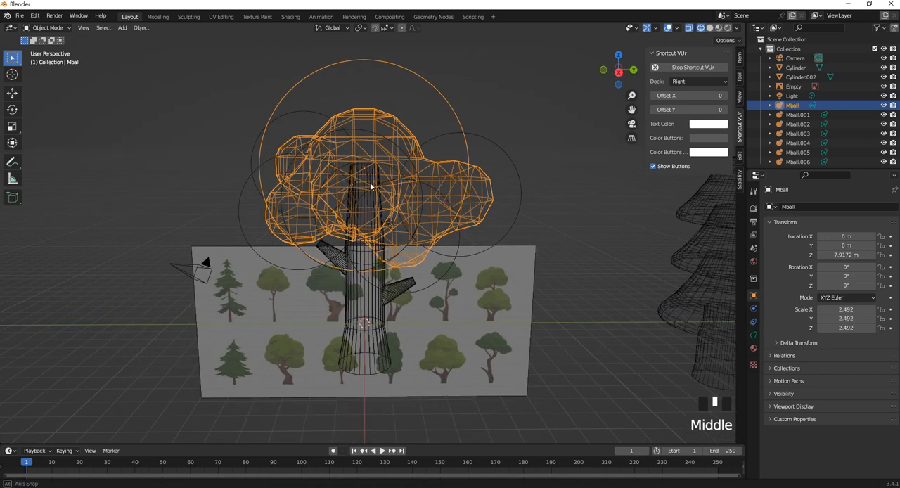
left_click(753, 335)
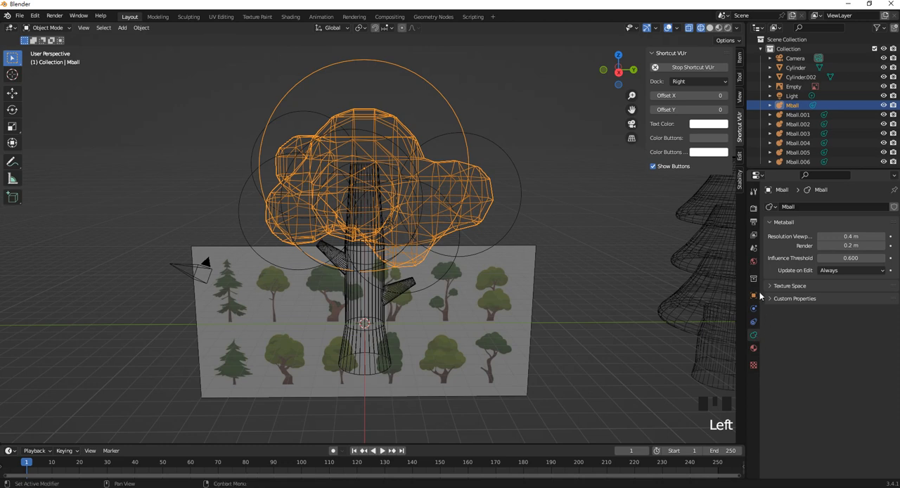
left_click(135, 28)
mouse_move(192, 302)
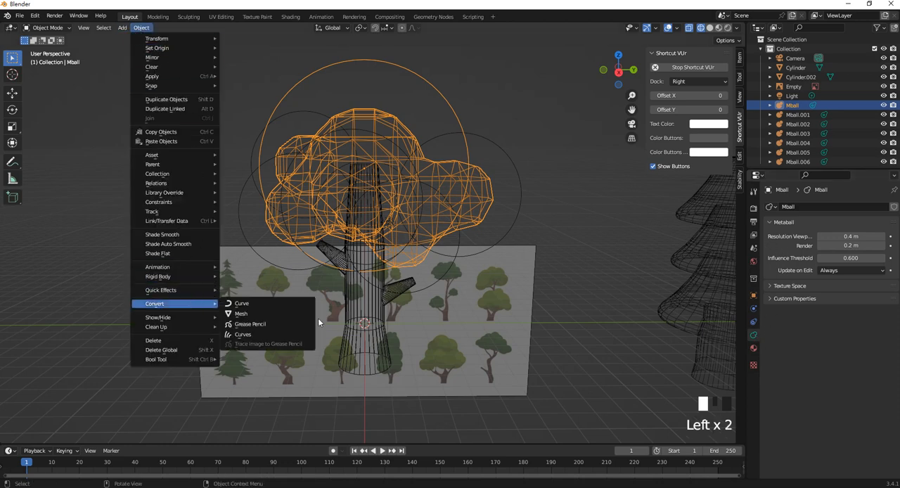
left_click(275, 313)
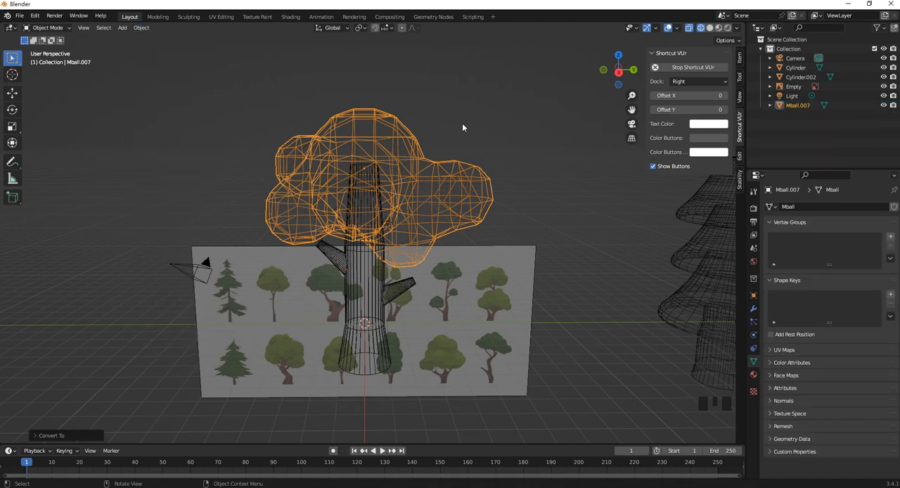
- Select the converted foliage mesh and switch the viewport to solid shading
middle_click_drag(462, 127, 456, 141)
left_click(431, 165)
left_click(436, 160)
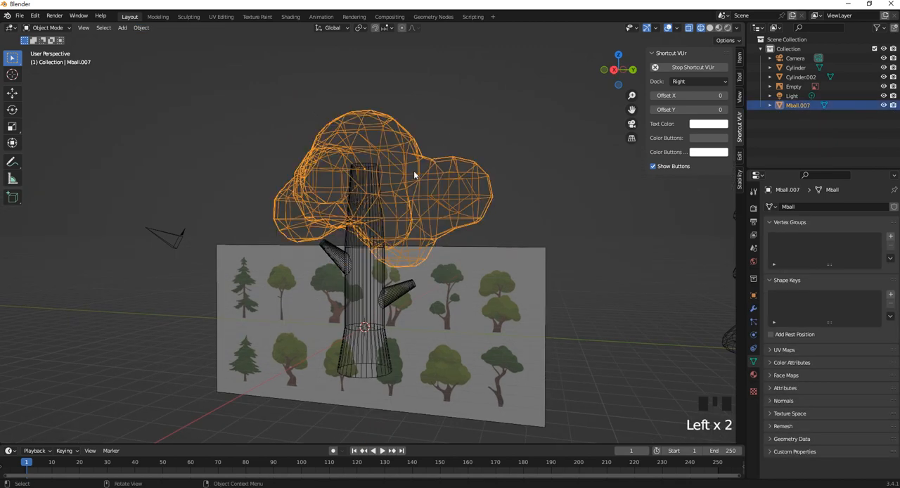
left_click(753, 308)
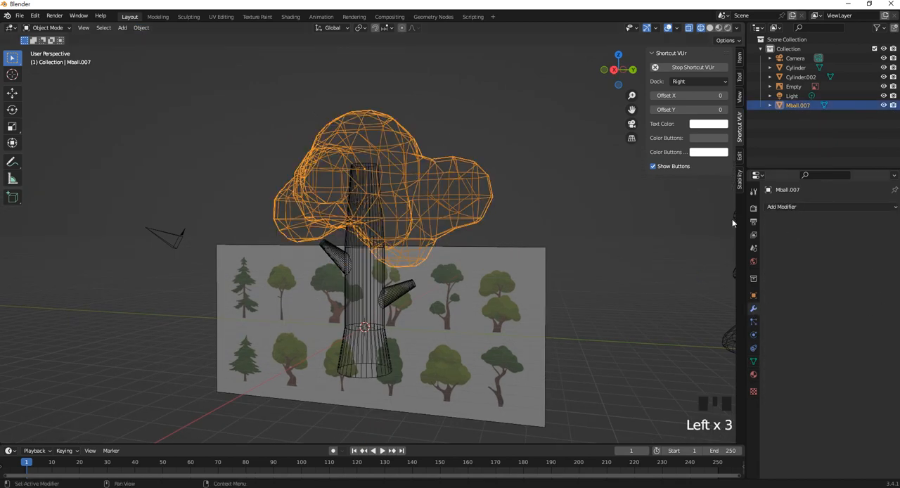
middle_click_drag(365, 182, 363, 270)
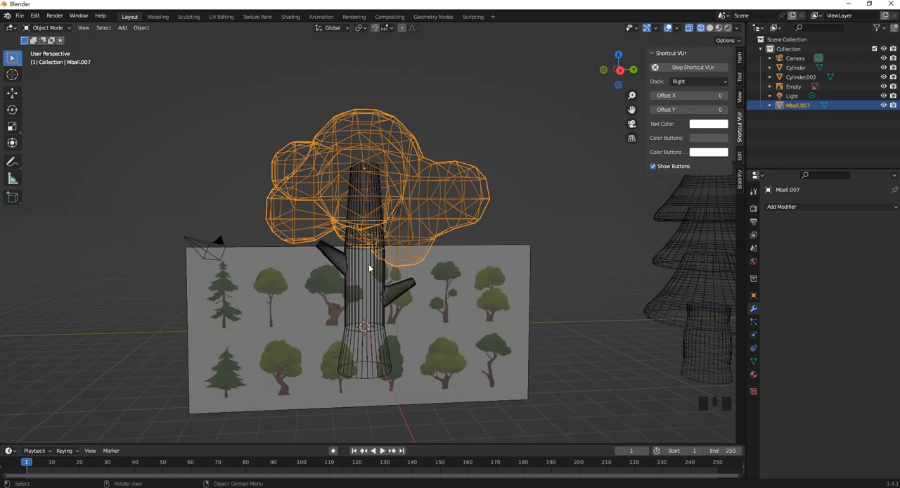
key("z")
left_click(436, 270)
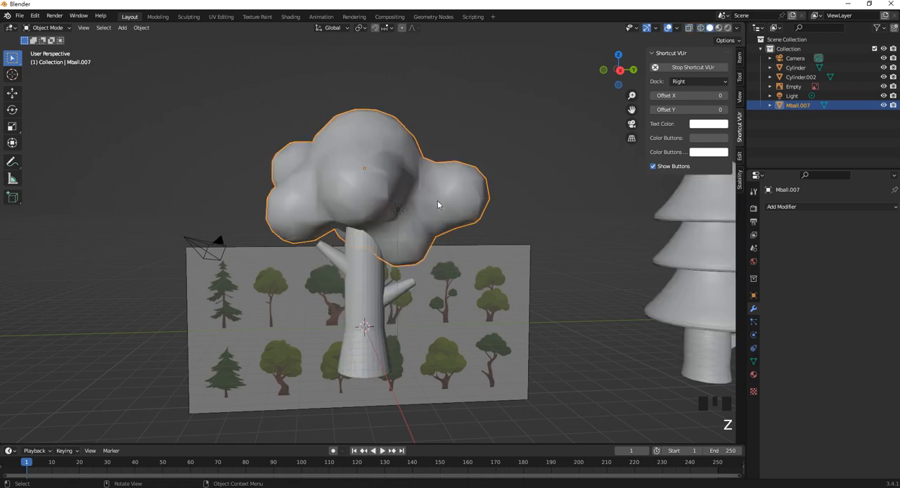
- Apply Shade Smooth to the foliage mesh
mouse_move(437, 200)
middle_mouse_down()
mouse_move(403, 195)
mouse_move(421, 185)
middle_mouse_up()
left_click(452, 109)
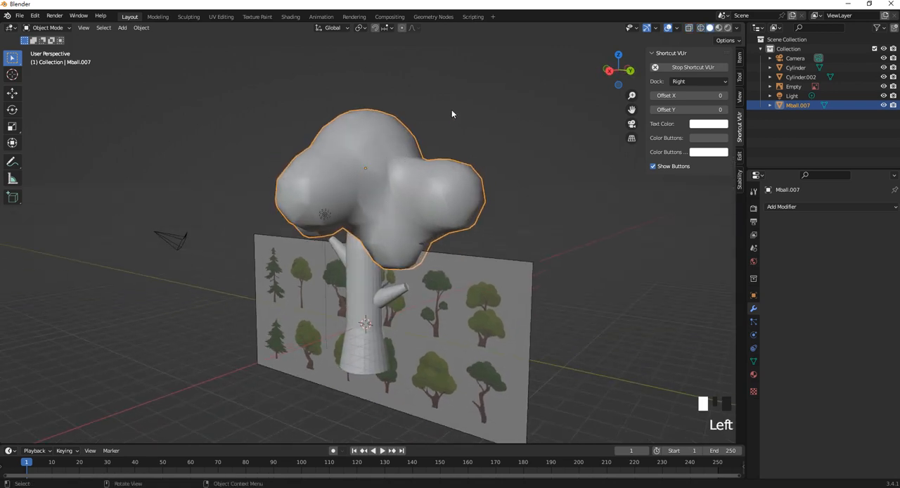
left_click(378, 148)
right_click_drag(377, 147, 375, 138)
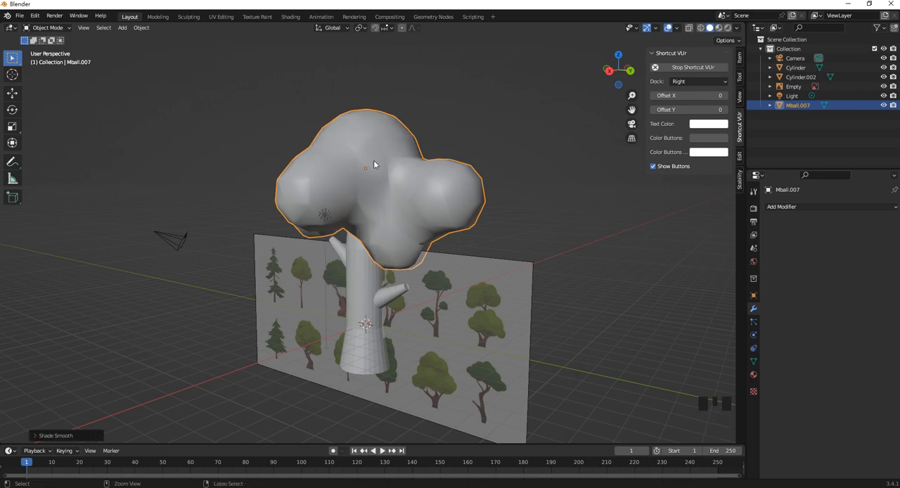
- Add a Subdivision modifier with viewport level 1 to the foliage and apply it
key("ctrl+1")
middle_click_drag(400, 152, 432, 148)
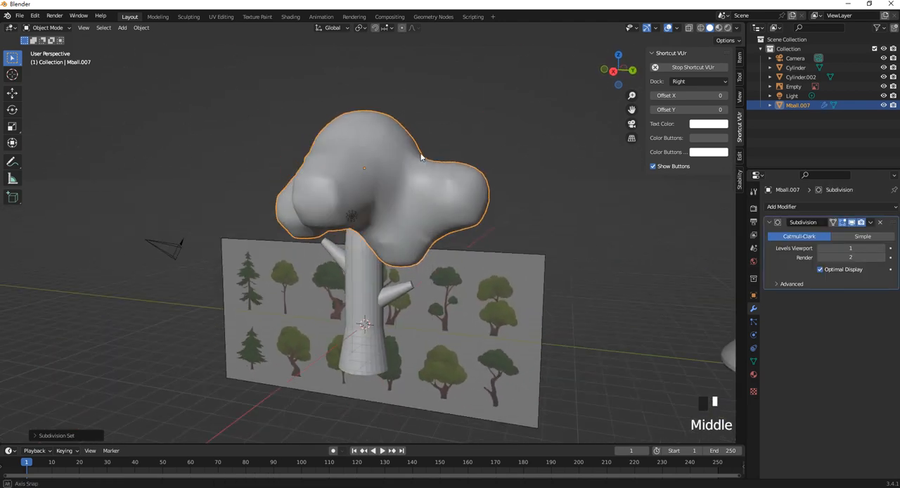
left_click(871, 222)
left_click(848, 236)
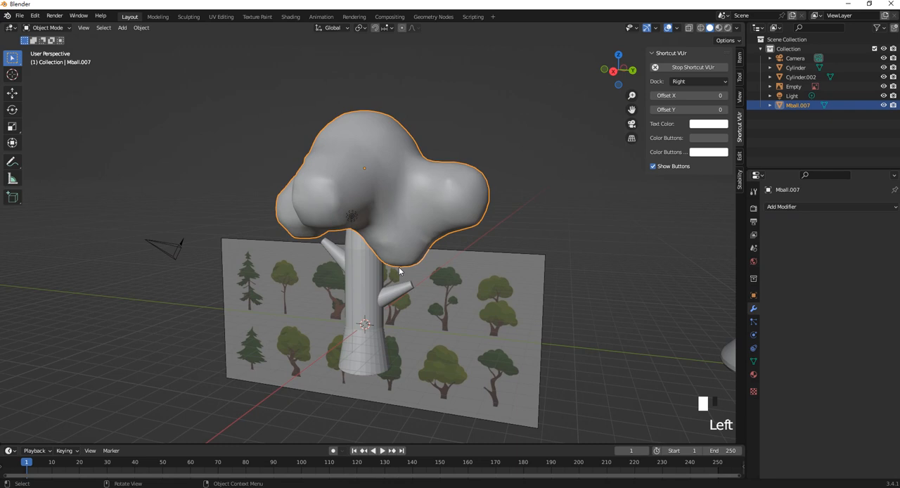
- Shade the trunk smooth and join it with the foliage mesh into one object
left_click(364, 268)
middle_click_drag(364, 267, 371, 264)
right_click(358, 262)
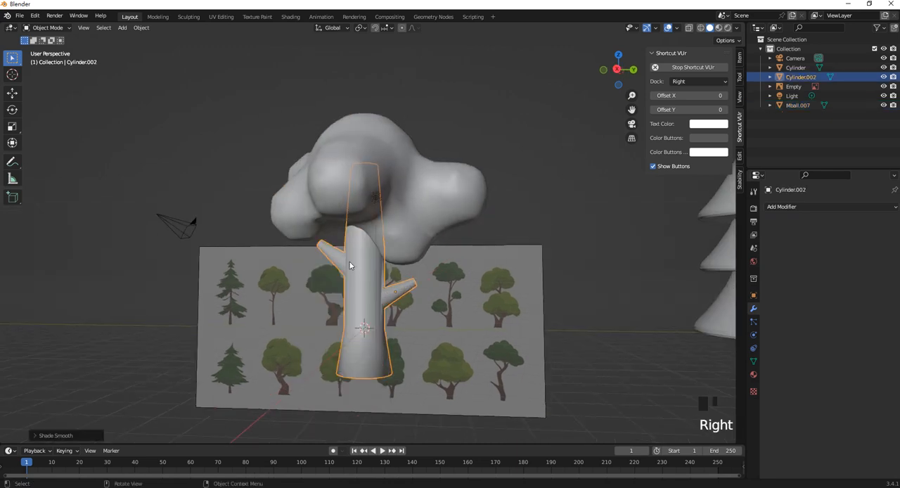
left_click(448, 193, "shift")
key("ctrl+j")
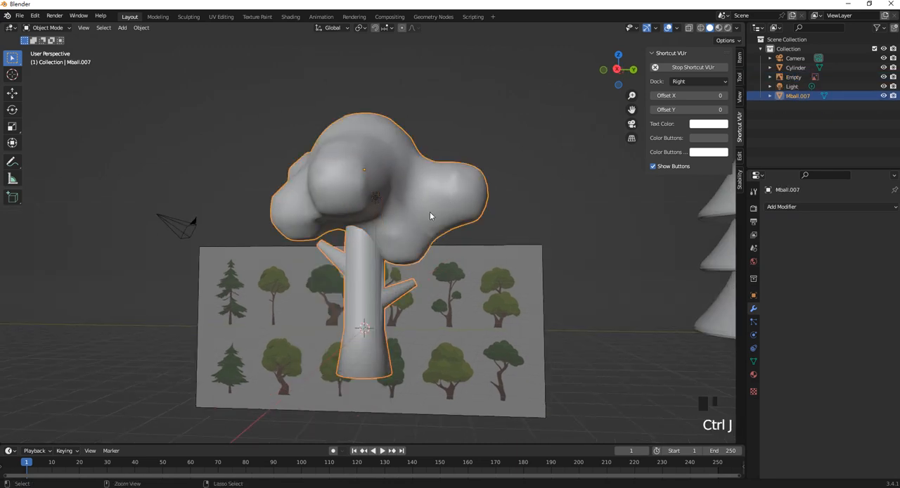
- Move the joined tree along Y, away from the reference image, to just past the conifer
scroll(430, 212, "down", 4)
middle_click_drag(380, 230, 373, 233)
left_click(12, 93)
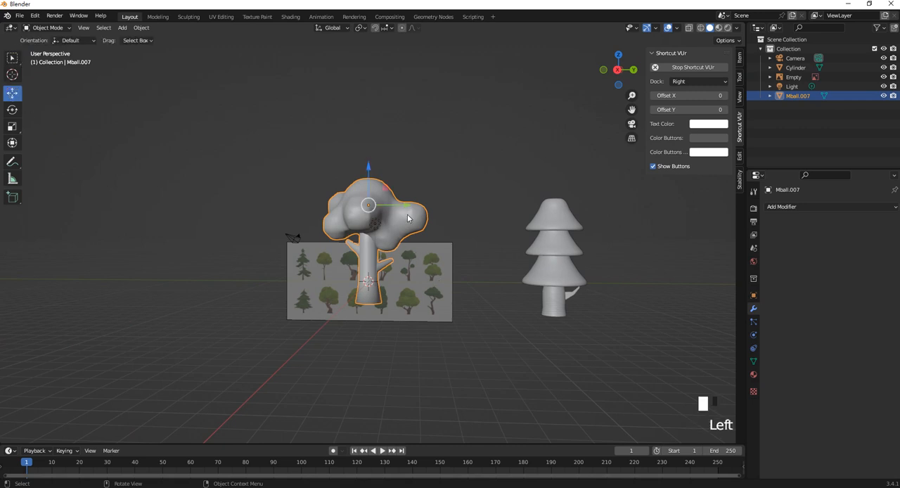
left_click_drag(408, 218, 668, 231)
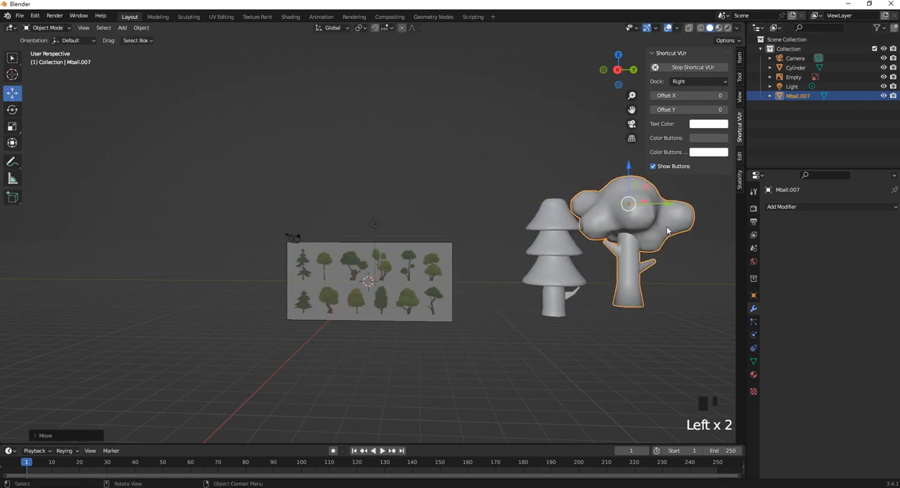
- Lower the tree about 1.27 m along Z in right view, nudge it farther from the conifer along Y, and deselect it
key("KP_3")
left_click_drag(618, 172, 619, 184)
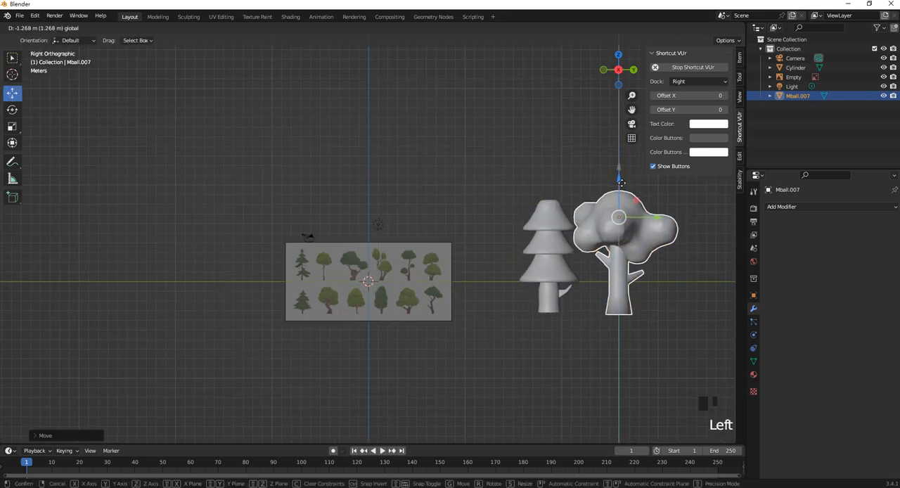
left_click(571, 169)
left_click(638, 241)
left_click_drag(639, 241, 646, 241)
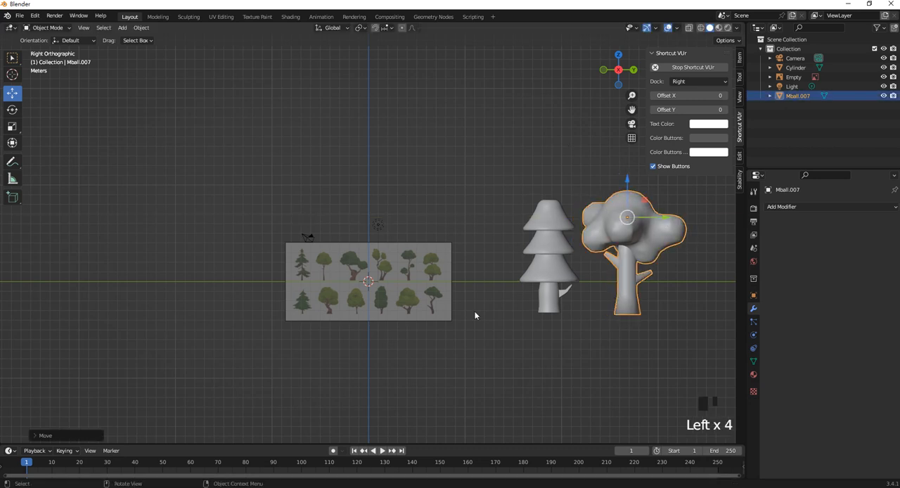
left_click(478, 232)
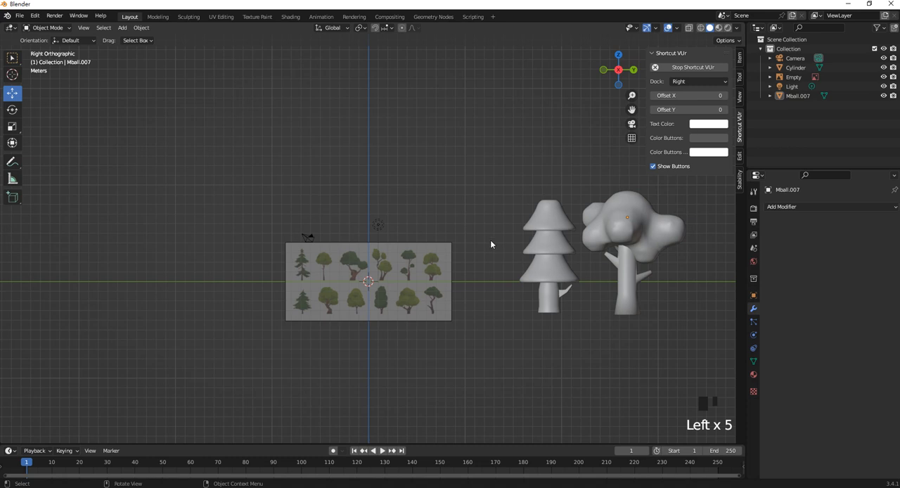
- Add a cube and lower it along Z onto the reference image's bottom row of trees
scroll(329, 280, "up", 3)
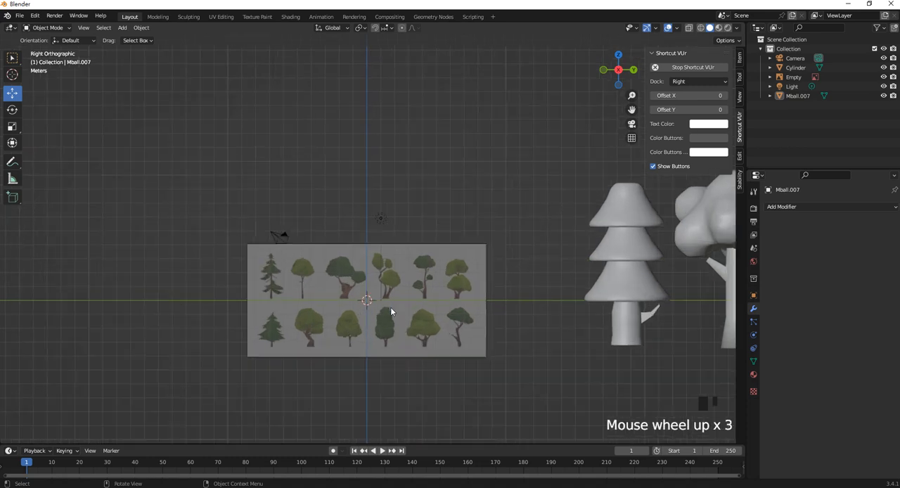
key("shift+a")
mouse_move(376, 281)
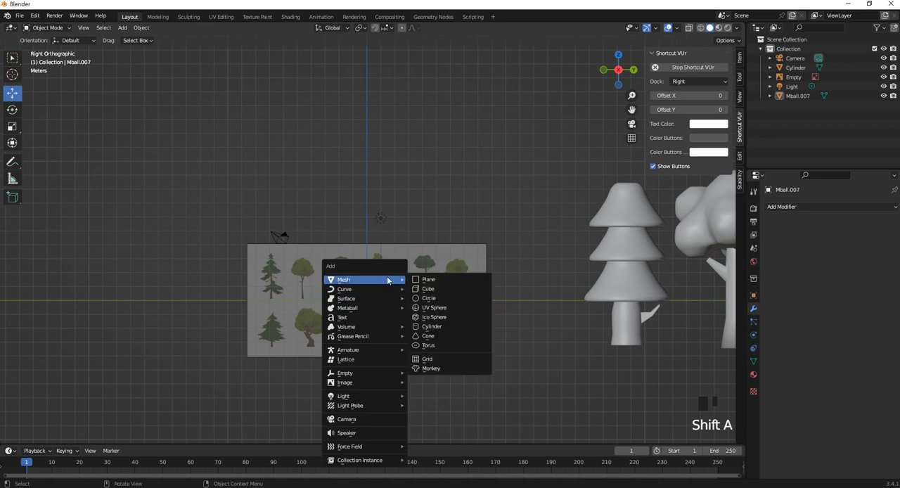
left_click(448, 289)
left_click_drag(371, 272, 380, 312)
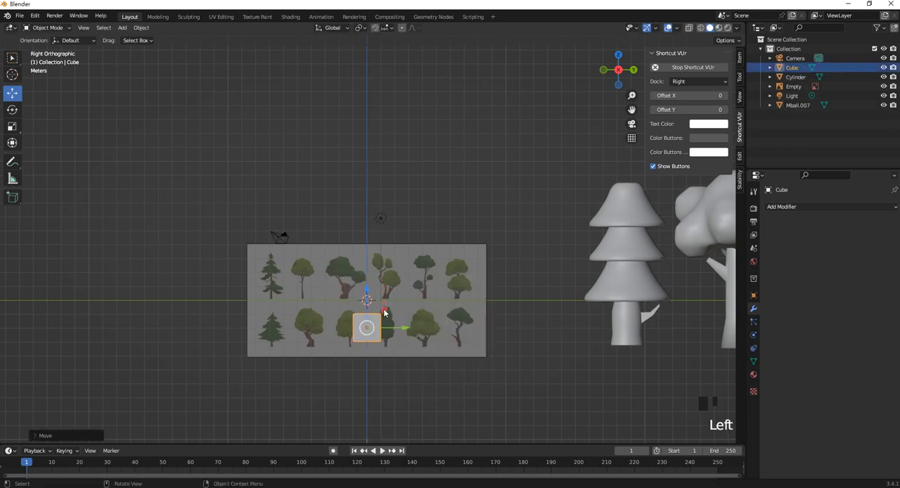
- Extrude the cube's top face upward twice in right view, forming a column that reaches the reference image's upper edge
key("Tab")
middle_click_drag(368, 320, 362, 318)
scroll(366, 320, "up", 2)
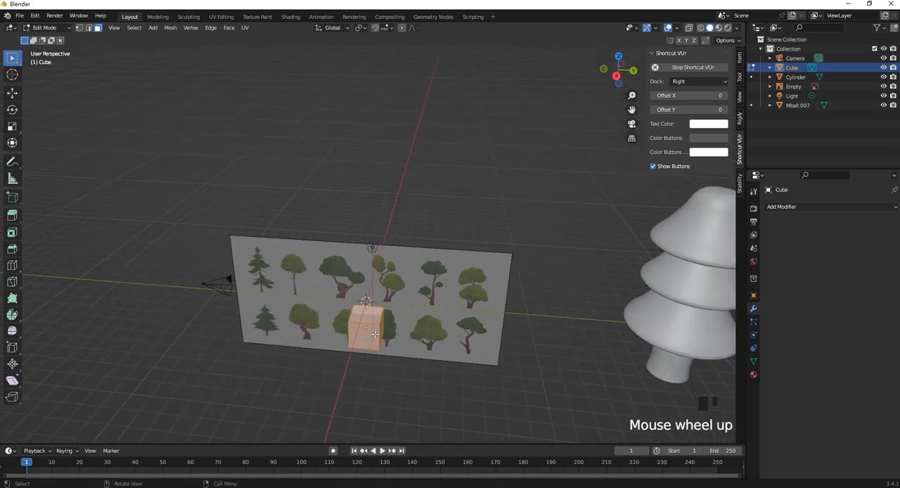
left_click(382, 319)
key("KP_3")
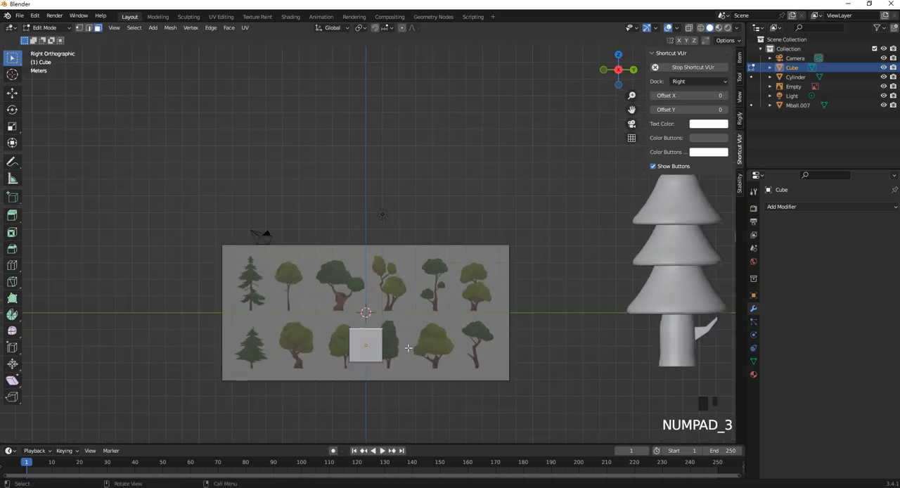
middle_click_drag(408, 347, 420, 327, "shift")
key("e")
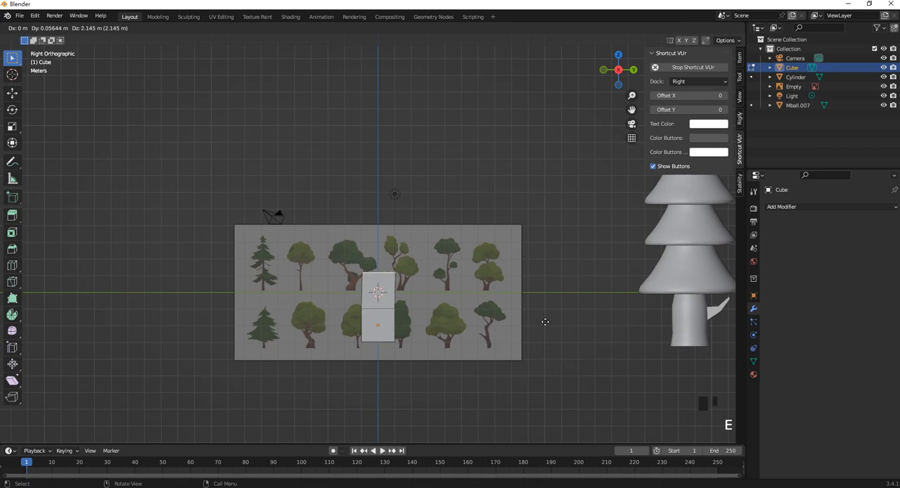
left_click(542, 325)
key("e")
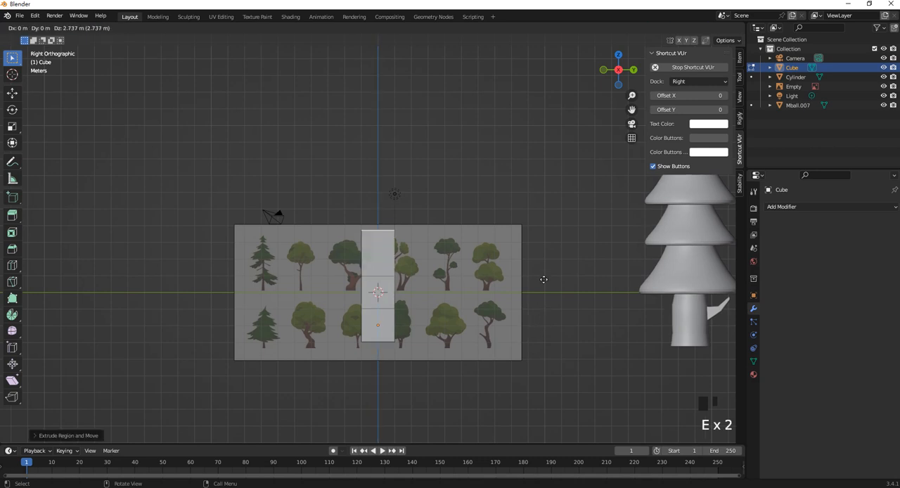
left_click(544, 279)
- Add one centred horizontal loop cut to the column's uppermost segment
scroll(408, 275, "up", 1)
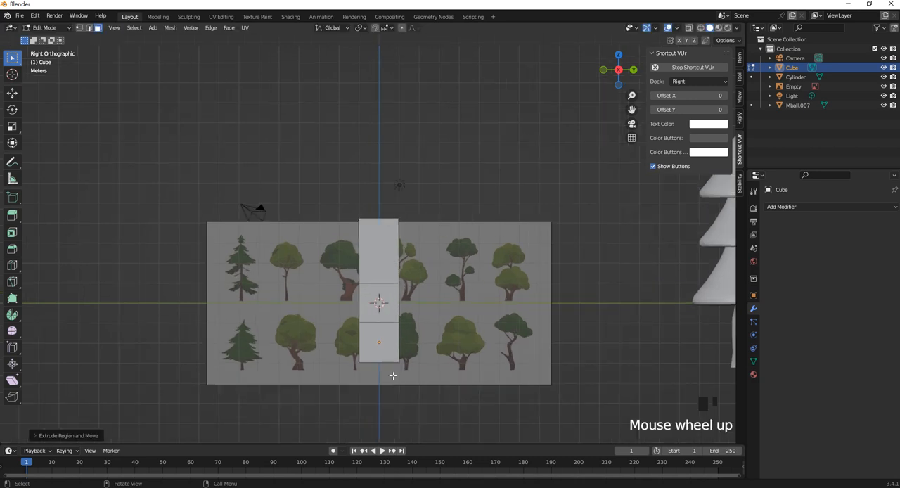
key("ctrl+r")
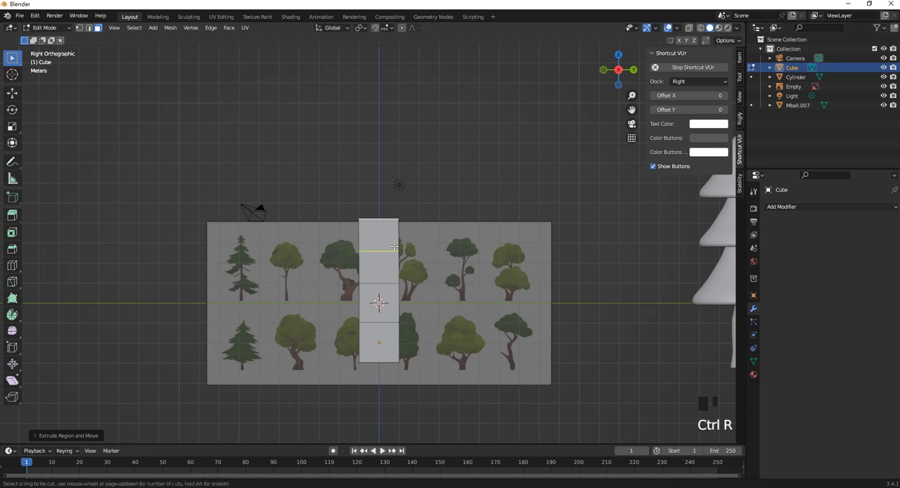
left_click(395, 246)
left_click(404, 247)
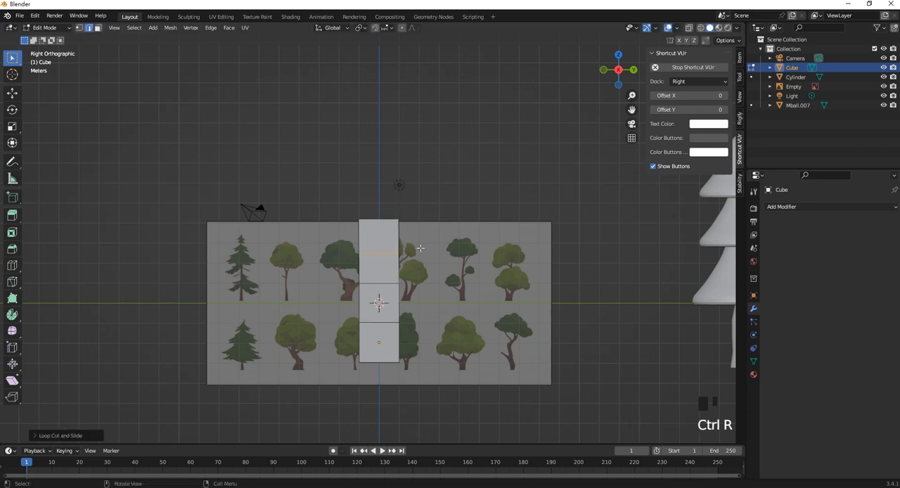
scroll(404, 249, "down", 2)
middle_click_drag(404, 250, 459, 284)
scroll(391, 265, "up", 1)
middle_click_drag(391, 265, 347, 263)
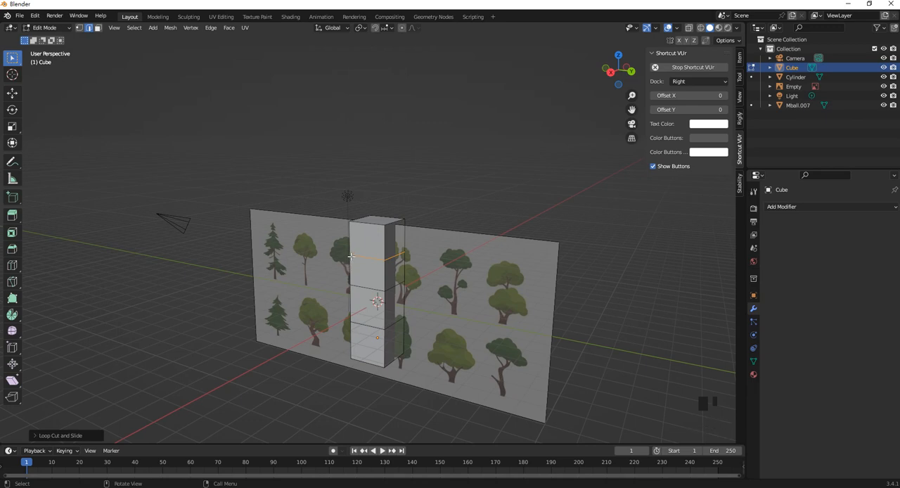
middle_click_drag(354, 251, 366, 253)
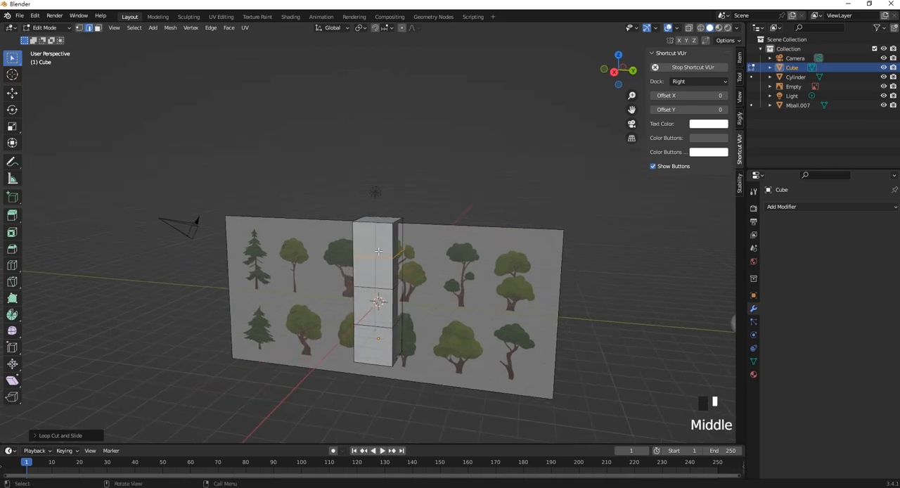
- Leave Edit Mode and examine the two finished trees beside the new column
key("Tab")
scroll(620, 285, "down", 2)
scroll(620, 284, "up", 1)
middle_click_drag(621, 285, 403, 246, "shift")
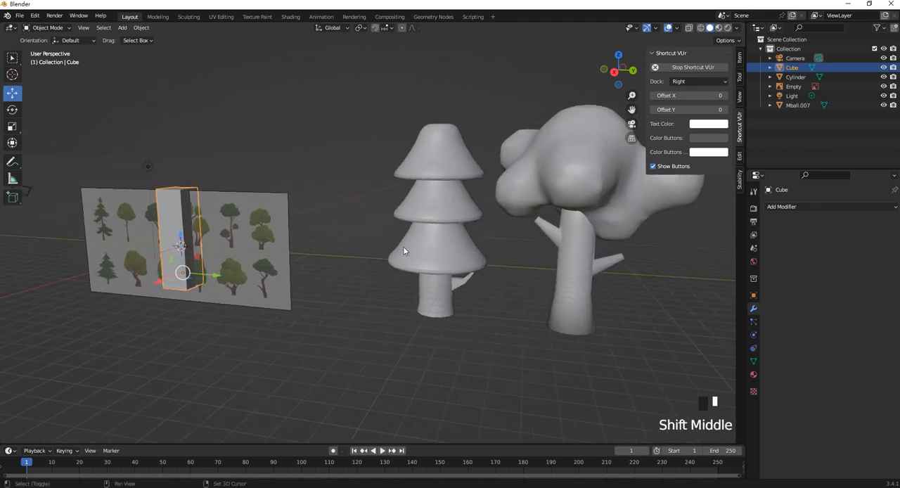
left_click(581, 170)
middle_click_drag(581, 170, 191, 241, "shift")
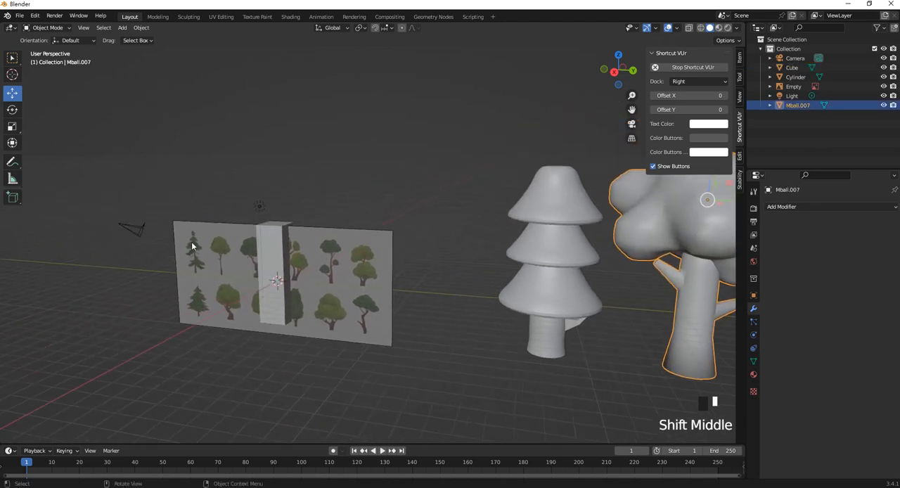
scroll(339, 234, "down", 3)
scroll(339, 234, "up", 2)
- Select the column and add a Subdivision modifier with viewport level 1
left_click(263, 255)
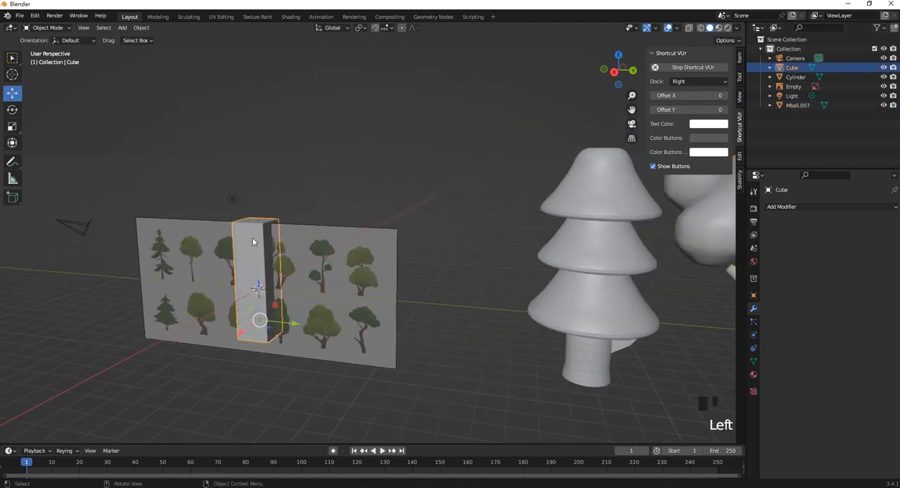
scroll(333, 230, "up", 1)
middle_click_drag(333, 234, 360, 242)
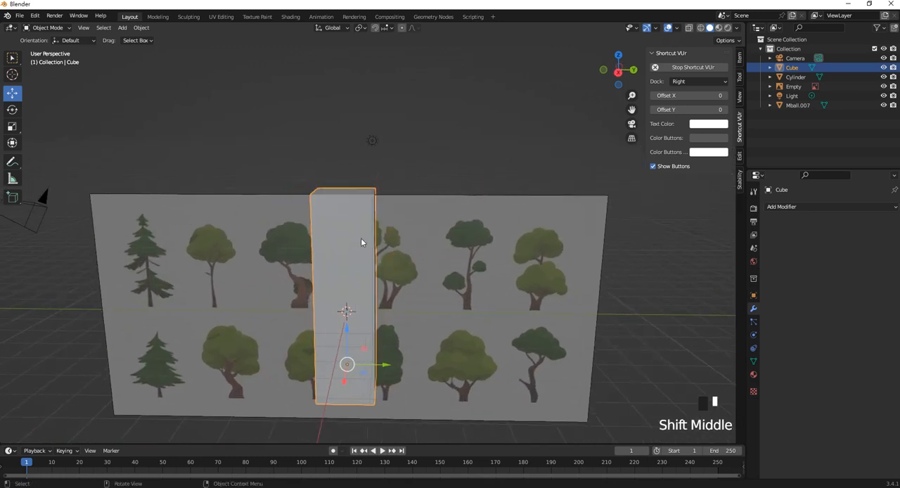
key("ctrl+1")
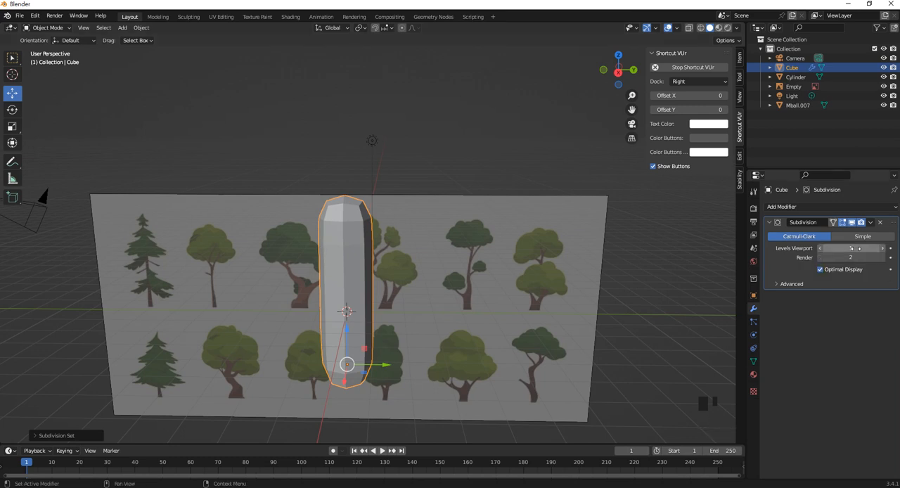
middle_click_drag(355, 268, 357, 245, "shift")
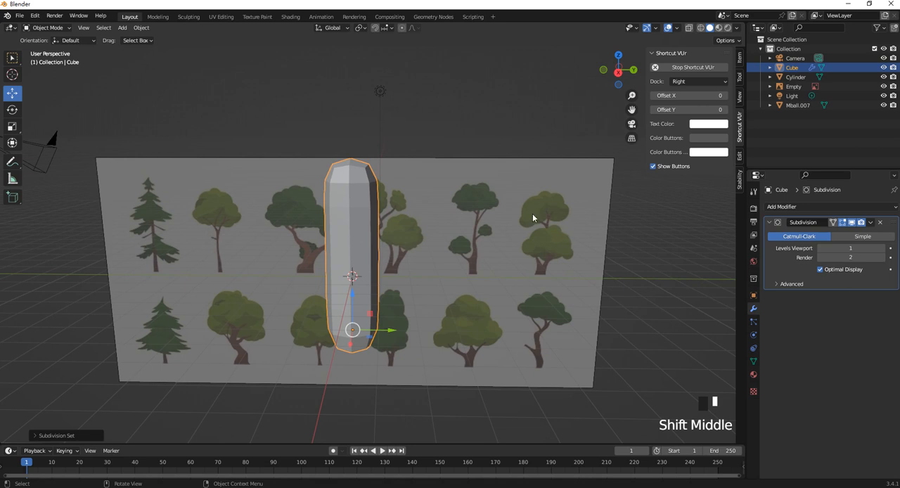
mouse_move(344, 245)
middle_mouse_down()
mouse_move(344, 230)
mouse_move(324, 230)
mouse_move(345, 246)
middle_mouse_up()
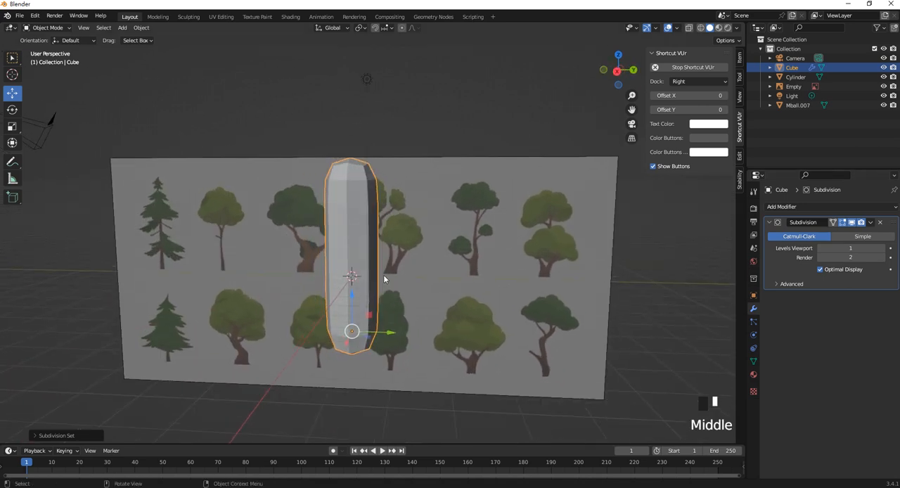
- Edit the column's mesh, show its edit cage on the subdivided surface, and clear the selection
key("Tab")
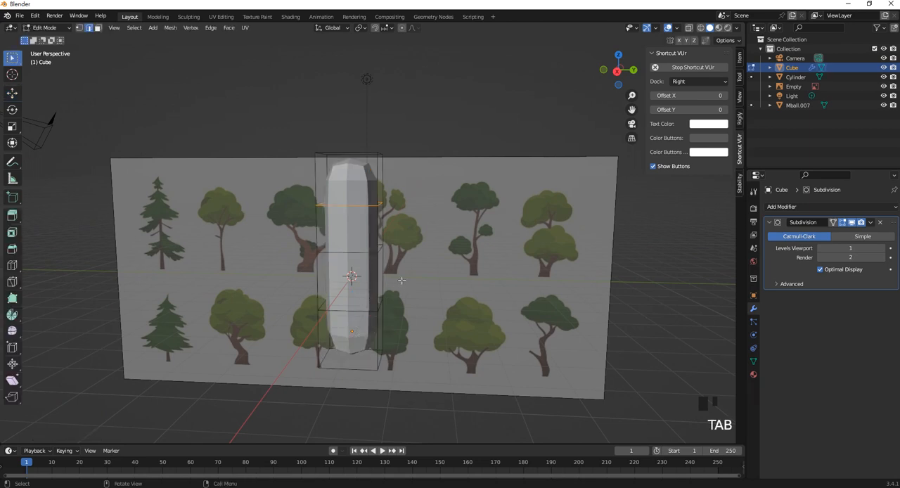
middle_click_drag(349, 255, 340, 156)
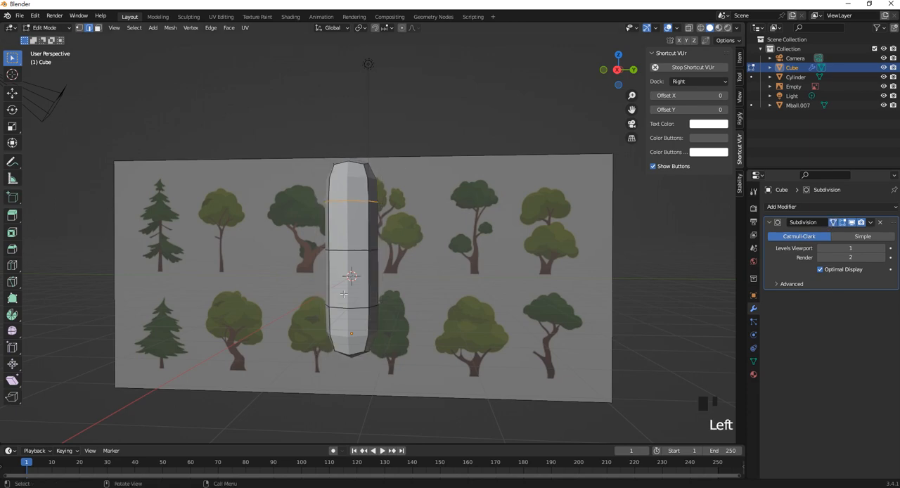
middle_click_drag(344, 294, 375, 228)
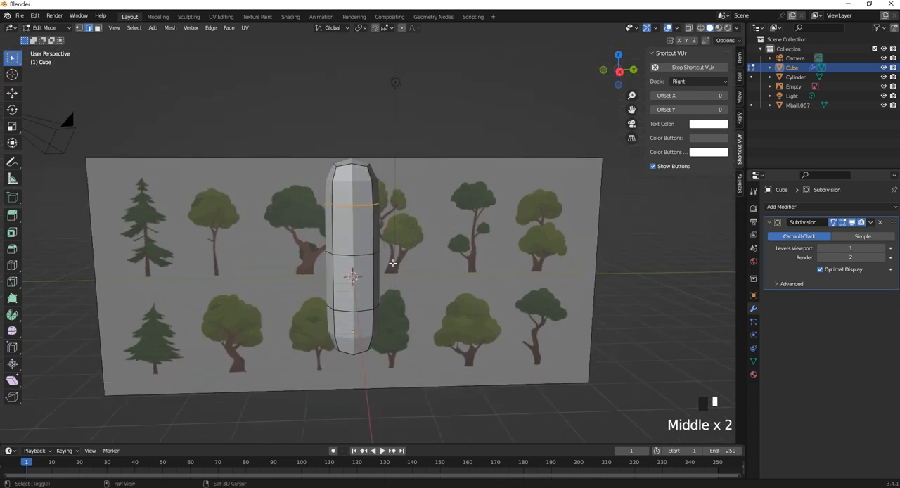
scroll(393, 263, "up", 3)
middle_click_drag(393, 263, 405, 326)
left_click_drag(464, 362, 421, 348)
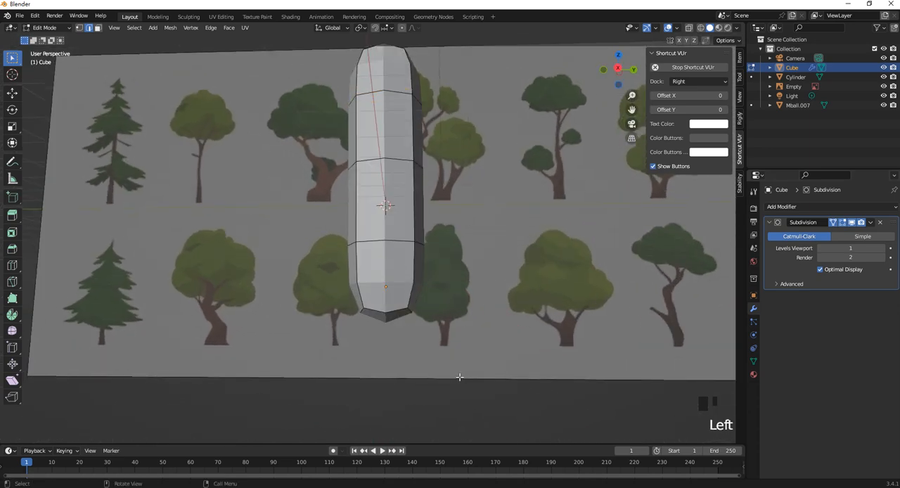
- Select the column's bottom edges in wireframe right view and mark them sharp
key("z")
left_click(388, 314)
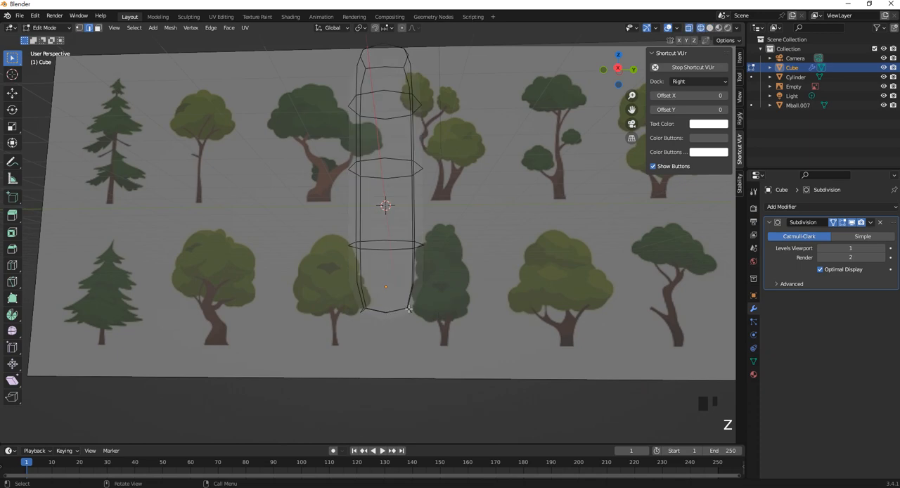
key("KP_3")
left_click_drag(332, 293, 518, 368)
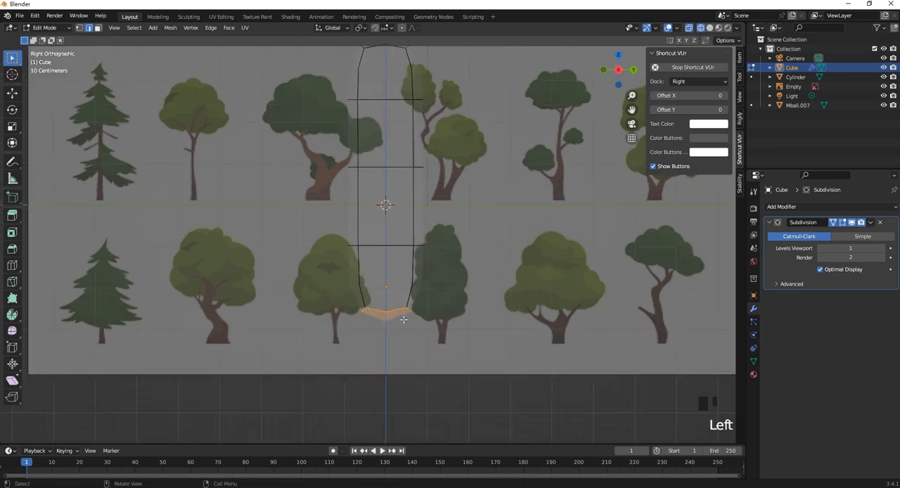
scroll(403, 319, "up", 2)
middle_click_drag(395, 337, 387, 322)
key("KP_3")
right_click(399, 310)
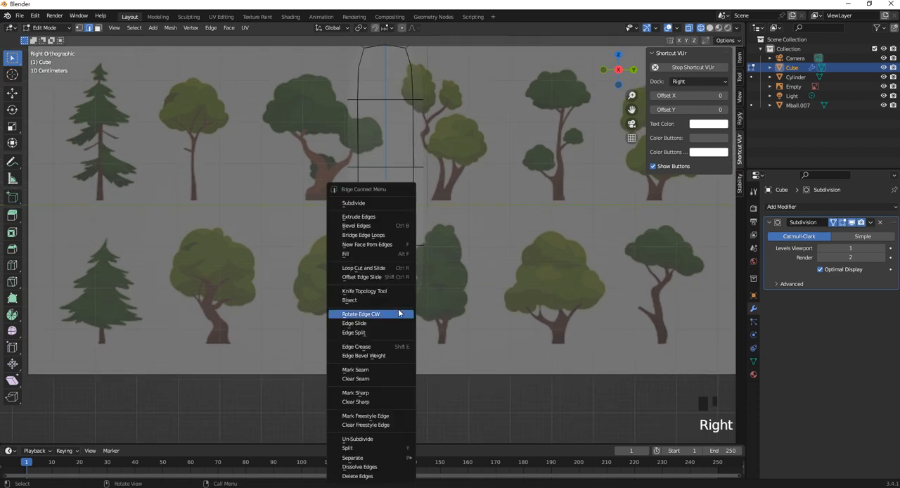
left_click(379, 394)
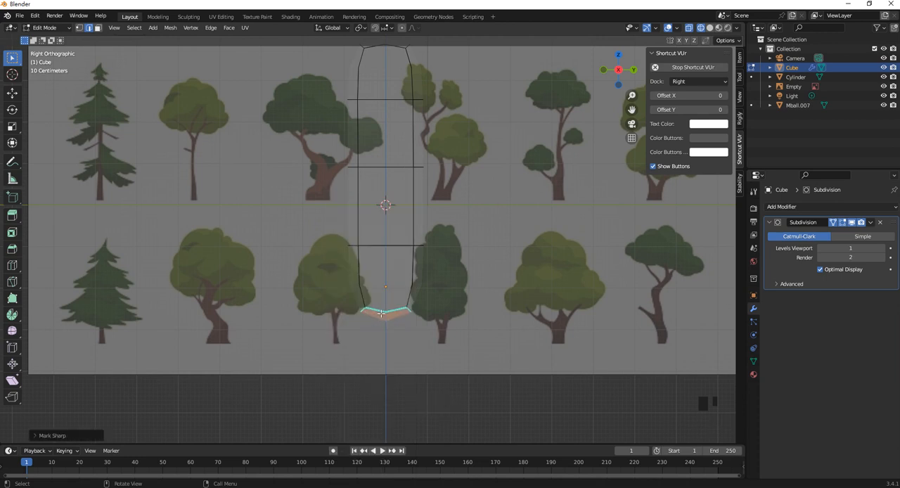
- Scale up the bottom edges so the base flares onto the reference trees on both sides, and try scaling them along Z
key("s")
left_click(439, 317)
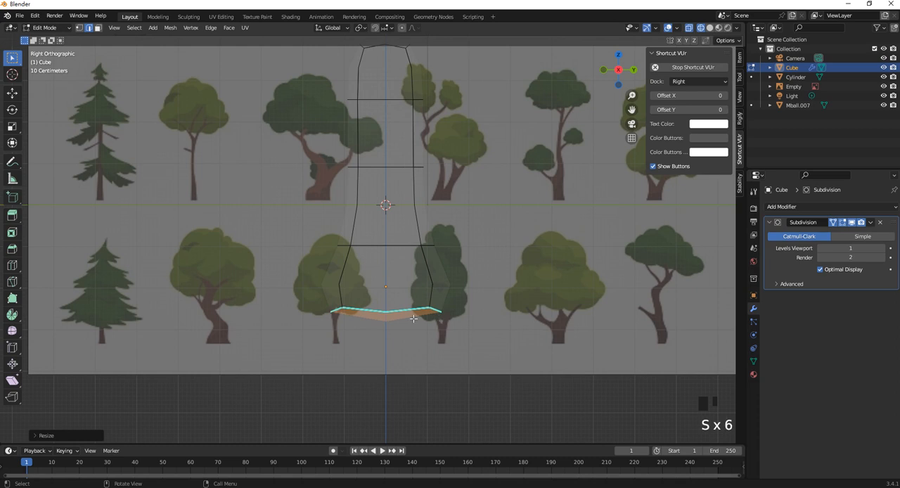
key("s")
key("z")
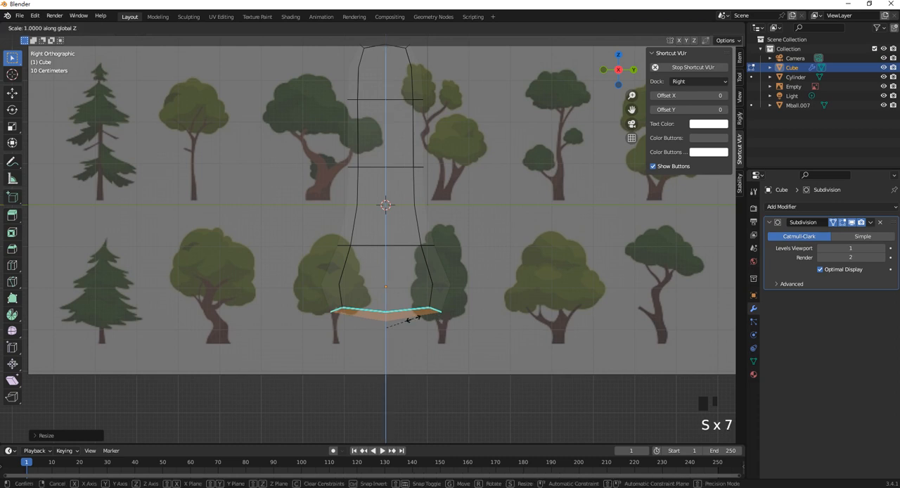
left_click(413, 319)
scroll(406, 280, "down", 1)
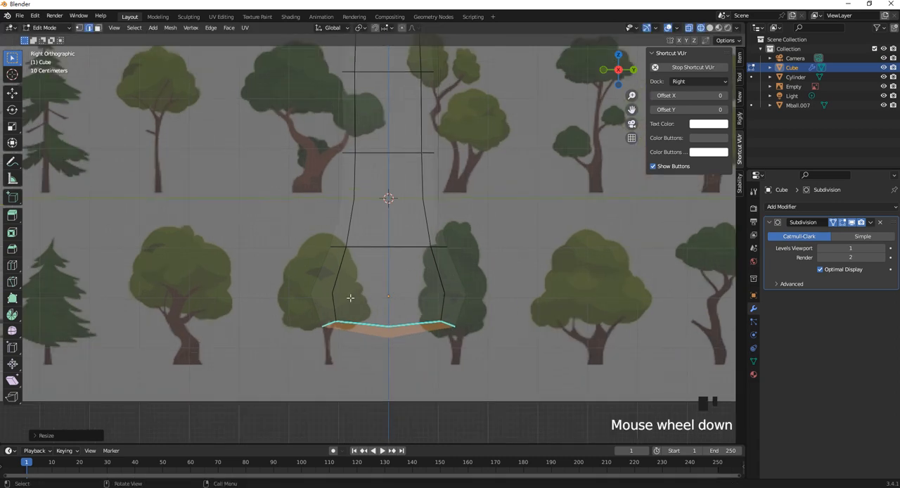
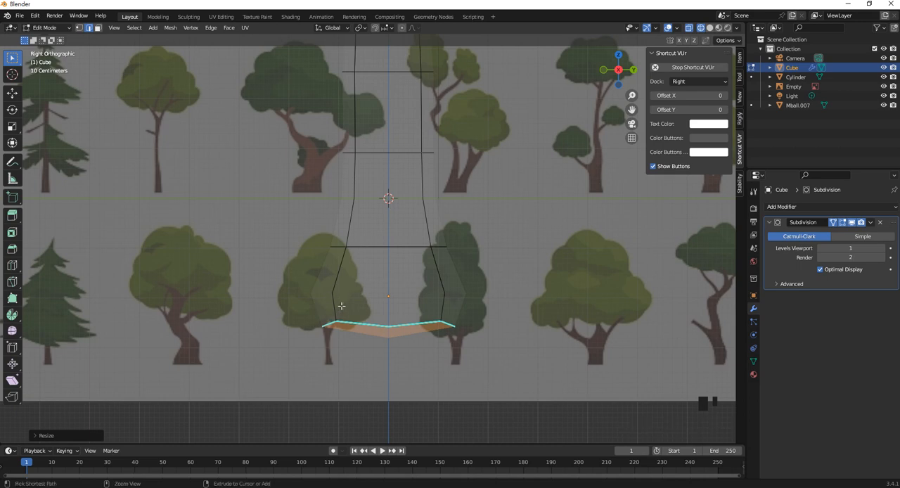
- Add an edge loop around the trunk's lowest section and slide it down to the flared base
key("ctrl+r")
left_click(341, 304)
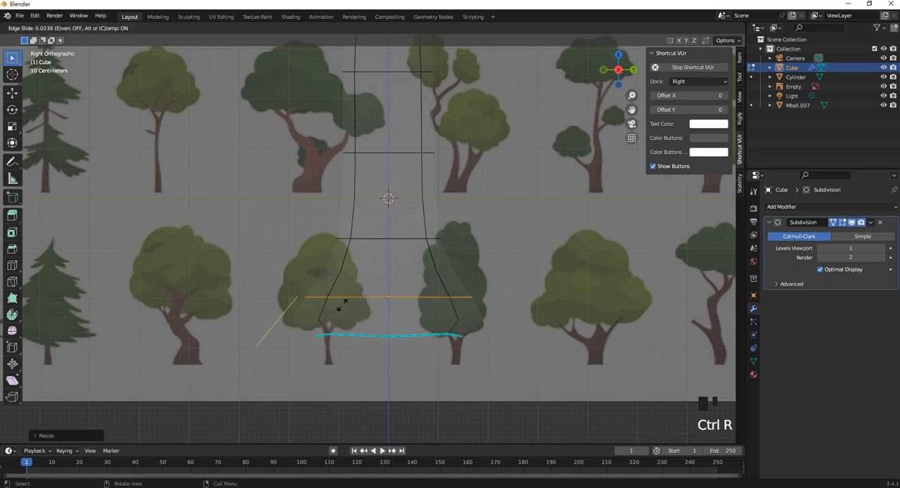
left_click(345, 405)
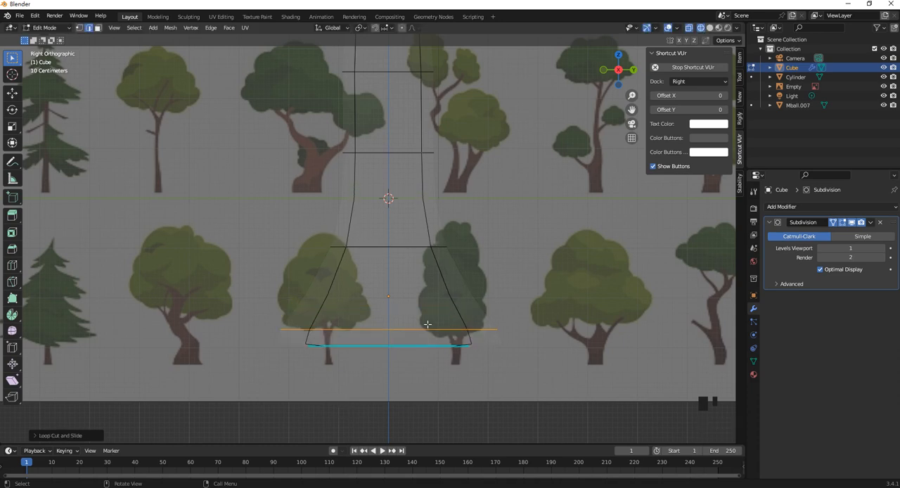
- Extrude the uppermost side face of the trunk outward along its normal to start a branch over the reference trees
scroll(427, 324, "down", 3)
middle_click_drag(410, 119, 408, 214, "shift")
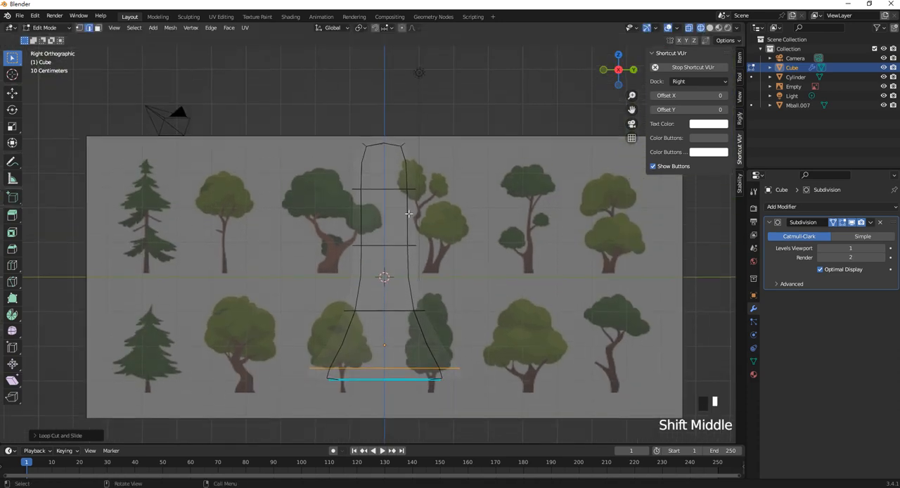
scroll(410, 175, "up", 2)
middle_click_drag(412, 169, 366, 199, "shift")
left_click(365, 199)
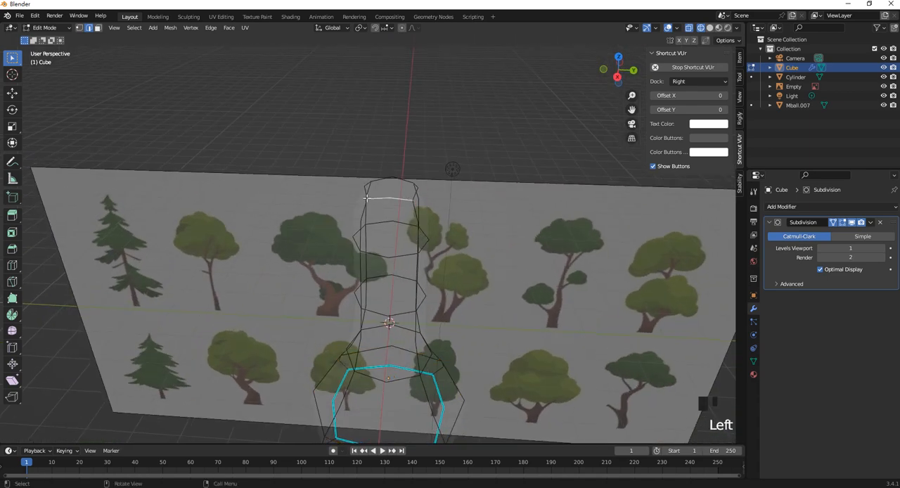
left_click(97, 28)
middle_click_drag(437, 210, 400, 221)
left_click(389, 223)
left_click(401, 221)
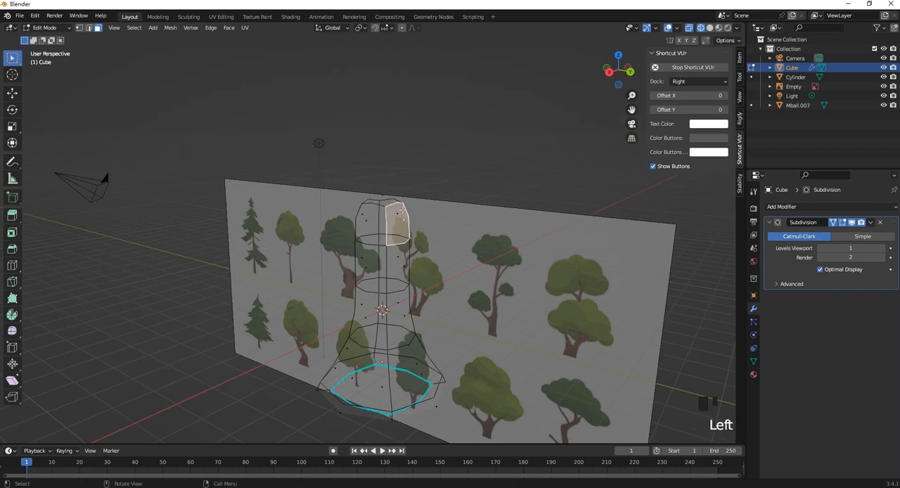
key("KP_3")
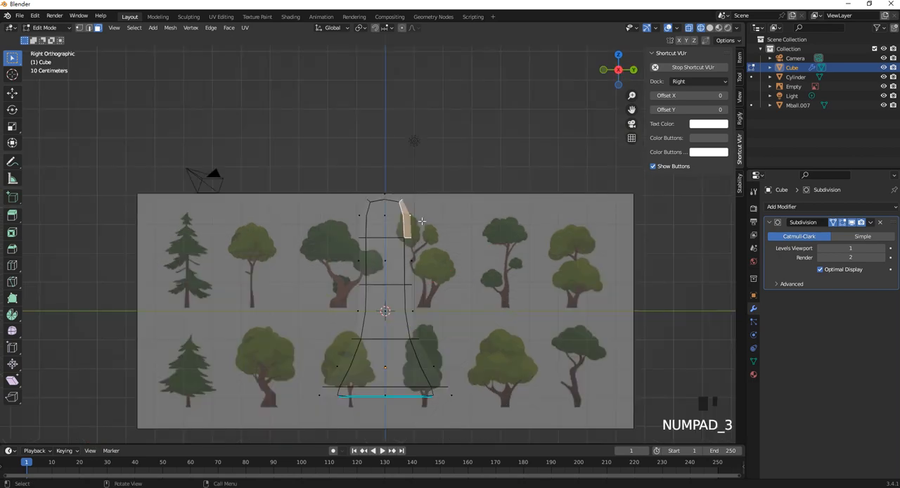
scroll(423, 214, "up", 2)
right_click(424, 209)
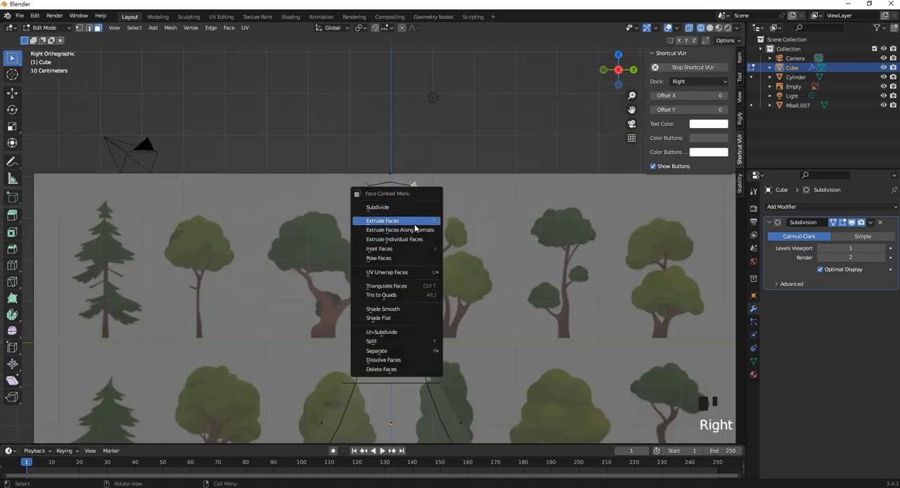
left_click(422, 229)
left_click(498, 215)
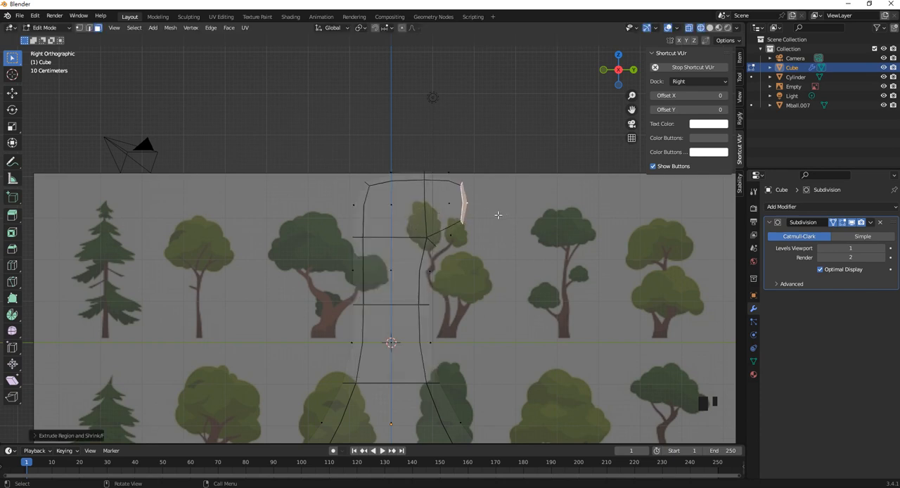
- Extrude the branch's end face outward two more times to lengthen it horizontally
key("e")
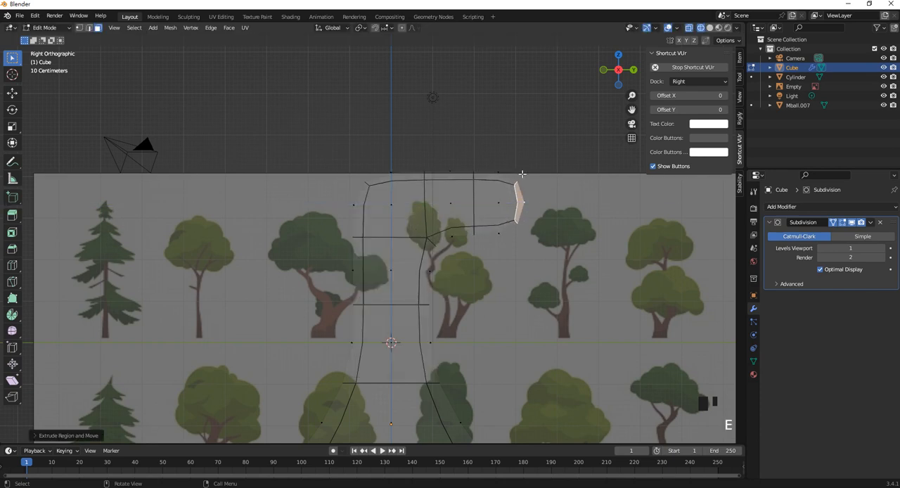
left_click(520, 203)
key("e")
left_click(616, 203)
- Raise the lower vertices of the branch's two middle joints so its underside arches and the branch gets thinner
scroll(617, 203, "down", 1)
scroll(378, 170, "down", 1, "shift")
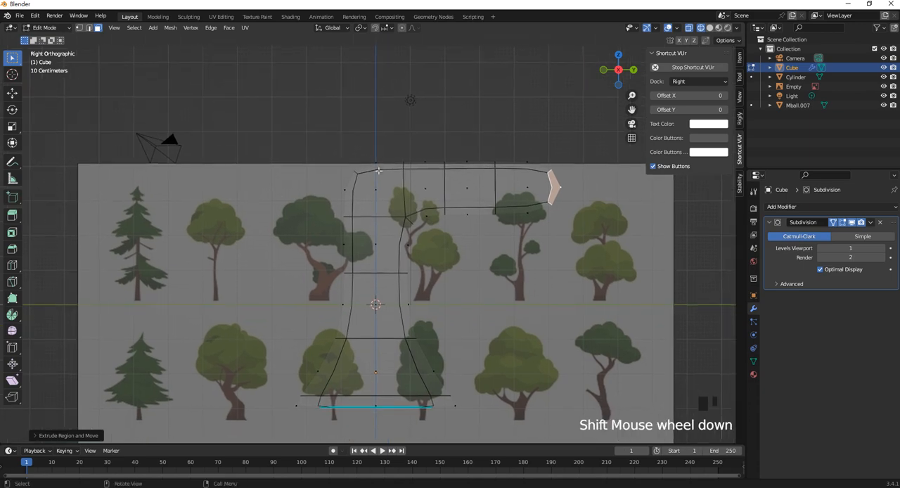
left_click(79, 28)
scroll(487, 215, "up", 2)
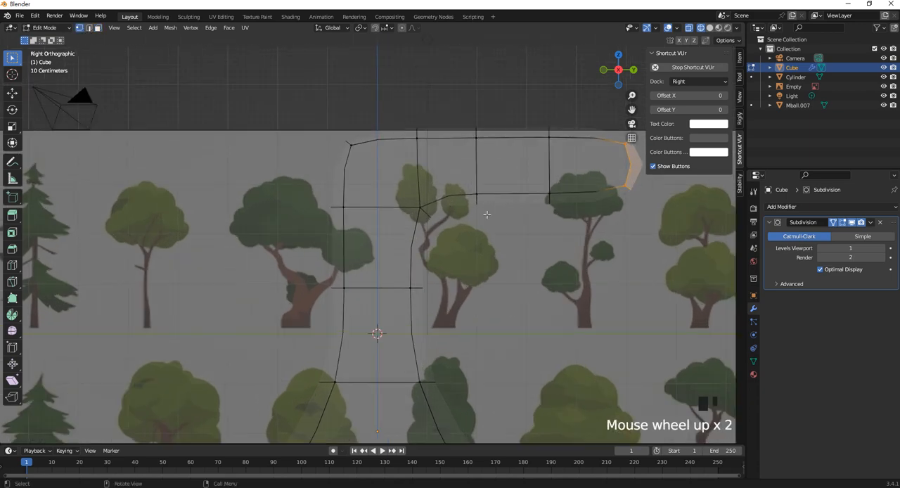
left_click_drag(505, 237, 462, 170)
middle_click_drag(467, 189, 467, 234, "shift")
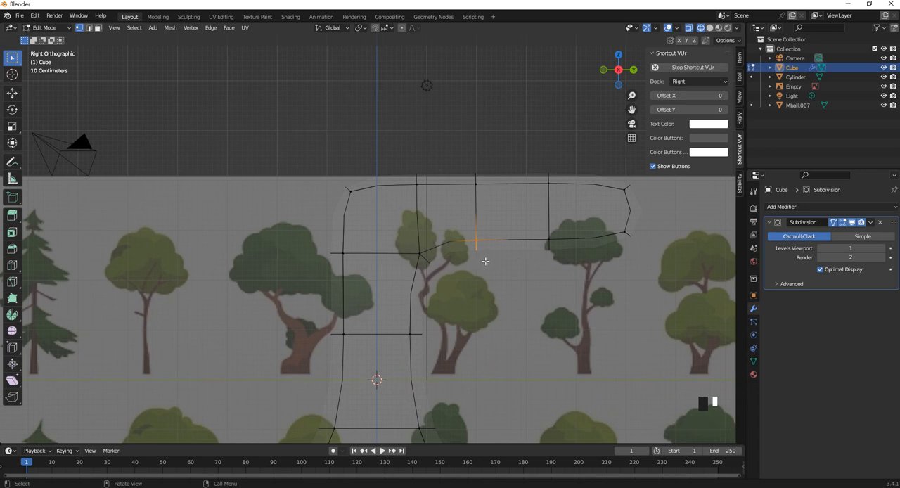
key("g")
left_click(477, 230)
left_click_drag(581, 267, 532, 208)
key("g")
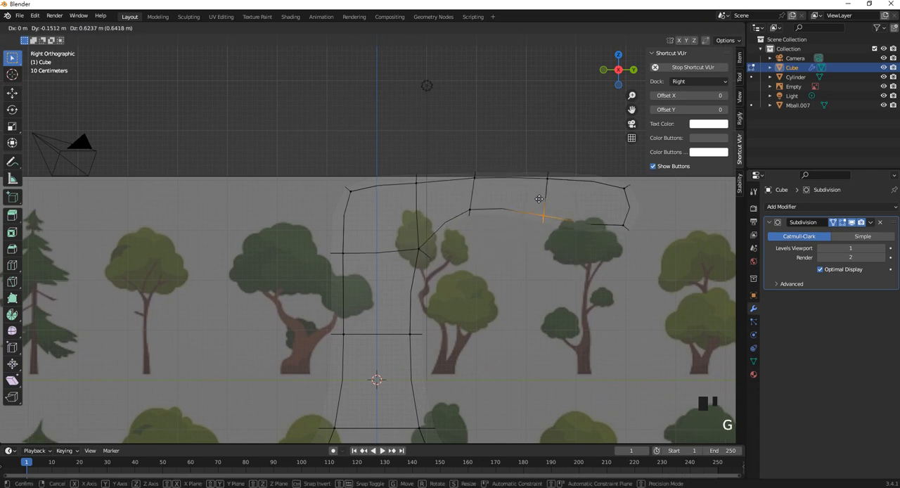
left_click(538, 198)
- Lift the branch's outer end above the reference image and rotate the end face to follow the upward bend
left_click_drag(685, 263, 612, 169)
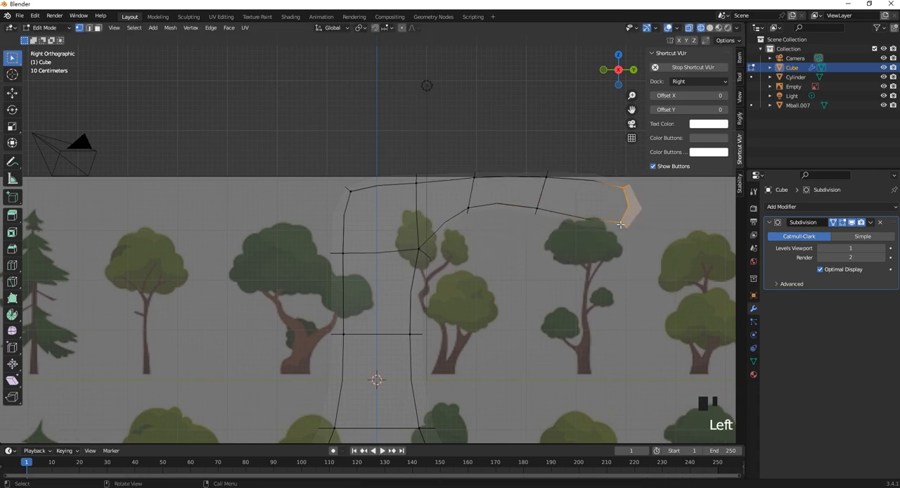
middle_click_drag(620, 223, 585, 266, "shift")
key("g")
left_click(577, 184)
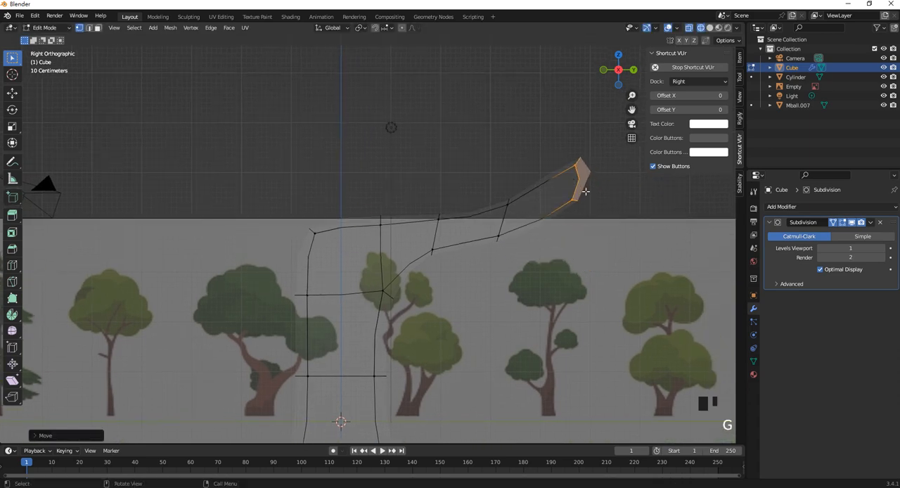
key("r")
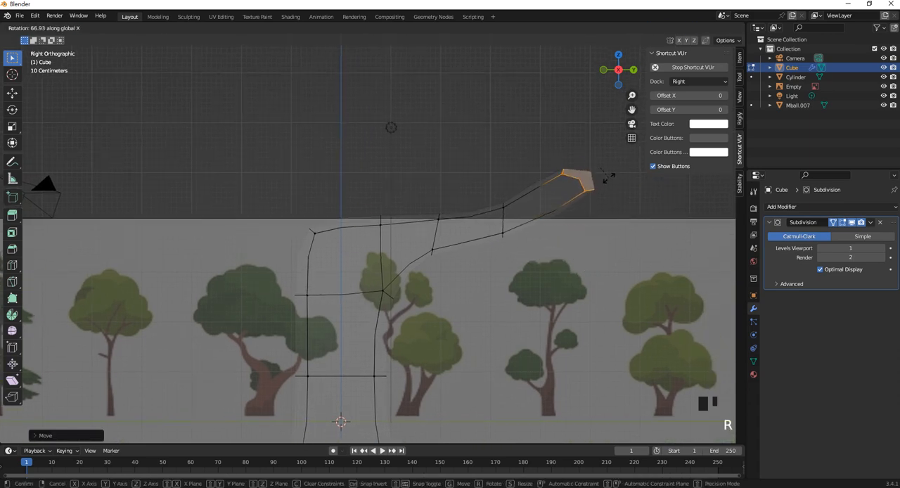
left_click(604, 185)
- Reposition the lower vertices of the branch tip and both middle joints, and the upper vertices of the first joint, to even out the curve
left_click(573, 179)
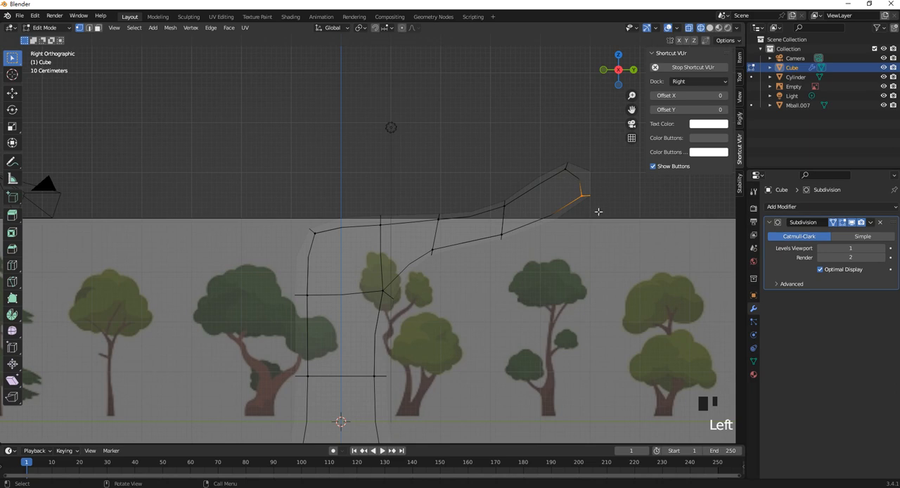
key("g")
left_click(581, 187)
left_click_drag(617, 270, 479, 227)
key("g")
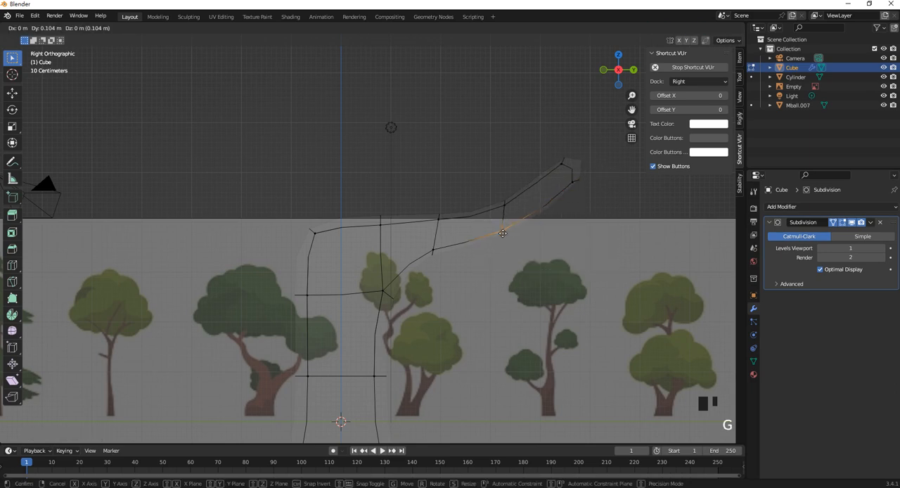
left_click(511, 225)
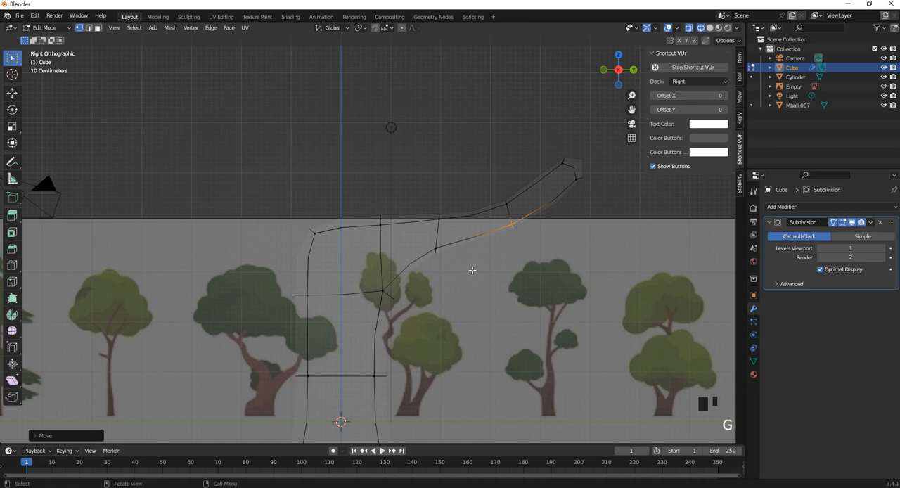
left_click_drag(421, 199, 457, 223)
key("g")
left_click(443, 229)
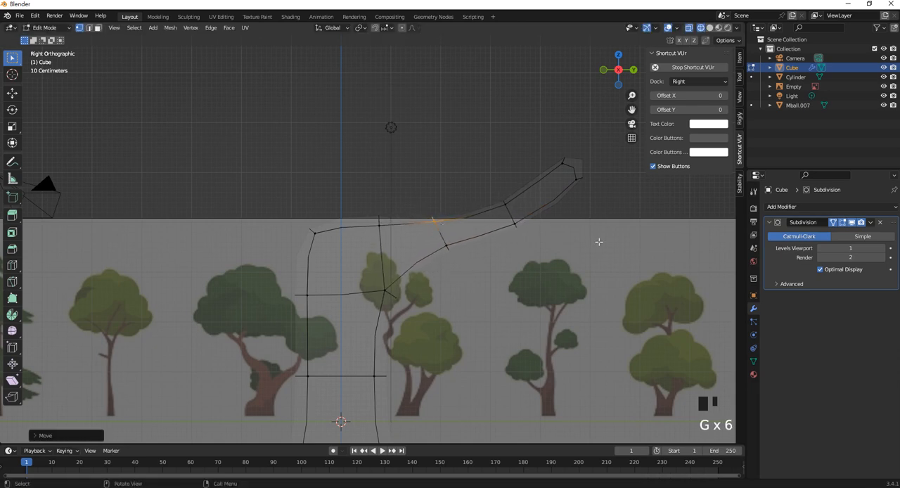
- Move the branch tip back toward the trunk so it points more steeply upward, and pull its lower vertices in to taper the end
left_click(568, 174)
left_click_drag(578, 181, 549, 168)
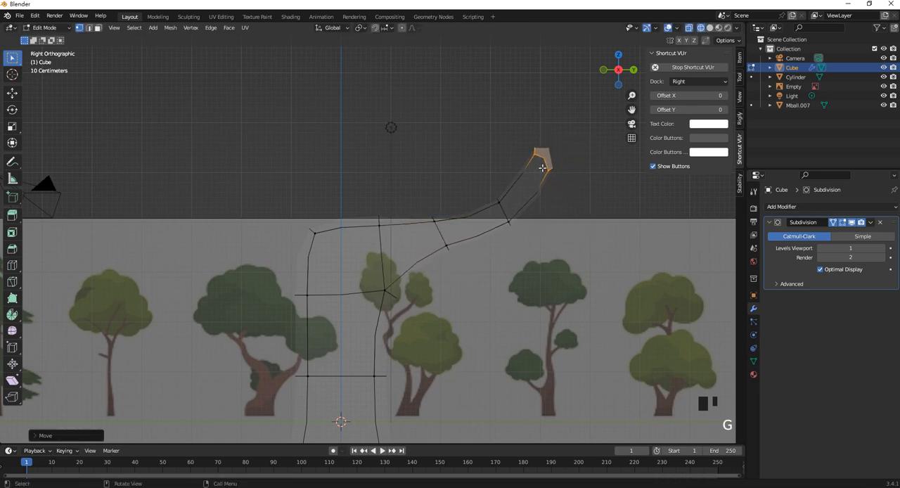
left_click_drag(565, 216, 542, 142)
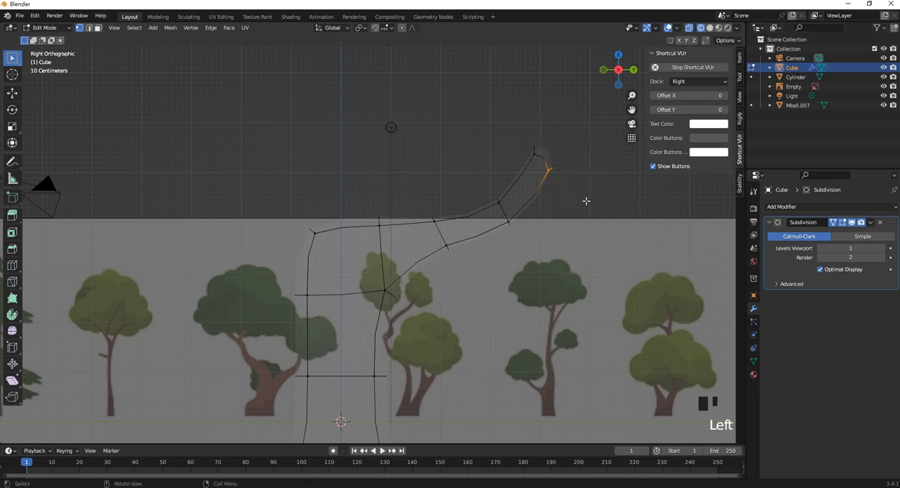
key("s")
left_click(564, 194)
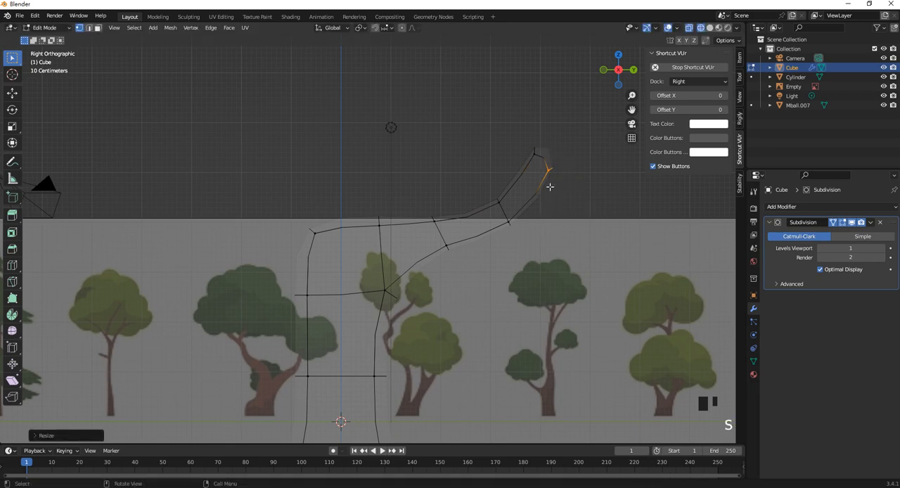
key("g")
left_click(540, 169)
left_click(515, 198)
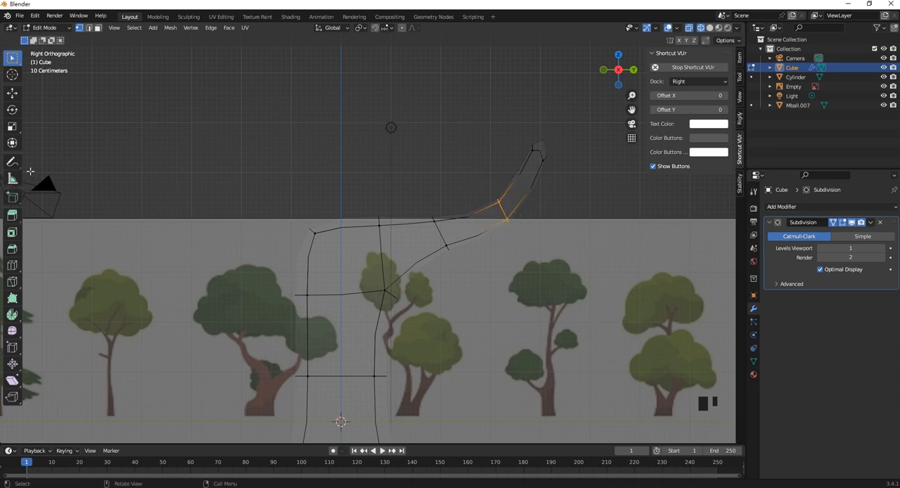
middle_click_drag(519, 233, 70, 282)
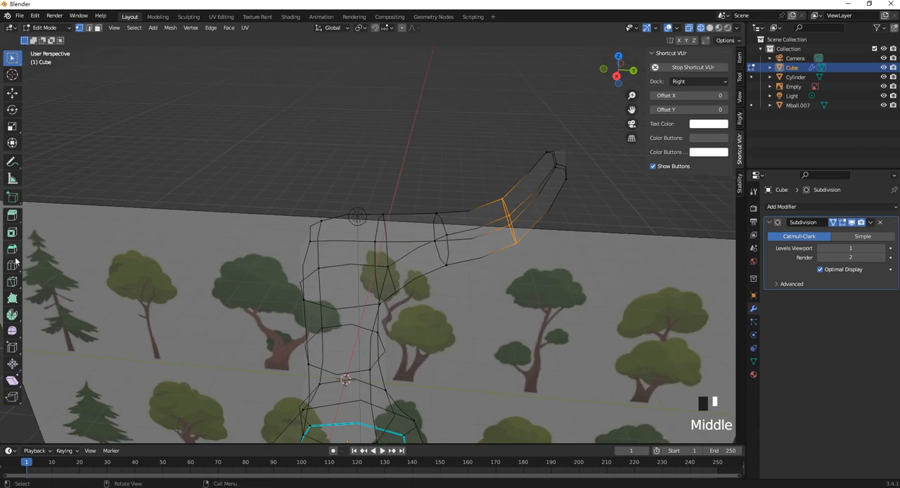
left_click(12, 281)
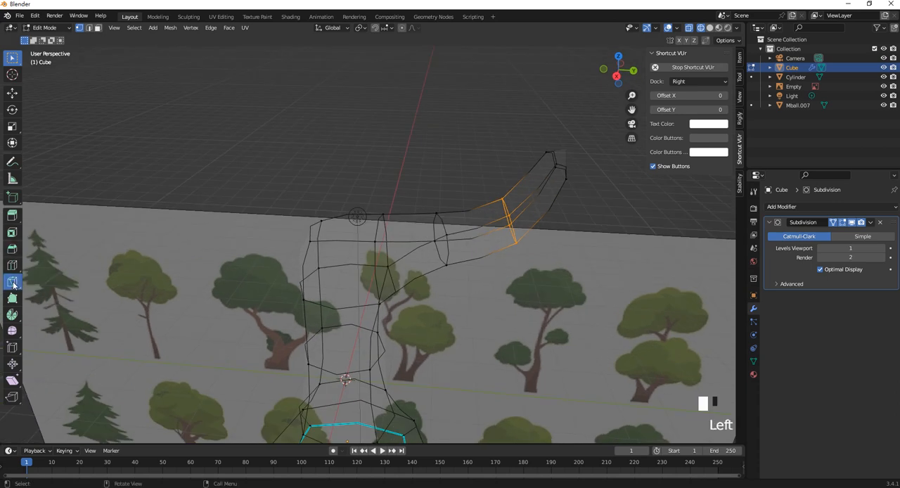
left_click(437, 242)
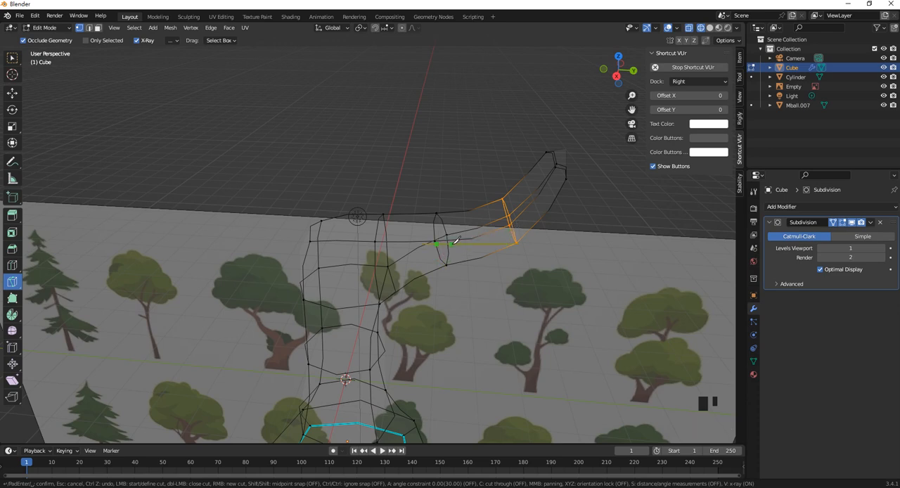
key("Escape")
scroll(441, 252, "up", 2)
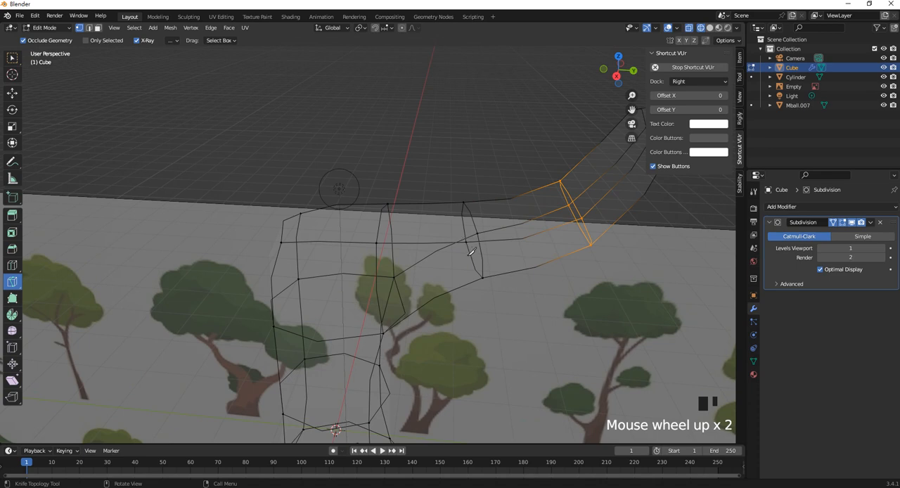
scroll(471, 251, "up", 1)
middle_click_drag(475, 247, 492, 241)
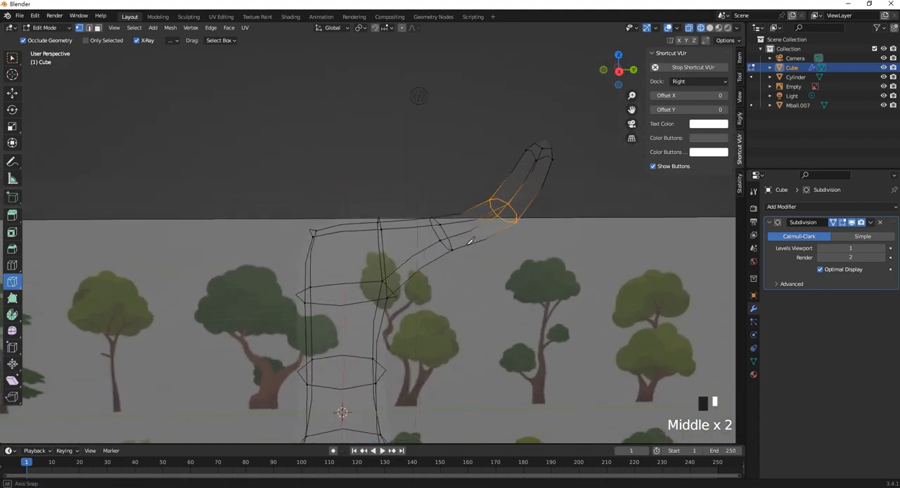
- Select the outer section of the branch with the Move tool active and scale it down along global X to narrow it
left_click(12, 92)
scroll(513, 283, "up", 2)
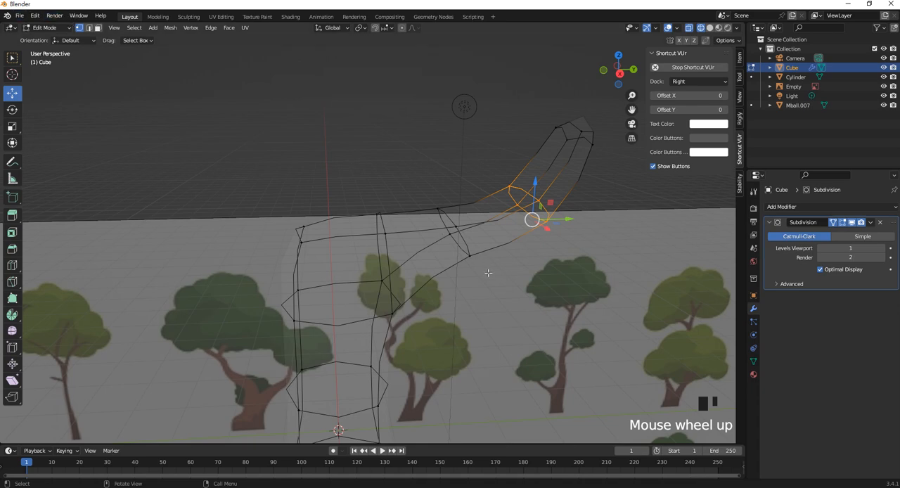
scroll(440, 220, "down", 2)
middle_click_drag(440, 220, 438, 194)
left_click_drag(396, 150, 592, 239)
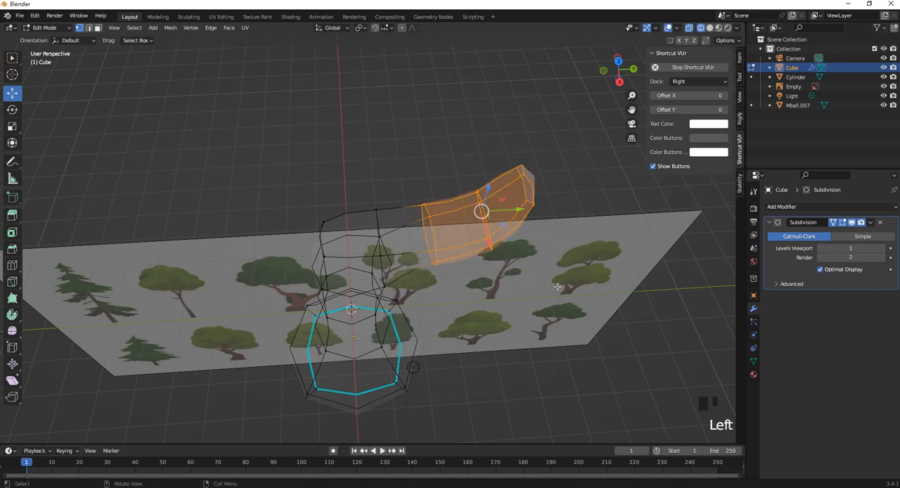
middle_click_drag(592, 239, 478, 280)
key("s")
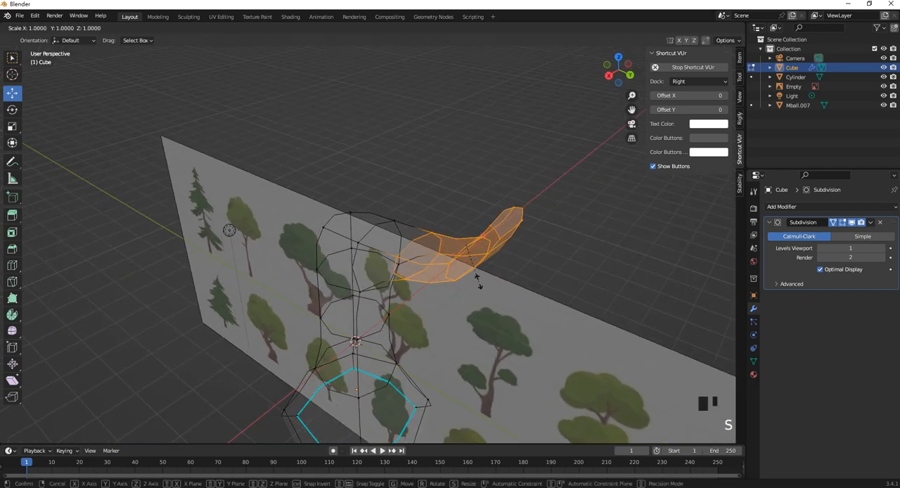
key("z")
key("x")
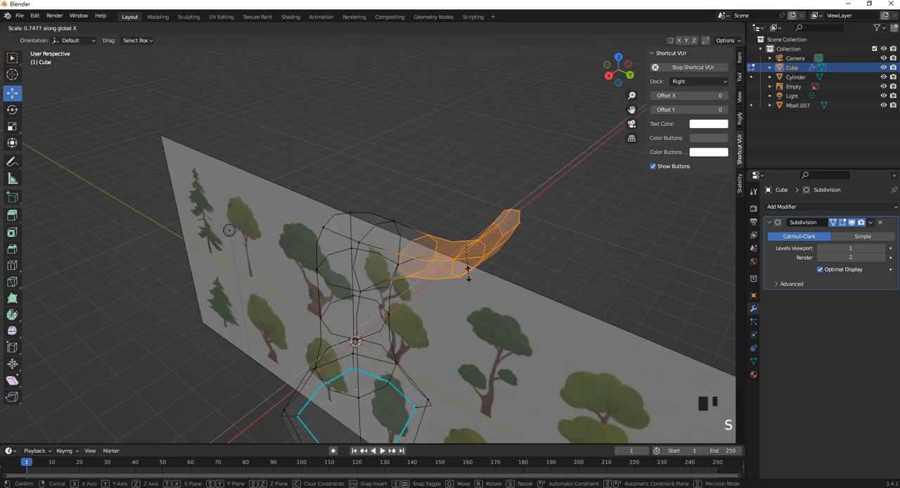
left_click(480, 249)
- Select the top face of the trunk and extrude it straight up, well above the reference image, in right orthographic view
middle_click_drag(480, 249, 449, 263)
left_click(344, 239)
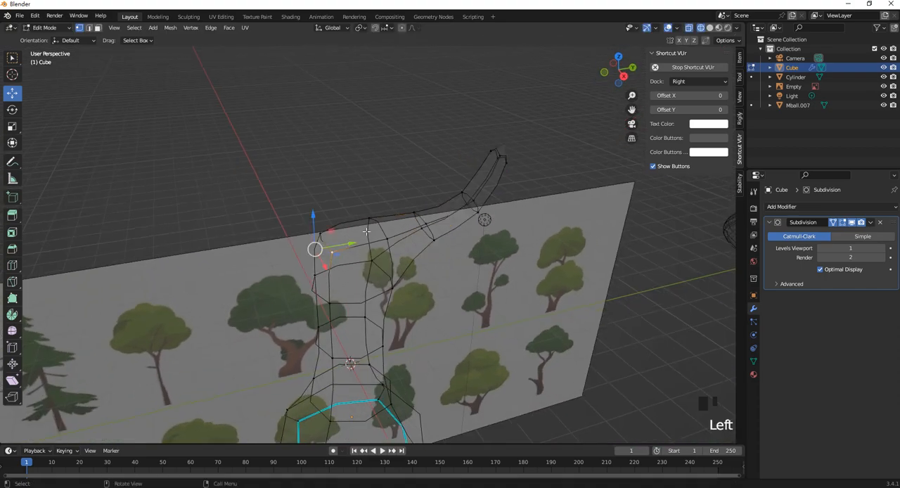
left_click(367, 223)
left_click(97, 29)
left_click(340, 230)
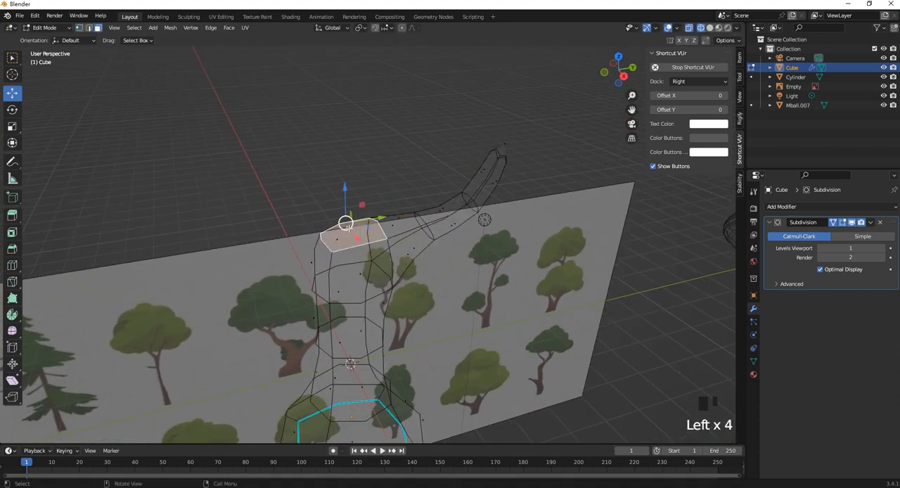
middle_click_drag(401, 250, 426, 269)
key("KP_3")
scroll(428, 257, "down", 2)
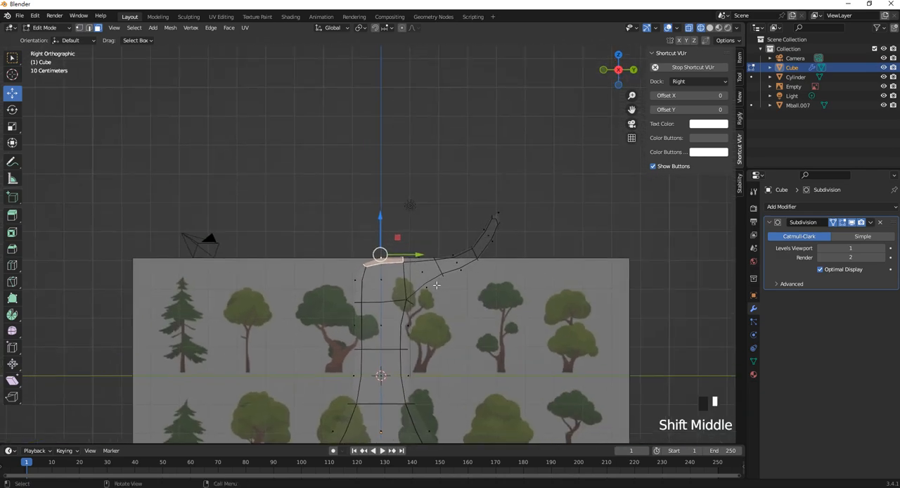
key("e")
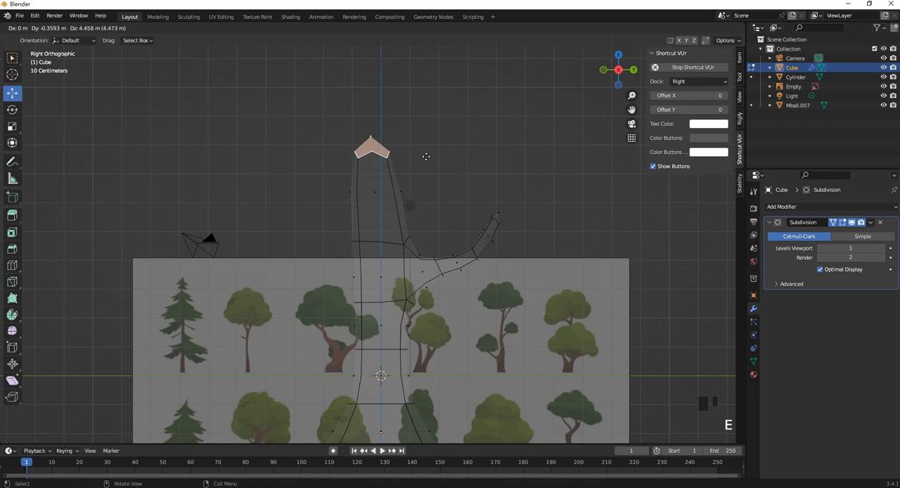
left_click(422, 113)
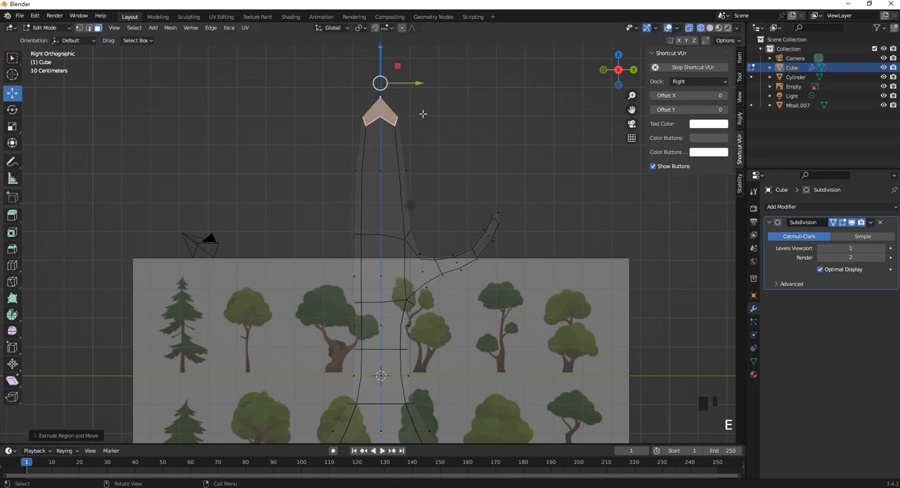
- Add three evenly spaced loop cuts across the newly extruded upper trunk section
key("ctrl+r")
scroll(403, 171, "up", 2)
left_click(402, 172)
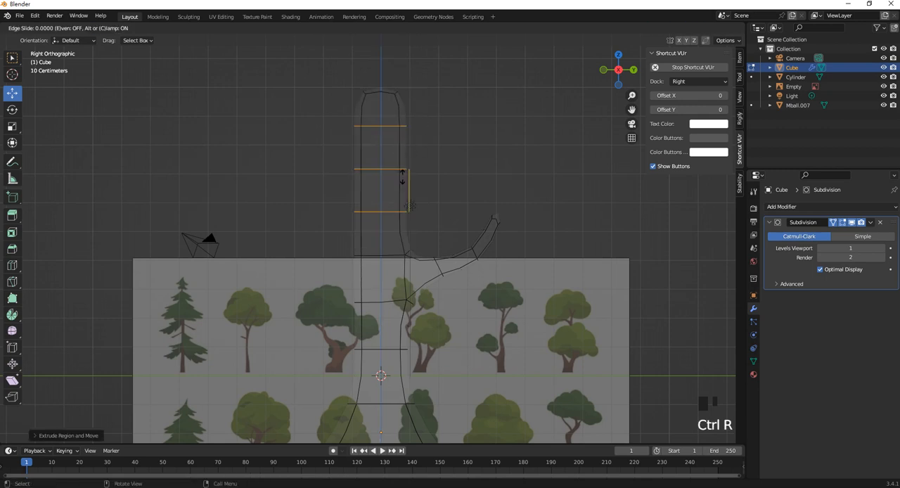
left_click(416, 190)
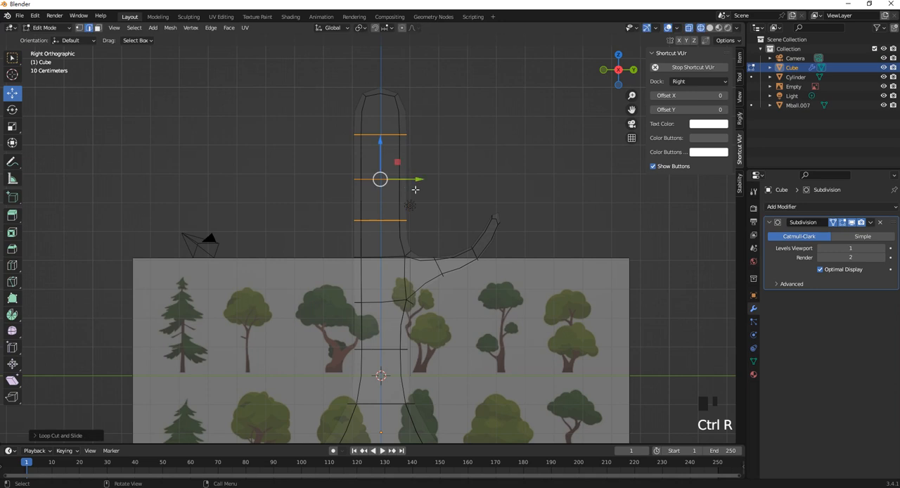
- Rotate the upper part of the extrusion away from the existing branch and scale it down to form a second branch
left_click(12, 111)
left_click_drag(442, 237, 315, 56)
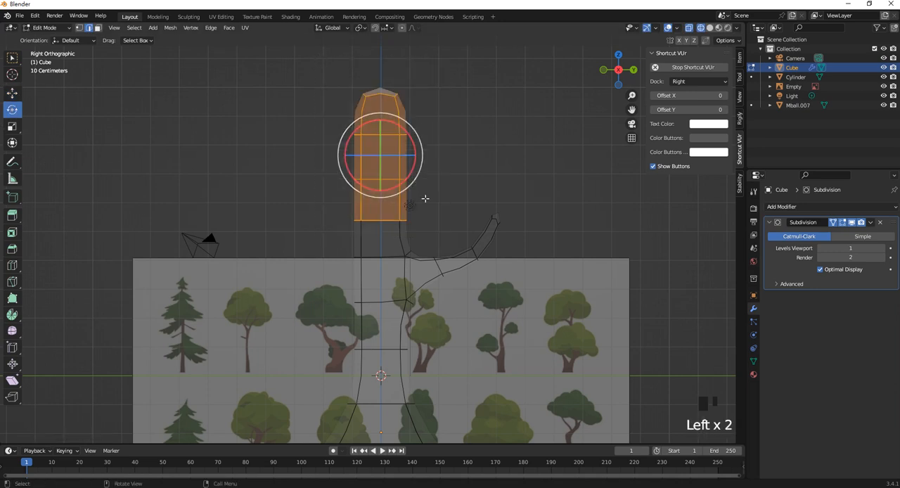
left_click_drag(416, 170, 336, 180)
left_click(12, 92)
key("s")
key("s")
key("s")
left_click(357, 206)
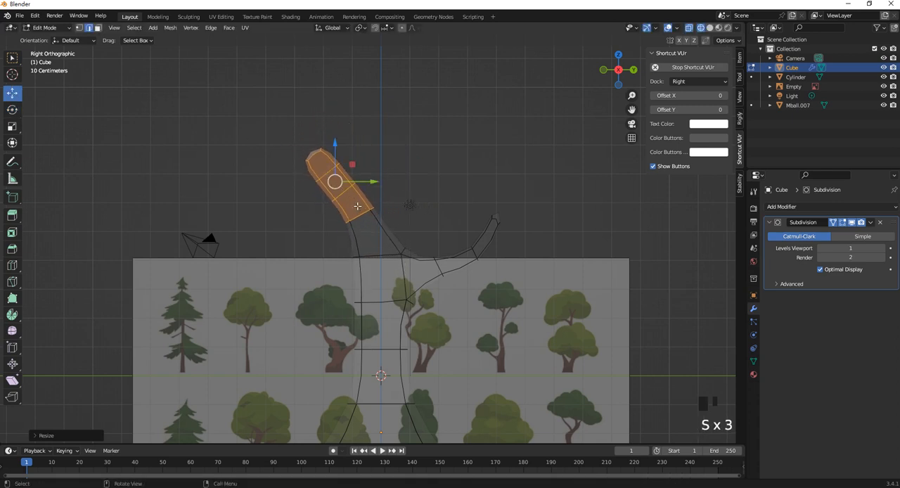
- Select the vertices of the second branch's lowest loop and move them down toward the trunk
left_click(79, 27)
left_click(357, 209)
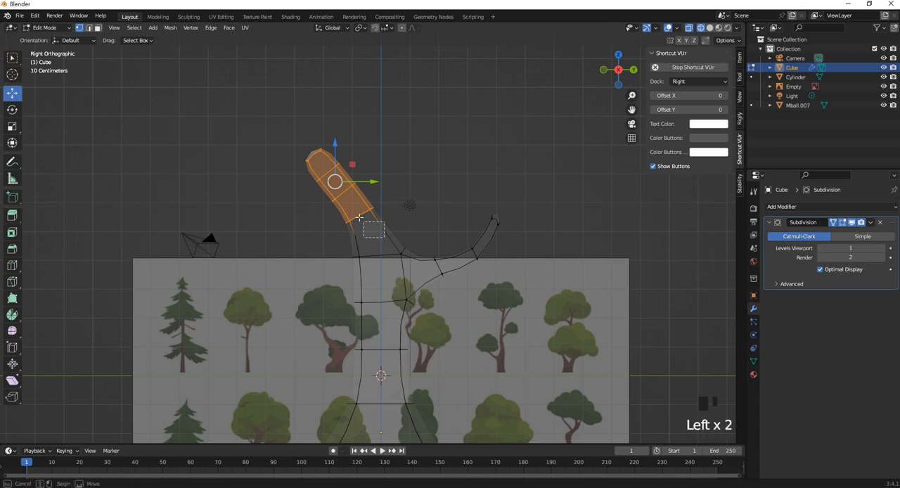
left_click_drag(357, 208, 368, 232)
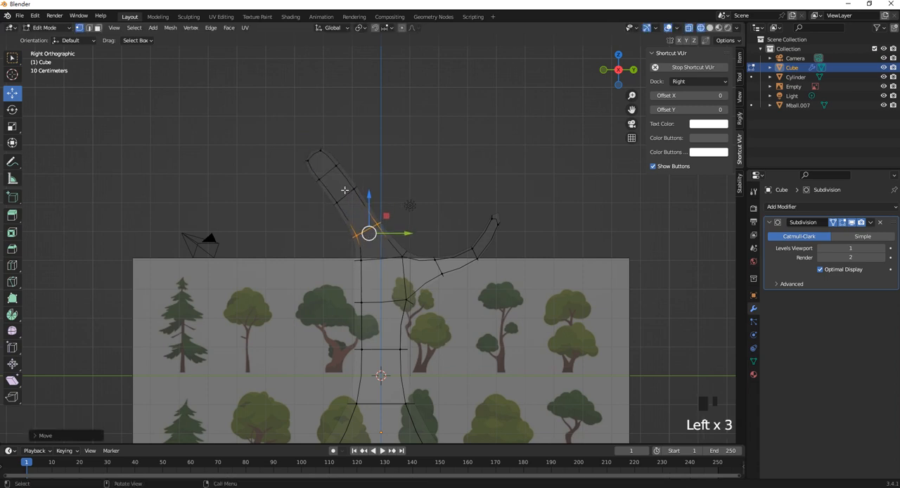
- Select the tip section of the second branch, rotate it to bend outward, and move it farther out and slightly down
scroll(284, 95, "up", 3)
left_click_drag(270, 68, 326, 122)
left_click_drag(369, 157, 298, 129, "shift")
left_click_drag(314, 158, 234, 84)
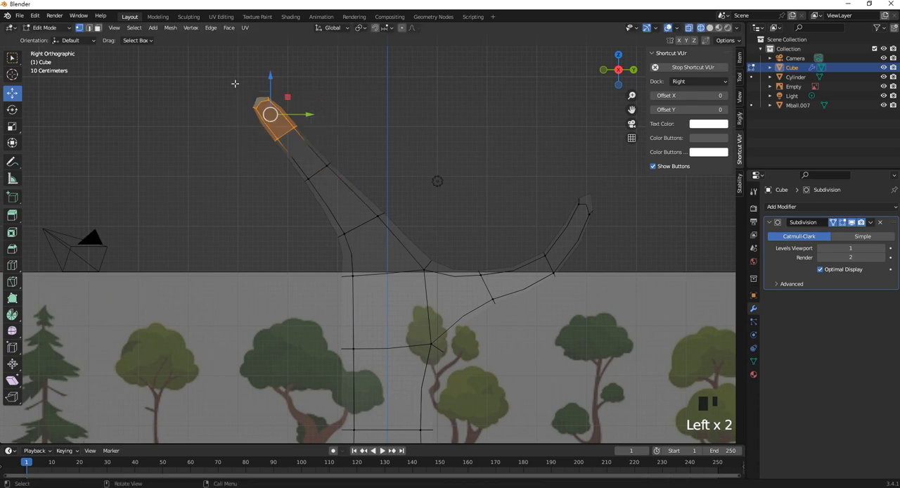
key("r")
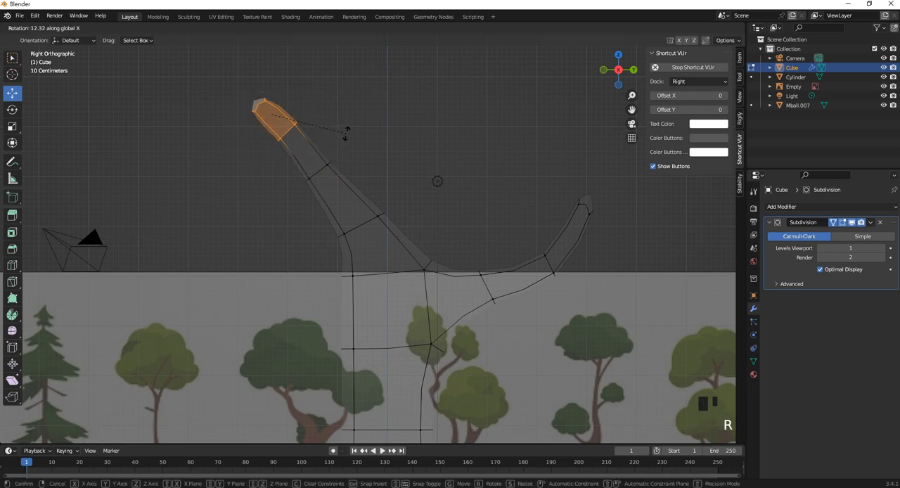
left_click(352, 110)
left_click_drag(270, 115, 256, 138)
- Move the inner-side vertices of the second branch's base loop outward along the branch's lean to slim its base
scroll(398, 229, "down", 1)
middle_click_drag(398, 229, 403, 168, "shift")
left_click(430, 194)
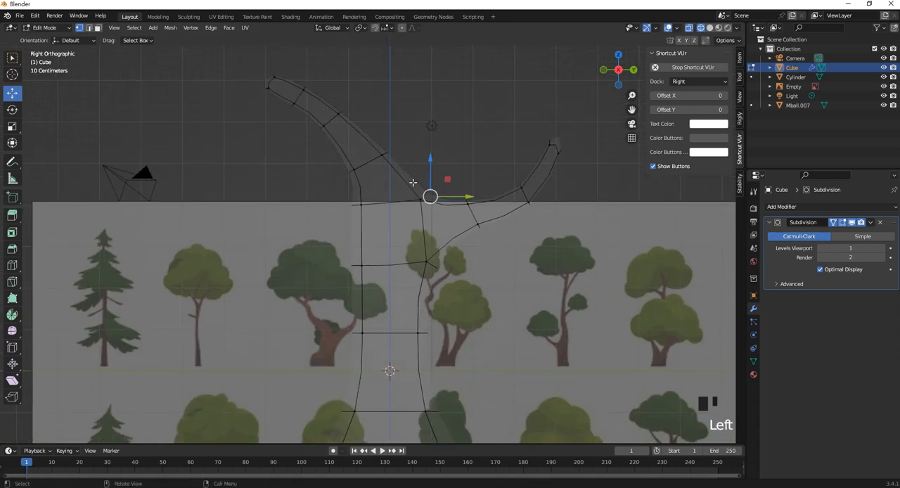
scroll(420, 203, "down", 1)
scroll(376, 157, "up", 2)
left_click_drag(378, 173, 421, 110)
mouse_move(384, 138)
left_mouse_down()
mouse_move(393, 134)
mouse_move(370, 144)
left_mouse_up()
- On the trunk side below the second branch, move the mid-trunk vertices outward and the ones above inward about 0.34 m
scroll(434, 193, "down", 2)
left_click(356, 260)
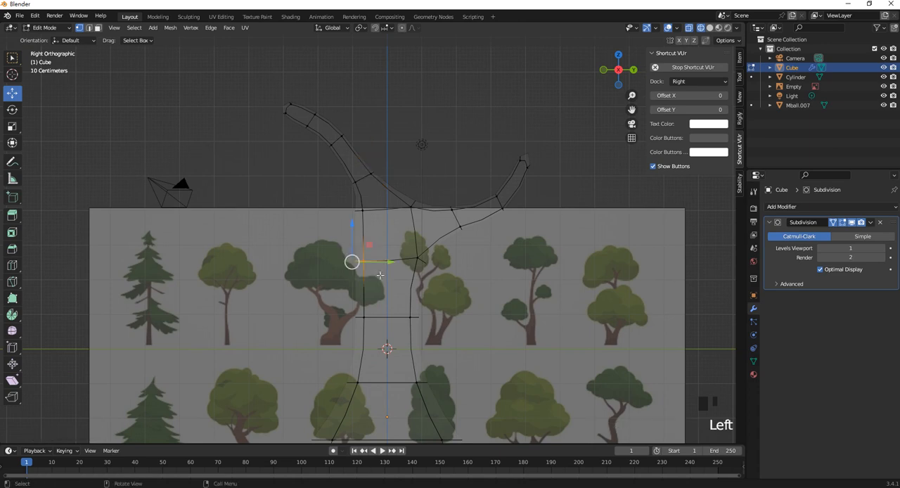
left_click(357, 316)
left_click_drag(388, 314, 365, 310)
left_click(355, 261)
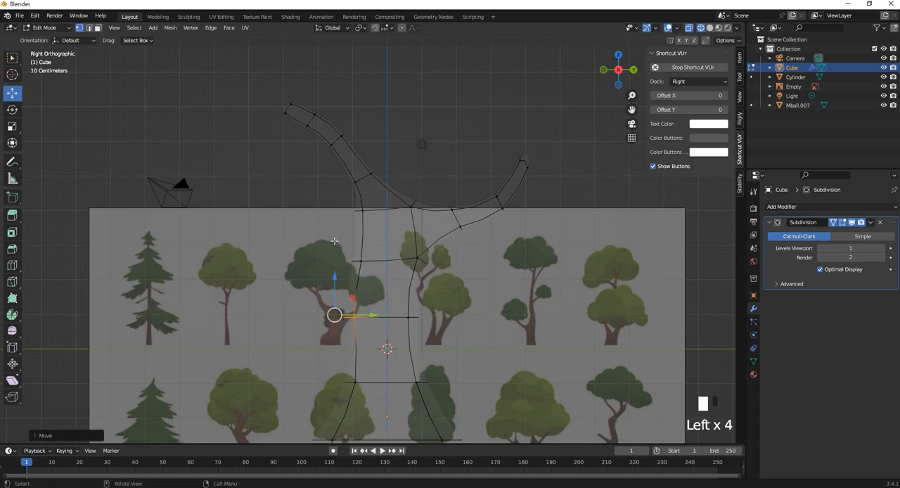
left_click_drag(386, 261, 401, 263)
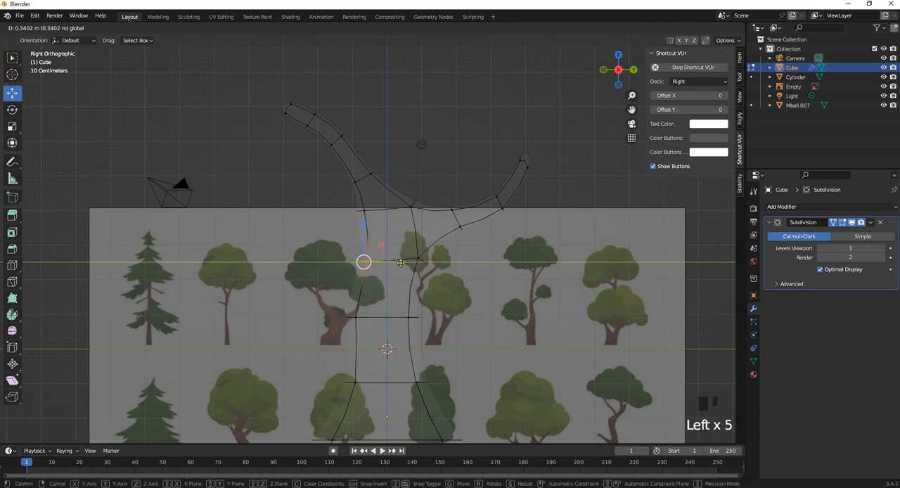
- Add a loop cut to the middle section of the trunk and slide it slightly upward
middle_click_drag(417, 335, 425, 271, "shift")
key("ctrl+r")
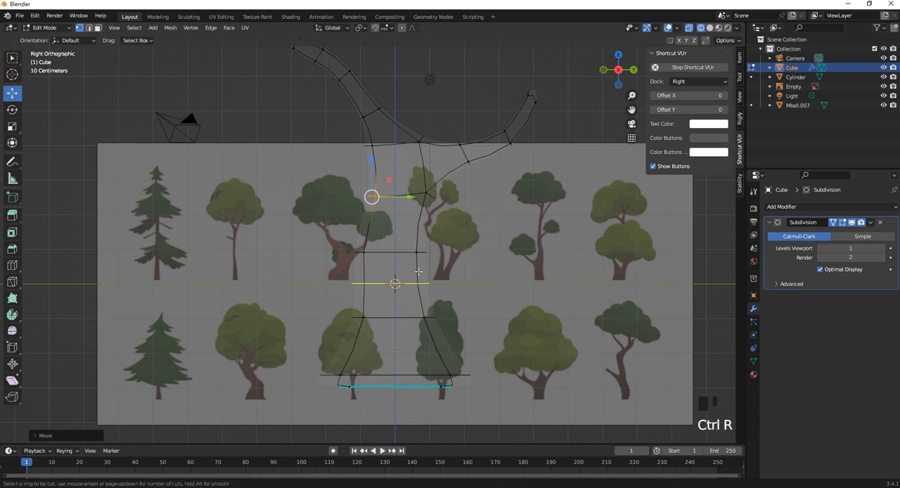
left_click(419, 273)
left_click(418, 255)
- Select the small trunk face between the two middle loops on the second branch's side and extrude it outward about 0.24 m
middle_click_drag(347, 259, 367, 270)
left_click(98, 27)
left_click(349, 250)
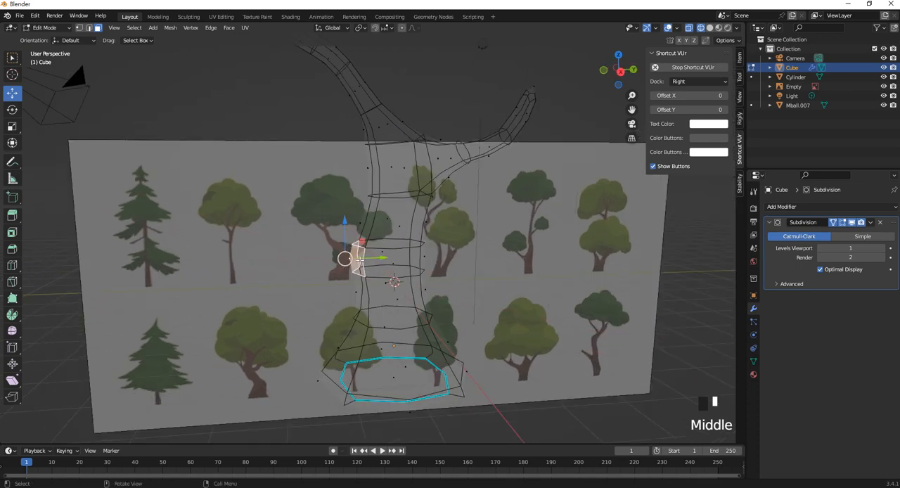
right_click(356, 259)
left_click(355, 275)
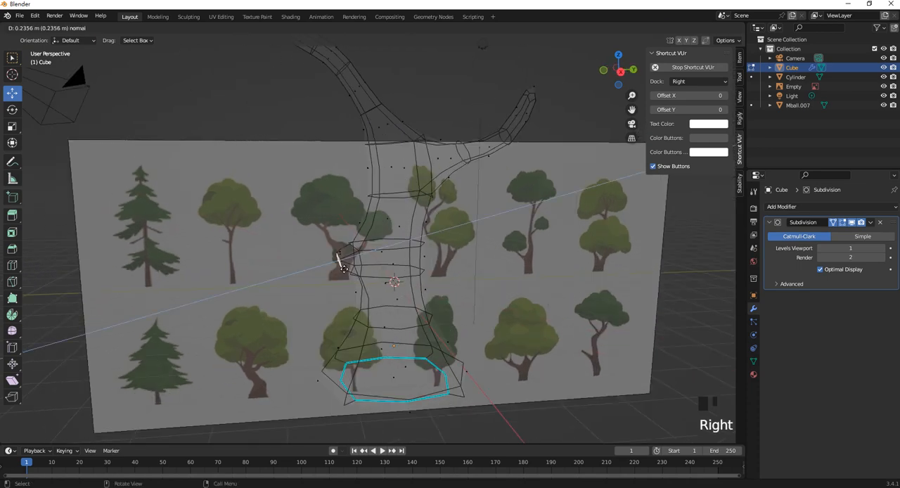
right_click(345, 269)
- Flatten the extruded stub's end face along global Y, scale it up uniformly, and move it slightly toward the trunk
key("KP_3")
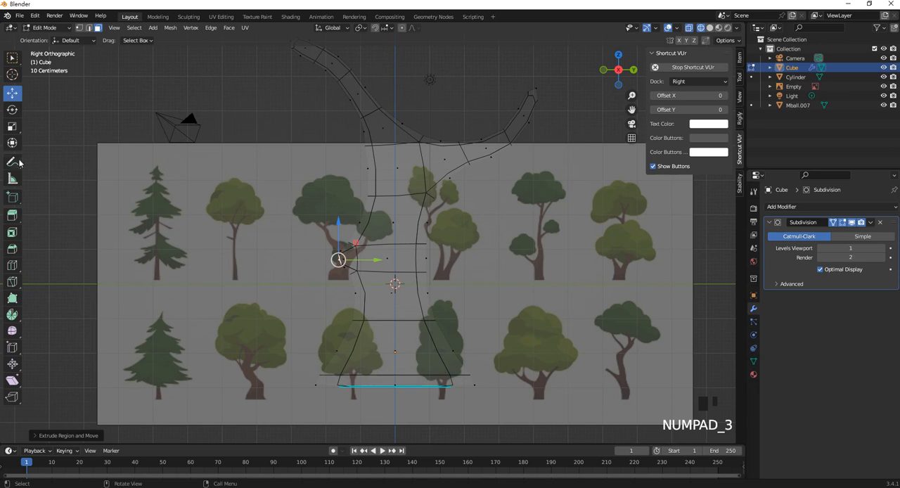
scroll(367, 263, "up", 1)
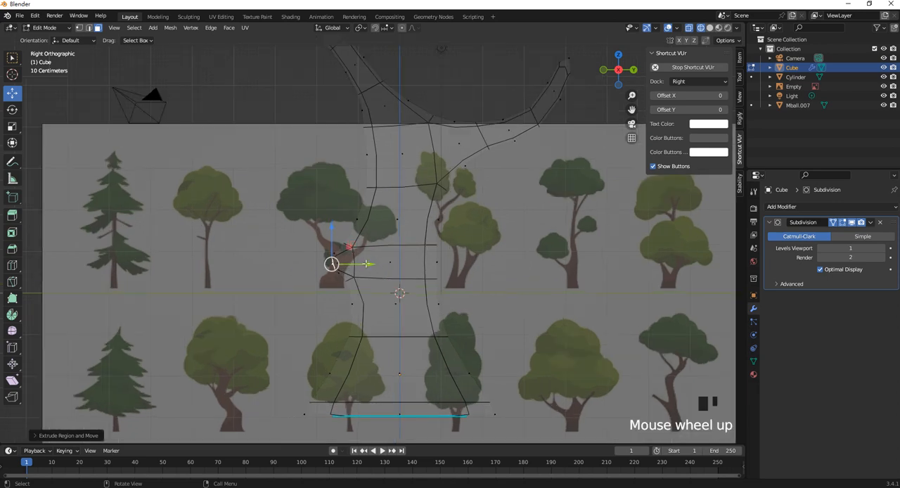
key("s")
key("y")
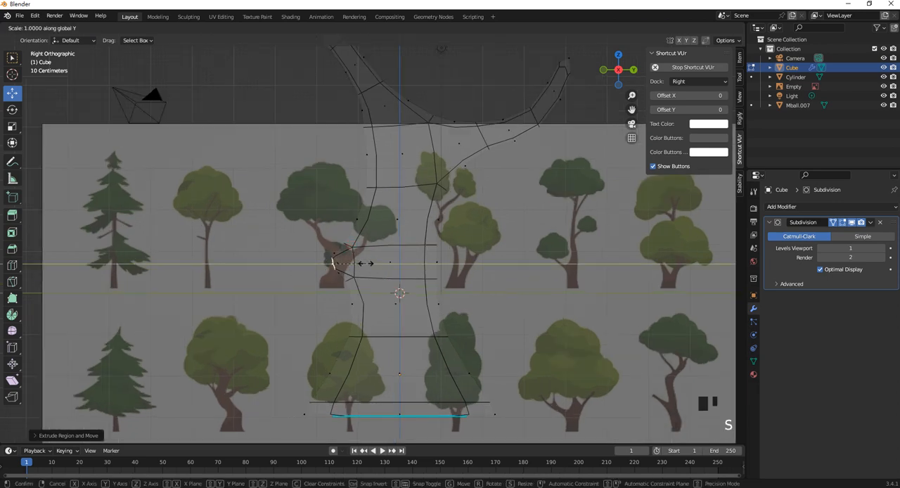
key("Return")
key("s")
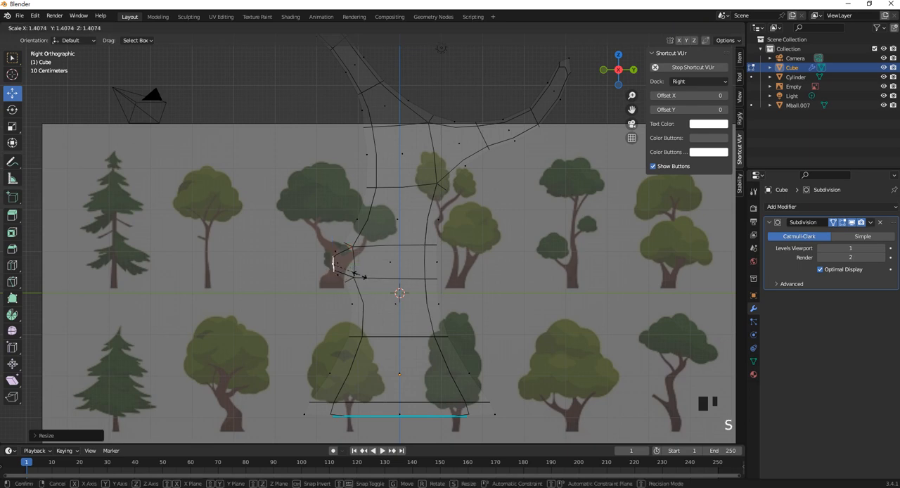
left_click(372, 282)
left_click_drag(368, 265, 378, 267)
- Add a loop cut around the trunk between the stub and the branch fork, sliding it slightly downward
scroll(374, 215, "down", 3)
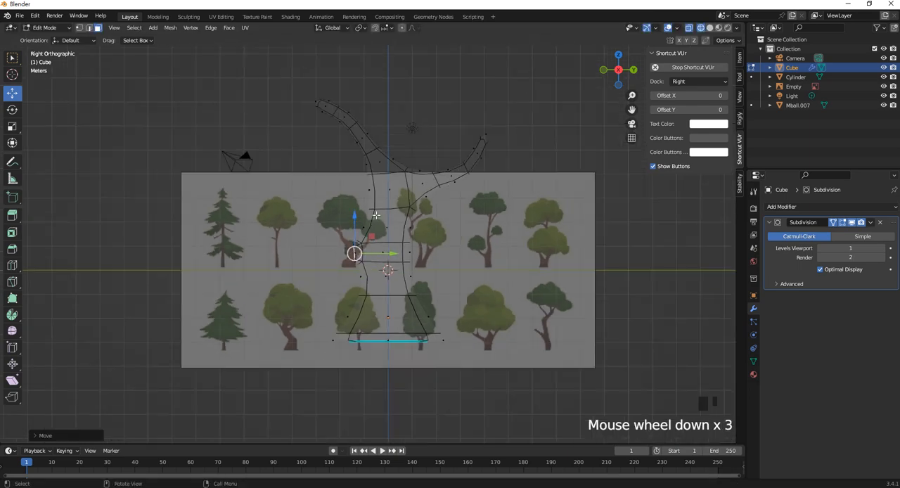
scroll(374, 215, "up", 3)
middle_click_drag(423, 223, 425, 284, "shift")
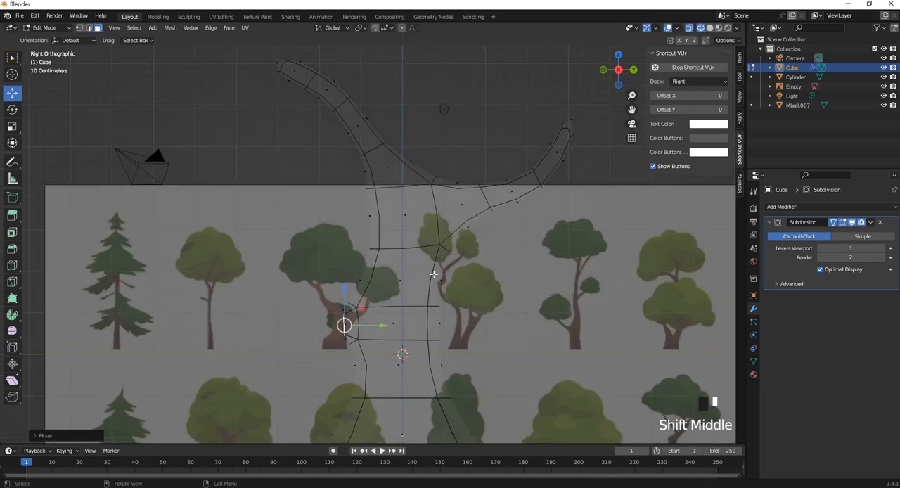
key("ctrl+r")
left_click(433, 276)
left_click(430, 289)
- Extrude an upper trunk face outward, away from the reference image plane, to start a third branch, and raise its end
scroll(388, 195, "down", 3)
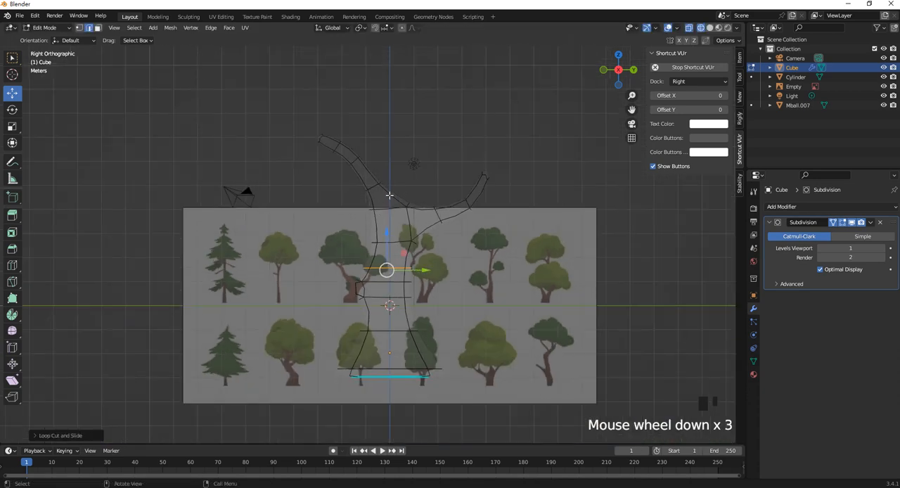
middle_click_drag(389, 195, 282, 211)
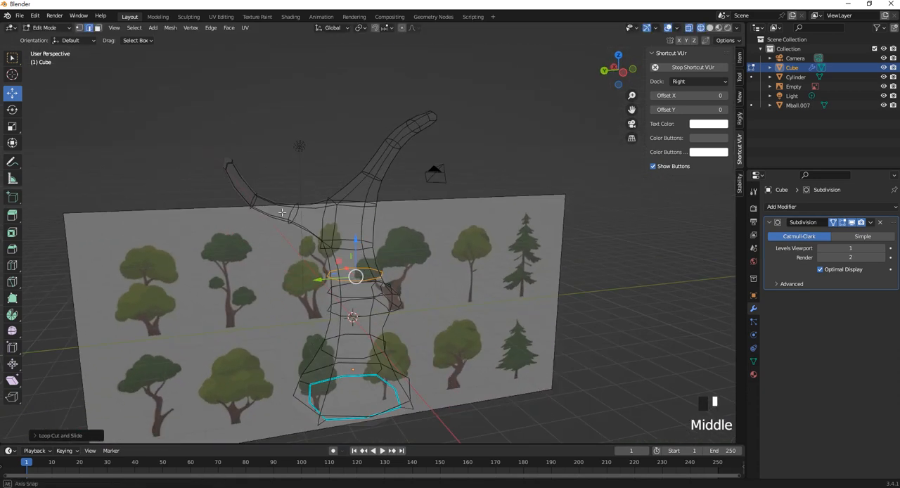
left_click(241, 109)
mouse_move(356, 269)
middle_mouse_down()
mouse_move(379, 265)
mouse_move(365, 274)
middle_mouse_up()
right_click(366, 274)
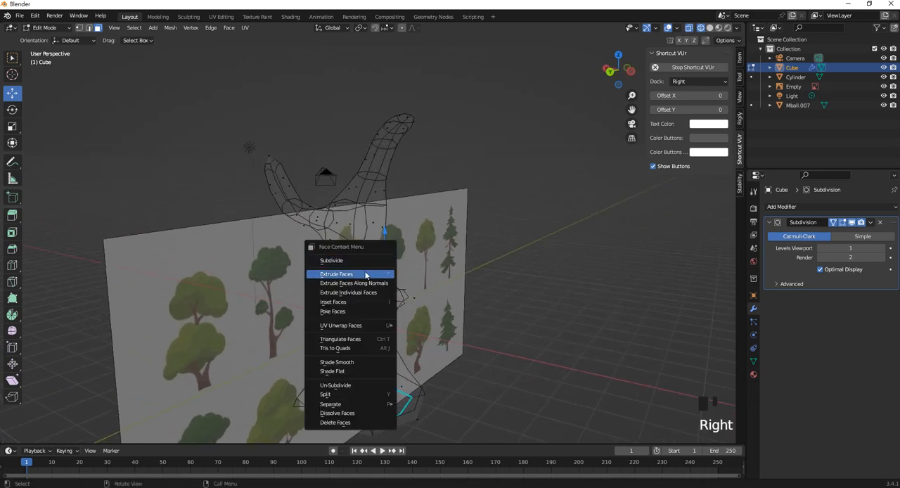
left_click(366, 274)
left_click(422, 272)
middle_click_drag(422, 271, 429, 247)
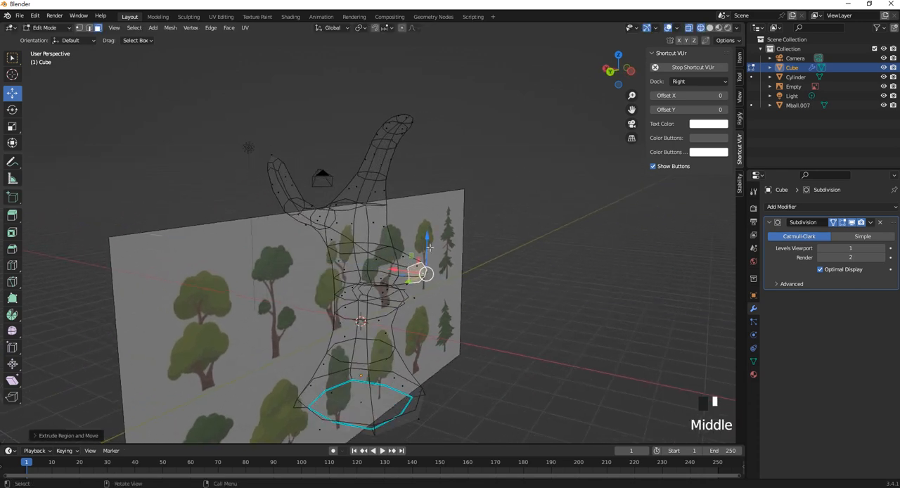
left_click_drag(428, 247, 427, 232)
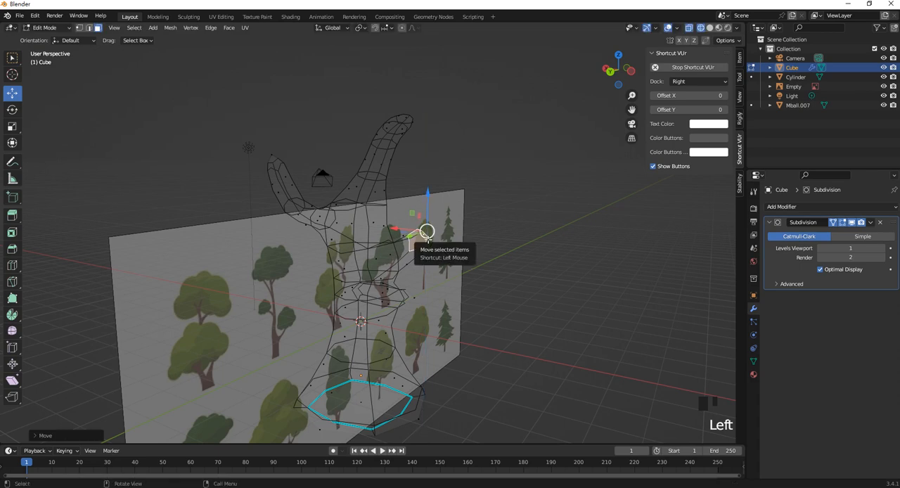
- Extrude the third branch's end face along its normal and raise the new end so it bends upward
right_click(397, 254)
left_click(408, 263)
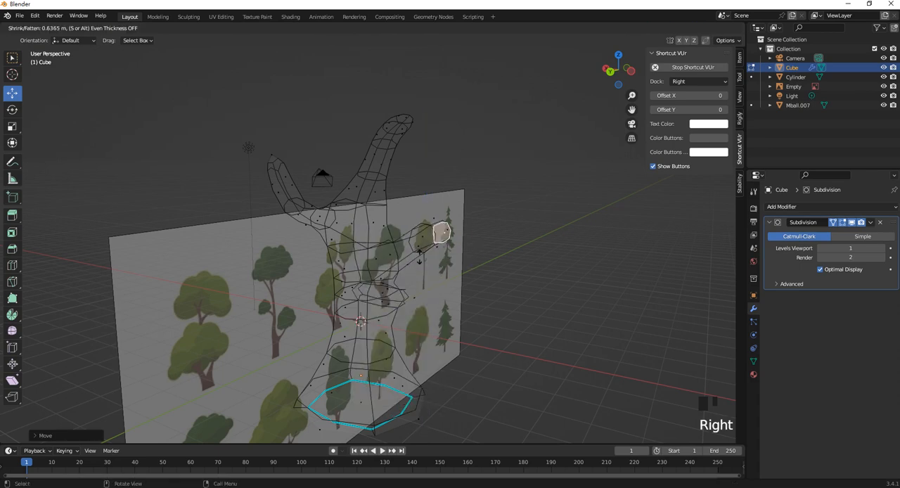
left_click(452, 244)
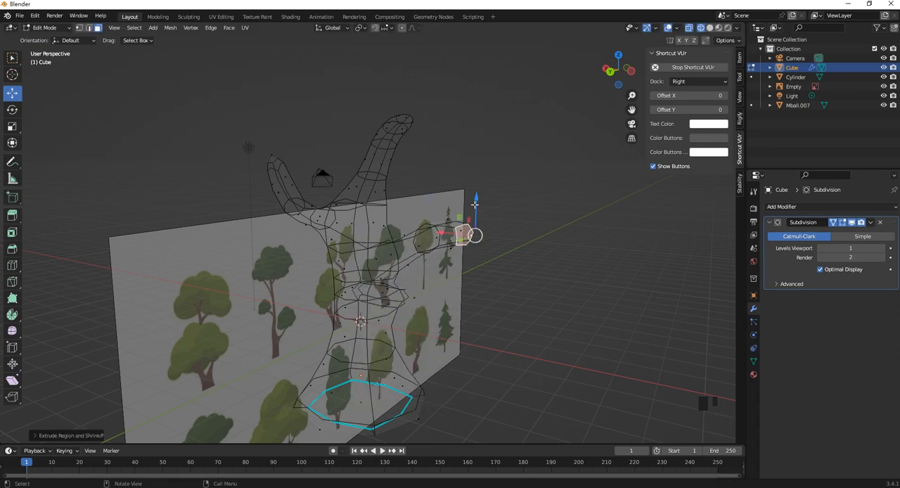
left_click_drag(475, 203, 475, 149)
- Select the vertices of the third branch's outer section, from the middle ring to the tip
middle_click_drag(443, 212, 470, 247)
mouse_move(470, 247)
middle_mouse_down("shift")
mouse_move(442, 254)
mouse_move(468, 264)
middle_mouse_up("shift")
left_click(81, 30)
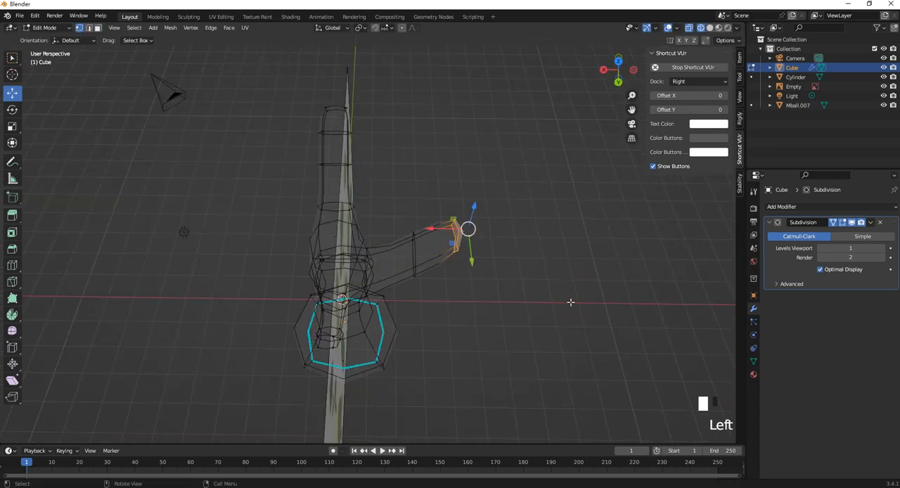
left_click_drag(532, 303, 393, 179)
middle_click_drag(425, 213, 450, 254)
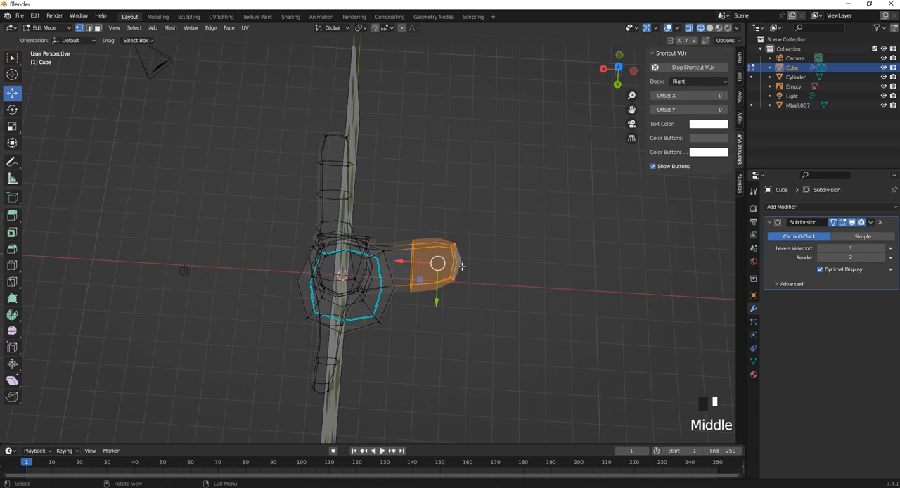
key("s")
key("z")
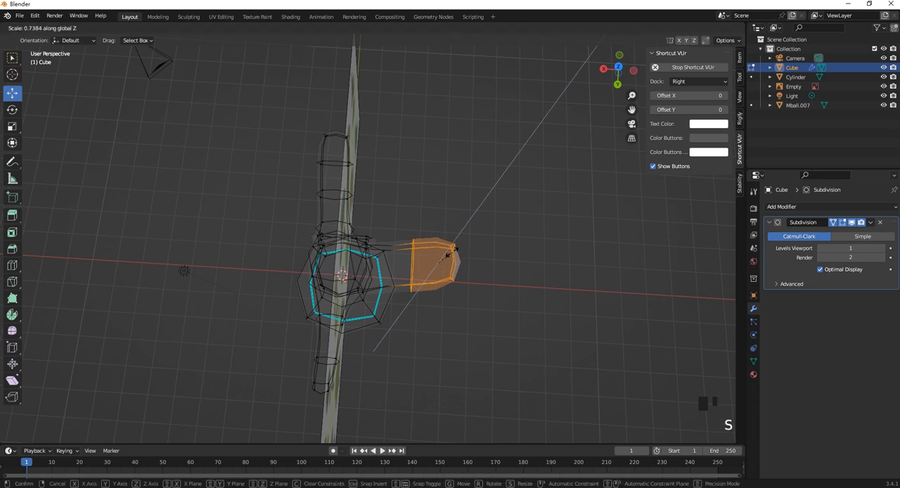
left_click(456, 218)
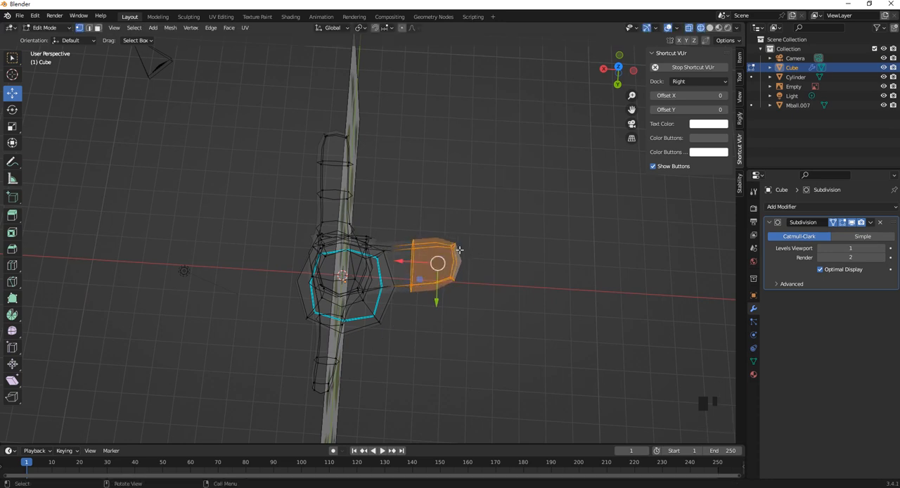
key("s")
key("x")
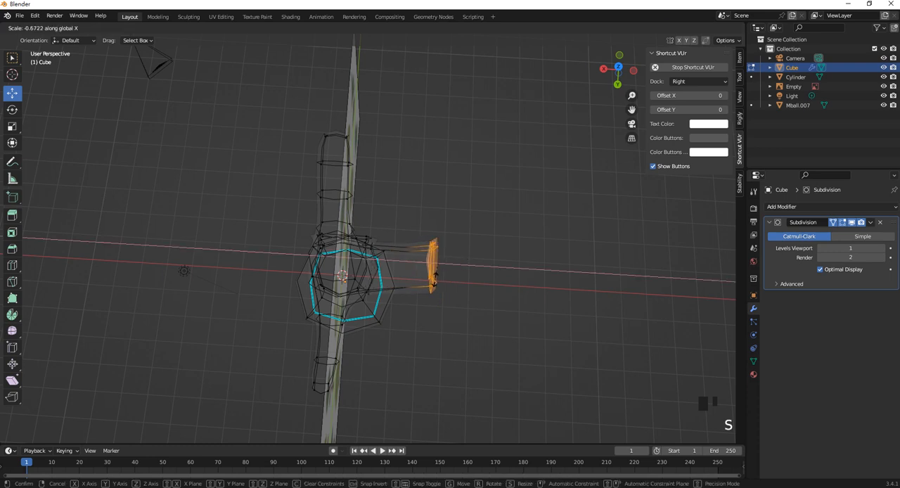
left_click(449, 272)
- Narrow the third branch's outer section along global Y to about 0.6 of its width
key("s")
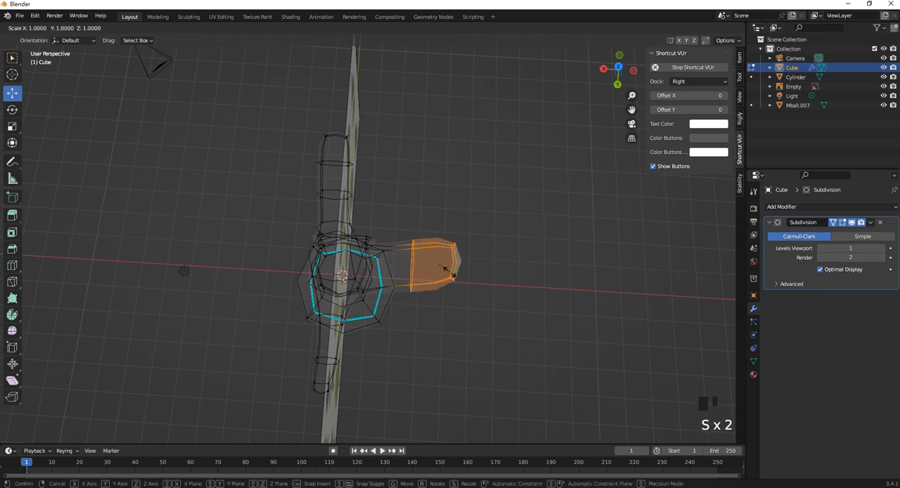
key("y")
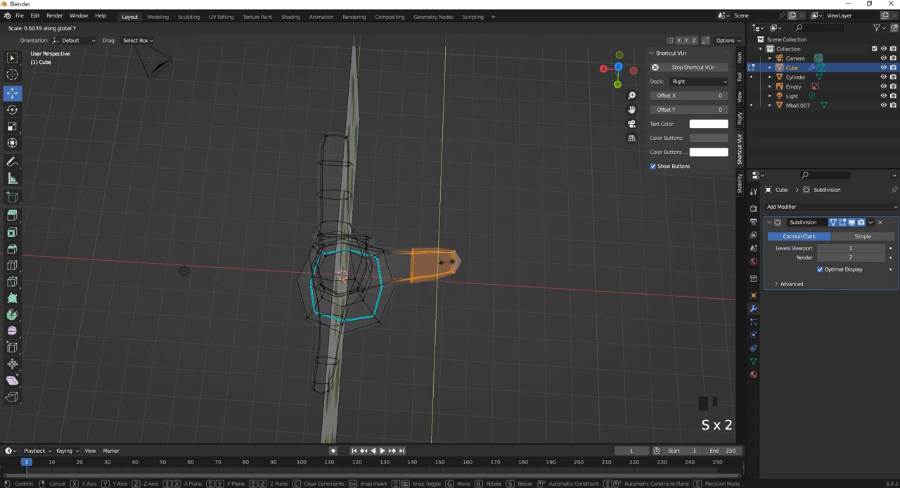
left_click(456, 257)
- Rotate the branch pointing along positive Y counterclockwise in the top view and shift it toward negative X
key("KP_7")
scroll(435, 236, "up", 1)
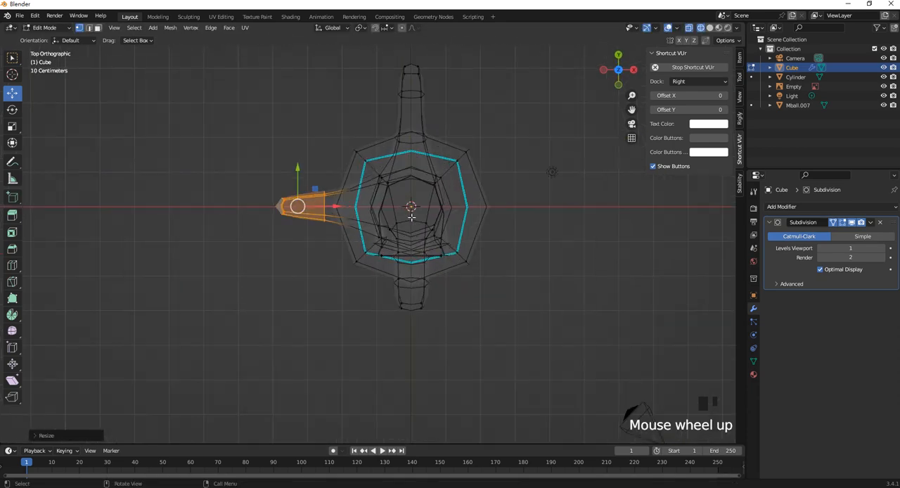
middle_click_drag(430, 173, 415, 203, "shift")
left_click_drag(376, 117, 467, 181)
scroll(434, 217, "up", 4)
left_click_drag(412, 166, 484, 196, "shift")
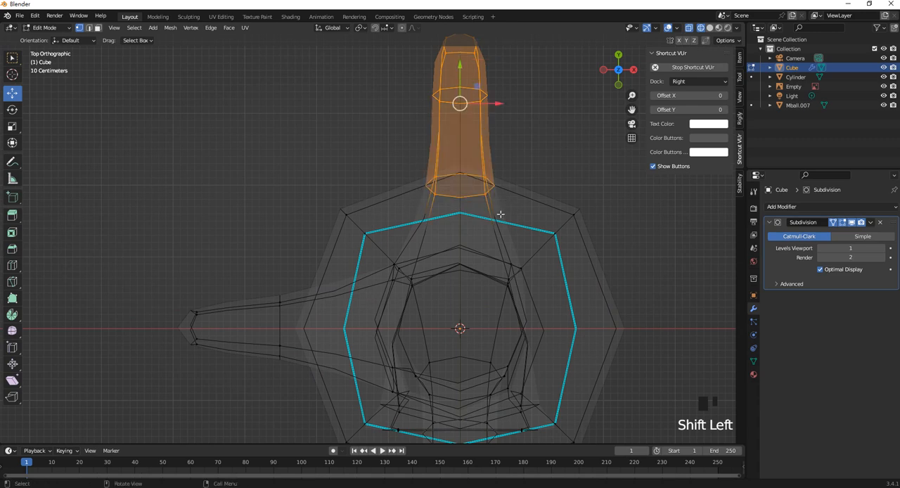
scroll(459, 173, "down", 3)
left_click_drag(452, 160, 429, 157)
key("ctrl+z")
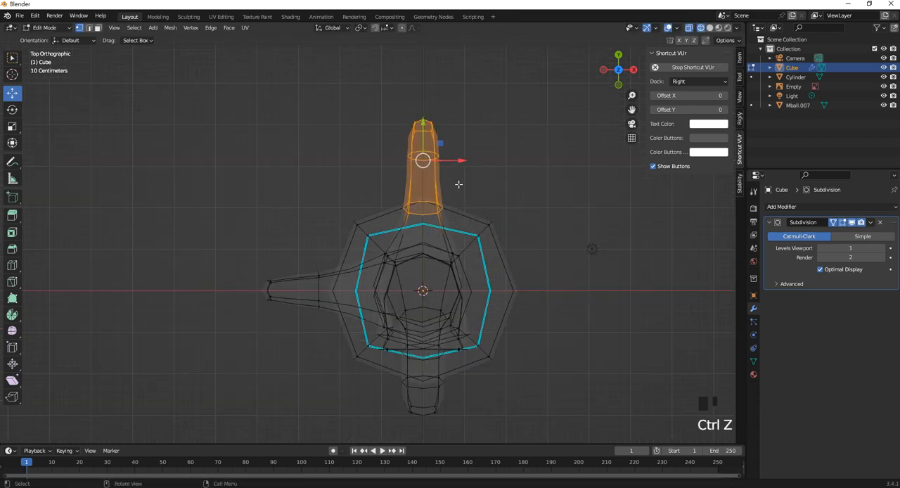
key("r")
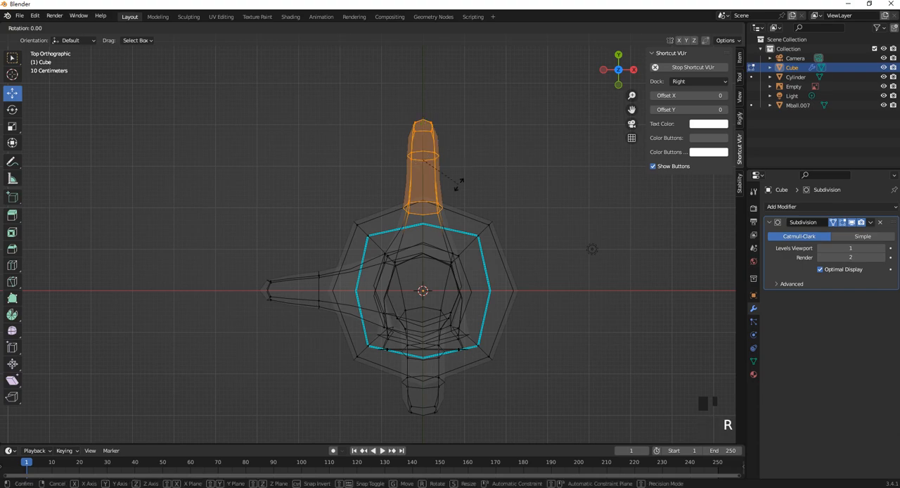
left_click(457, 164)
left_click_drag(457, 164, 422, 162)
- Rotate the longest branch clockwise in the top view and move it about 0.41 m toward negative X
middle_click_drag(421, 162, 355, 233)
left_click_drag(346, 214, 203, 81)
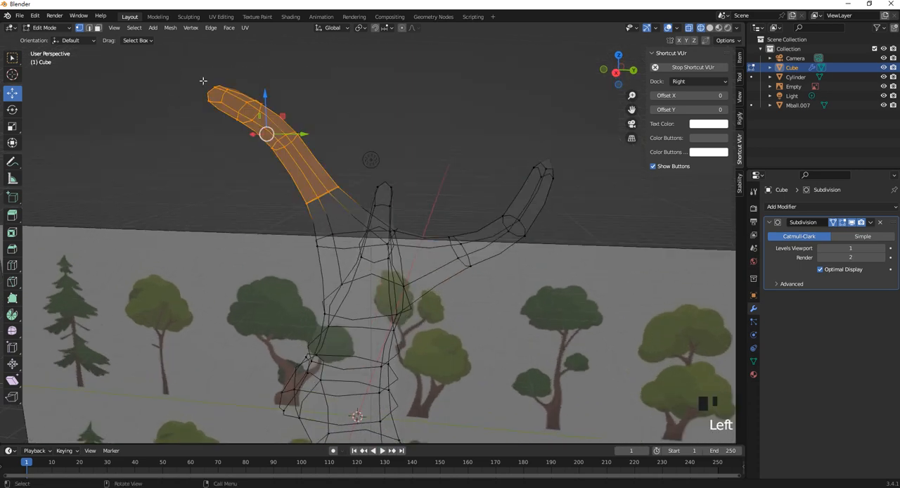
key("KP_7")
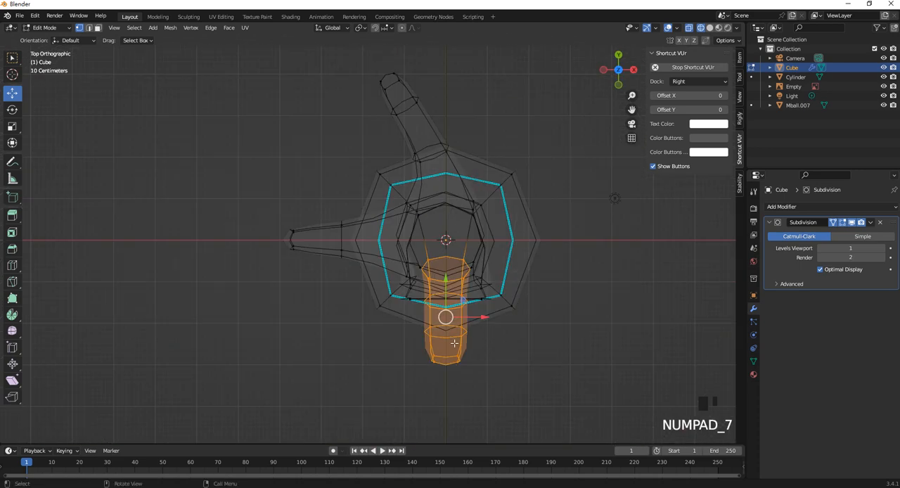
key("r")
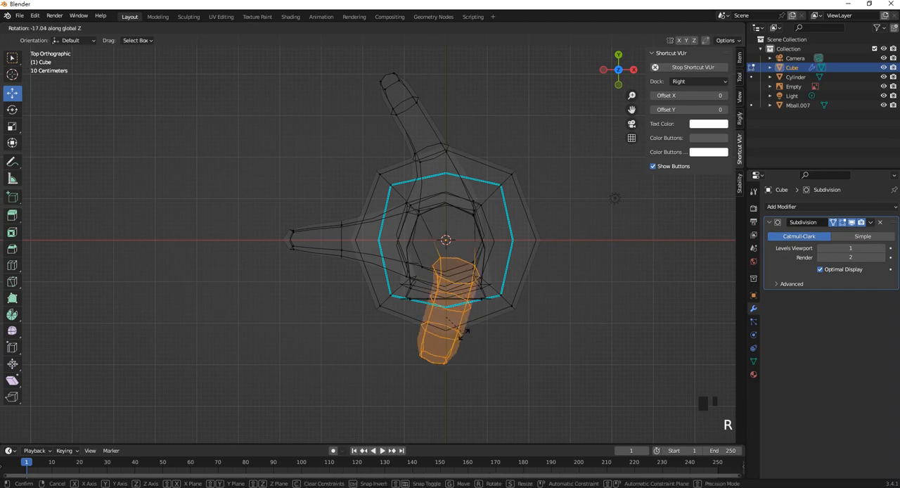
left_click(455, 332)
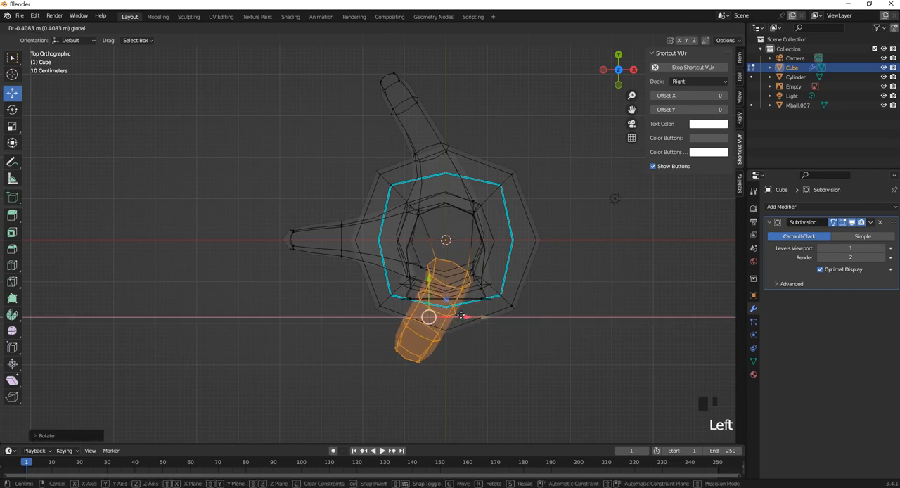
- Rotate the whole third branch, including its base faces, about 16° around Z in the top view and scale it down slightly
left_click_drag(247, 198, 356, 277)
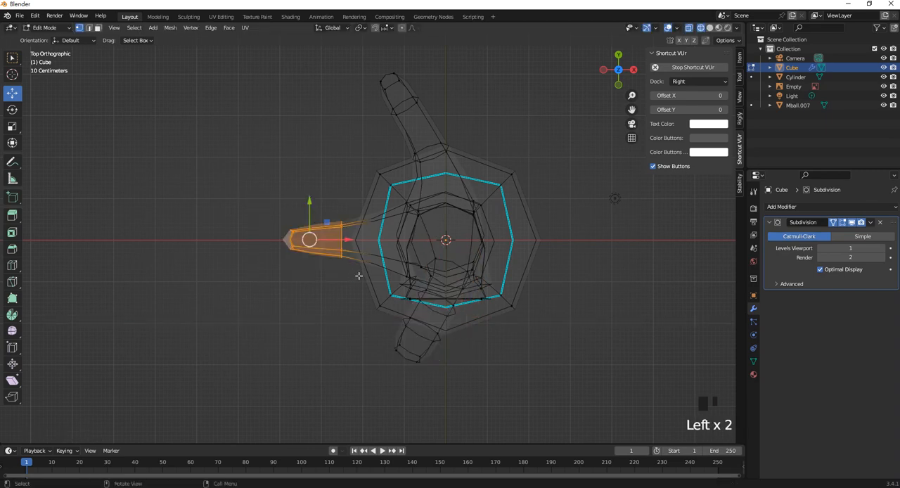
middle_click_drag(373, 270, 356, 221)
middle_click_drag(365, 308, 375, 289)
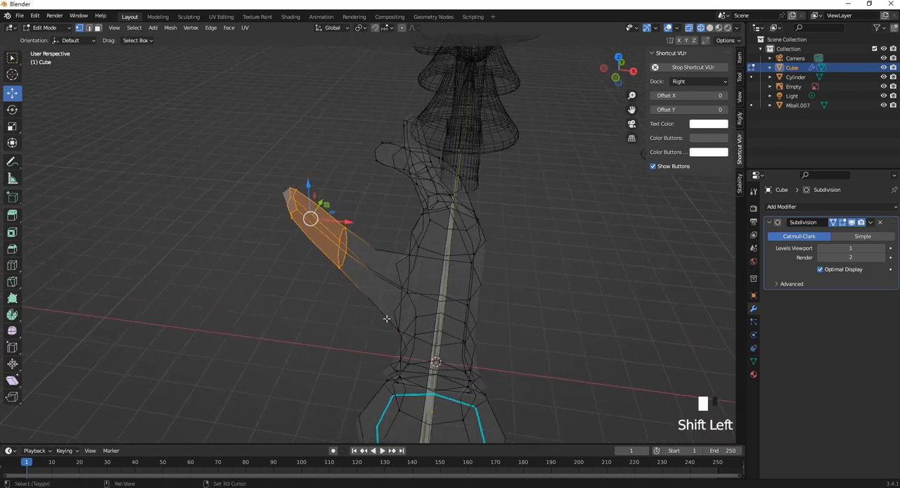
left_click_drag(386, 318, 342, 226, "shift")
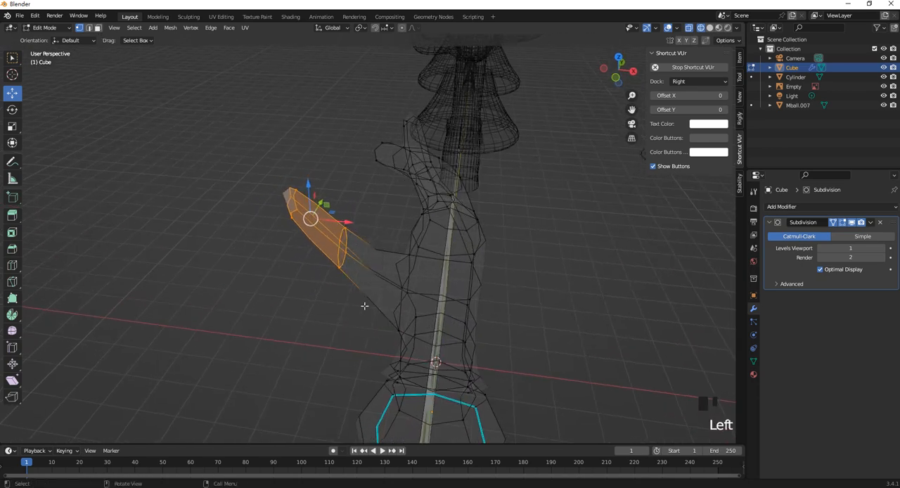
left_click(97, 27)
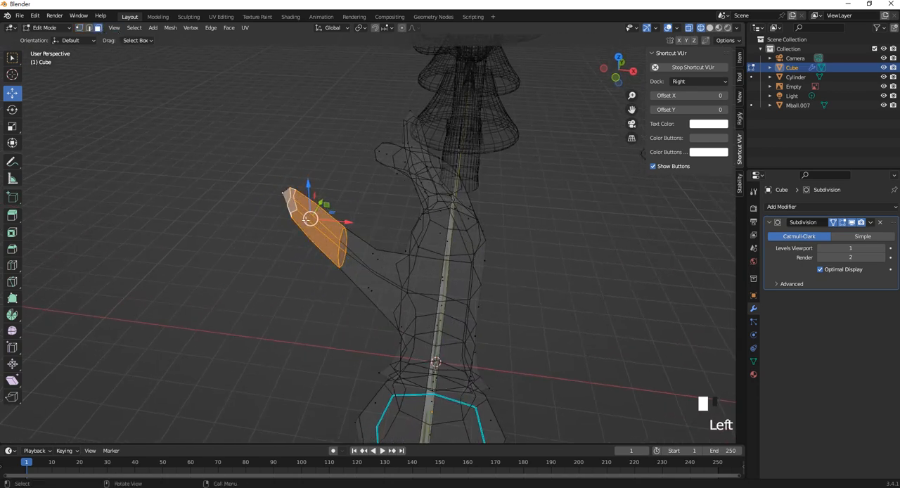
left_click(379, 243, "shift")
key("KP_7")
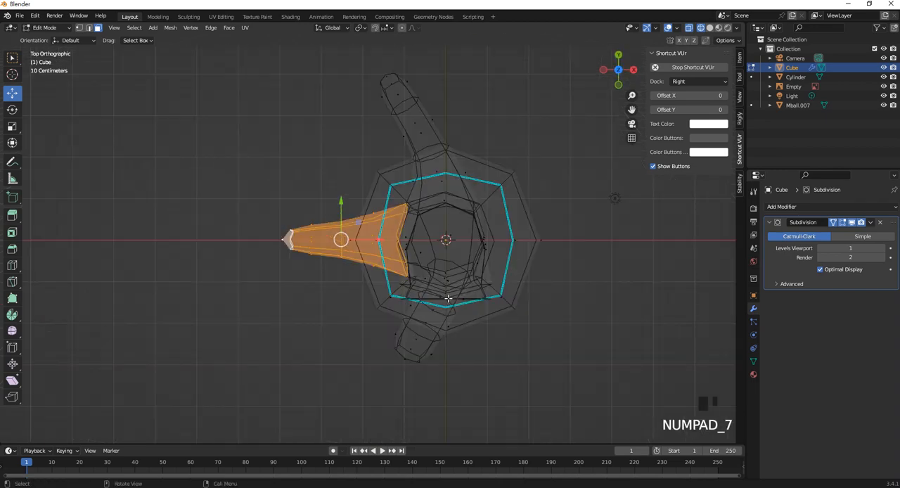
key("r")
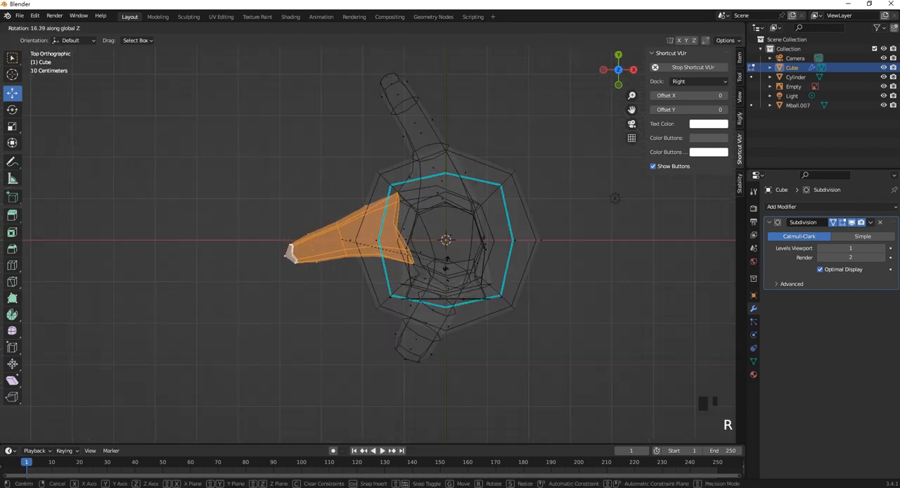
left_click(441, 265)
key("s")
left_click(376, 263)
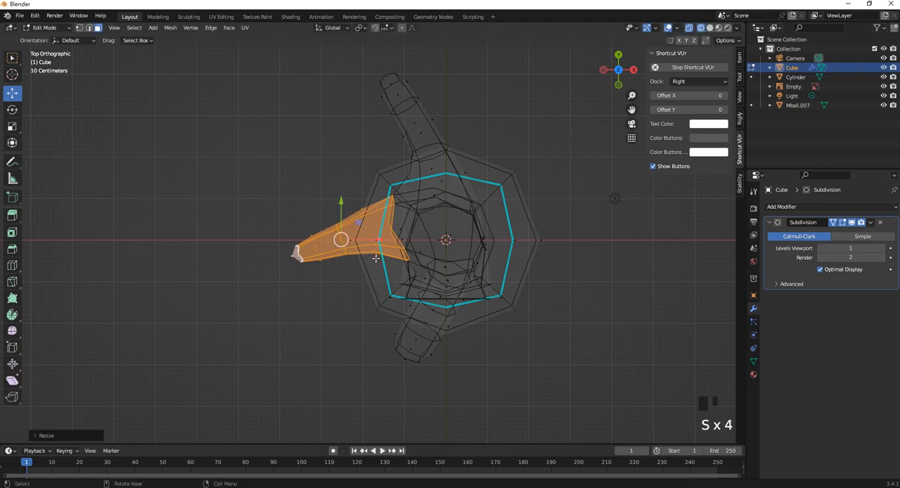
- Add a loop cut around the middle of the longest branch
middle_click_drag(376, 264, 187, 119)
scroll(299, 194, "up", 1)
key("ctrl+r")
left_click(371, 246)
left_click(360, 234)
- Extrude a side face near the middle of the longest branch about 1.08 m along its normal to start a side branch
left_click(98, 28)
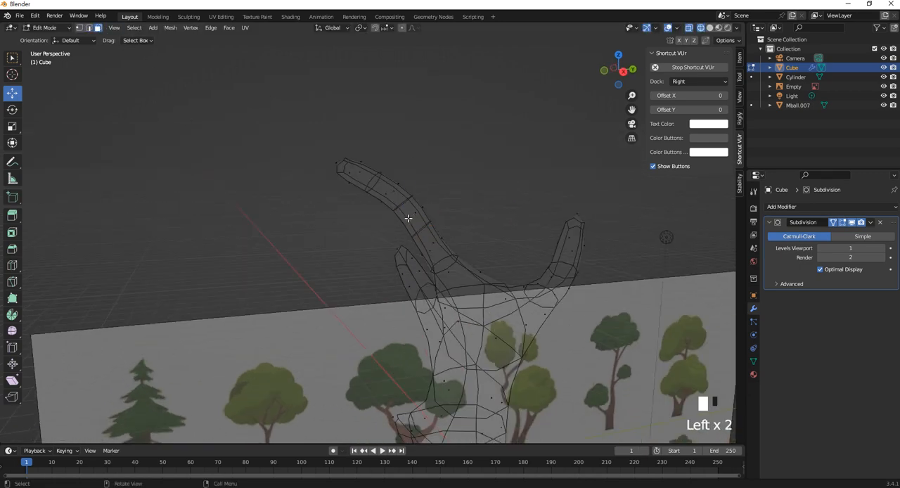
left_click(408, 218)
middle_click_drag(408, 218, 313, 229)
right_click(312, 232)
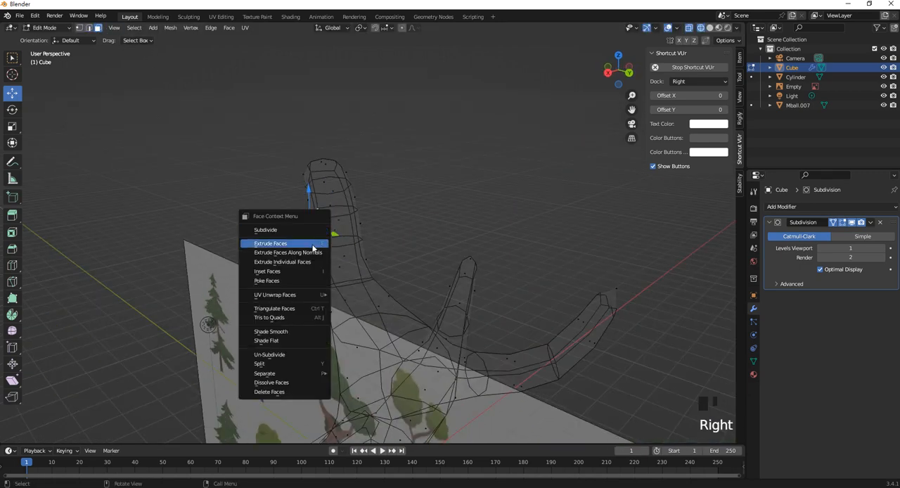
left_click(309, 252)
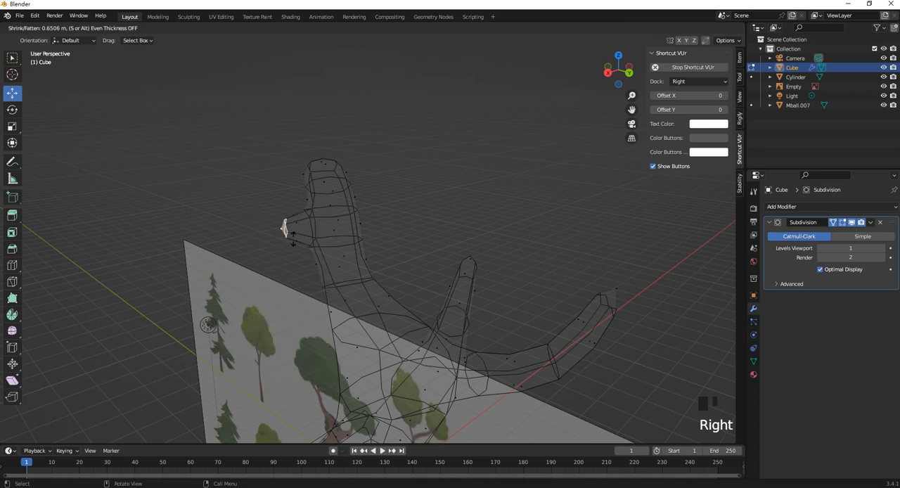
left_click(251, 232)
- Move the side branch's end face toward negative X and negative Y in the top view
key("KP_7")
scroll(508, 256, "up", 1)
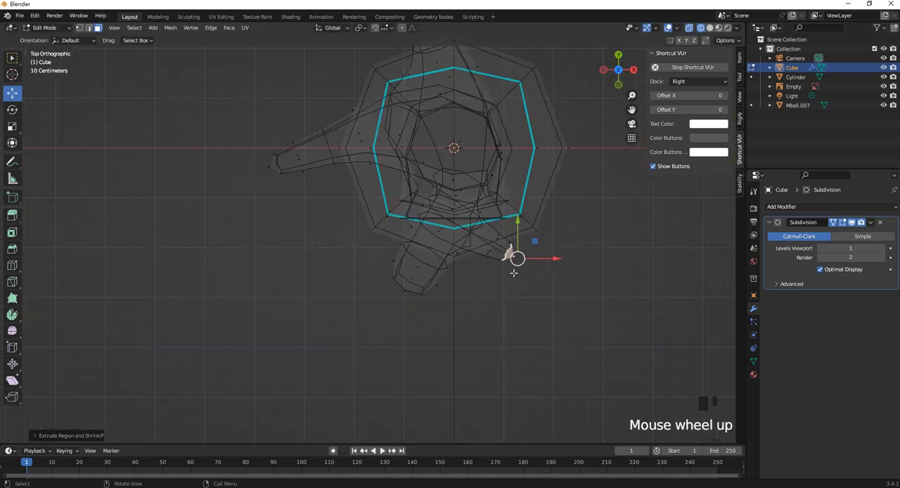
left_click_drag(514, 257, 488, 287)
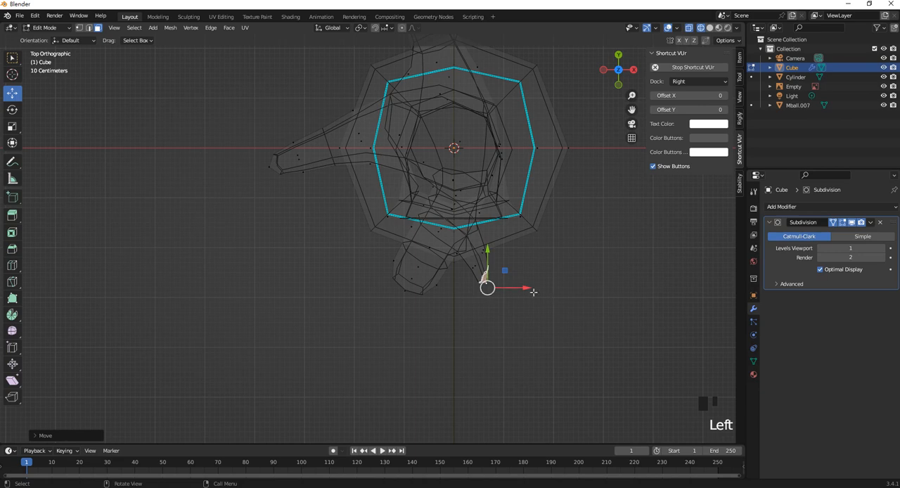
key("r")
key("x")
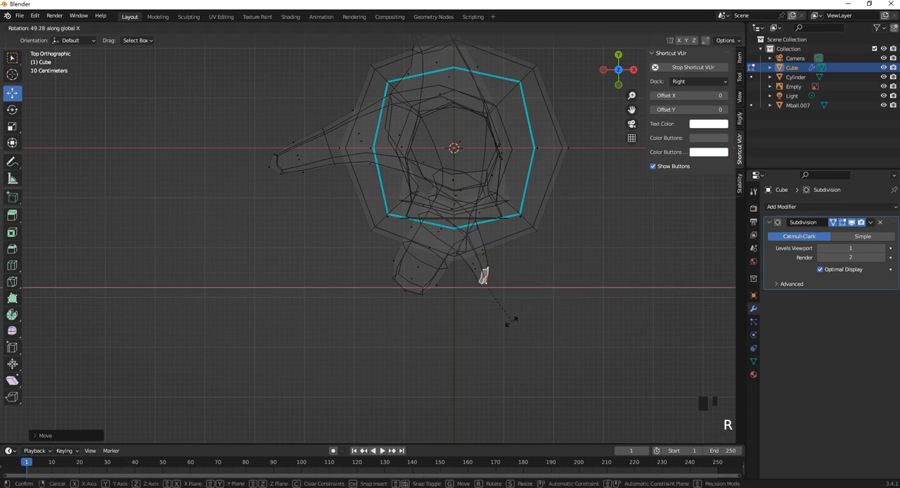
right_click(526, 303)
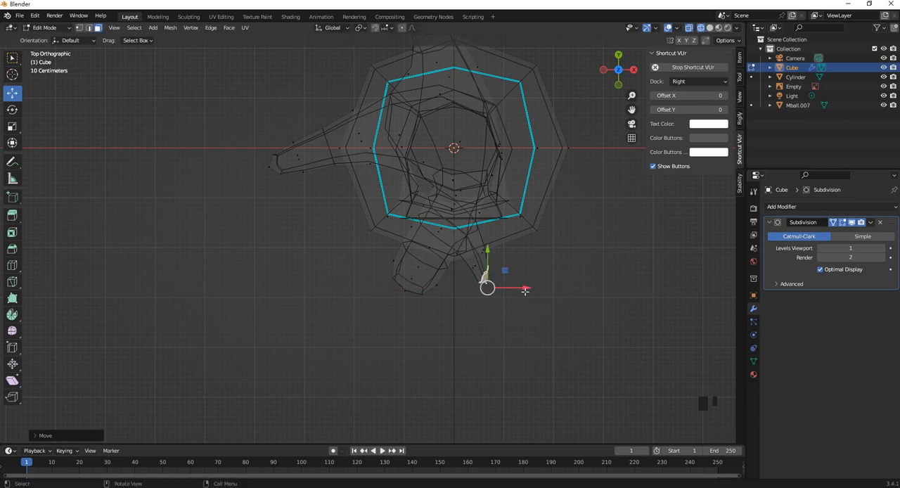
- Rotate the side branch's end face in the top view so it faces along negative Y
key("r")
left_click(497, 307)
- Extrude the side branch's end face outward along its normal and scale the new end down to taper it
right_click(487, 287)
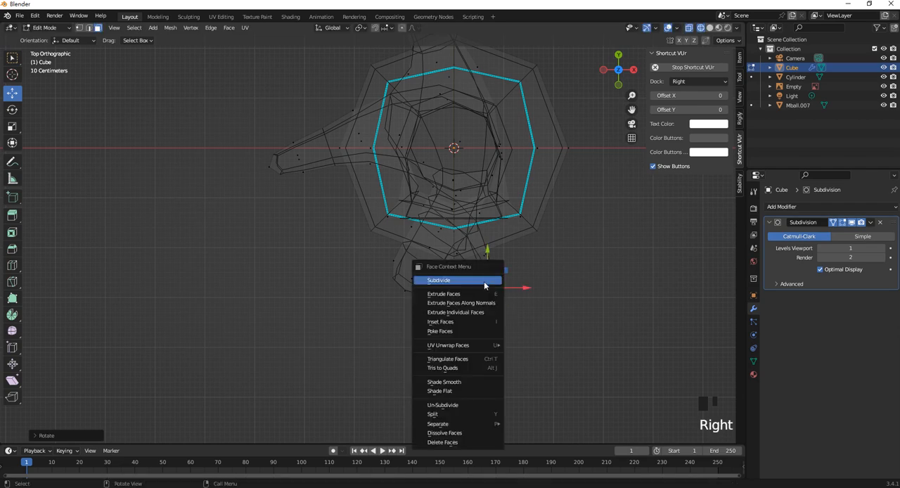
left_click(485, 307)
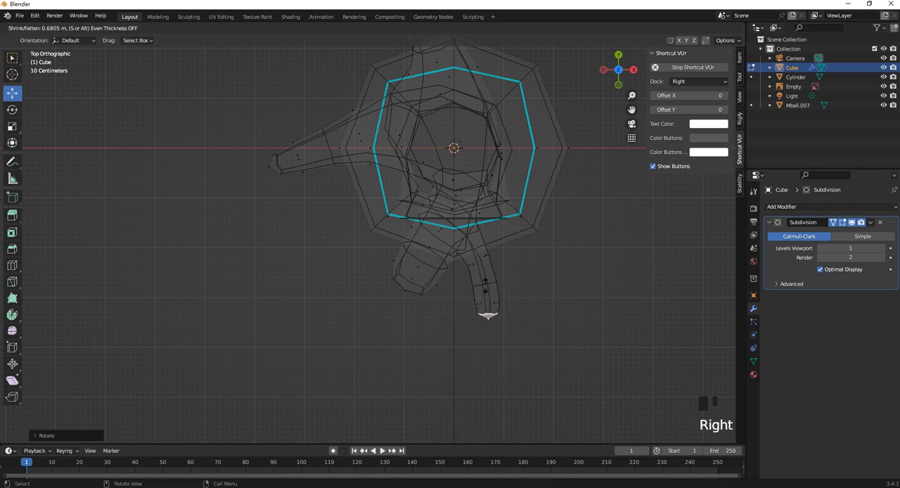
left_click(484, 327)
key("s")
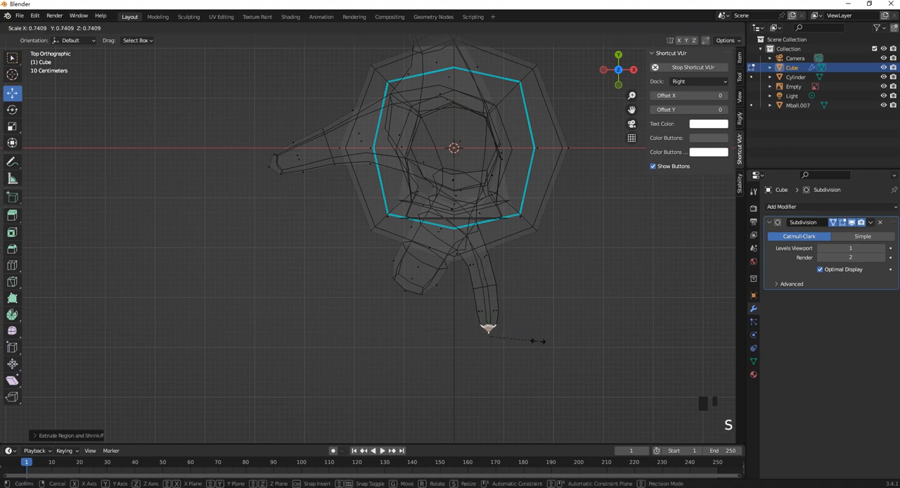
left_click(521, 333)
- Switch to edge selection and select the end edges of two branch tips, including the new side branch's tip
middle_click_drag(467, 289, 357, 184)
middle_click_drag(430, 244, 484, 275)
middle_click_drag(484, 276, 403, 229, "shift")
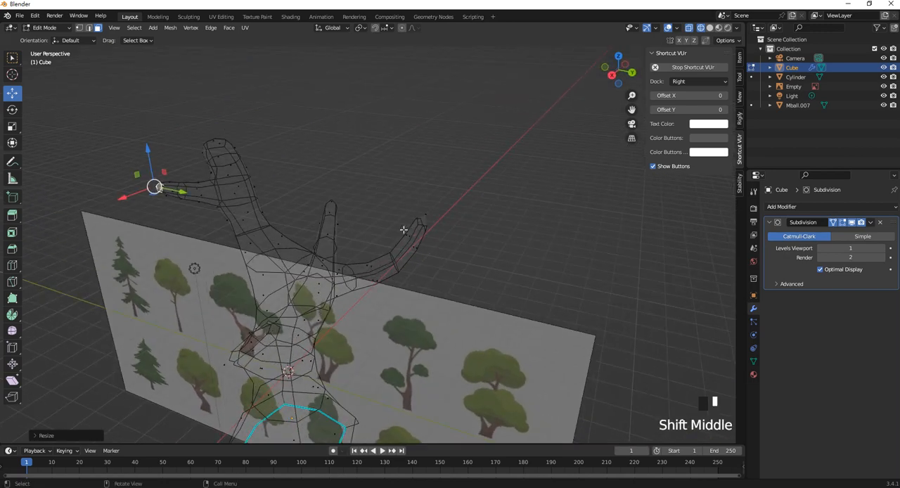
left_click(88, 27)
left_click_drag(443, 237, 404, 191)
middle_click_drag(354, 202, 341, 259)
left_click_drag(342, 237, 311, 215, "shift")
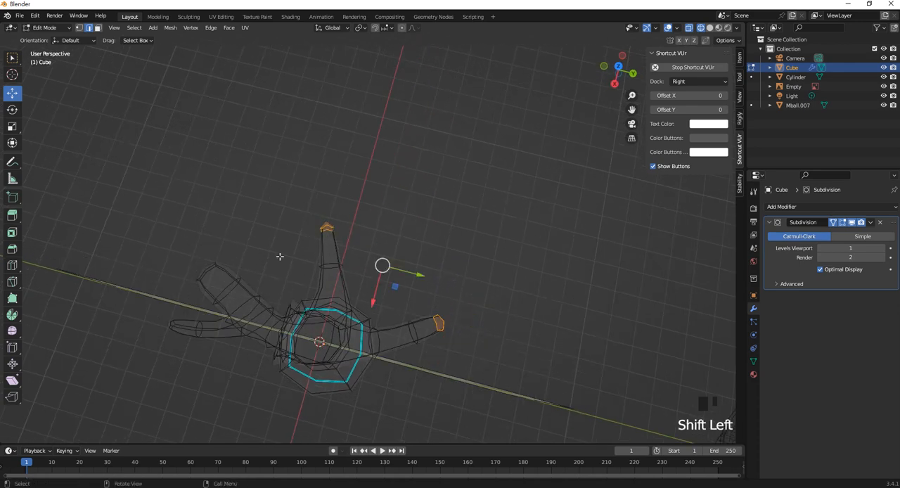
- Add the end edges of the remaining two branch tips to the edge selection
middle_click_drag(263, 260, 358, 239, "shift")
middle_click_drag(358, 239, 358, 199)
left_click_drag(359, 178, 321, 205, "shift")
middle_click_drag(302, 268, 310, 239)
left_click_drag(313, 242, 268, 202, "shift")
left_click_drag(320, 244, 296, 205, "ctrl")
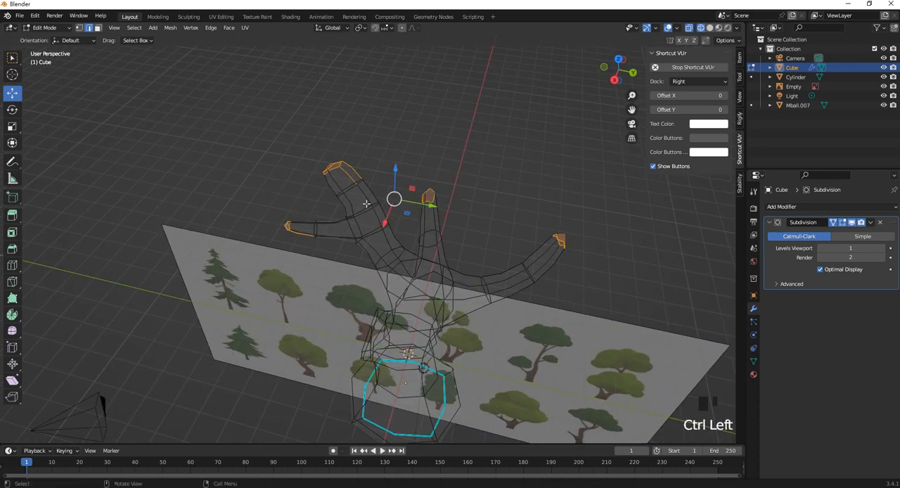
- Deselect the stray lengthwise edges, mark the four branch-tip edge loops as sharp, and bevel them
left_click_drag(367, 202, 349, 154, "ctrl")
left_click_drag(343, 232, 293, 195, "ctrl")
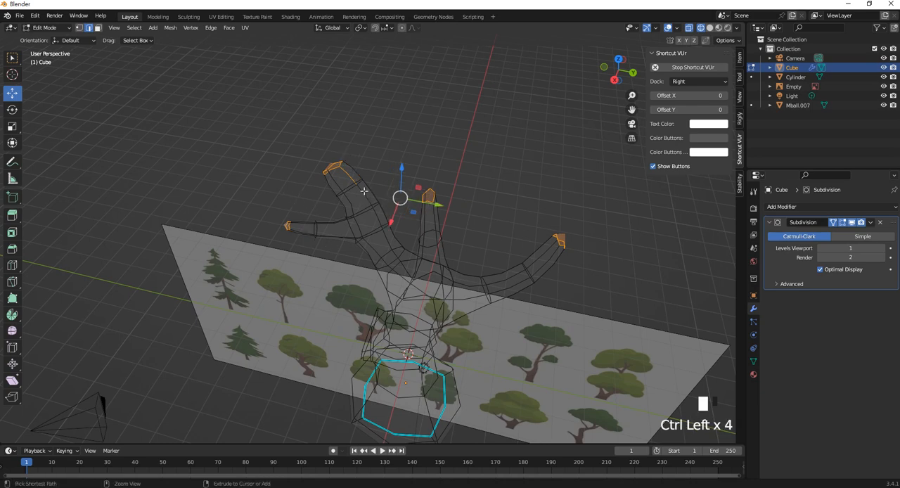
left_click_drag(364, 190, 347, 182, "ctrl")
right_click(566, 239)
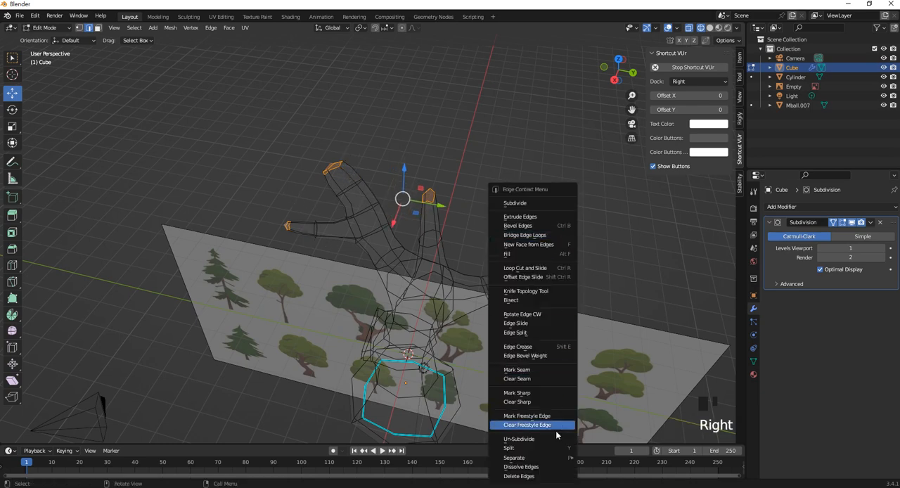
left_click(552, 392)
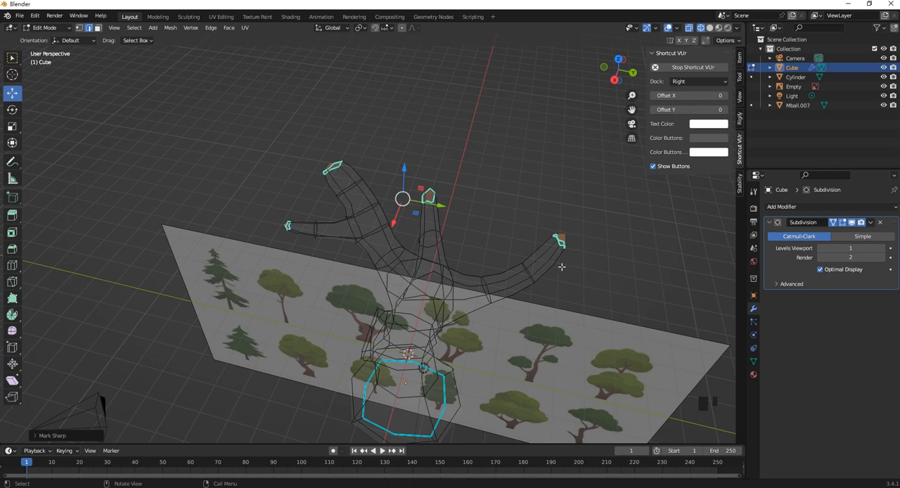
key("ctrl+b")
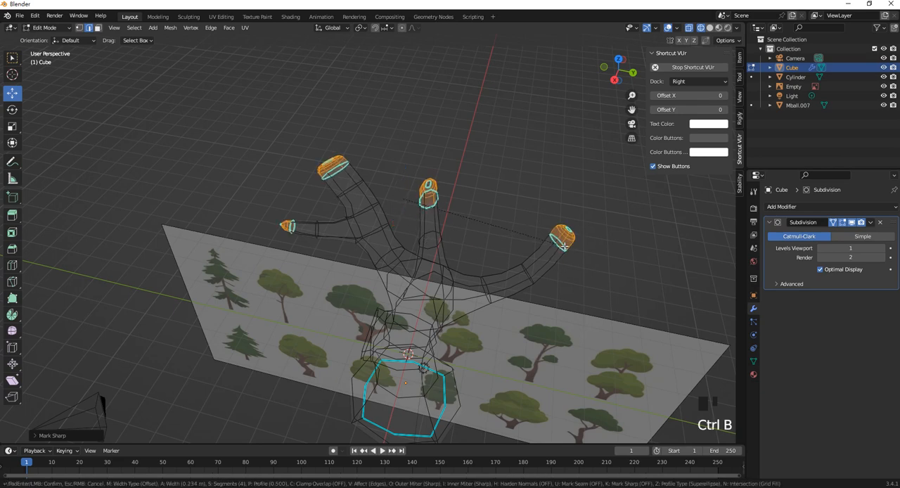
left_click(558, 243)
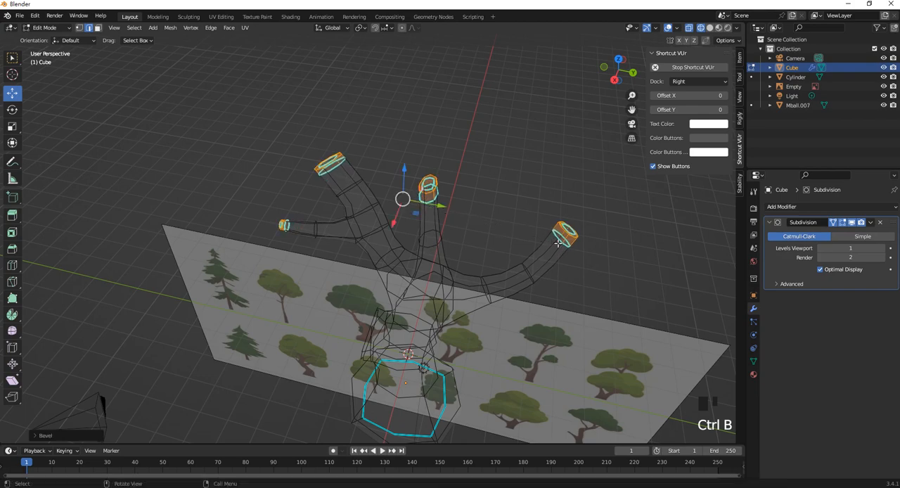
- Leave Edit Mode, deselect the tree, and switch the viewport to solid shading
middle_click_drag(439, 260, 452, 233)
scroll(458, 220, "down", 2)
key("Tab")
left_click(467, 190)
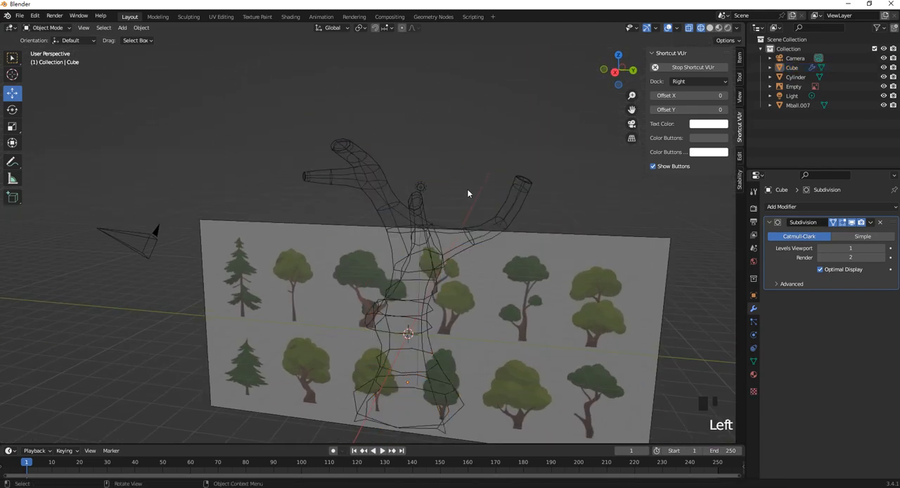
mouse_move(466, 190)
middle_mouse_down()
mouse_move(400, 197)
mouse_move(457, 220)
middle_mouse_up()
key("z")
left_click(518, 217)
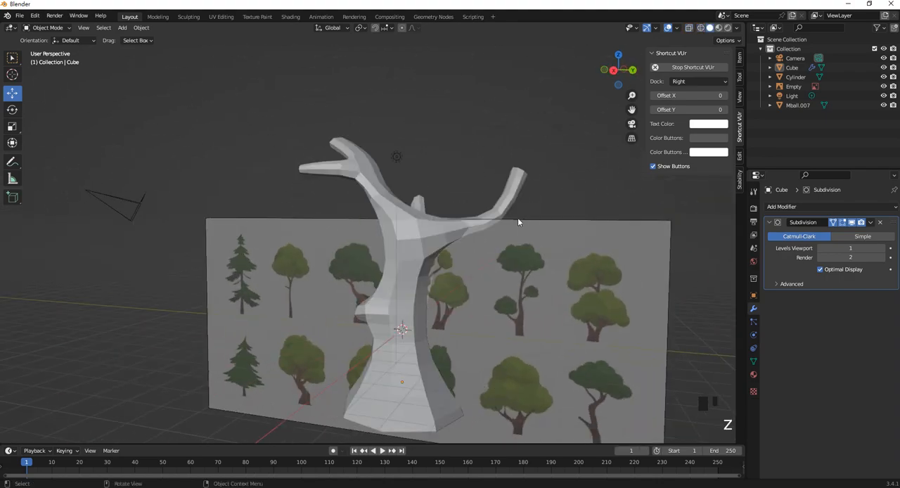
- Select the tree trunk mesh and enter Edit Mode close to the short stub on its side
mouse_move(518, 217)
middle_mouse_down()
mouse_move(400, 190)
mouse_move(499, 193)
mouse_move(515, 262)
mouse_move(377, 218)
mouse_move(435, 261)
mouse_move(383, 240)
mouse_move(350, 199)
middle_mouse_up()
scroll(435, 261, "up", 2)
left_click(350, 199)
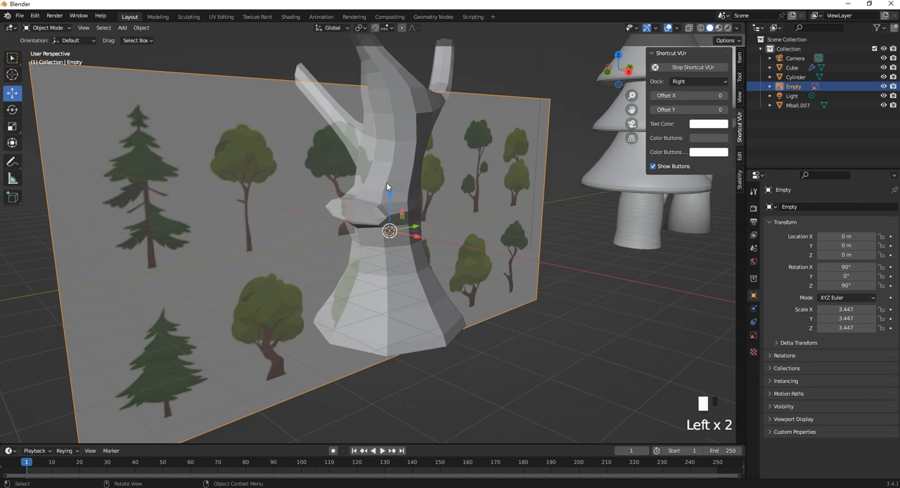
left_click(386, 182)
key("Tab")
scroll(386, 182, "up", 3)
- Select the end face of the short trunk stub and scale it along global X to about 0.27
left_click(354, 196)
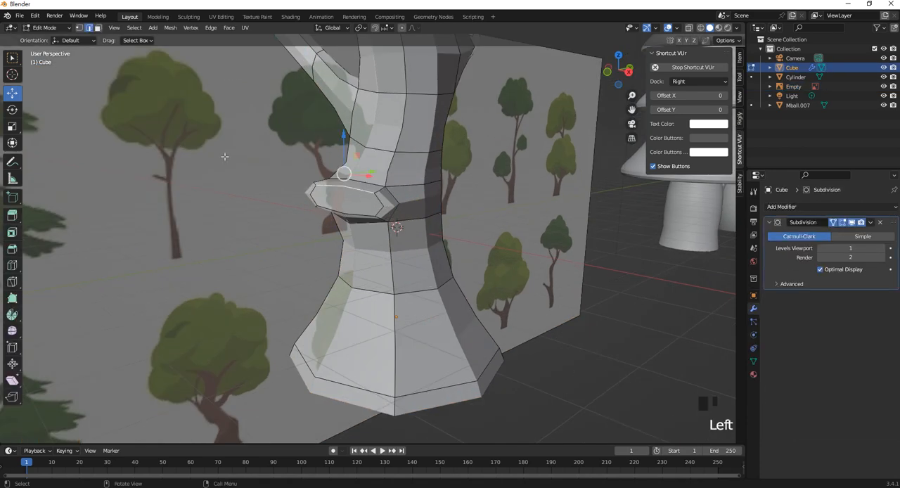
left_click(97, 27)
left_click(359, 204)
middle_click_drag(358, 204, 362, 217)
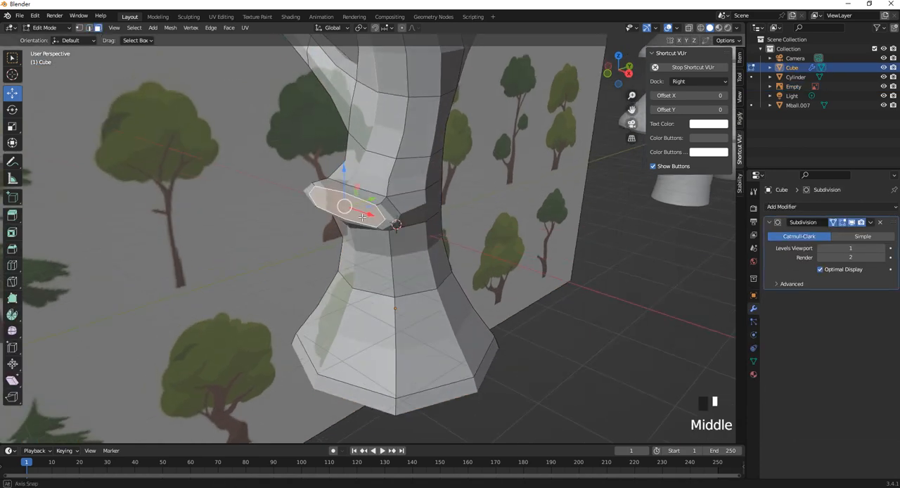
key("s")
key("x")
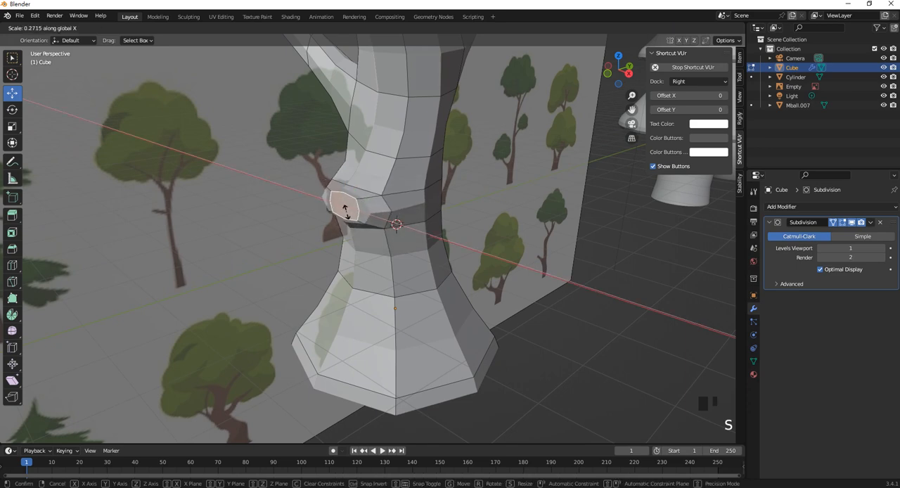
left_click(344, 207)
scroll(344, 208, "down", 5)
middle_click_drag(344, 207, 399, 251)
- Switch the tree to vertex selection and select the vertices along one side of the thick upper branch
key("Tab")
middle_click_drag(410, 151, 369, 203)
left_click(388, 194)
left_click(388, 193)
key("Tab")
scroll(380, 204, "up", 3)
left_click(80, 27)
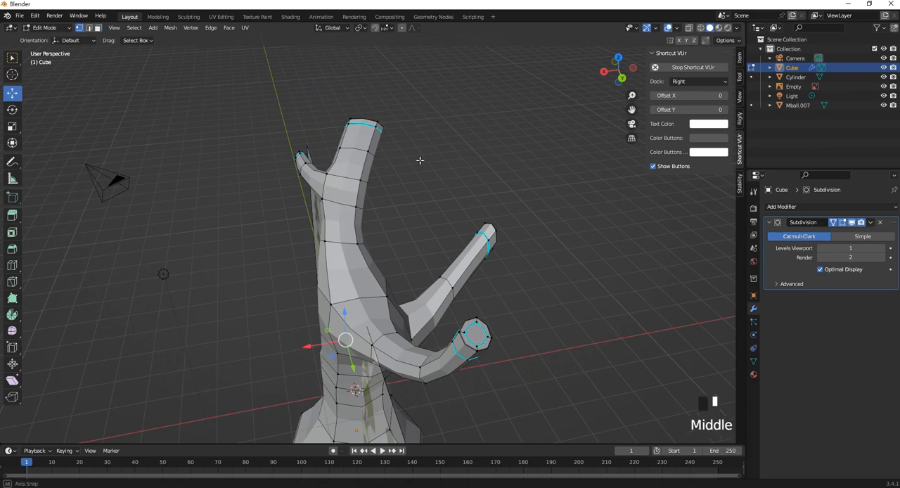
middle_click_drag(418, 161, 408, 215)
left_click_drag(408, 214, 332, 102)
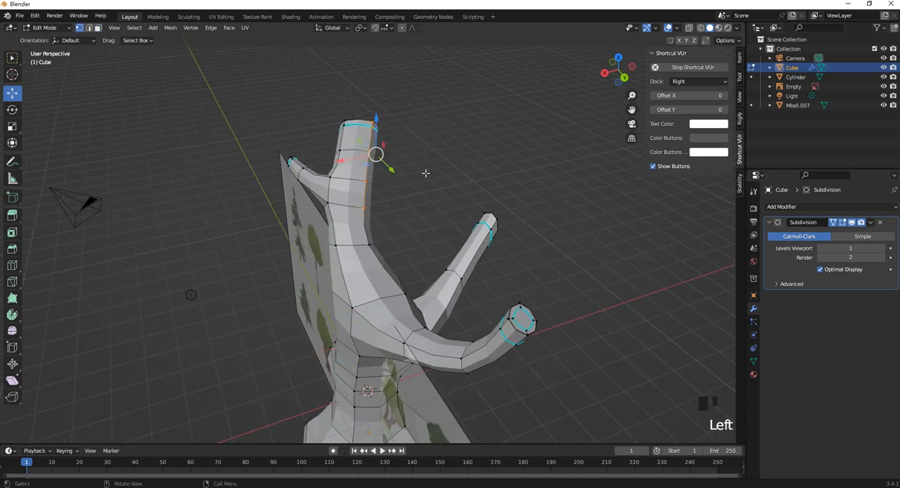
- Try to shift the selected side vertices of the thick branch toward positive X in the top view
key("KP_7")
scroll(415, 159, "up", 3)
left_click_drag(396, 227, 411, 227)
key("ctrl+z")
- In wireframe shading, extend the selection to the hidden vertices along that side of the thick branch up to its tip
scroll(378, 280, "down", 2)
scroll(369, 283, "up", 4)
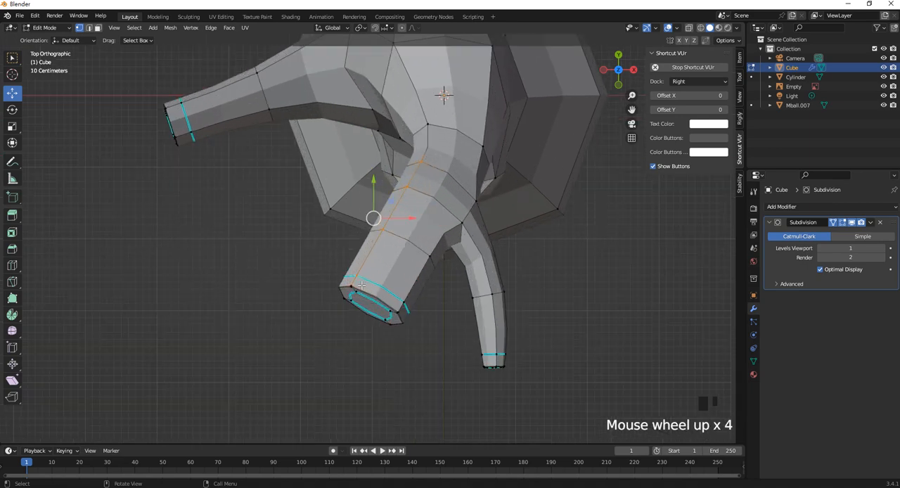
key("z")
left_click(341, 282, "shift")
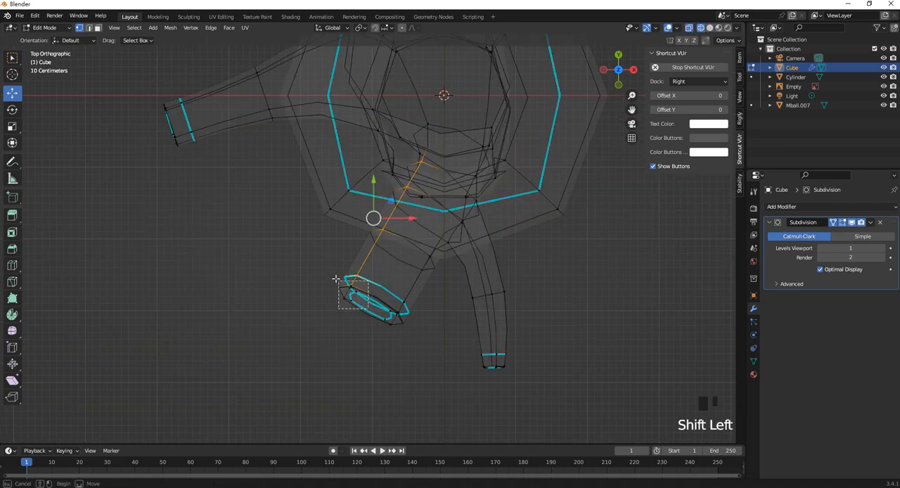
left_click(382, 230, "shift")
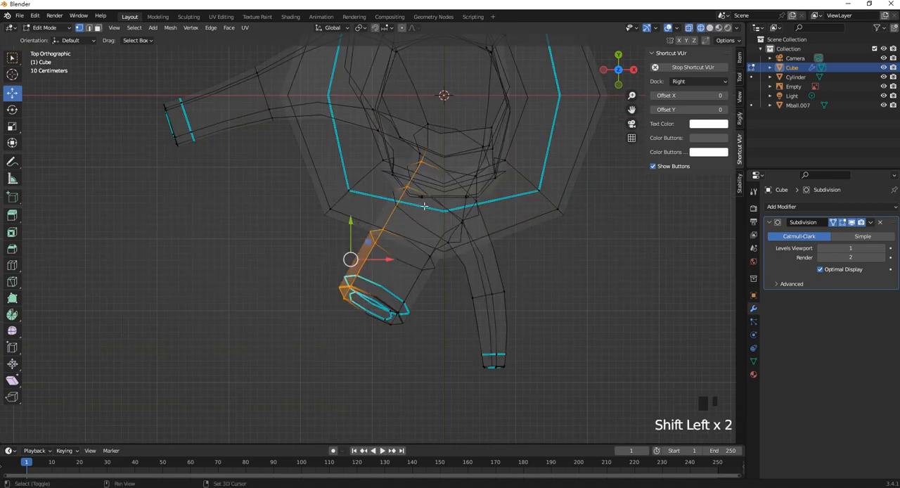
left_click(416, 176, "shift")
left_click(426, 175, "shift")
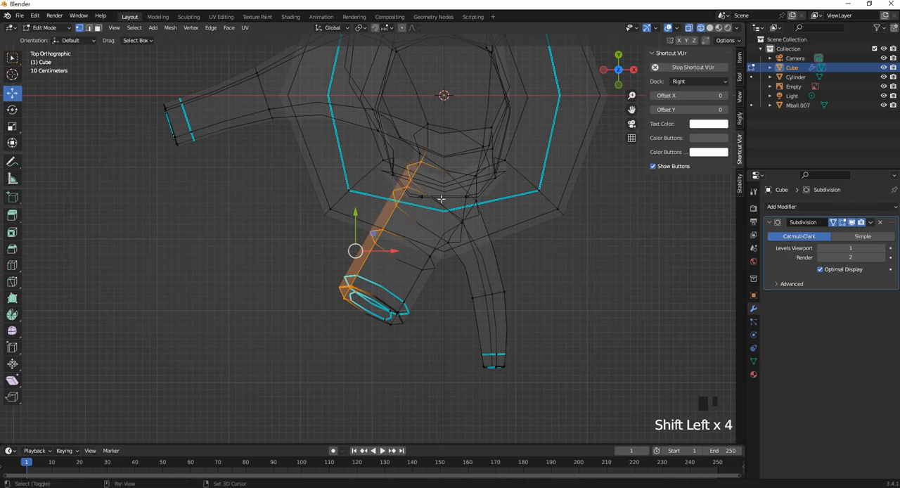
- Move the selected side vertices slightly toward positive X and negative Y in the top view to slim the thick branch
mouse_move(442, 218)
middle_mouse_down()
mouse_move(446, 148)
mouse_move(430, 209)
middle_mouse_up()
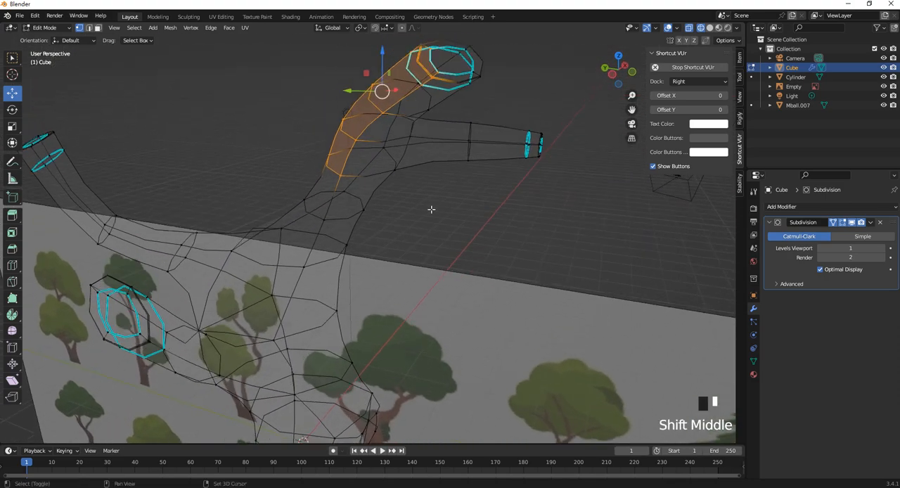
scroll(430, 208, "down", 3)
scroll(430, 208, "down", 4)
key("KP_7")
scroll(382, 261, "up", 6)
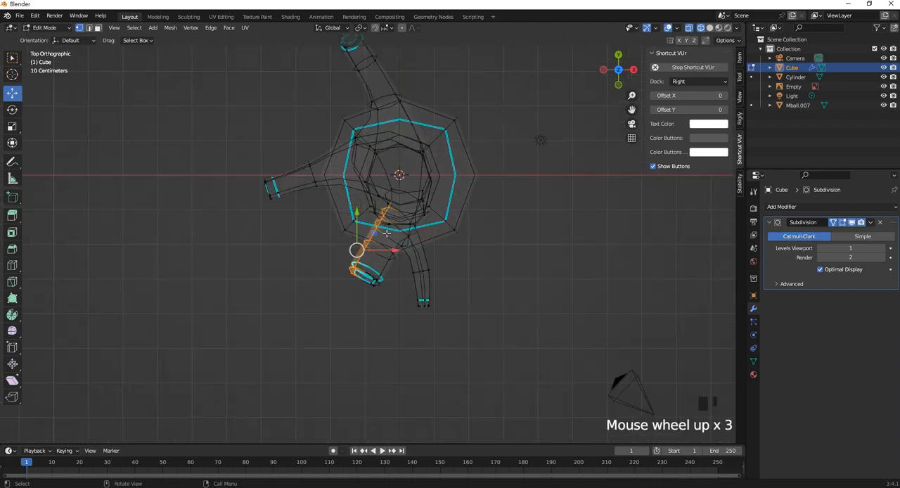
left_click_drag(381, 262, 400, 261)
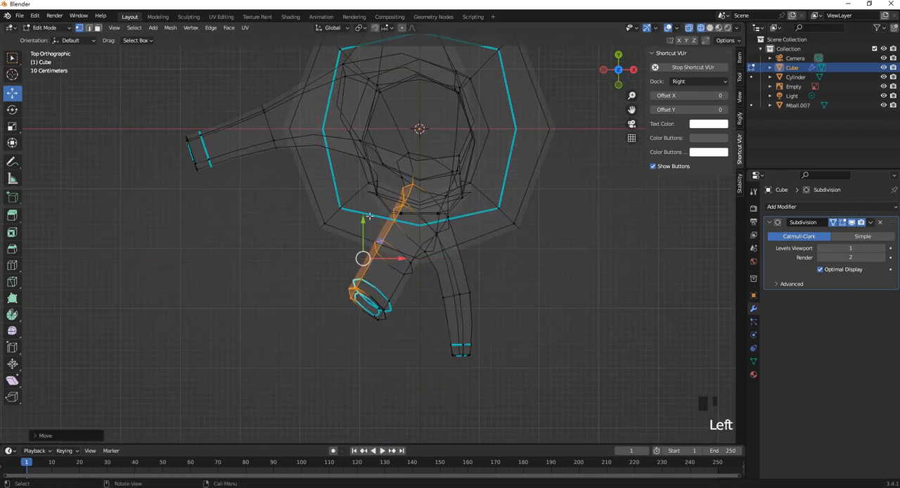
left_click_drag(364, 218, 366, 230)
scroll(454, 234, "down", 4)
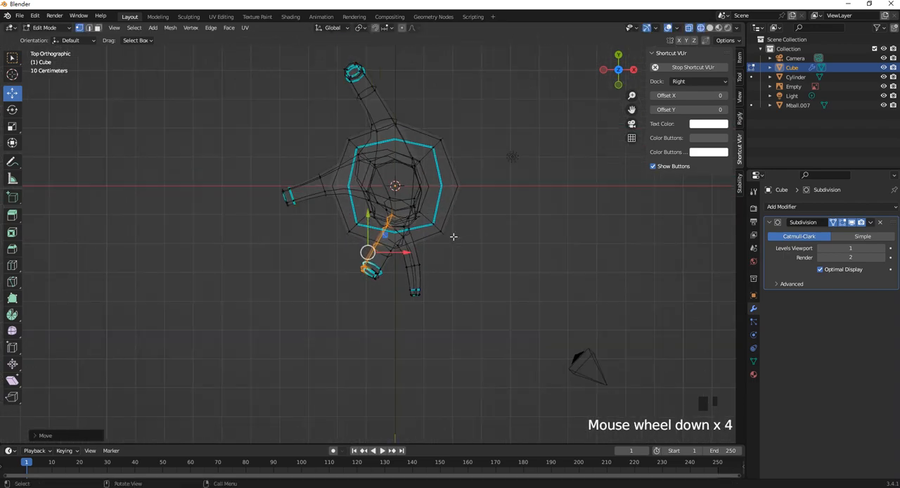
middle_click_drag(454, 235, 439, 203)
- Leave Edit Mode and show the whole tree with the reference image in the right orthographic view
key("Tab")
key("KP_3")
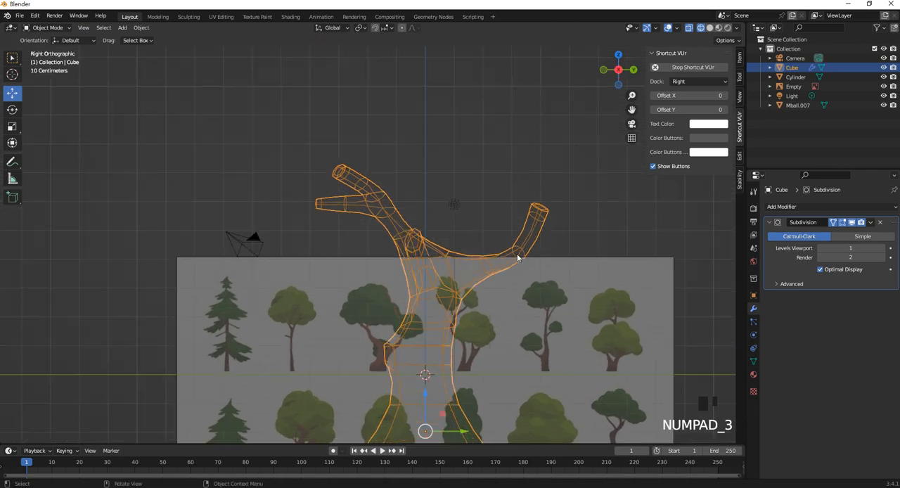
scroll(429, 232, "down", 2)
middle_click_drag(429, 232, 434, 301, "shift")
key("shift+a")
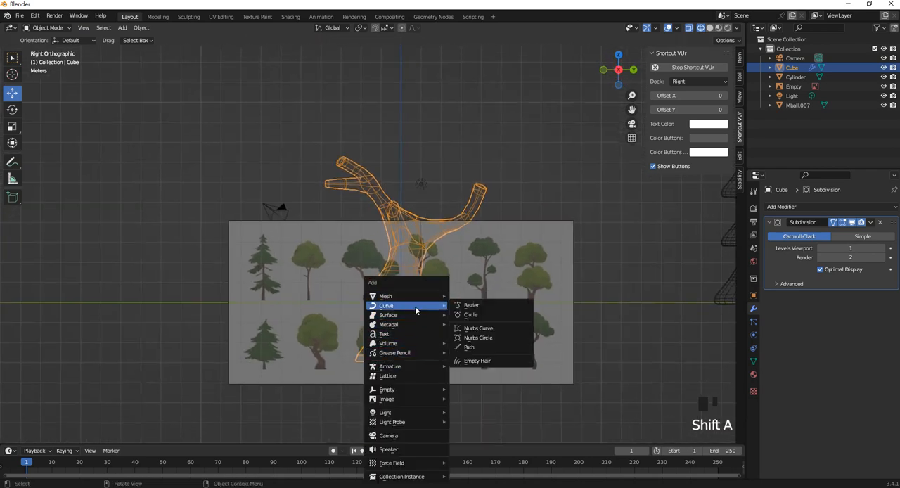
mouse_move(414, 297)
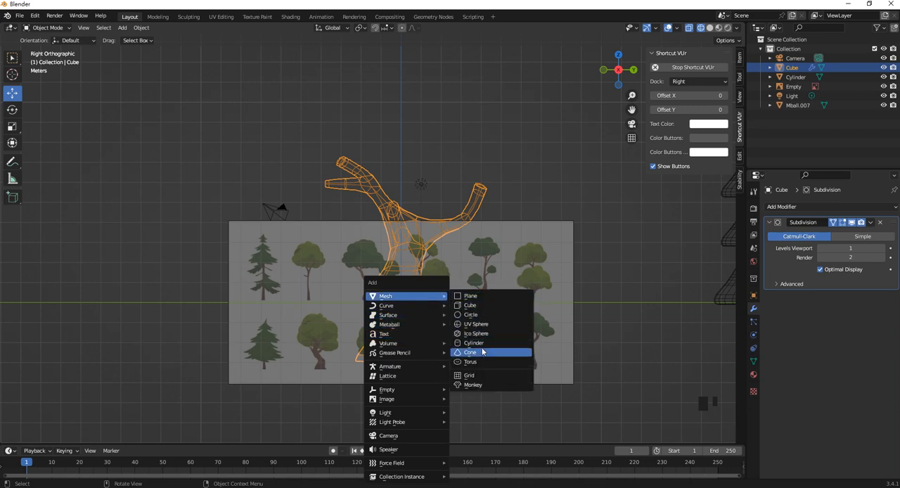
left_click(485, 326)
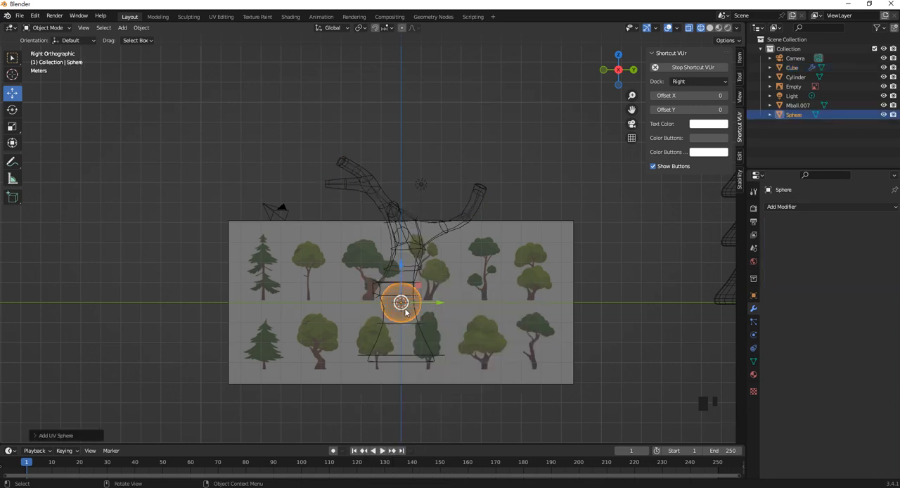
left_click_drag(404, 308, 410, 279)
key("ctrl+z")
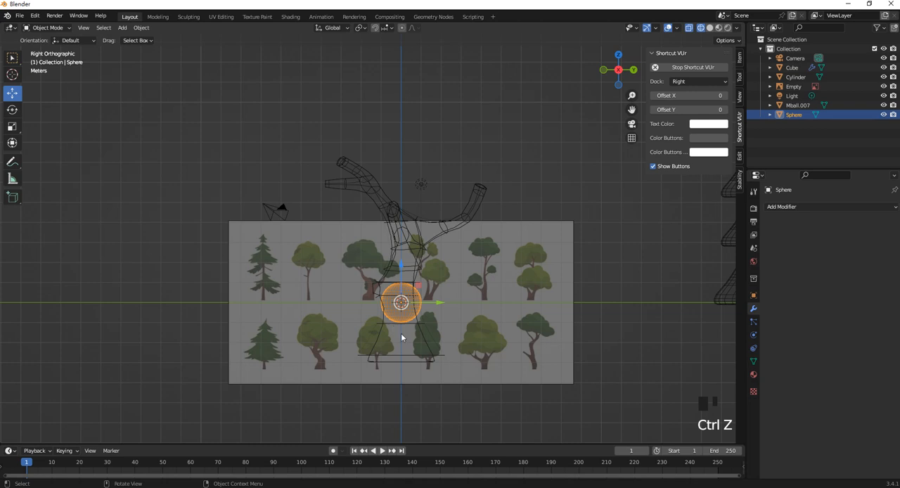
key("Delete")
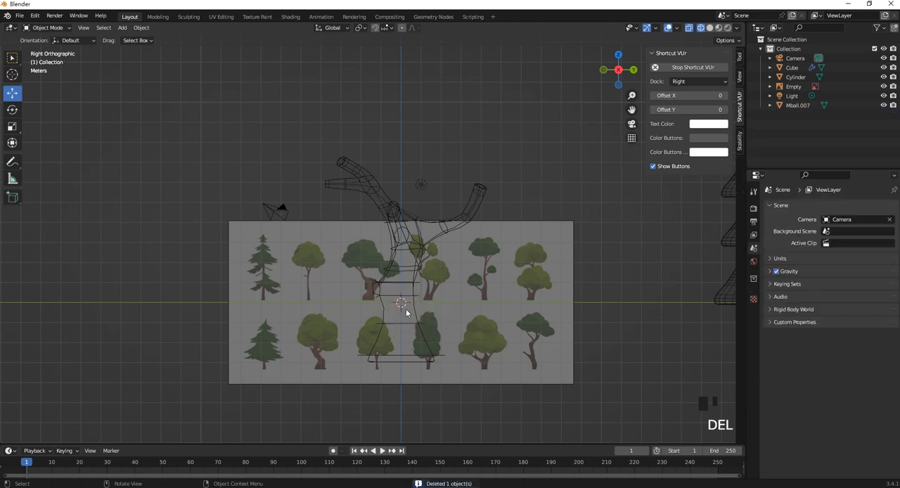
- Add a UV sphere mesh with 24 segments for the third tree's foliage
key("shift+a")
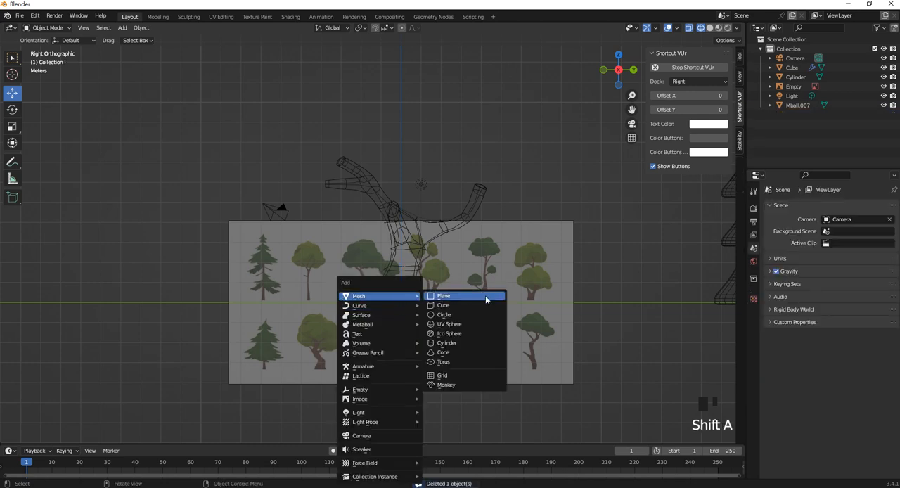
left_click(460, 325)
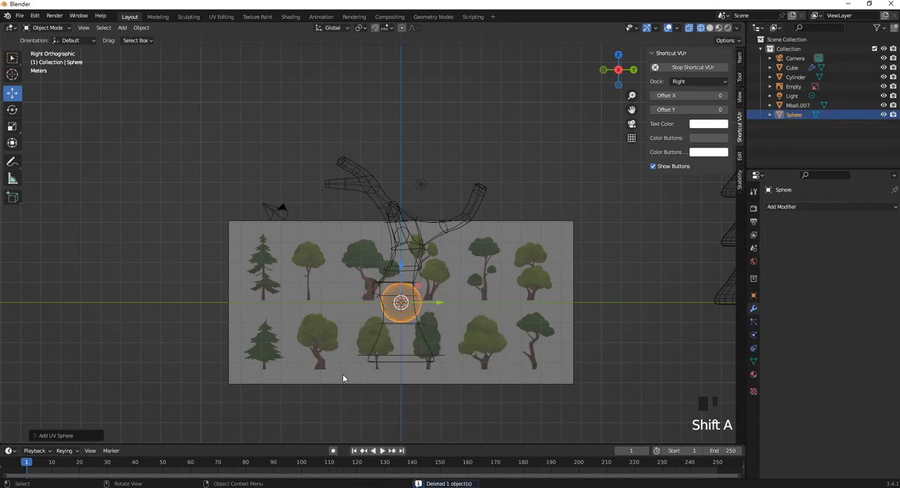
left_click(66, 435)
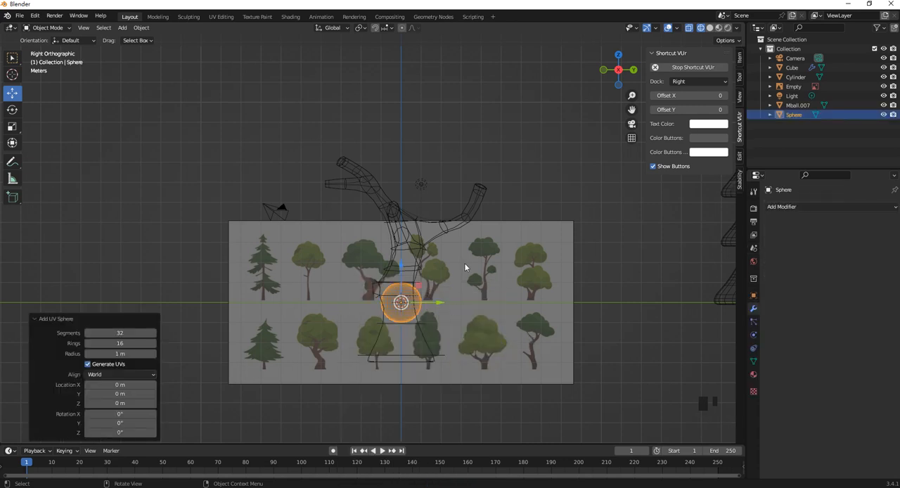
left_click(121, 344)
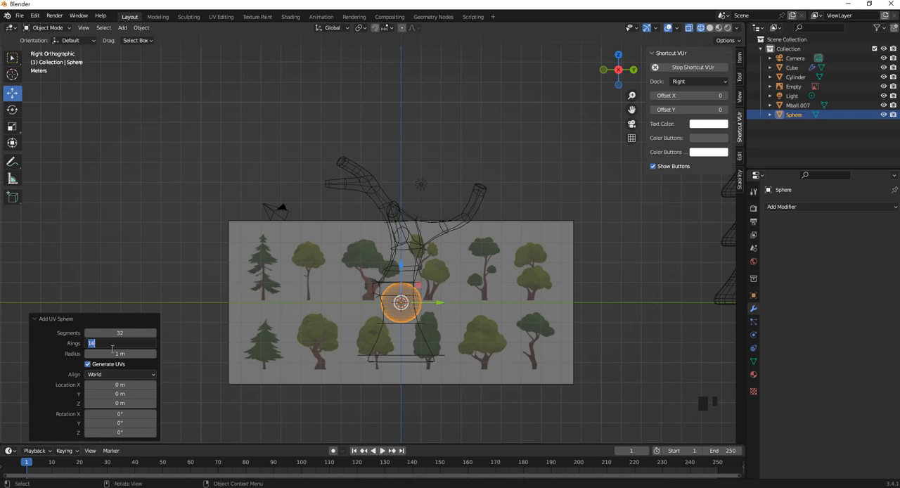
type("]")
left_click(125, 333)
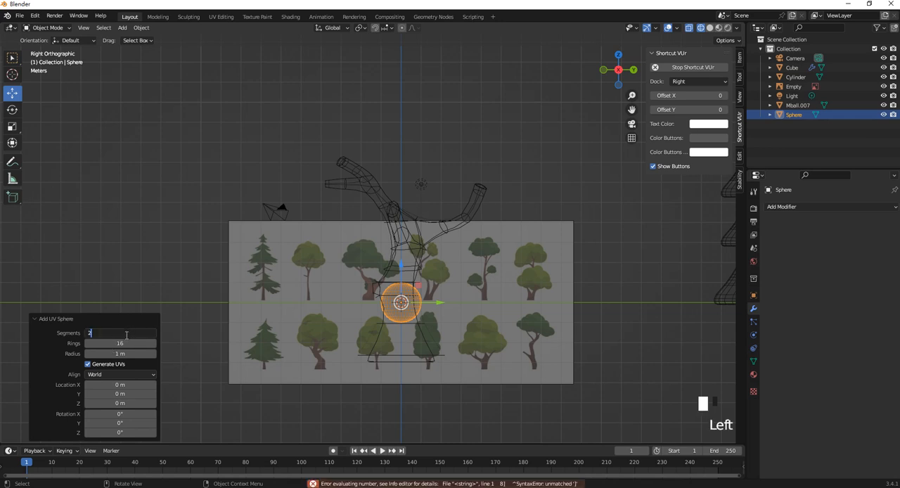
key("Return")
- Enlarge the sphere uniformly and move it -3.6215 m in Y and 6.8433 m in Z, above the tree's branches
key("s")
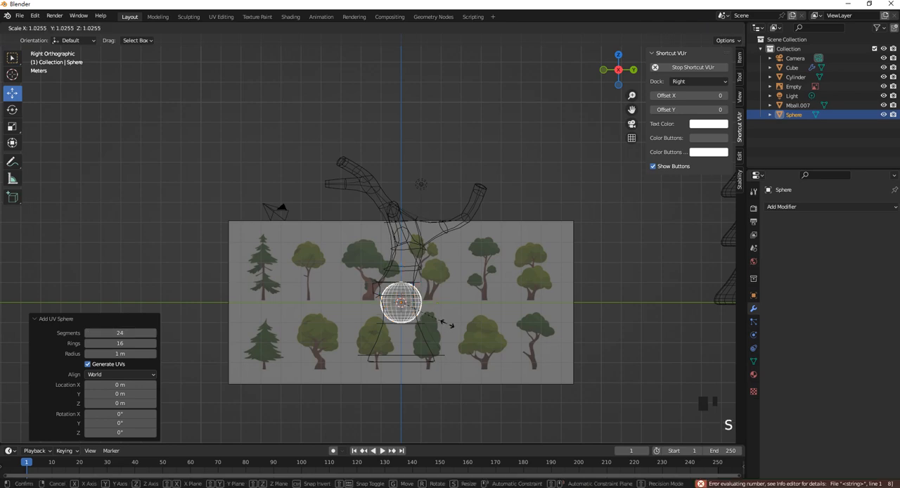
left_click(484, 339)
left_click_drag(402, 296, 331, 155)
middle_click_drag(331, 154, 308, 245)
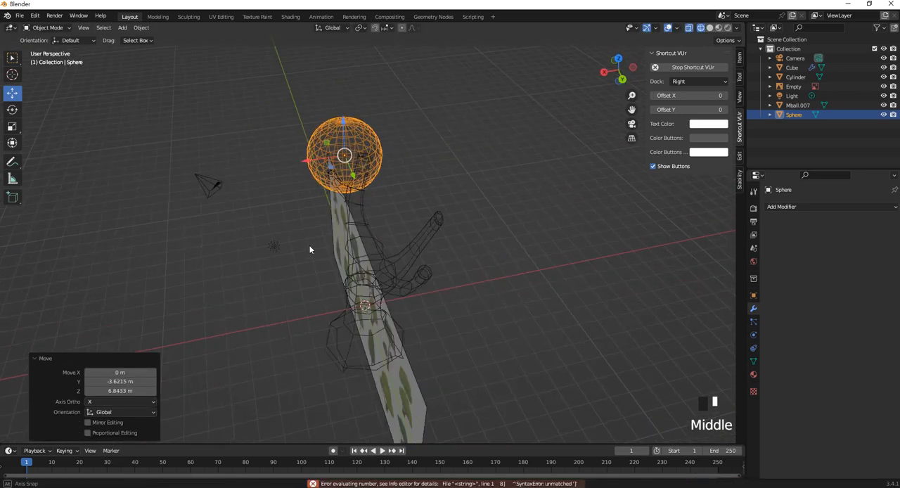
- Duplicate the foliage sphere three times and place the copies overlapping around it to form a cluster of four
key("shift+d")
left_click(340, 215)
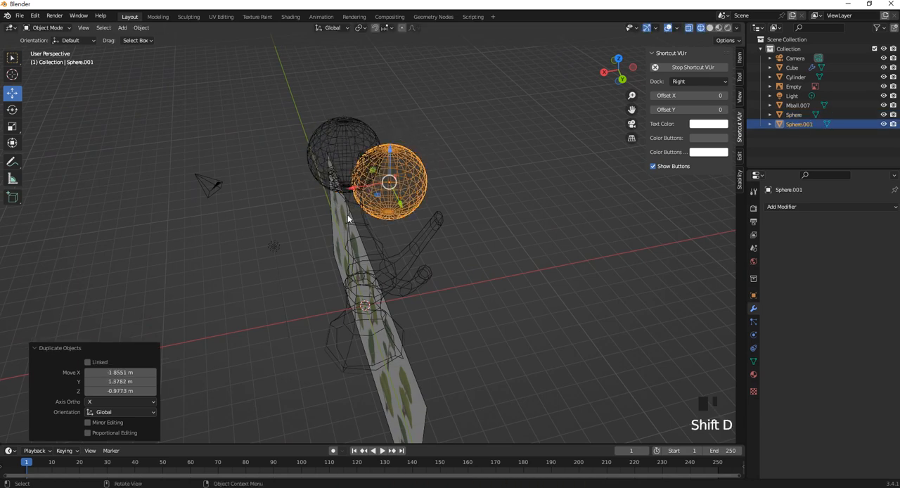
key("shift+d")
left_click(301, 236)
middle_click_drag(301, 236, 330, 238)
key("shift+d")
left_click(379, 223)
- Select all four foliage spheres and move the cluster -1.3976 m along Y and 1.638 m up along Z
left_click(368, 182, "shift")
left_click(320, 151, "shift")
left_click(342, 209, "shift")
left_click_drag(330, 193, 311, 193)
middle_click_drag(362, 187, 404, 213)
left_click_drag(387, 212, 357, 206)
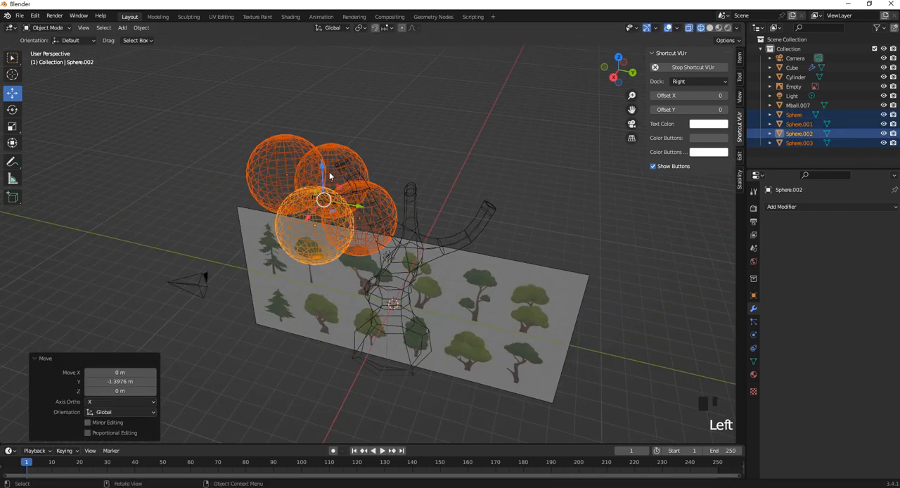
left_click_drag(325, 168, 324, 136)
middle_click_drag(334, 157, 393, 161)
- In the top view, reselect the four spheres and duplicate the cluster twice, placing the copies over the other two branches
left_click(392, 150)
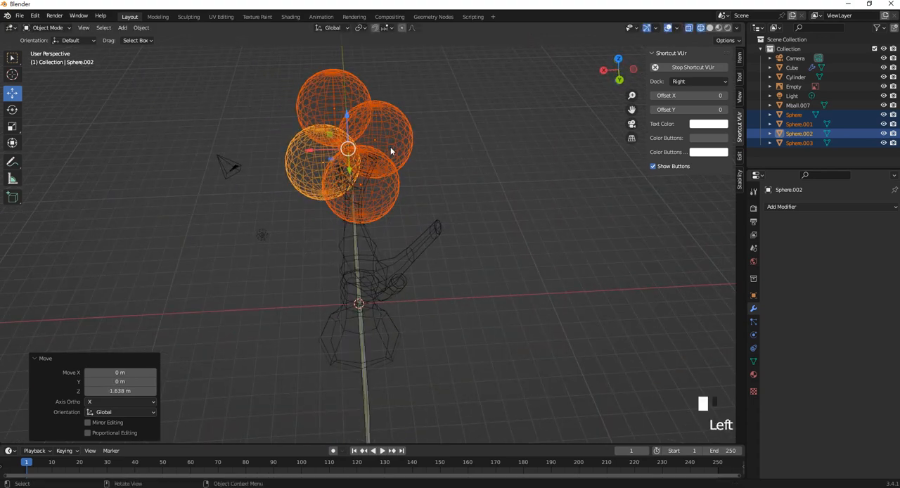
key("KP_7")
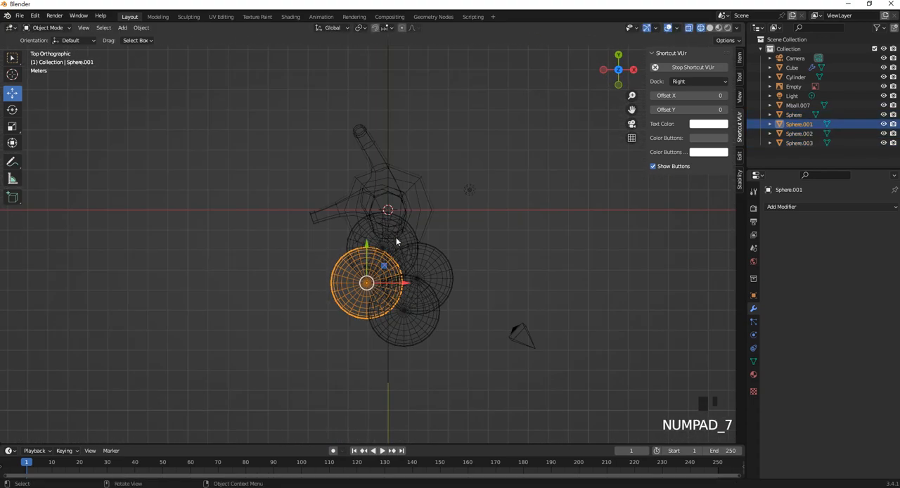
left_click(428, 263, "shift")
left_click(394, 232, "shift")
left_click(422, 312, "shift")
key("shift+d")
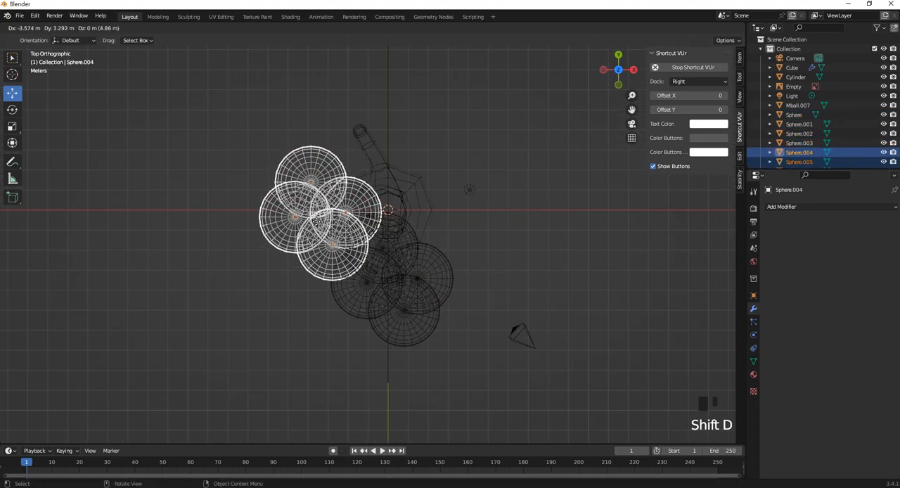
left_click(303, 234)
key("shift+d")
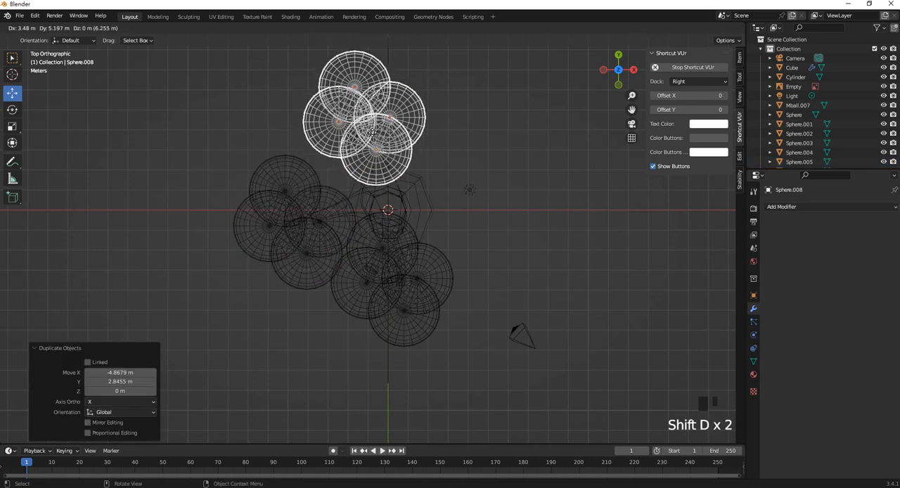
left_click(372, 133)
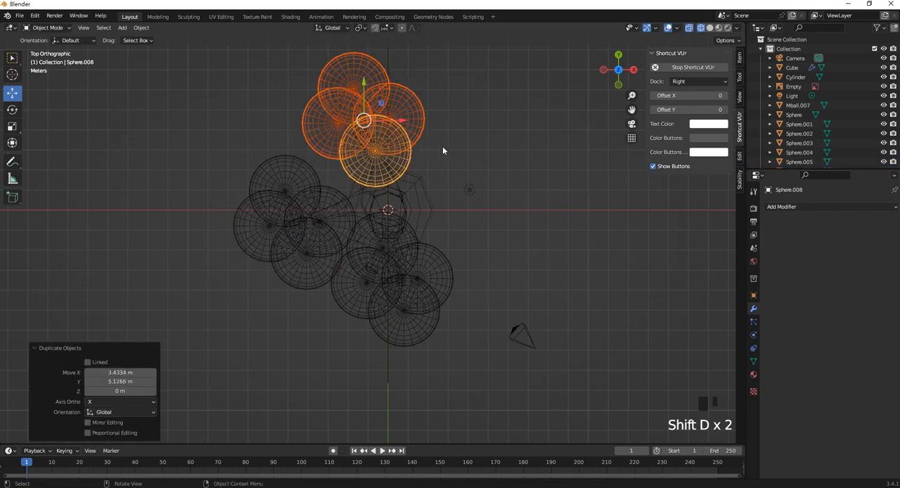
- Rotate the newest sphere cluster -69.5° about Z and shift it slightly toward positive X
key("r")
left_click(365, 178)
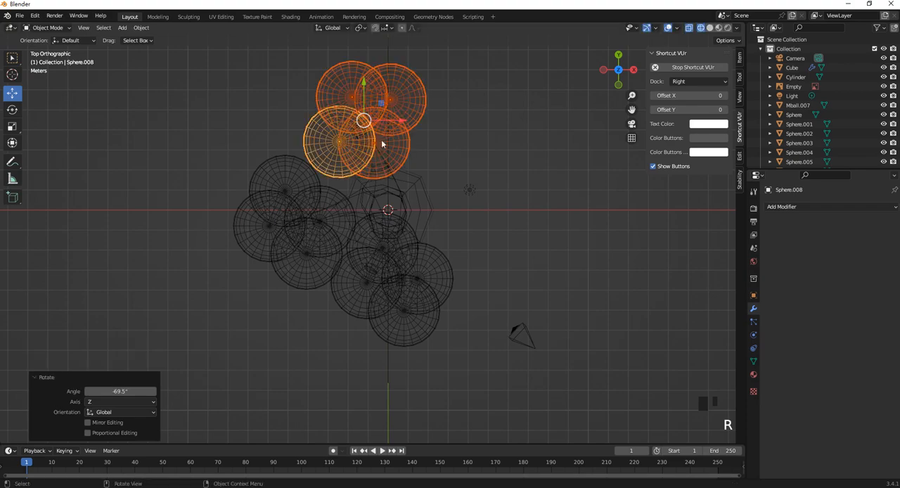
left_click_drag(401, 125, 408, 125)
middle_click_drag(408, 125, 534, 203)
- In the right view, scale the lower outer sphere of the positive-Y cluster by 1.336 and enlarge the lower middle sphere of the opposite foliage
key("KP_3")
left_click(528, 197)
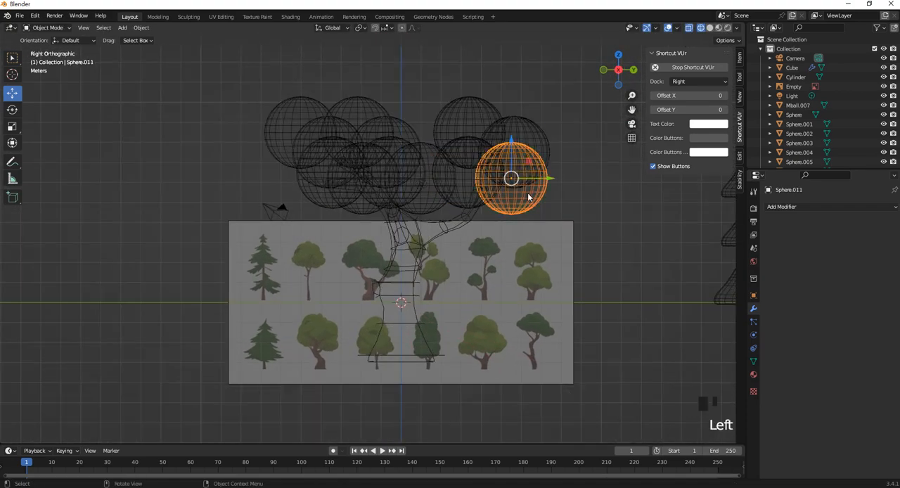
key("s")
left_click(560, 211)
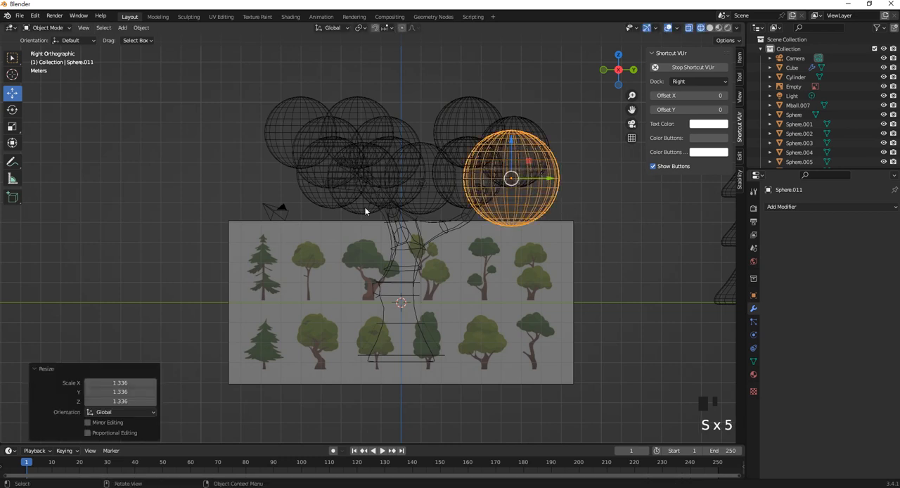
left_click(364, 208)
key("s")
left_click(366, 209)
- Shrink the outermost negative-Y sphere and its upper neighbour, and scale the uppermost sphere of the positive-Y cluster by 1.015
left_click(309, 128)
key("s")
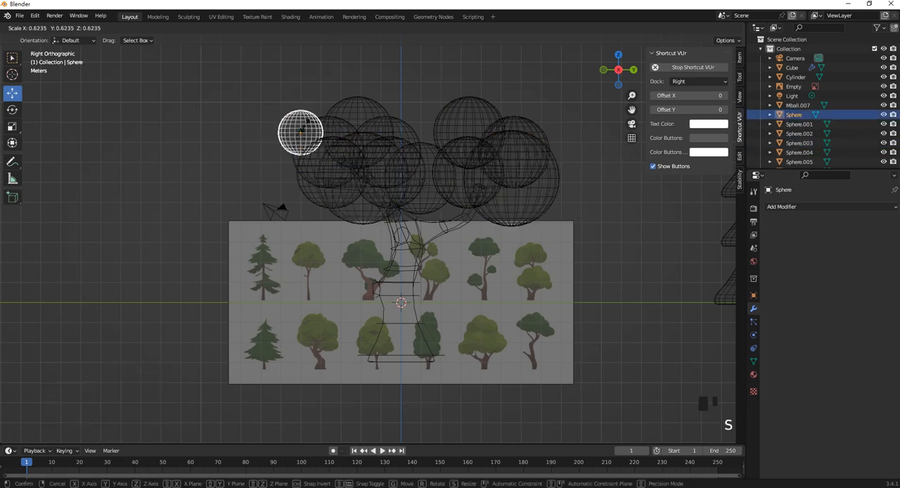
left_click(309, 130)
left_click(353, 131)
key("s")
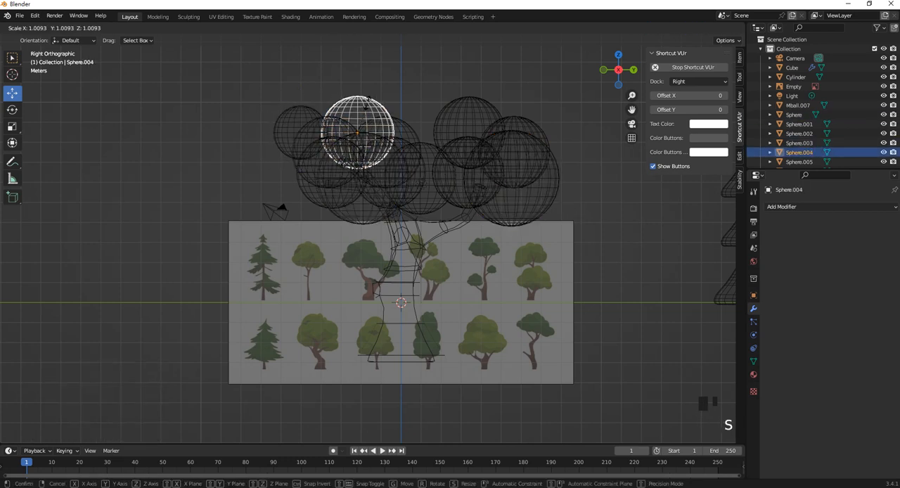
left_click(366, 111)
left_click(462, 114)
key("s")
left_click(462, 114)
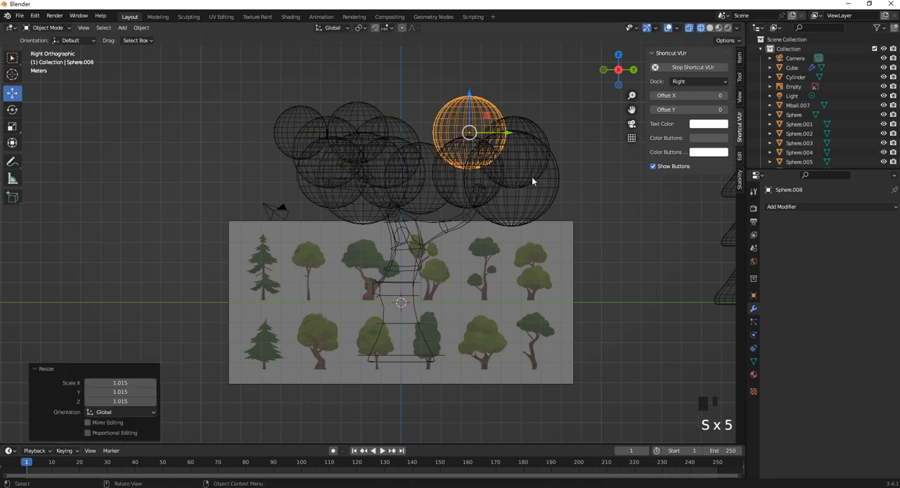
- Select all the foliage spheres across the three clusters and join them into one object
left_click(534, 139)
left_click(516, 127, "shift")
left_click(462, 154, "shift")
left_click(468, 112, "shift")
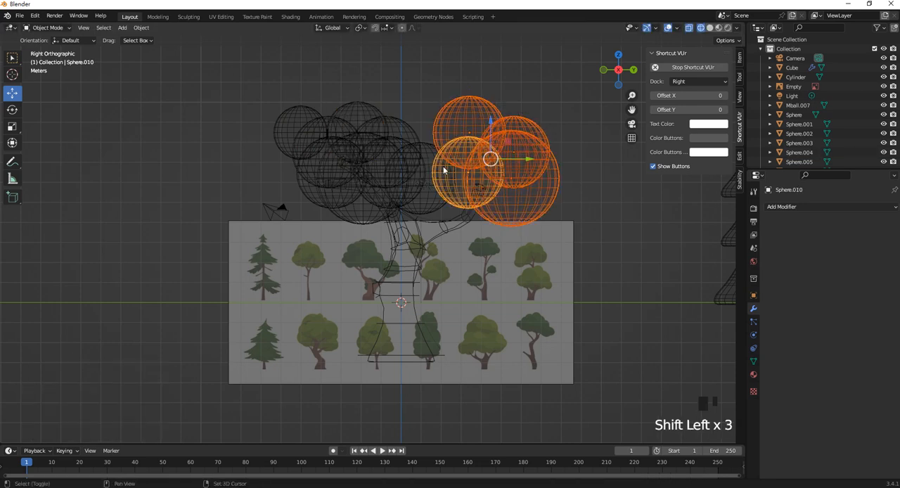
left_click(416, 156, "shift")
left_click(424, 179, "shift")
left_click(393, 151, "shift")
left_click(358, 124, "shift")
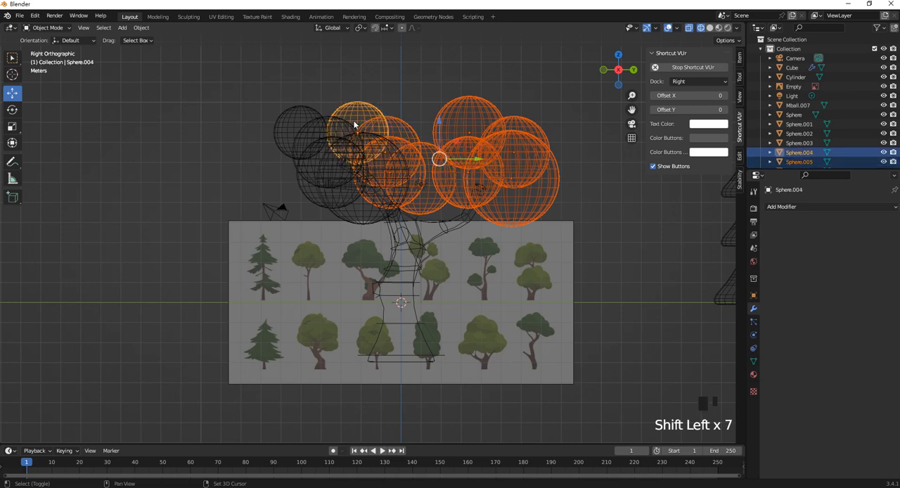
left_click(301, 129, "shift")
left_click(301, 129, "shift")
left_click(296, 130, "shift")
left_click(295, 169, "shift")
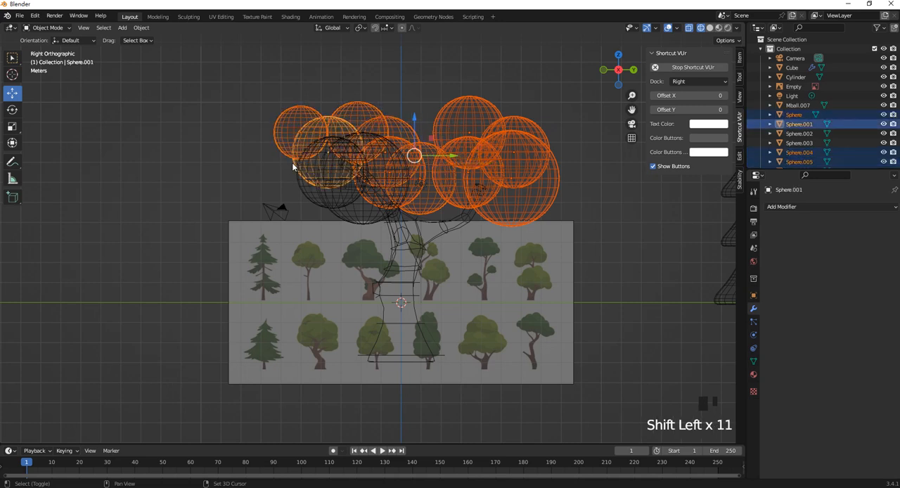
left_click(306, 194, "shift")
left_click(342, 215, "shift")
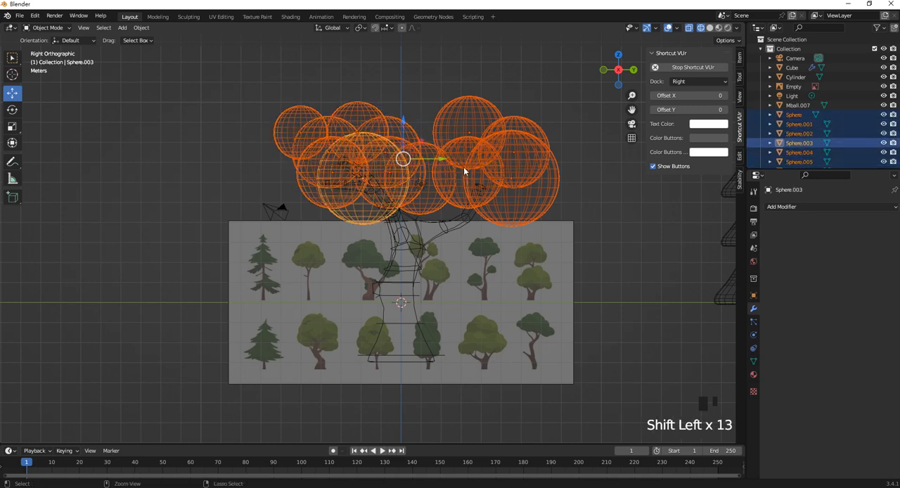
key("ctrl+j")
- Switch to Solid shading and raise the joined foliage slightly along Z above the trunk
key("z")
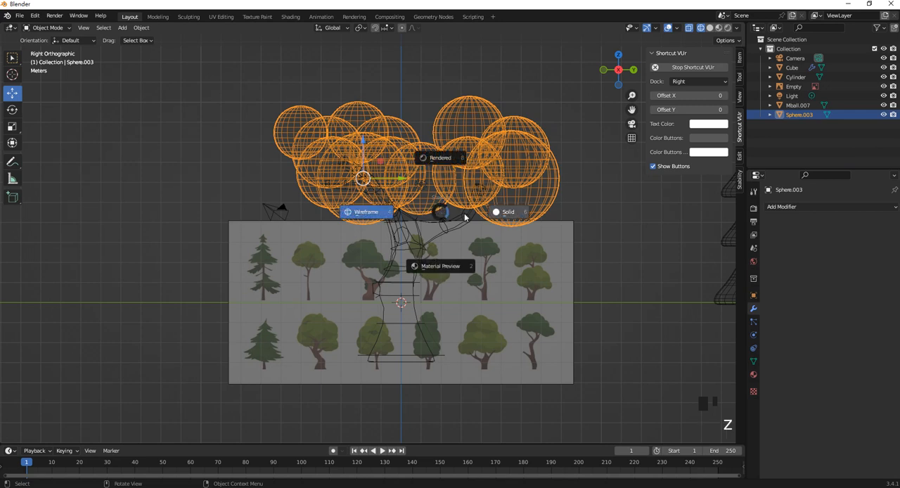
left_click(502, 217)
scroll(429, 193, "down", 4)
left_click(481, 154)
scroll(404, 242, "up", 2)
left_click(403, 241)
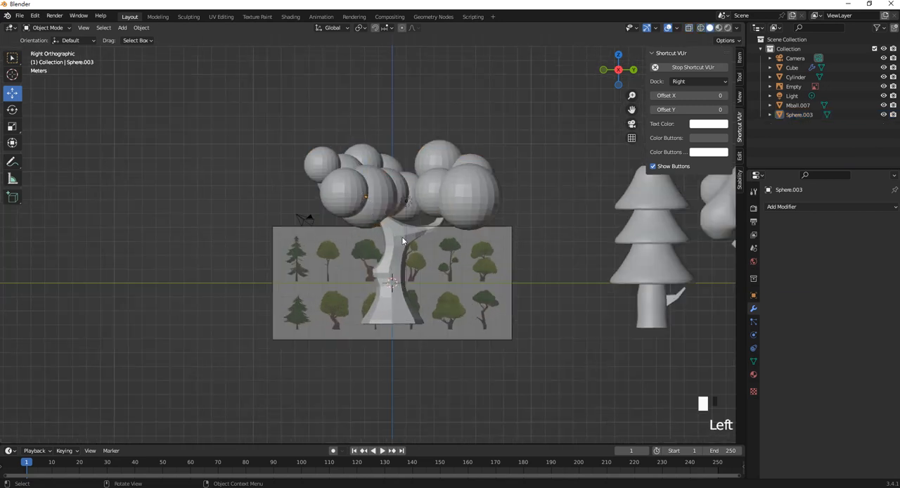
left_click(385, 182, "shift")
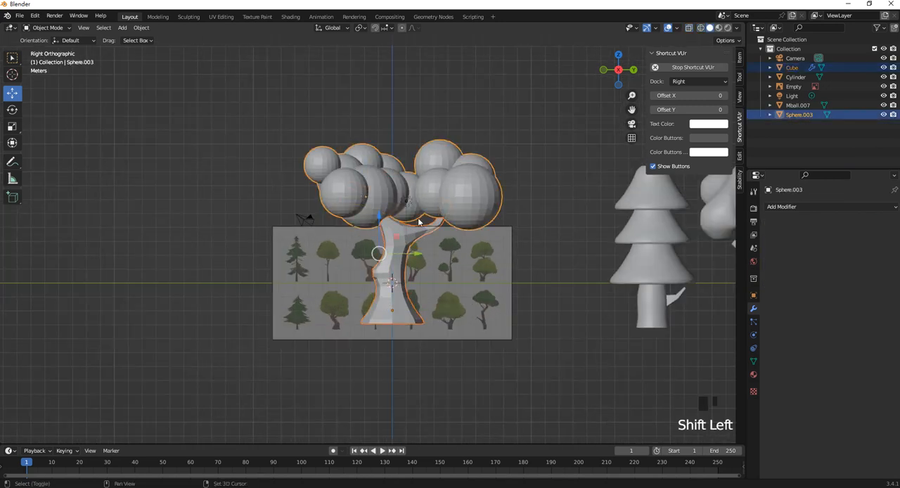
left_click(442, 161)
left_click_drag(367, 161, 367, 147)
scroll(436, 223, "down", 2)
- Add the trunk to the selection and apply Shade Smooth to both trunk and foliage
left_click(431, 223, "shift")
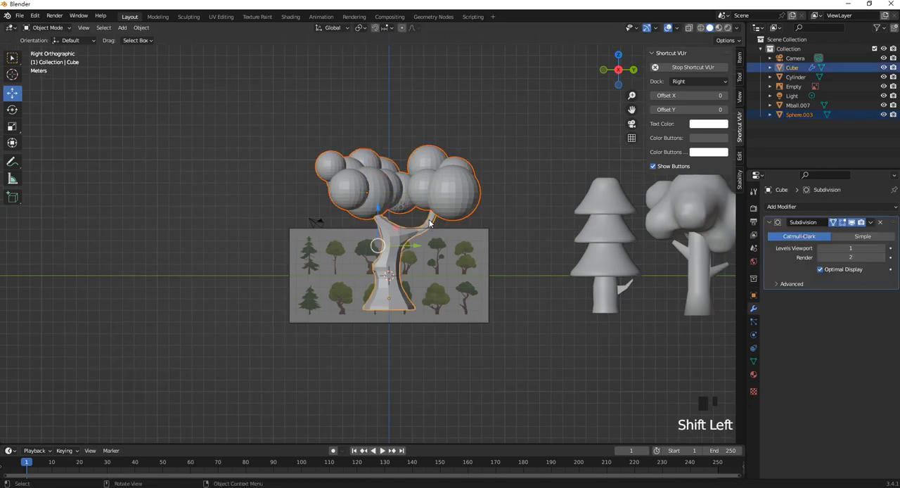
right_click(437, 187)
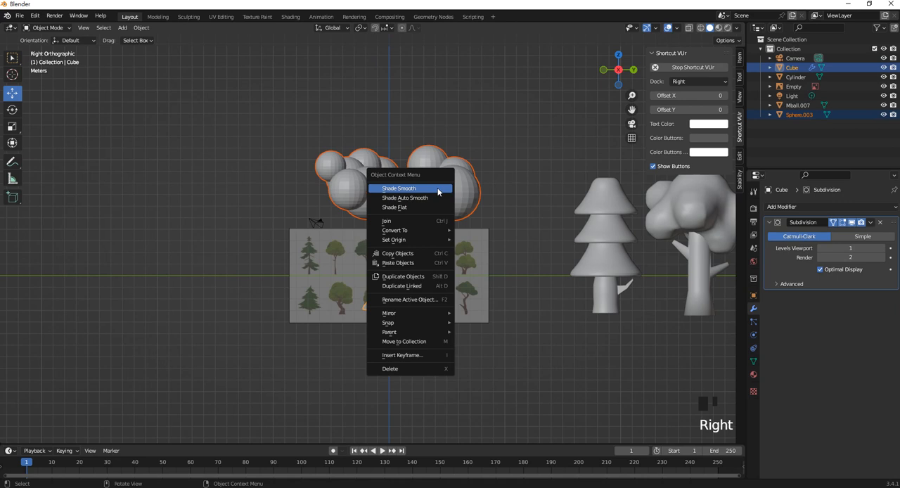
left_click(437, 189)
- Move the third tree 36.865 m along Y beside the other trees, align its base height, and shift it back -1.1216 m in Y
middle_click_drag(394, 261, 285, 257, "shift")
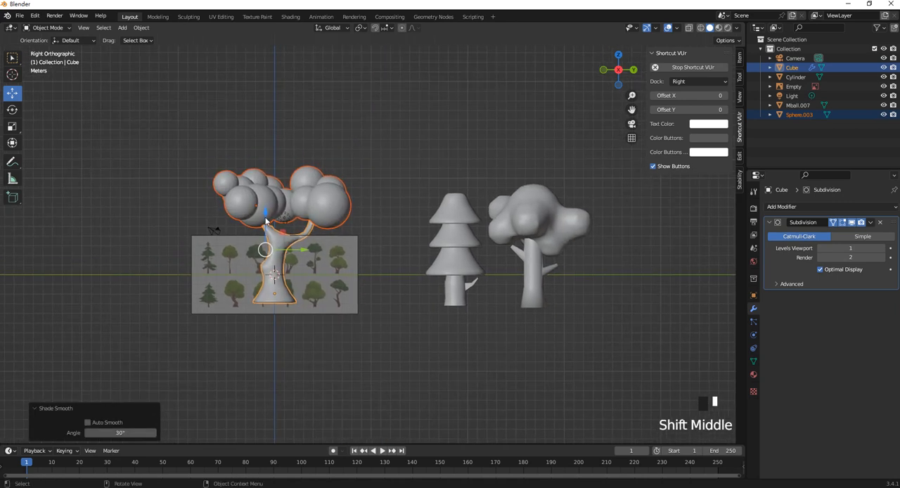
left_click_drag(266, 220, 265, 231)
left_click_drag(306, 263, 652, 259)
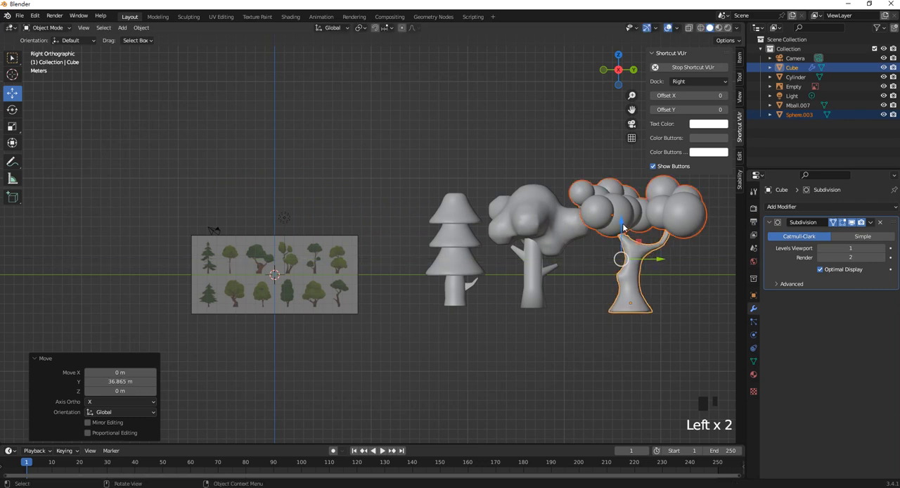
left_click_drag(623, 226, 623, 224)
left_click_drag(659, 257, 649, 257)
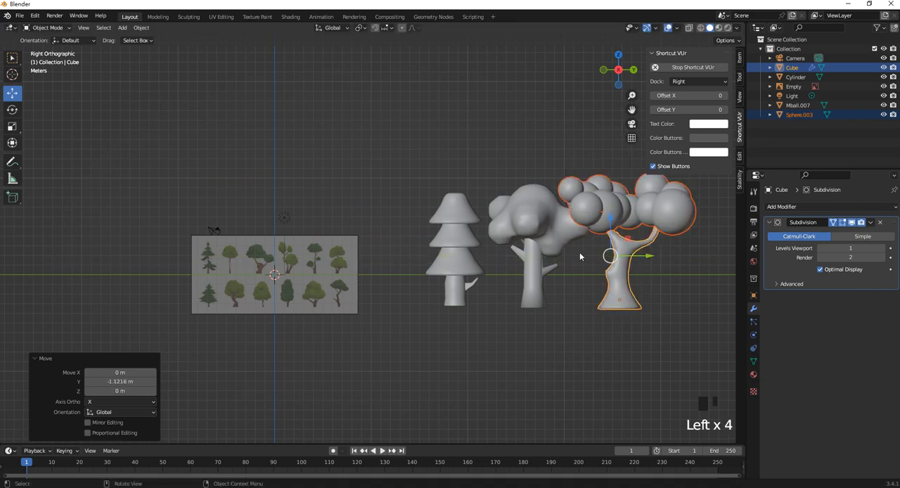
- Select the pine tree and lower it by 0.097527 m along Z
middle_click_drag(579, 256, 501, 252, "shift")
left_click(384, 251)
left_click_drag(384, 250, 384, 256)
- Duplicate the pine tree and move the copy toward negative Y, adding a final -0.92651 m shift to space it from the original
middle_click_drag(444, 300, 347, 302, "shift")
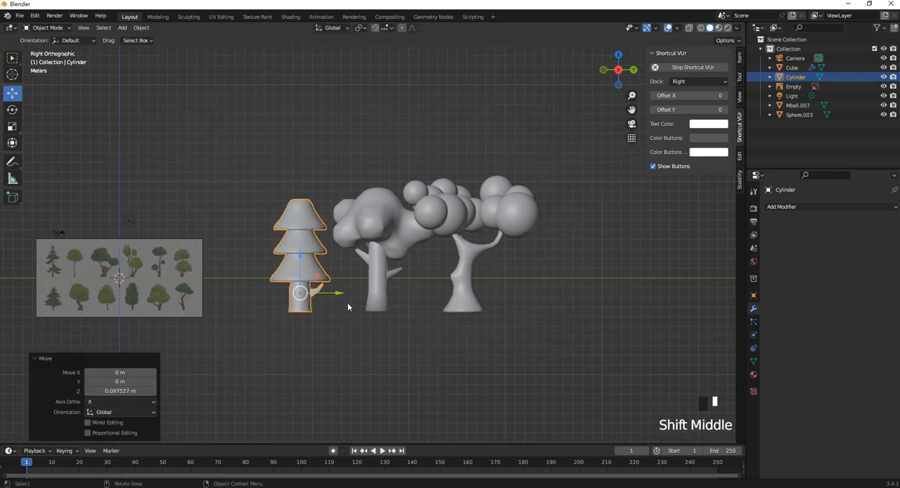
key("shift+d")
right_click(315, 300)
left_click_drag(338, 294, 280, 293)
left_click(242, 256)
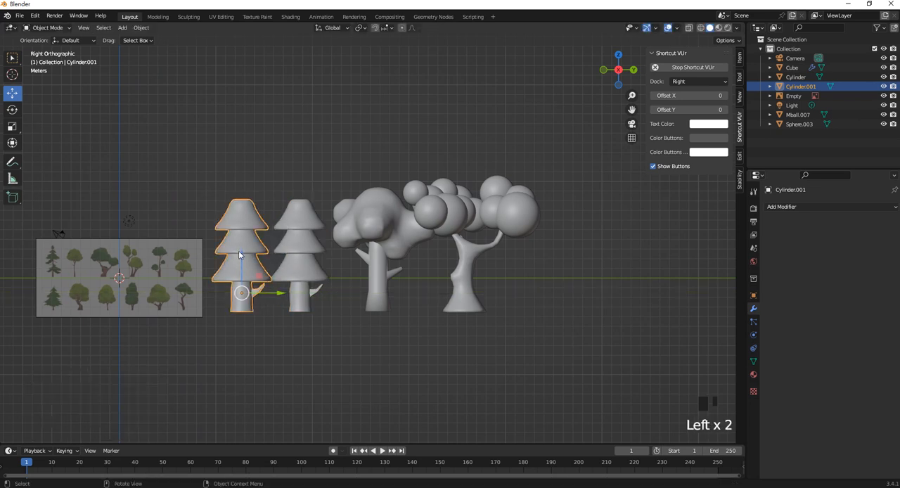
left_click(281, 301)
middle_click_drag(282, 301, 394, 289, "shift")
scroll(380, 237, "up", 2)
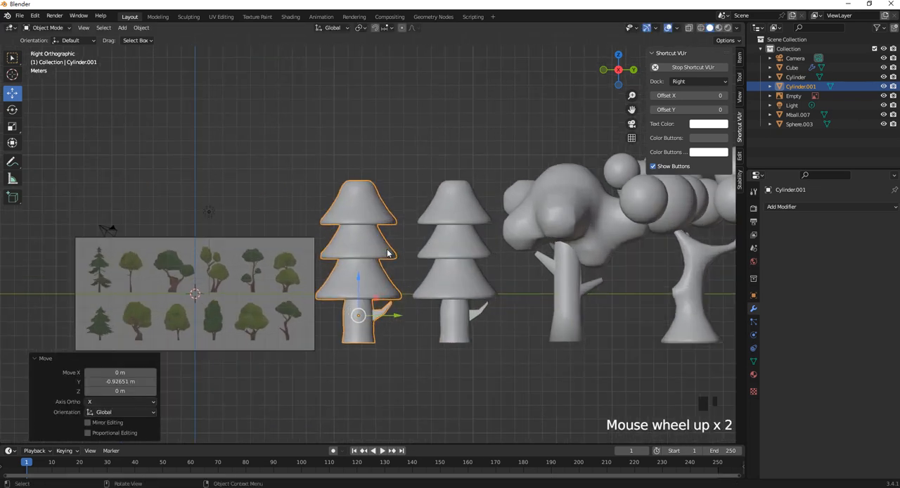
- Separate the three foliage tiers of the duplicated pine from its trunk into their own object and select it
key("Tab")
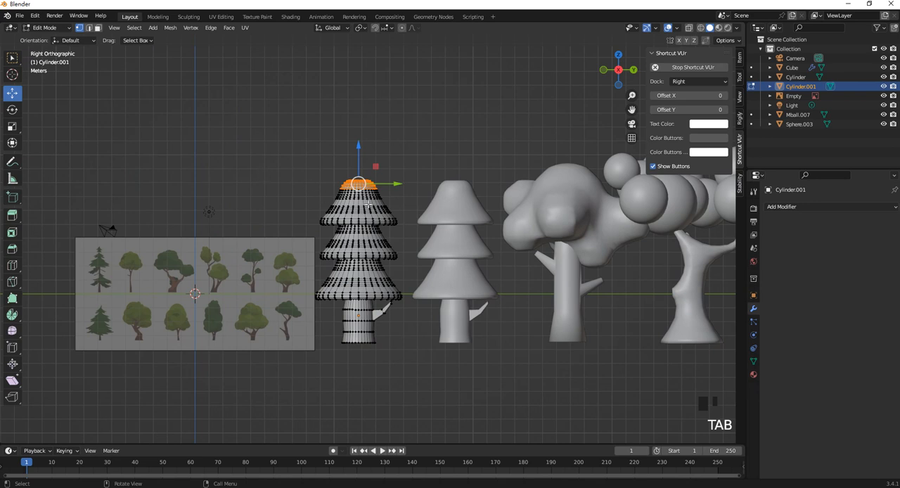
key("l")
key("l")
key("l")
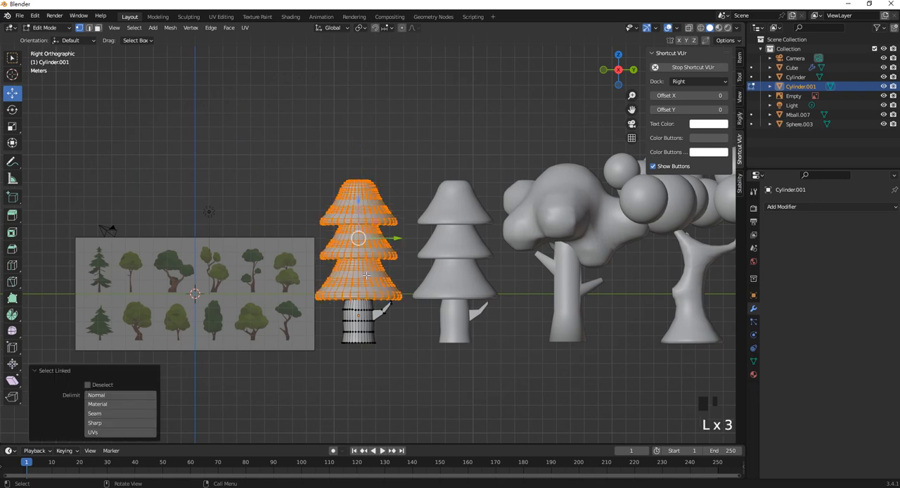
key("p")
left_click(353, 232)
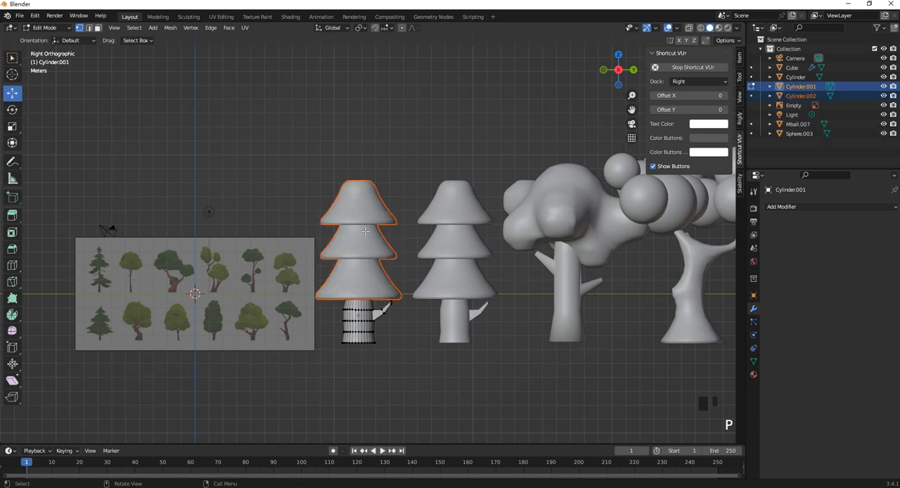
key("Tab")
left_click(374, 167)
left_click(384, 221)
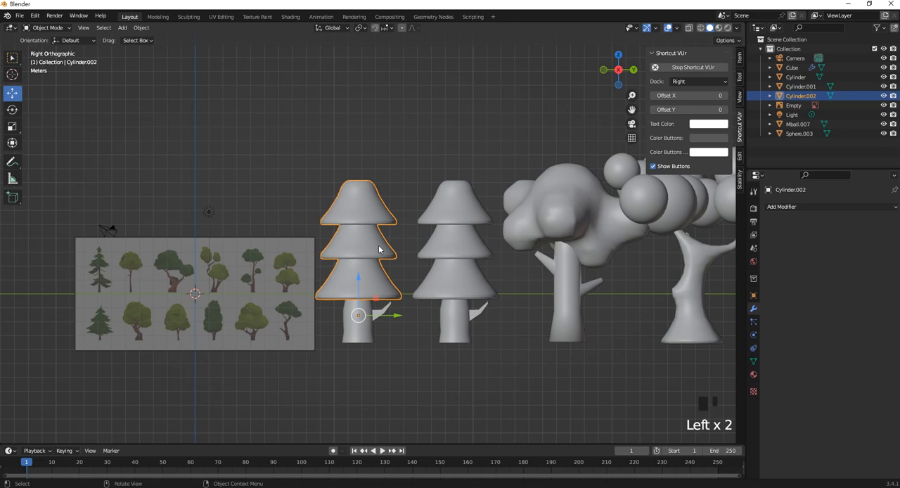
- Save the scene as Trees.blend in the CAD1 folder
middle_click_drag(418, 231, 314, 243, "shift")
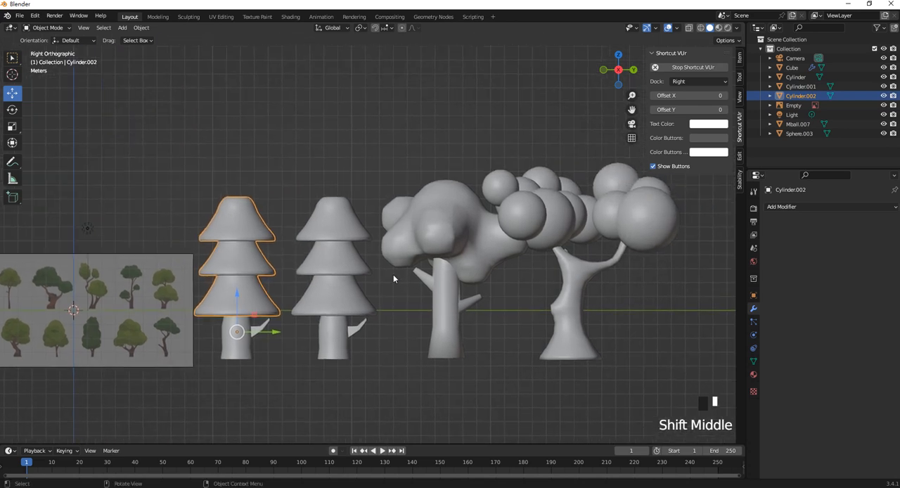
key("ctrl+s")
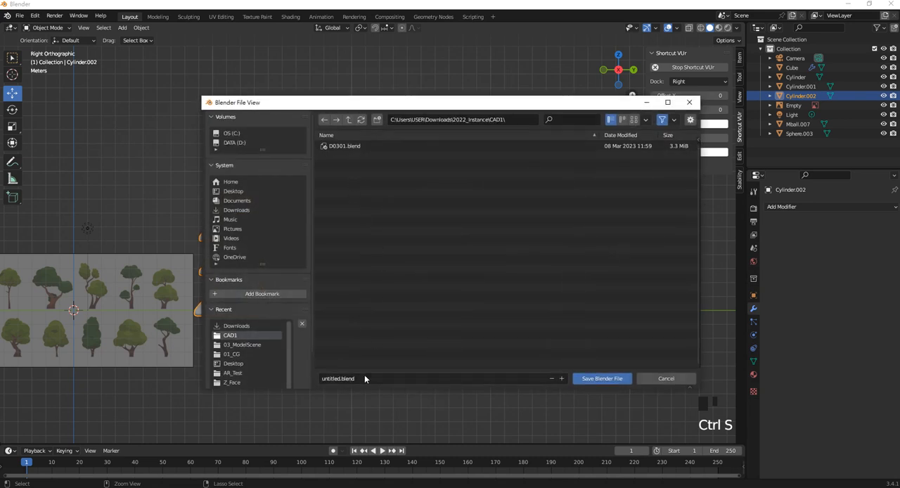
left_click(364, 378)
key("BackSpace")
type("Tre")
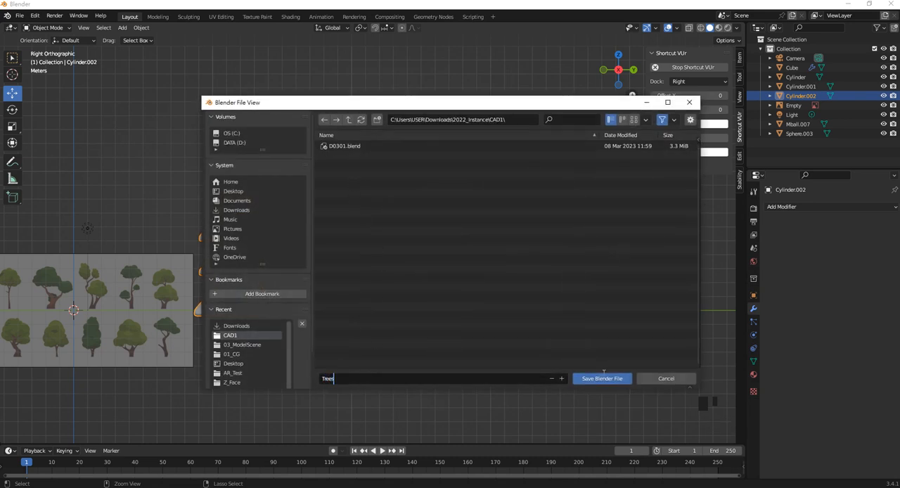
type("es")
left_click(602, 378)
- Duplicate the sphere-foliage tree together with its forked trunk and move the copy toward positive Y, clear of the row
left_click(257, 222)
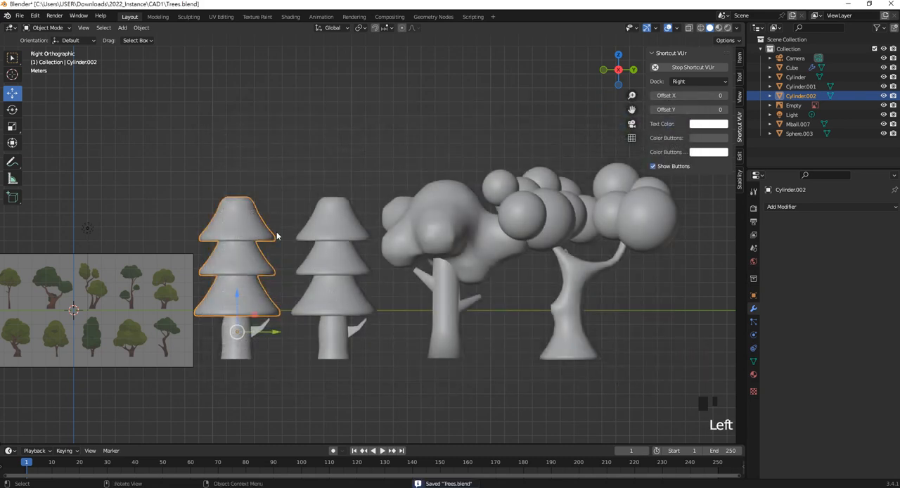
left_click(599, 270)
left_click(632, 210)
left_click_drag(635, 286, 605, 232)
scroll(616, 275, "down", 2)
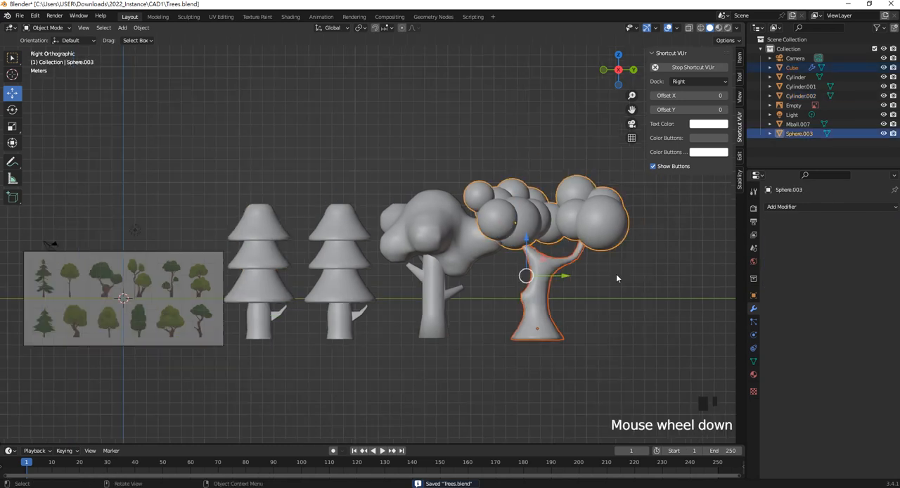
middle_click_drag(521, 291, 458, 295, "shift")
key("shift+d")
right_click(498, 282)
left_click_drag(495, 275, 629, 273)
- Add a Remesh modifier to the foliage of the copied forked tree
left_click(640, 221)
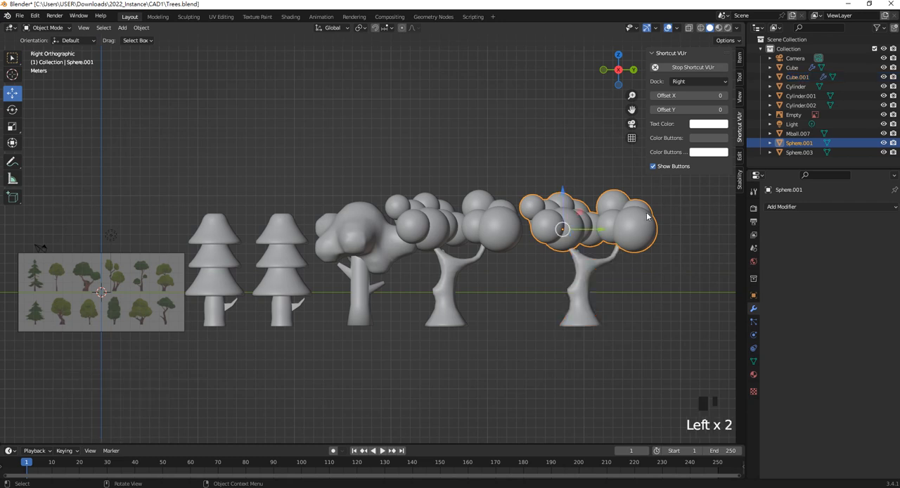
left_click(795, 206)
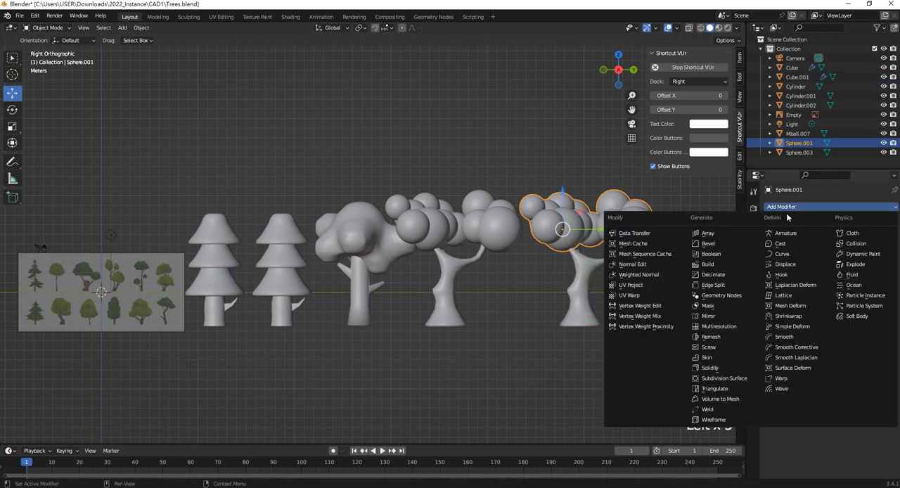
left_click(726, 337)
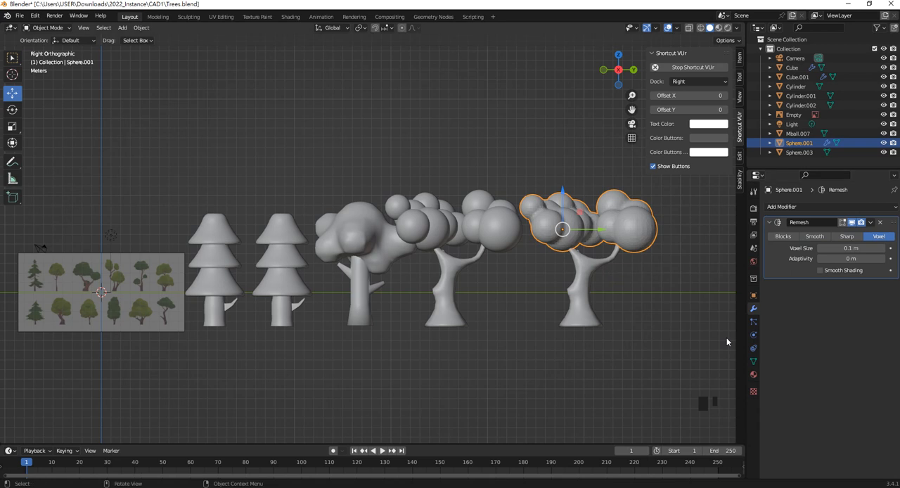
- Try the Remesh modifier in Blocks mode at scale 0.876, testing octree depths up to 7 and going back to 5
left_click(788, 239)
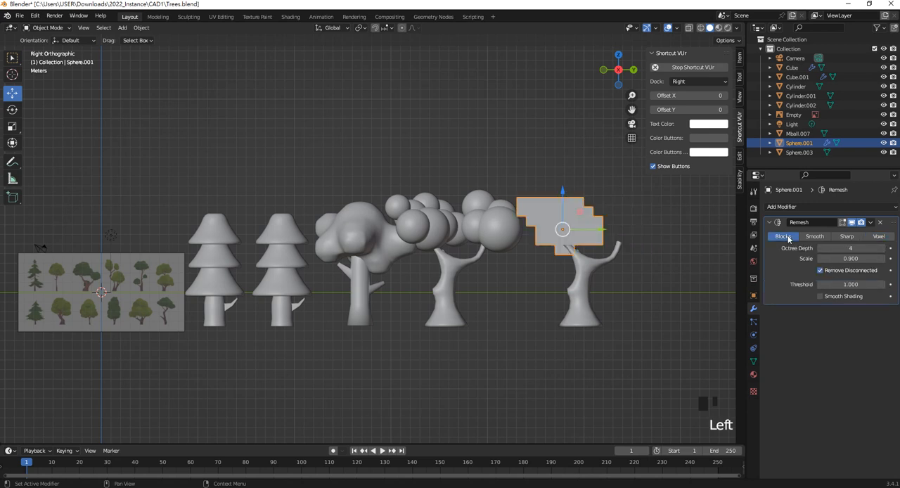
left_click(787, 239)
mouse_move(843, 249)
left_mouse_down()
mouse_move(856, 249)
mouse_move(831, 258)
left_mouse_up()
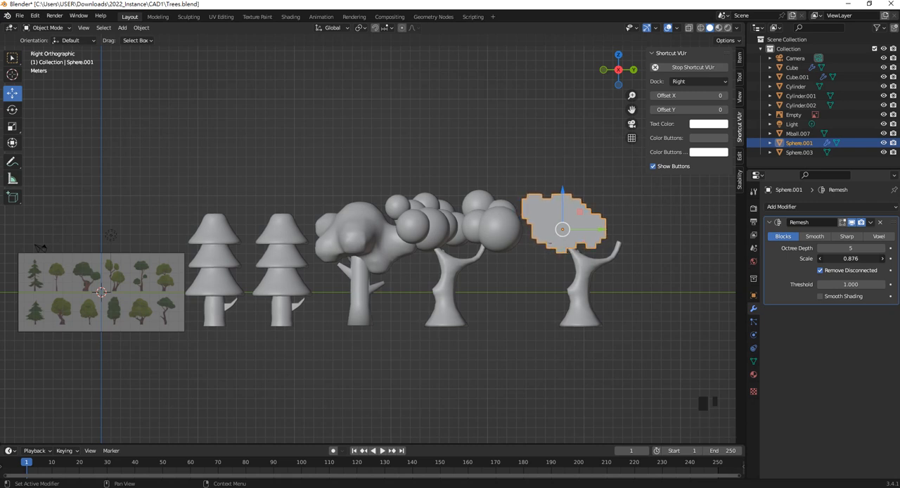
left_click(884, 249)
left_click(884, 249)
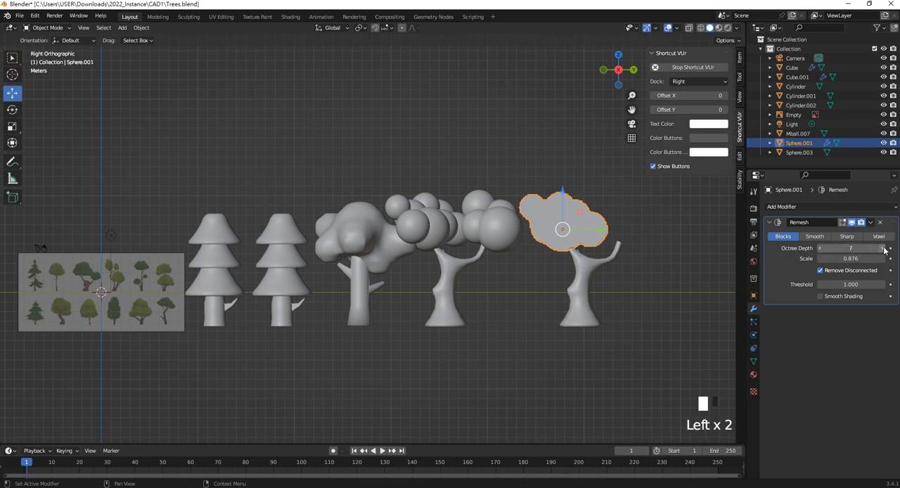
left_click(819, 248)
left_click(820, 248)
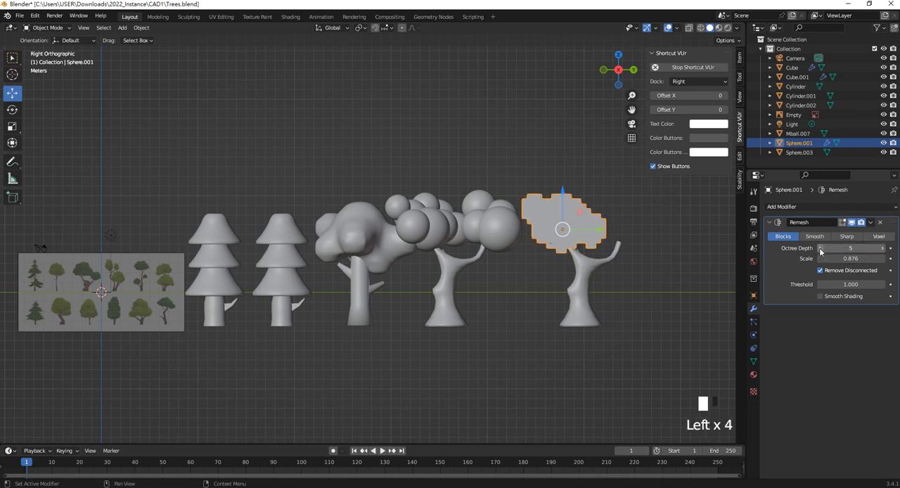
- Switch the foliage's Remesh modifier to Voxel mode with a voxel size of 0.173 m
left_click(879, 240)
mouse_move(851, 249)
left_mouse_down()
mouse_move(872, 248)
mouse_move(852, 249)
left_mouse_up()
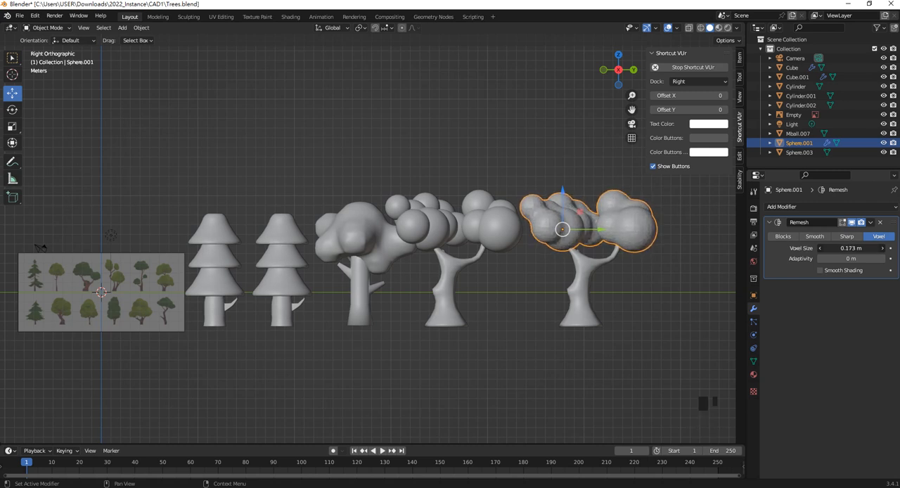
middle_click_drag(659, 254, 621, 254, "shift")
scroll(583, 257, "up", 2)
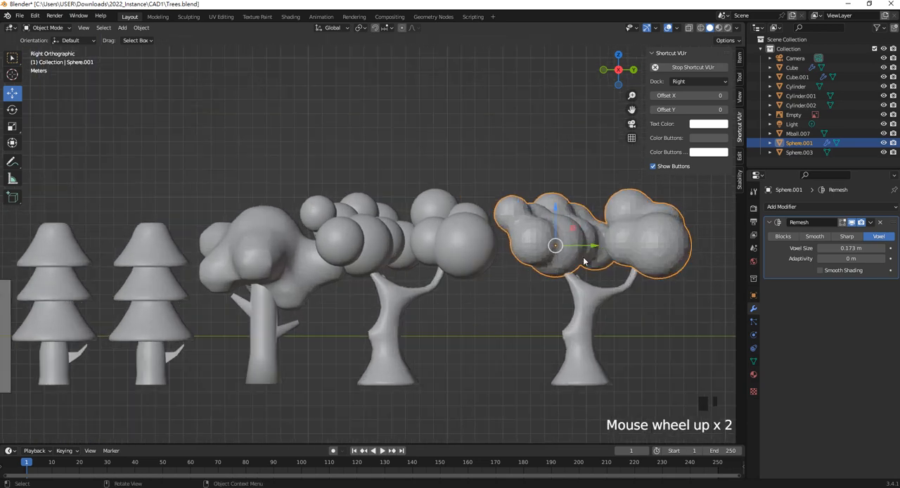
- Add a second Remesh modifier to the foliage in Blocks mode with an octree depth of 6
left_click(808, 208)
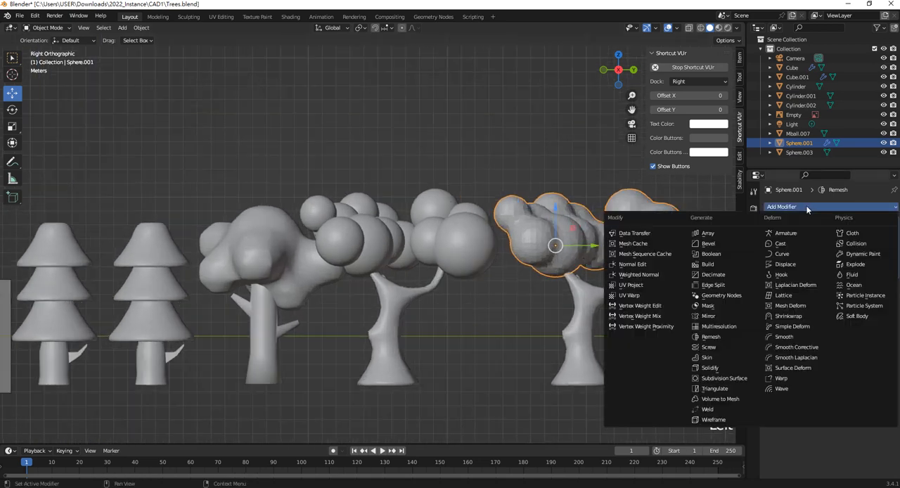
left_click(729, 336)
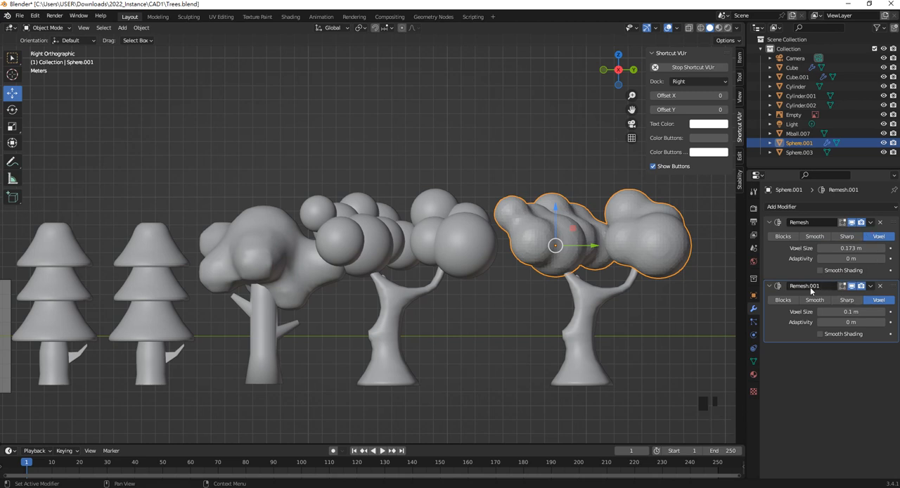
left_click(784, 300)
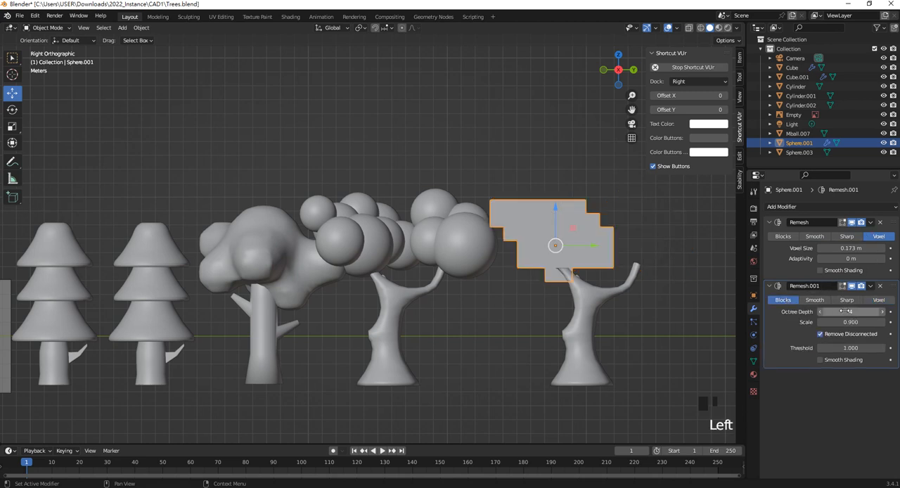
left_click_drag(847, 312, 869, 311)
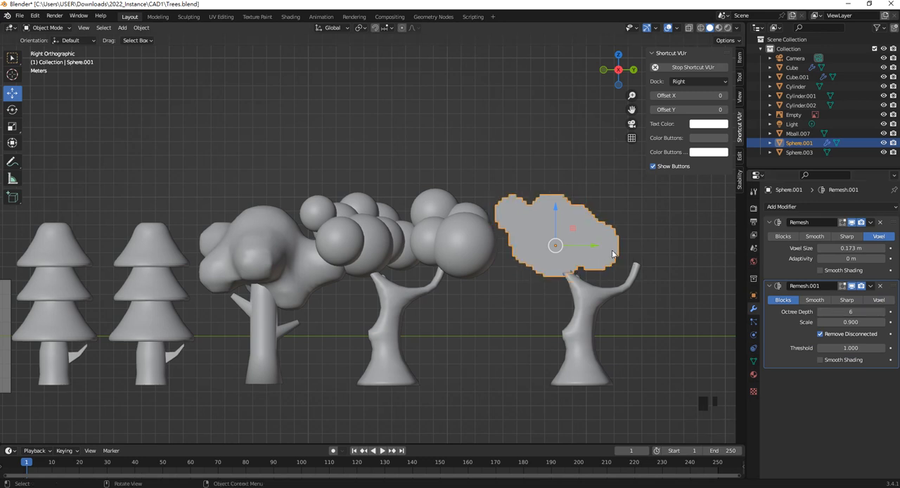
- Place a duplicate of the blocky foliage over the positive-Y branch, rotated 90° and finally shifted 1.6255 m in Z and 0.94818 m in Y
key("shift+d")
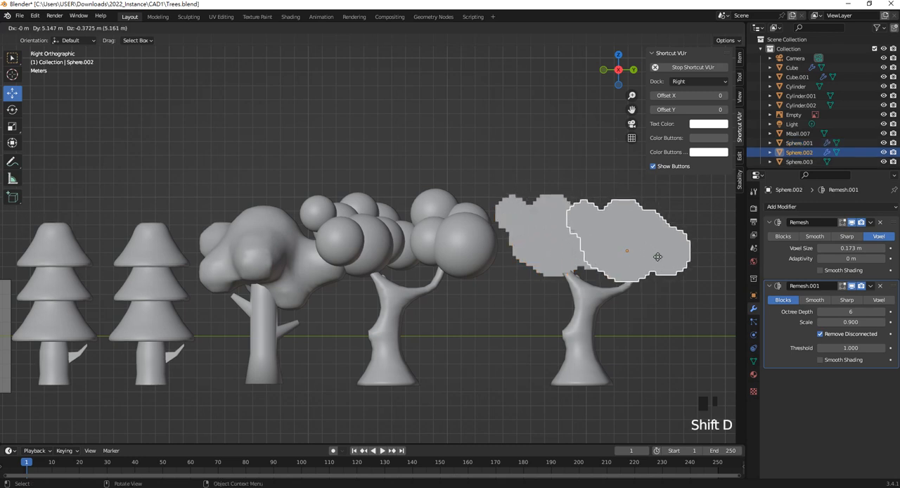
left_click(657, 256)
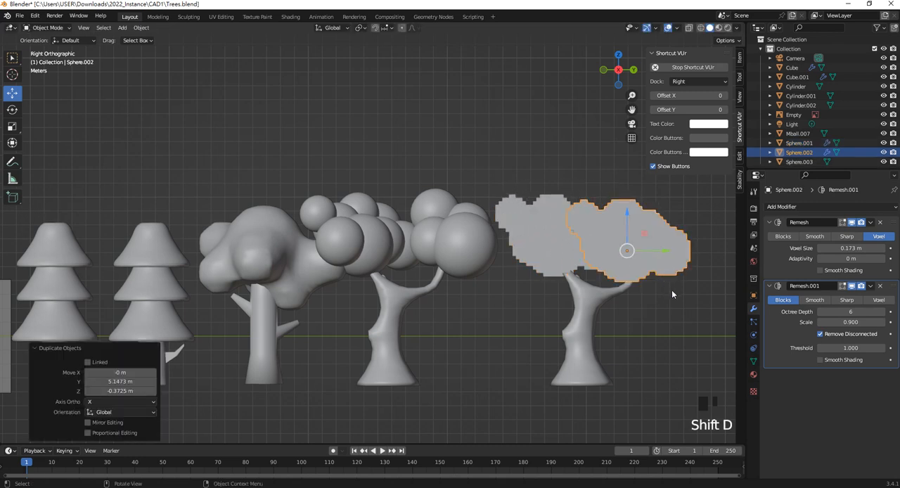
type("r90")
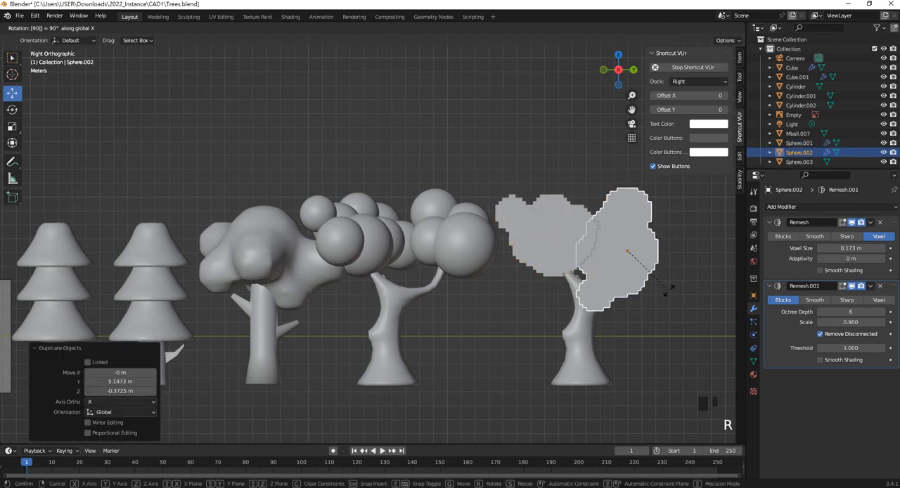
key("Return")
left_click_drag(628, 227, 630, 204)
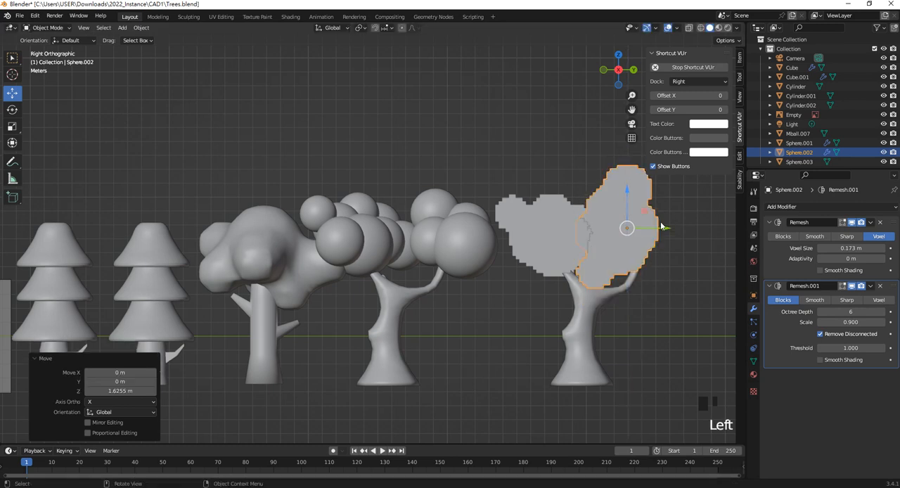
left_click_drag(665, 227, 678, 229)
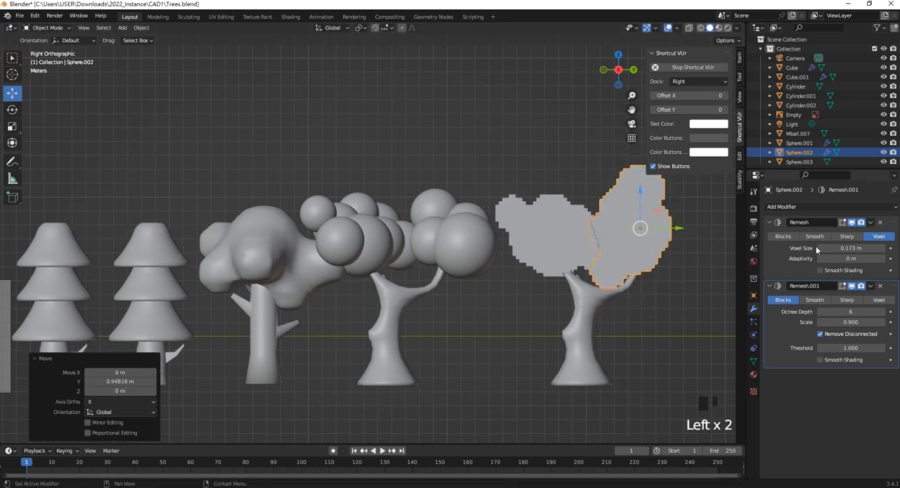
- Apply both Remesh modifiers on the rotated foliage copy and on the original blocky foliage
left_click_drag(872, 223, 831, 233)
left_click(870, 223)
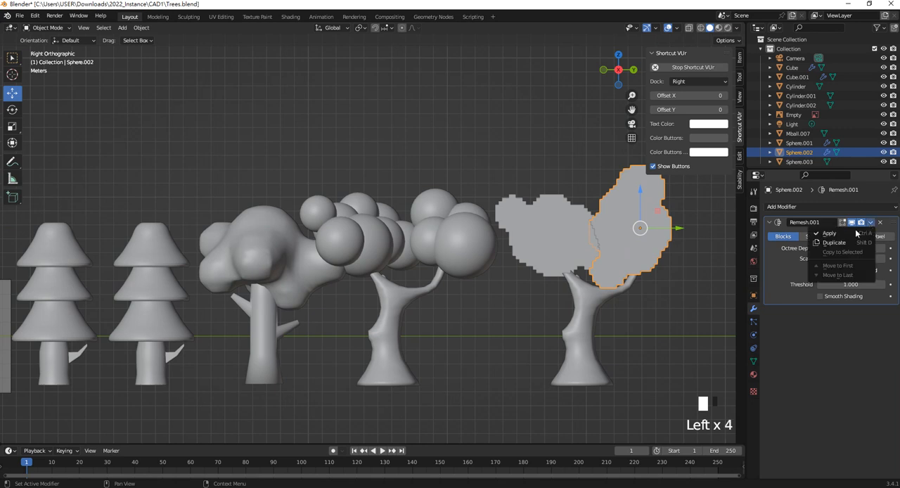
left_click(838, 234)
left_click(587, 235)
left_click(870, 222)
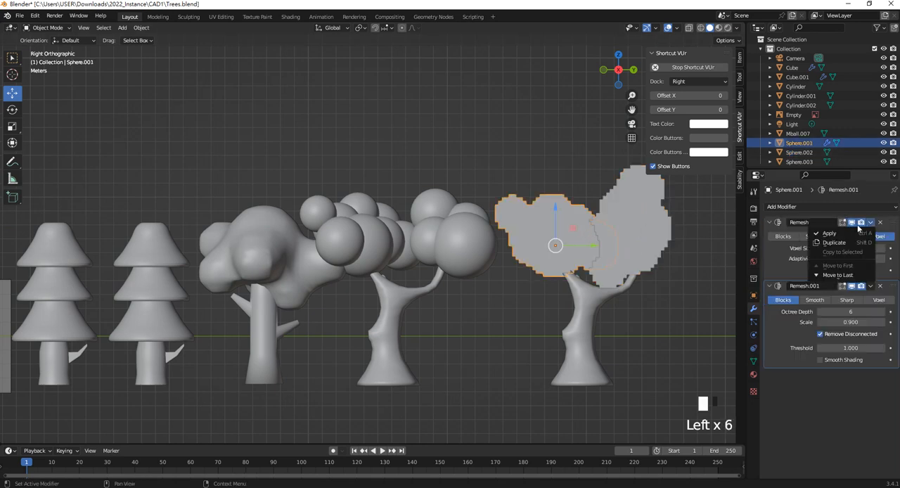
left_click_drag(858, 228, 837, 234)
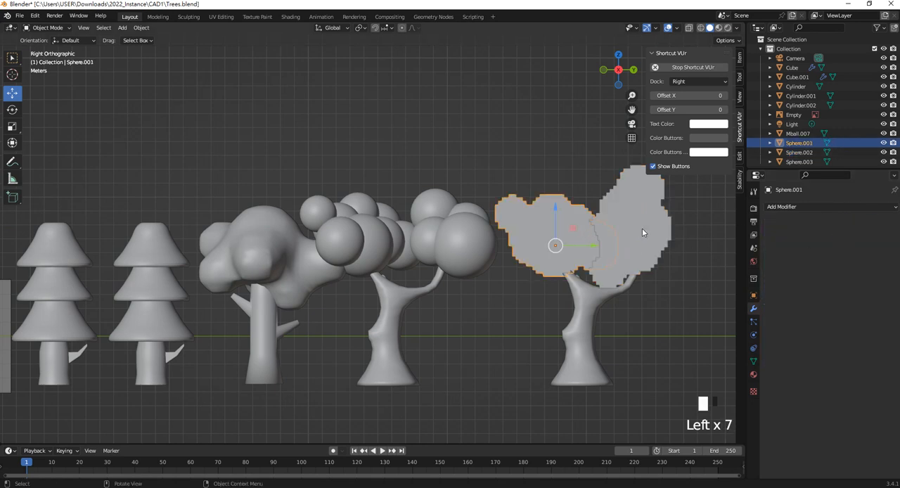
- Join the two blocky foliage pieces into one object, with the original foliage as the active one
left_click(642, 232)
left_click(568, 233, "shift")
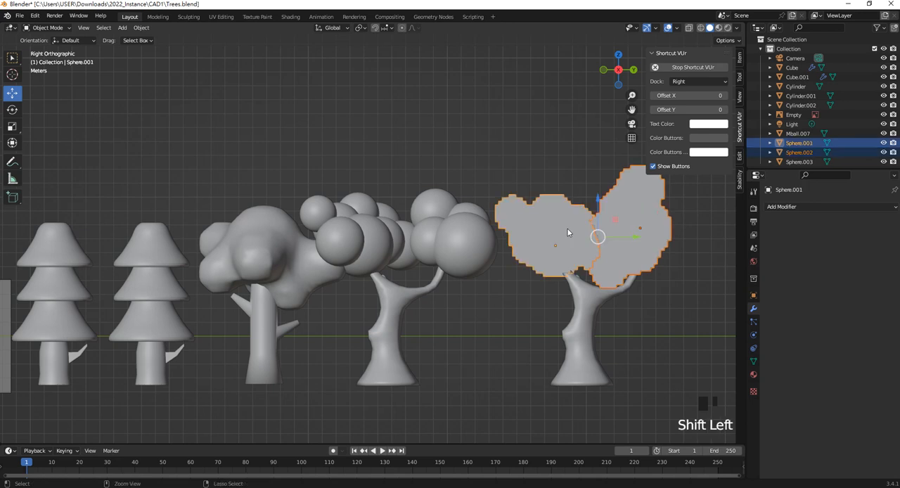
key("ctrl+j")
- Add a Remesh modifier to the joined foliage, compare the Smooth and Sharp modes, and leave it on Sharp
left_click(790, 207)
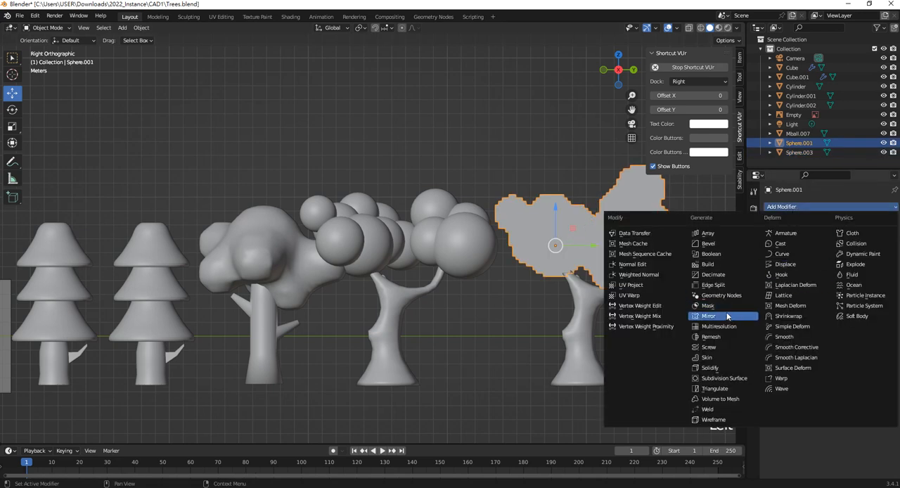
left_click(718, 336)
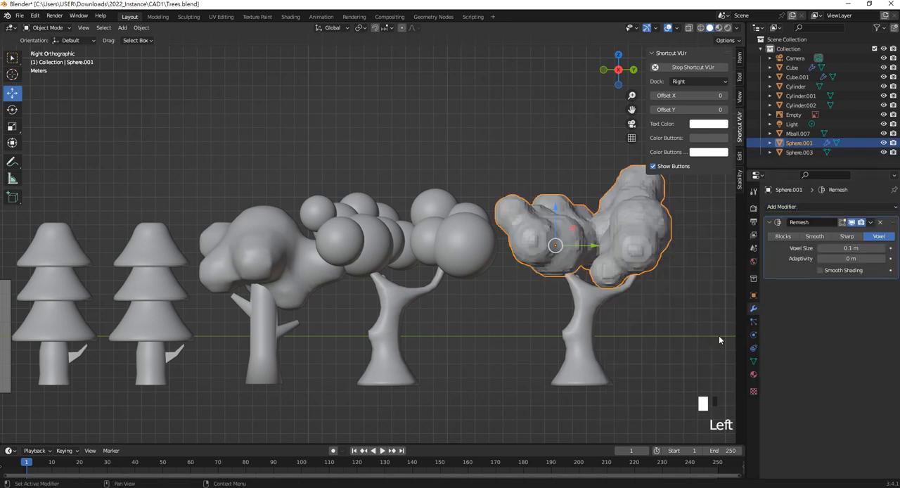
left_click(846, 236)
left_click(819, 238)
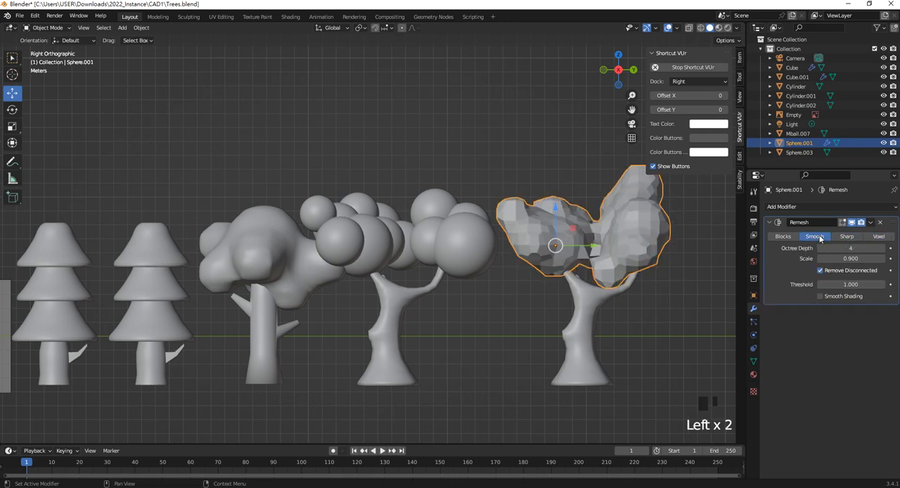
left_click(847, 236)
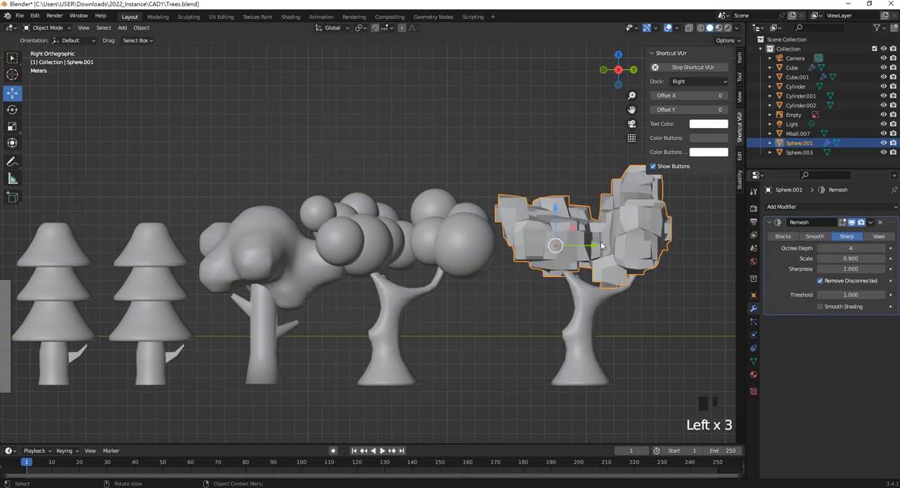
- Shift the joined blocky foliage 0.33863 m in Y and 1.1538 m in X, and apply its Remesh modifier
left_click_drag(601, 245, 596, 247)
middle_click_drag(599, 265, 532, 286)
left_click_drag(445, 310, 426, 318)
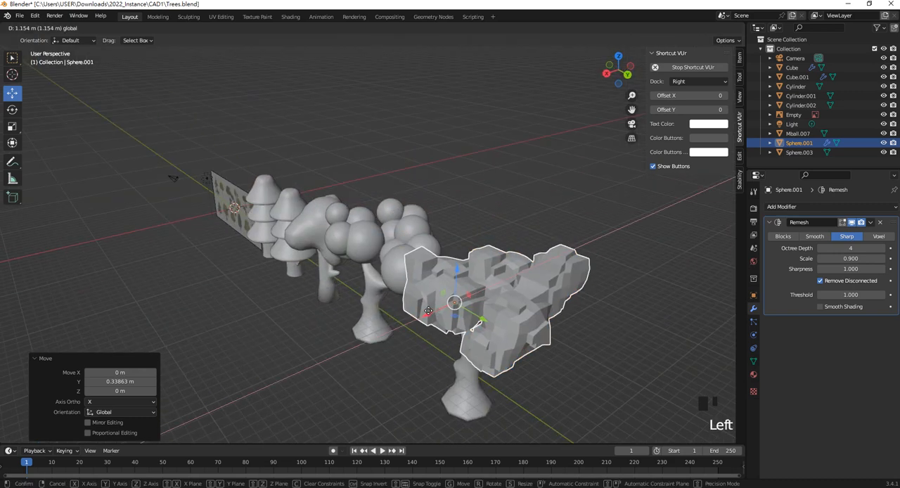
middle_click_drag(425, 318, 482, 285)
key("KP_3")
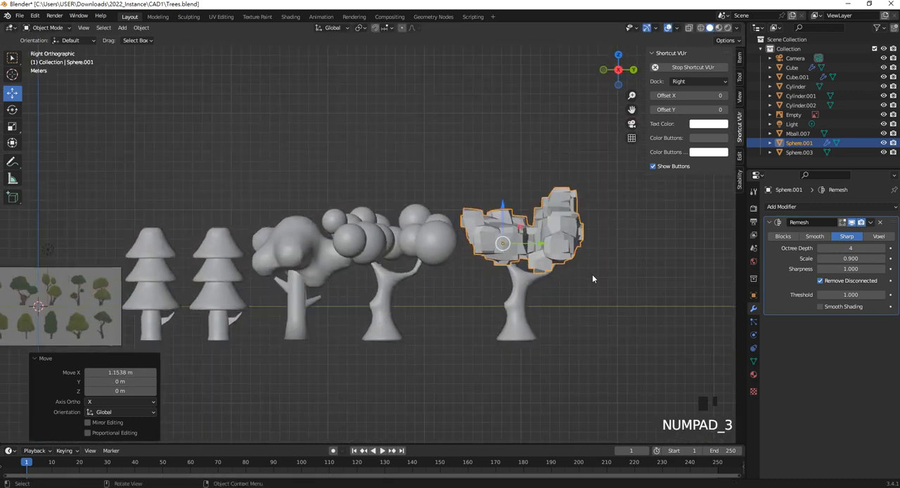
left_click(870, 223)
left_click(836, 239)
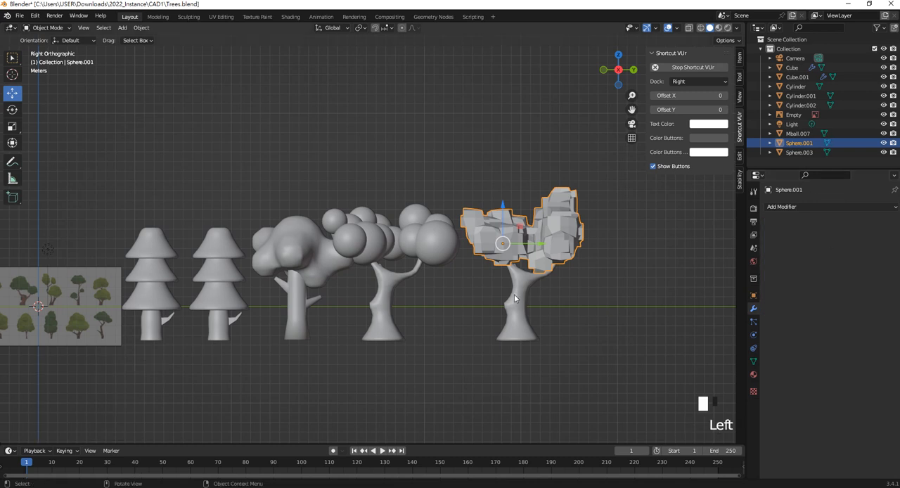
- Delete the forked trunk beneath the blocky foliage
left_click(520, 285)
left_click_drag(516, 294, 518, 300)
left_click(592, 262)
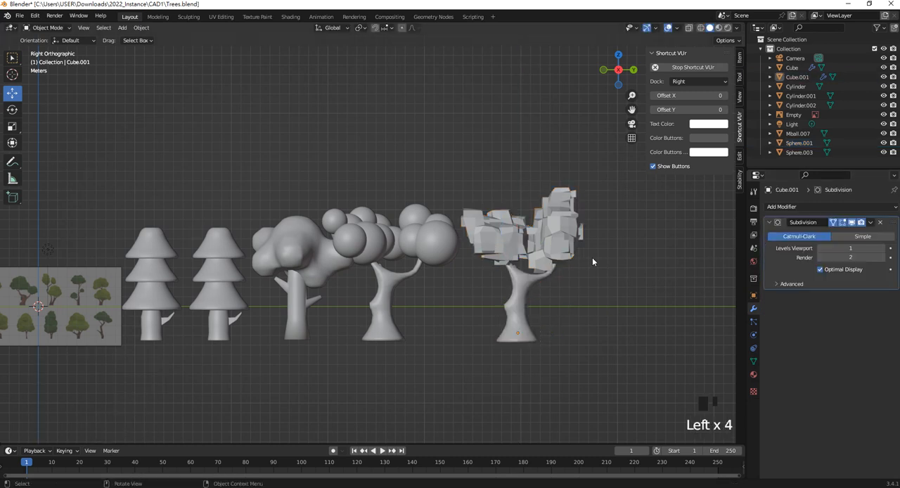
left_click(158, 320)
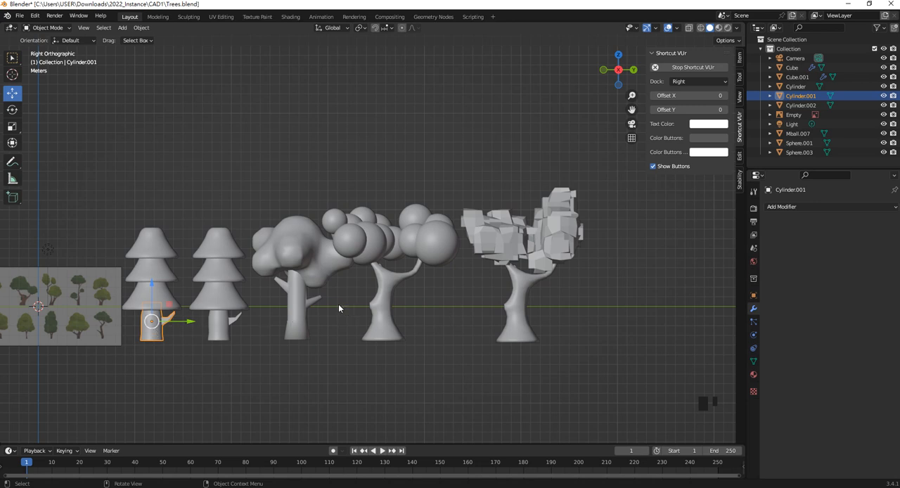
left_click(292, 304)
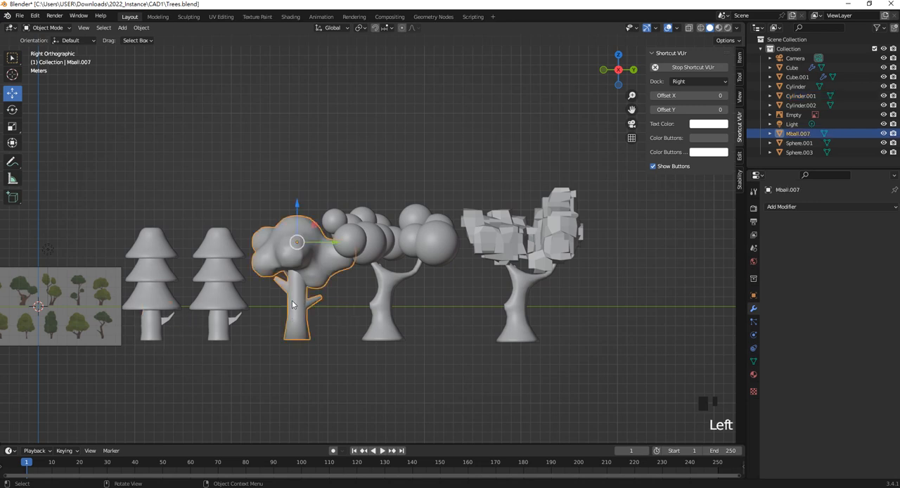
left_click(514, 305)
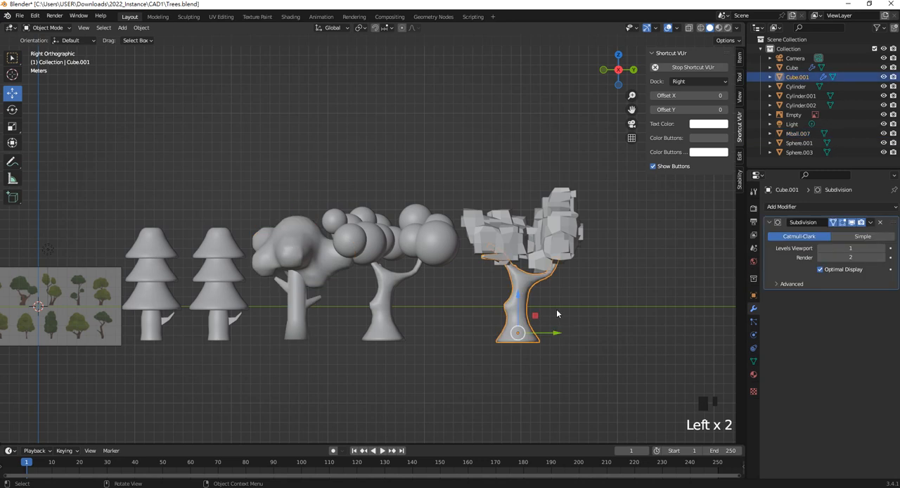
key("Delete")
- Duplicate the tree with the rounded, merged crown and place the copy along Y under the blocky foliage
left_click(294, 310)
key("shift+d")
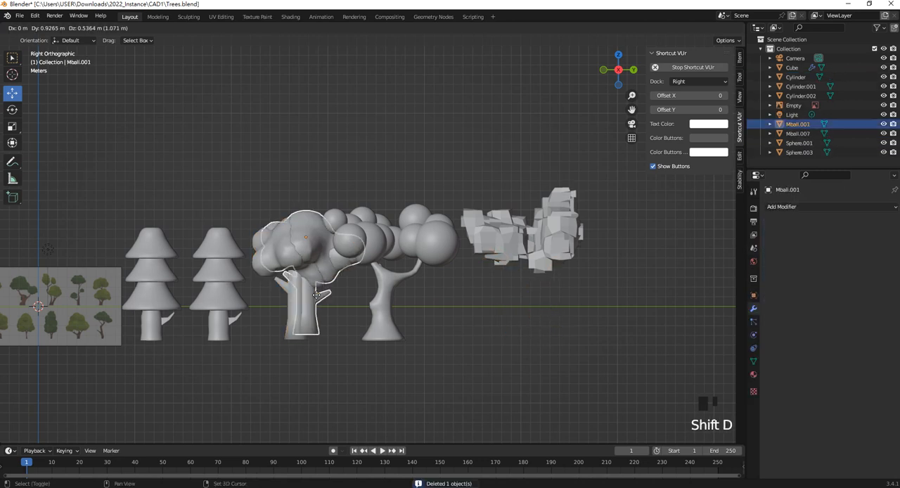
right_click(314, 309)
left_click_drag(331, 245, 550, 274)
- Delete the faces of the duplicate's linked rounded crown in Edit Mode, keeping only its trunk and branches
key("Tab")
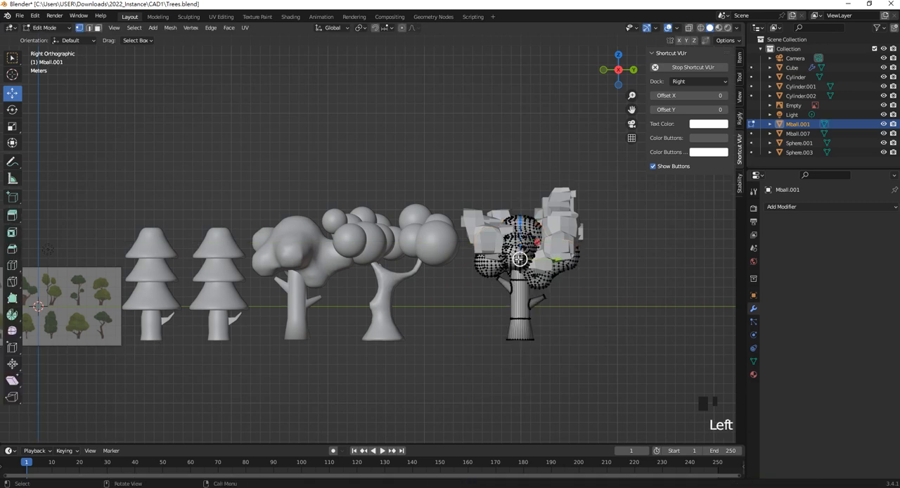
key("l")
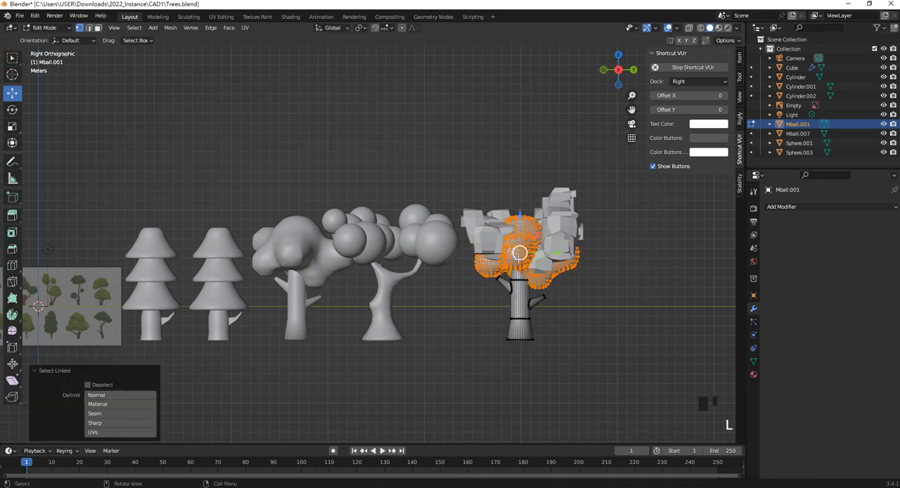
key("Delete")
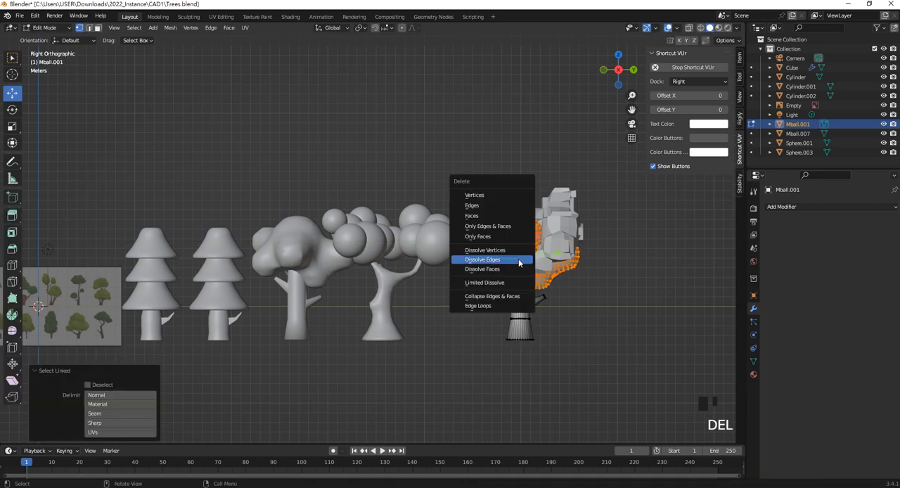
left_click(498, 215)
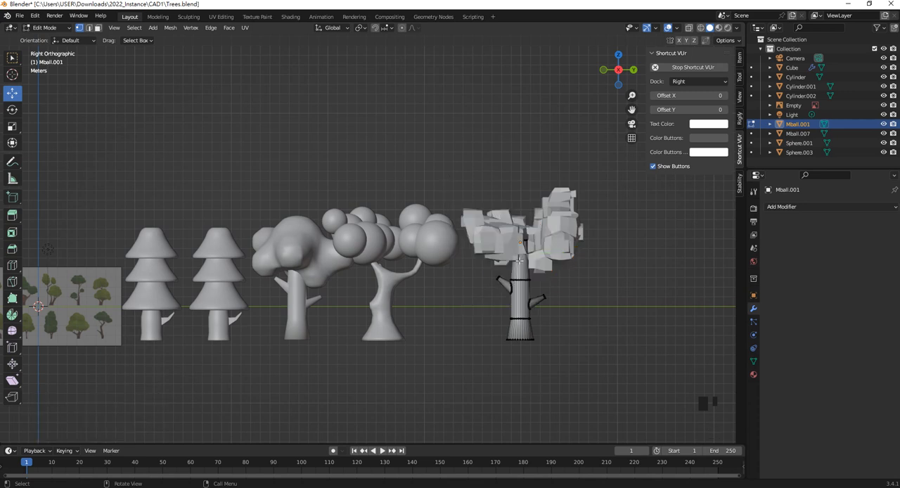
key("Tab")
- Lower the blocky foliage slightly in Z over the straight trunk
left_click(524, 274)
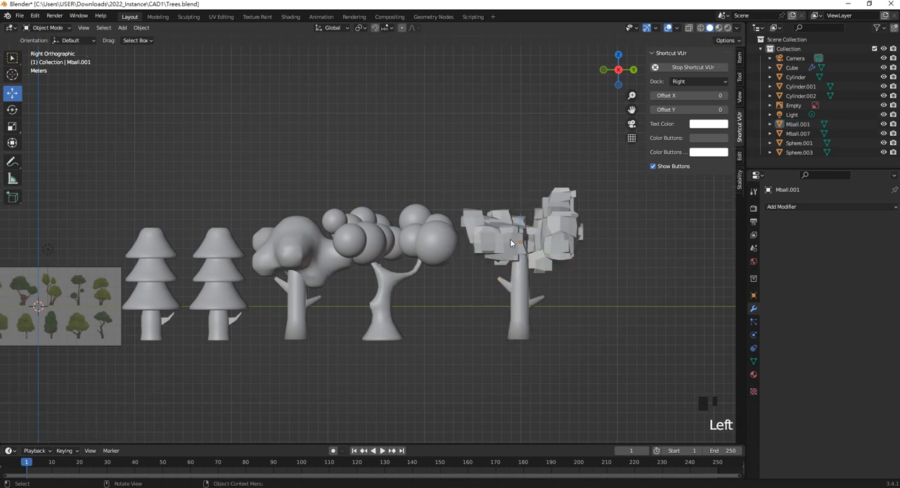
left_click(511, 243)
left_click(520, 294)
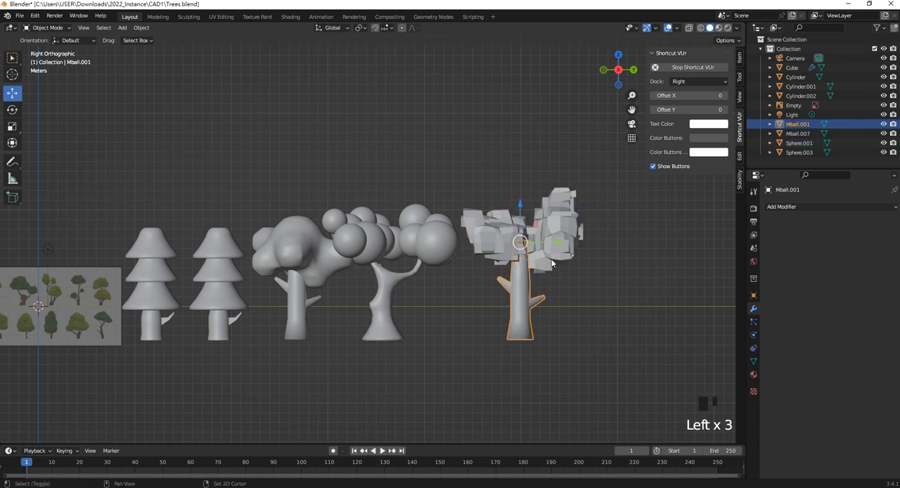
left_click(537, 267, "shift")
left_click(566, 267)
left_click_drag(503, 206, 502, 216)
- Scale the straight trunk under the blocky foliage and lower it slightly in Z
left_click(524, 304)
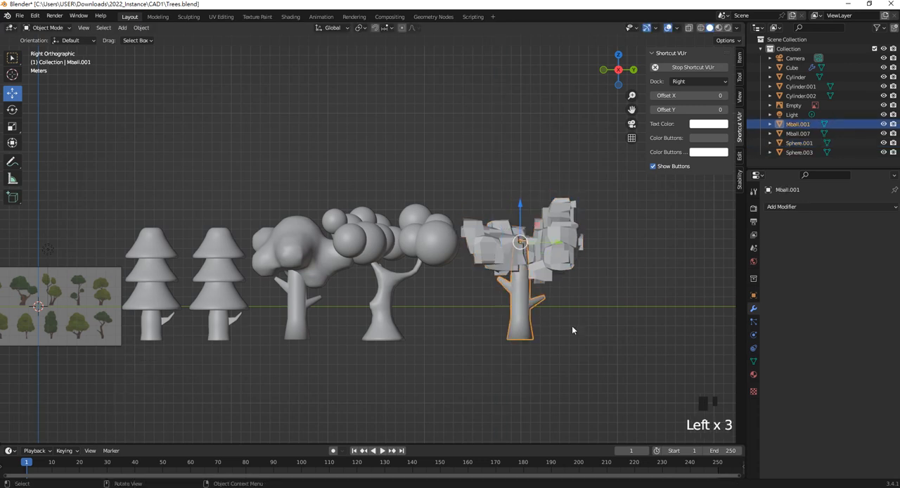
key("s")
left_click(574, 331)
left_click_drag(521, 214, 520, 223)
left_click(553, 313)
- Center the blocky foliage over its new trunk by moving it in perspective view, including 0.86161 m in X
middle_click_drag(553, 314, 464, 302)
left_click(440, 272)
left_click_drag(348, 270, 334, 271)
mouse_move(334, 273)
middle_mouse_down()
mouse_move(367, 286)
mouse_move(440, 284)
mouse_move(334, 258)
middle_mouse_up()
scroll(426, 287, "up", 1)
scroll(503, 243, "up", 2)
- Add a Bevel modifier to the blocky foliage, keeping the 0.1 m amount and one segment
left_click(783, 208)
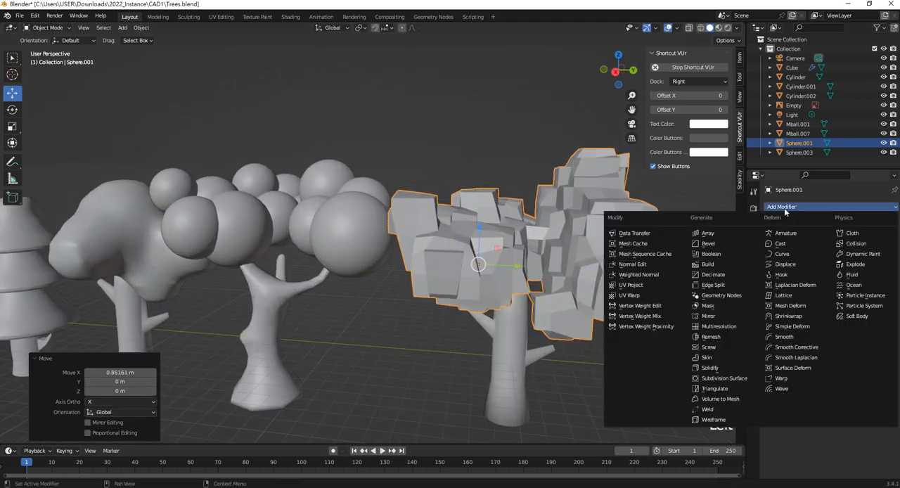
left_click(781, 208)
left_click(709, 243)
scroll(464, 242, "up", 2)
scroll(492, 253, "down", 3)
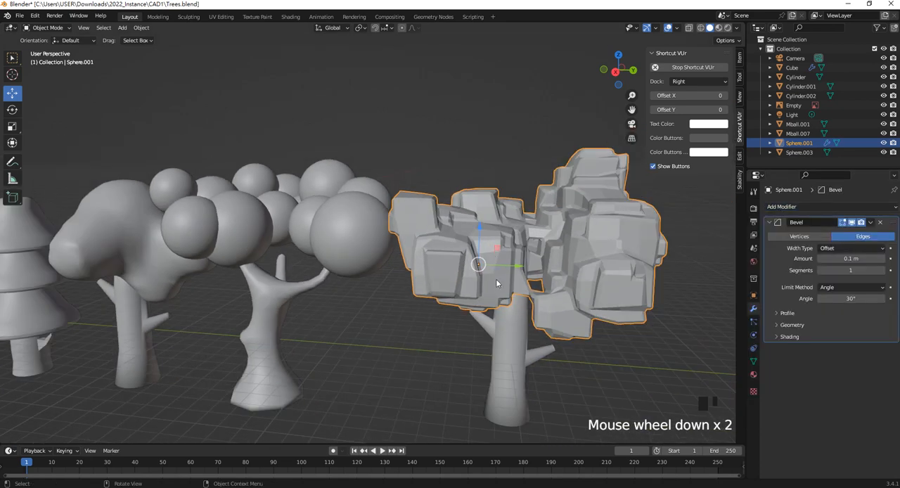
middle_click_drag(551, 280, 532, 278)
scroll(351, 284, "up", 1)
- Move the foliage and trunk of the pine nearest the reference image 47.946 m in Y, beyond the blocky tree
middle_click_drag(341, 279, 470, 220, "shift")
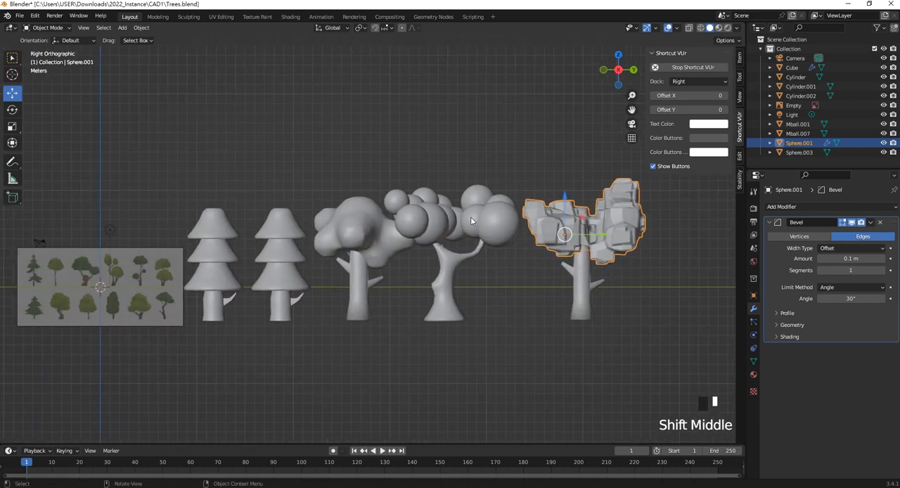
left_click(213, 247)
middle_click_drag(212, 246, 281, 259, "shift")
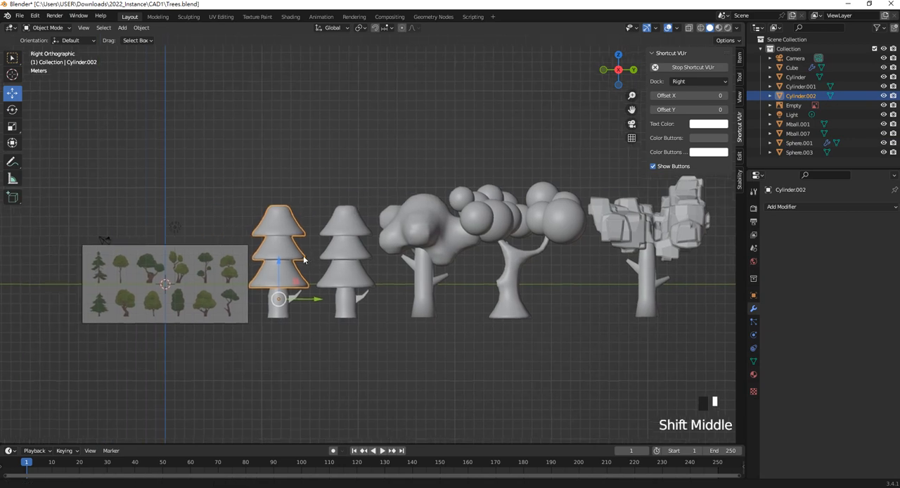
left_click(286, 316, "shift")
scroll(285, 316, "down", 3)
left_click_drag(365, 275, 633, 271)
scroll(628, 263, "up", 1)
scroll(628, 262, "up", 1)
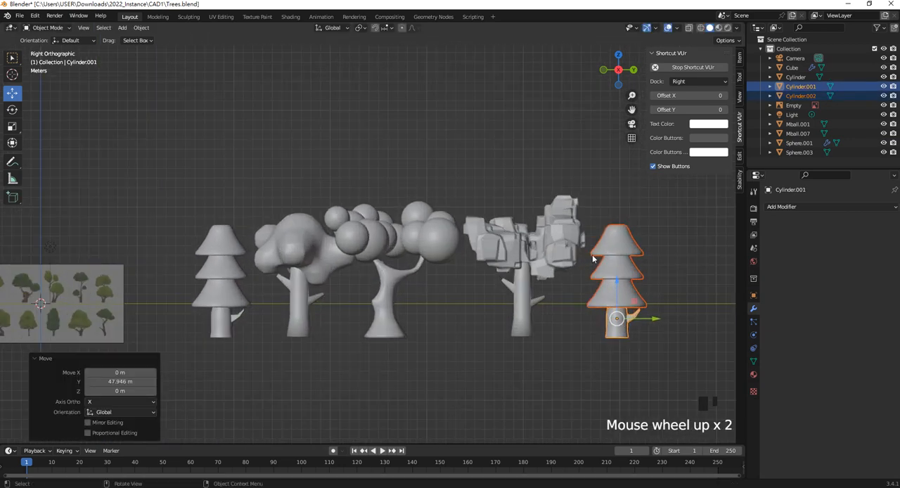
- Add a Remesh modifier to the moved pine's foliage, compare modes, and use Blocks with octree depth 4 and scale 0.895
left_click(643, 235)
left_click(623, 249)
left_click(798, 207)
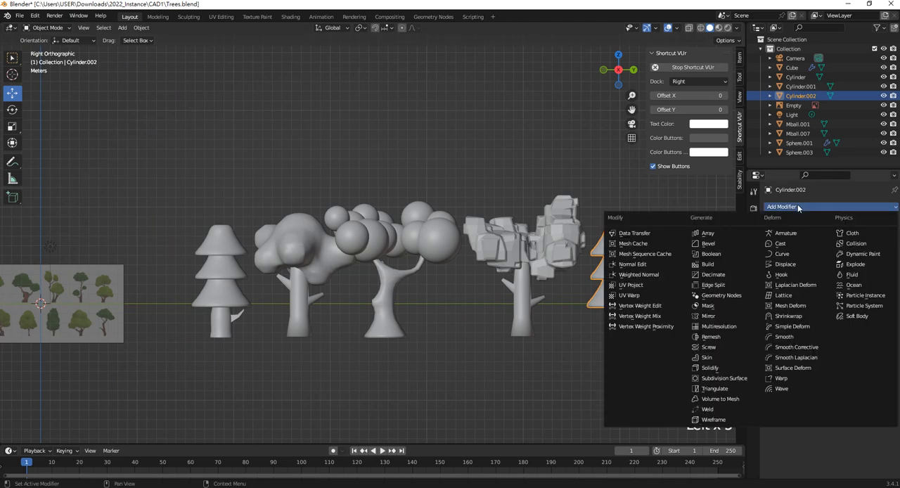
left_click(727, 337)
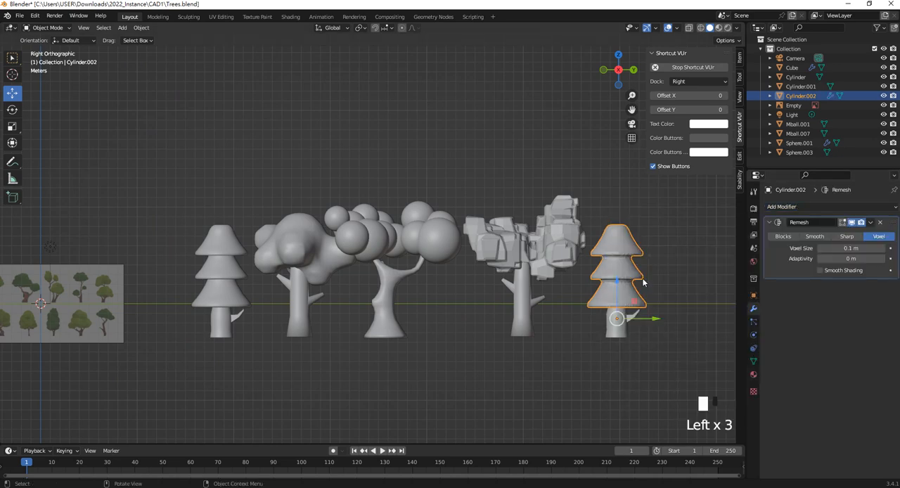
left_click(823, 237)
left_click(846, 236)
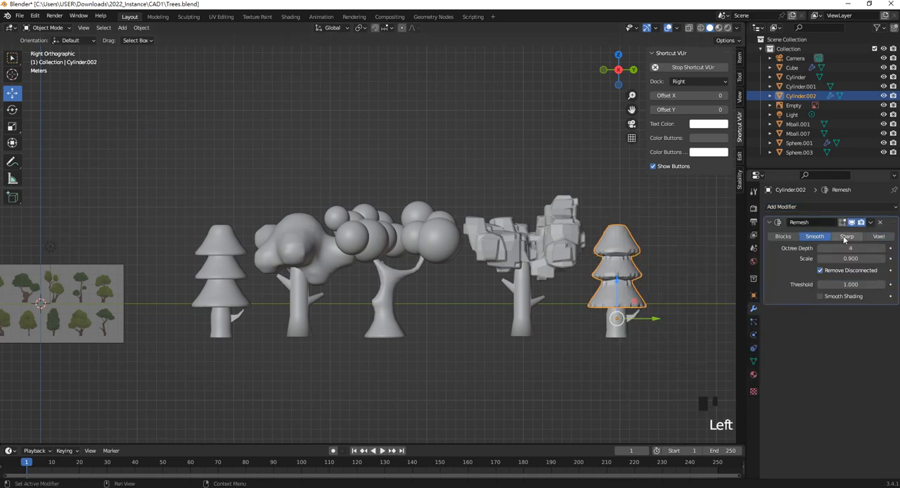
left_click(783, 236)
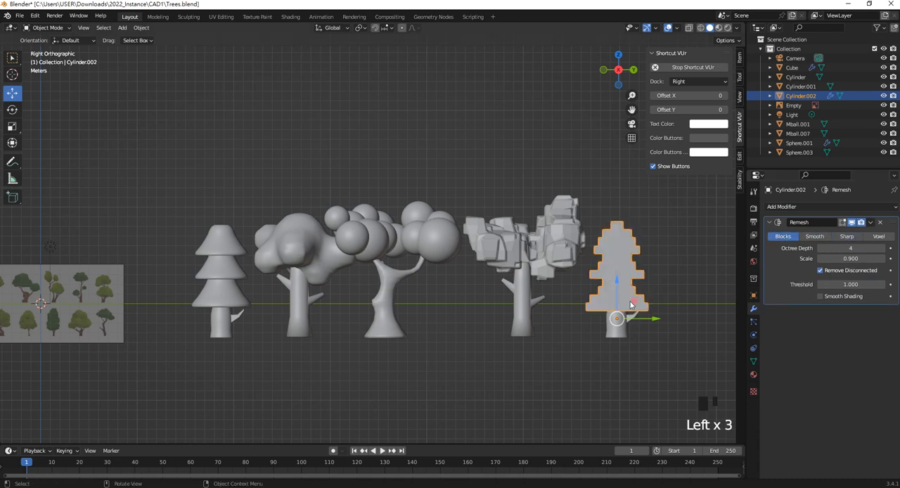
mouse_move(847, 248)
left_mouse_down()
mouse_move(833, 248)
mouse_move(859, 260)
left_mouse_up()
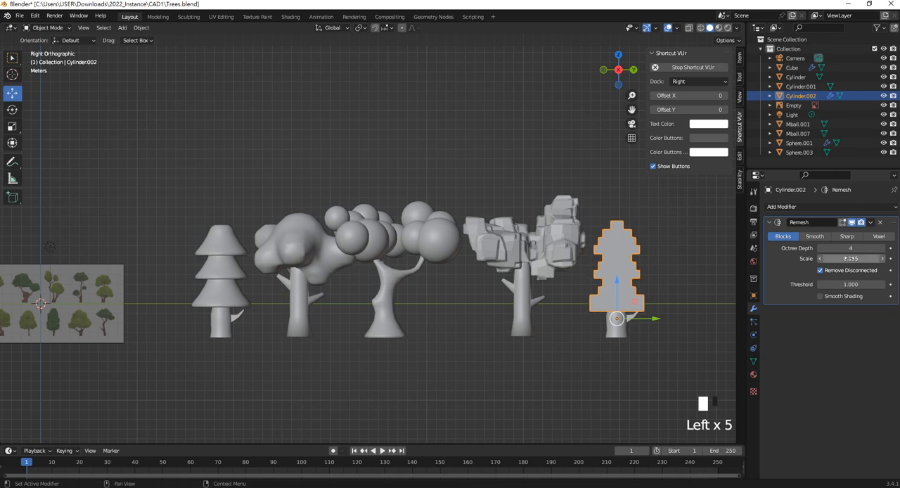
- Scale the moved pine's blocky foliage uniformly by 1.262 and apply its Remesh modifier
key("s")
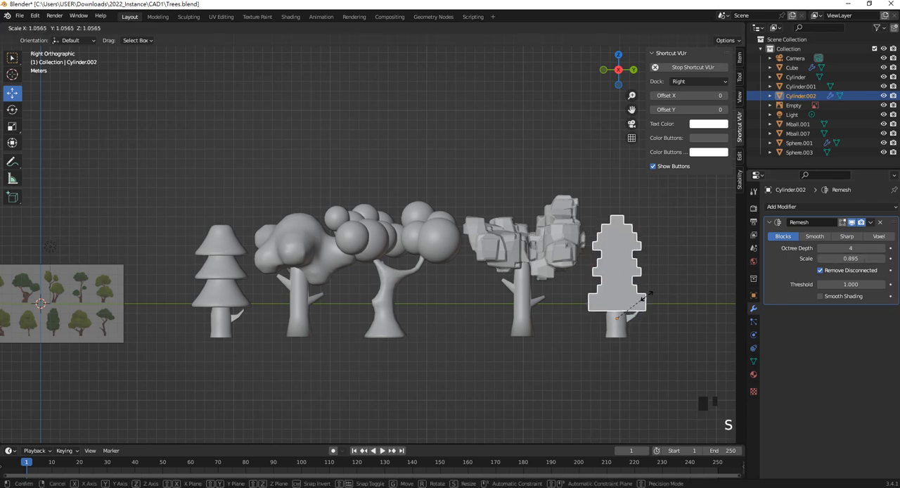
left_click(651, 291)
middle_click_drag(651, 290, 599, 291, "shift")
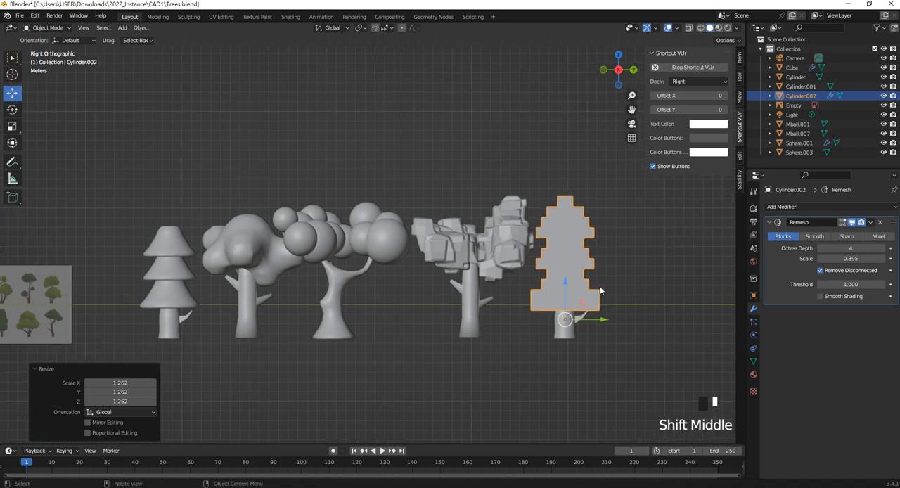
left_click(872, 223)
left_click(836, 258)
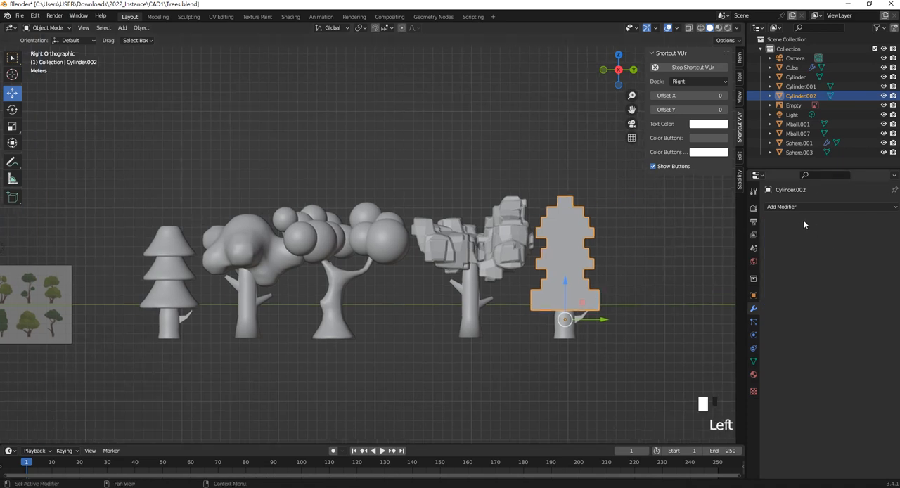
- Add a Bevel modifier with a 0.1 m amount to the blocky pine foliage and apply it
left_click(801, 206)
left_click(726, 244)
middle_click_drag(562, 302, 583, 310)
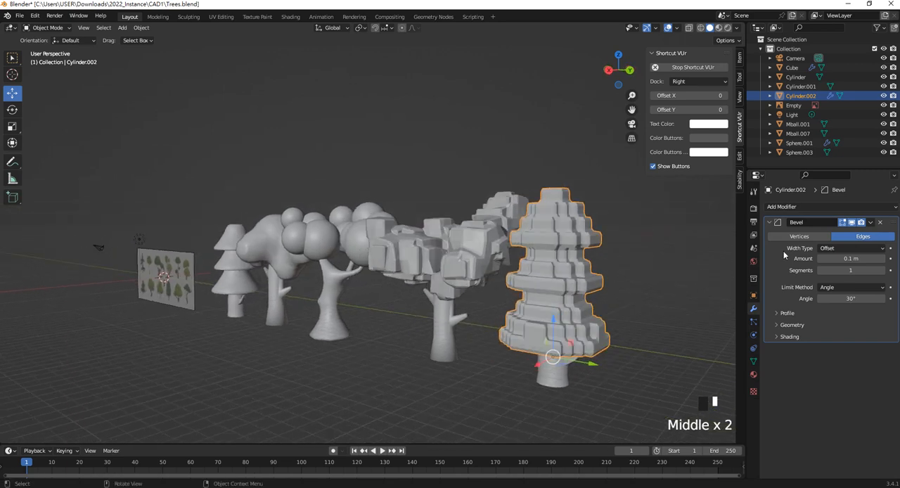
left_click(871, 222)
left_click(846, 235)
- Lower the bevelled foliage of the straight-trunk blocky tree slightly in Z
middle_click_drag(492, 274, 450, 260)
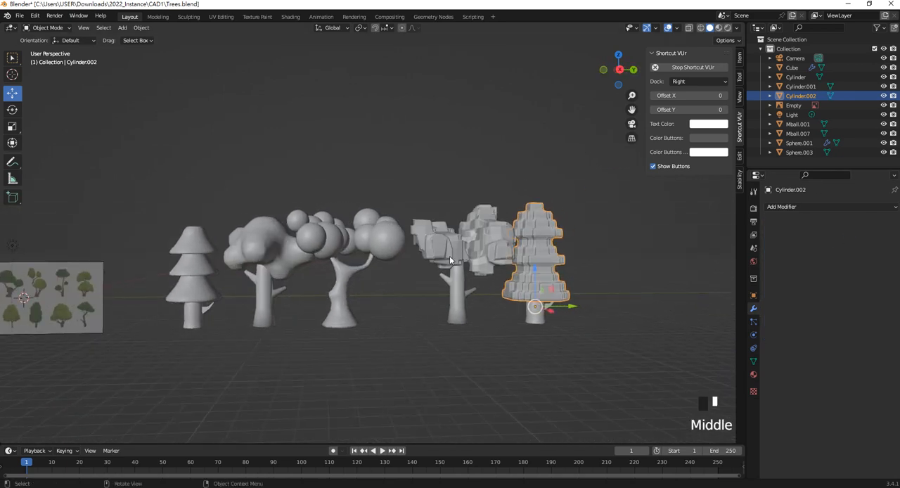
key("KP_3")
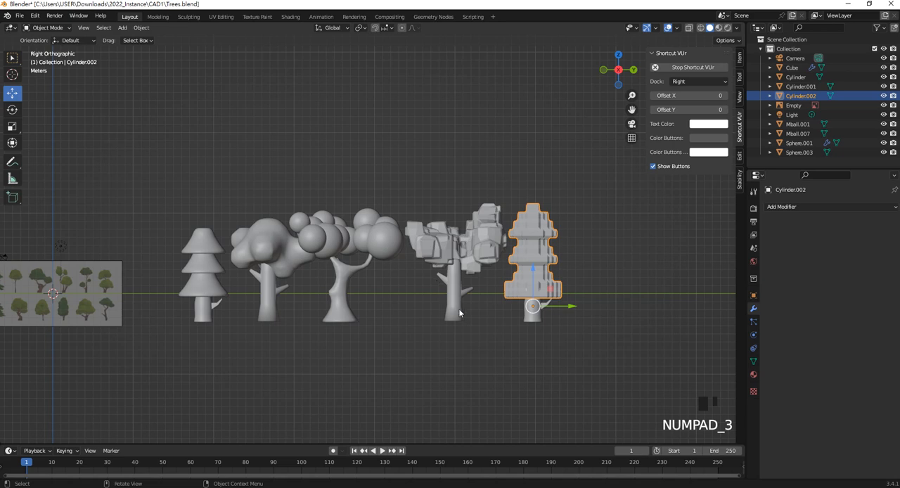
left_click(468, 250)
left_click_drag(443, 214, 443, 220)
left_click(458, 190)
middle_click_drag(467, 215, 562, 299)
scroll(467, 239, "down", 2)
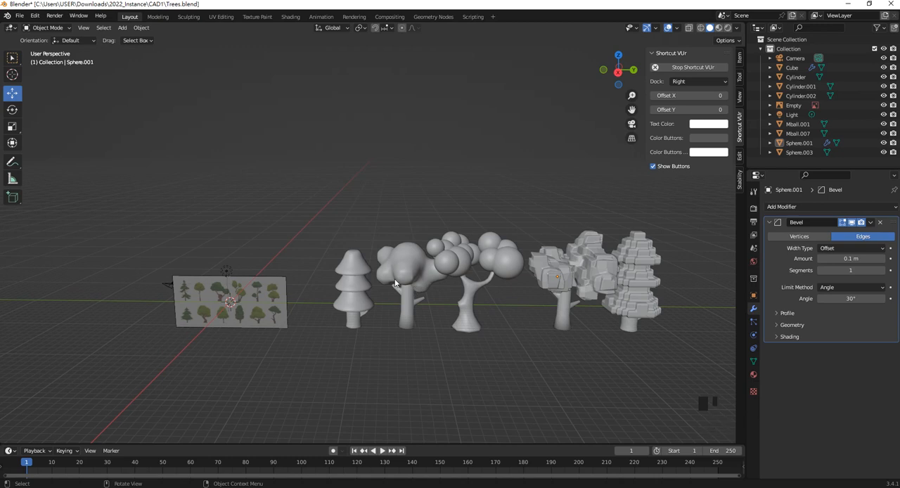
- Even out the row by moving the straight-trunk blocky tree toward negative Y and the sphere-foliage tree 0.55696 m in Y
left_click(561, 341)
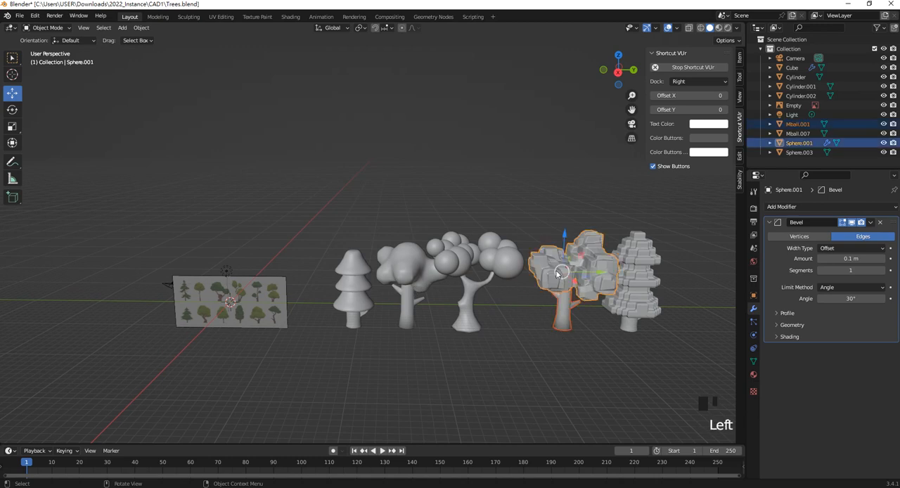
left_click_drag(594, 283, 584, 270)
left_click_drag(490, 337, 466, 248)
left_click_drag(499, 292, 504, 296)
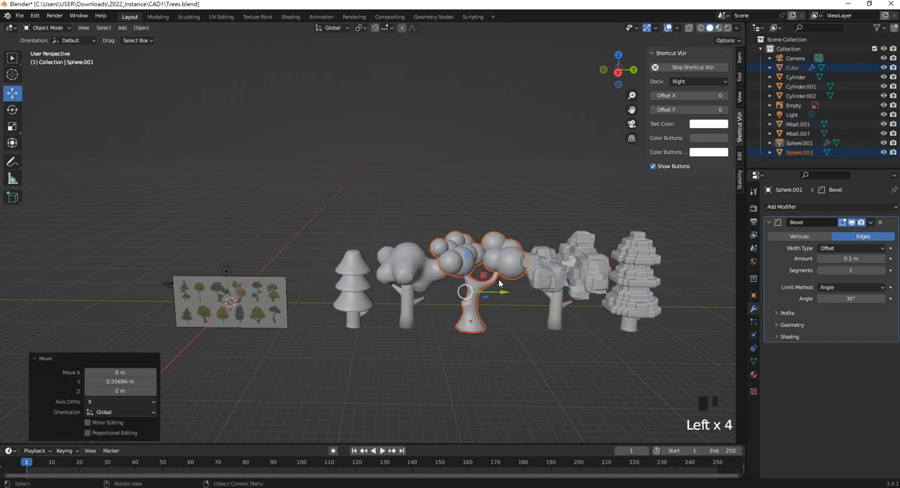
left_click(514, 208)
left_click(561, 320)
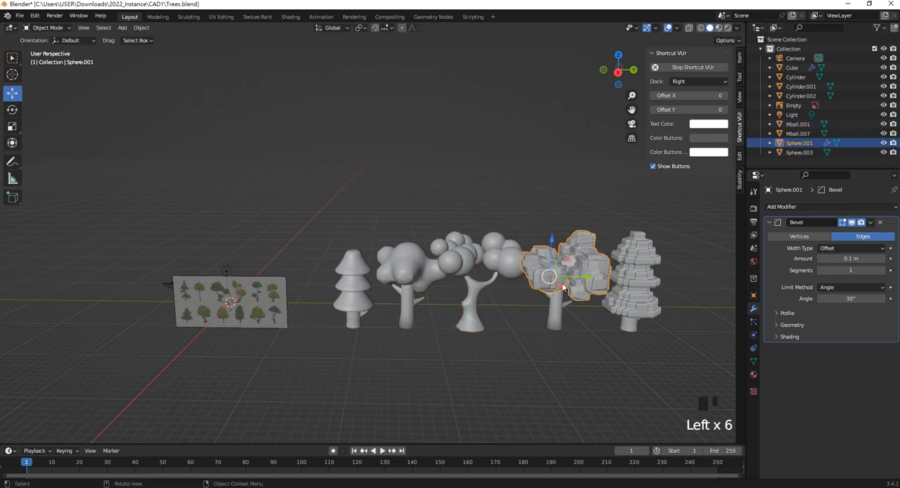
left_click(574, 347)
left_click(404, 270)
left_click(353, 285)
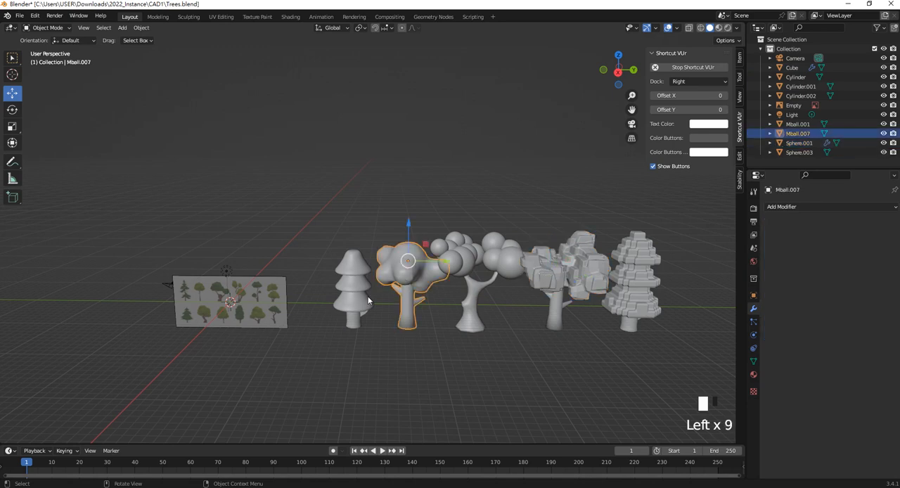
- Parent the bevelled blocky foliage to its straight trunk as Object (Keep Transform)
left_click(542, 281)
left_click(555, 309, "shift")
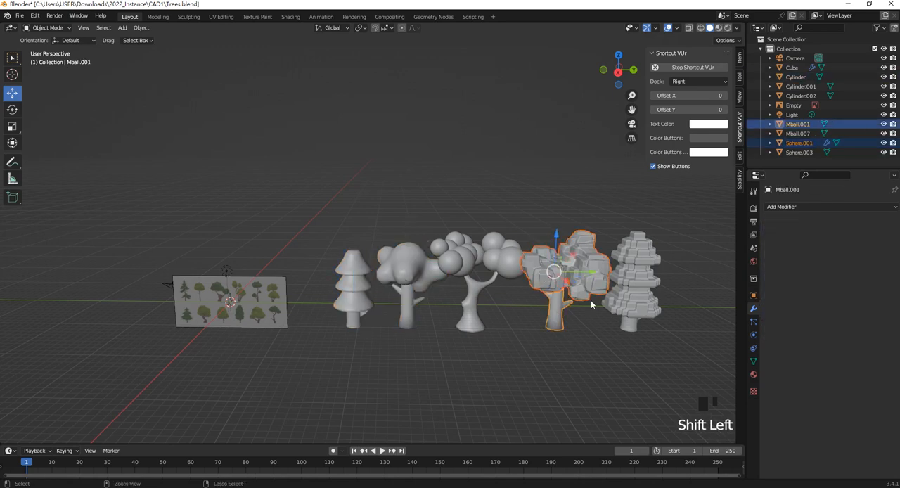
key("ctrl+p")
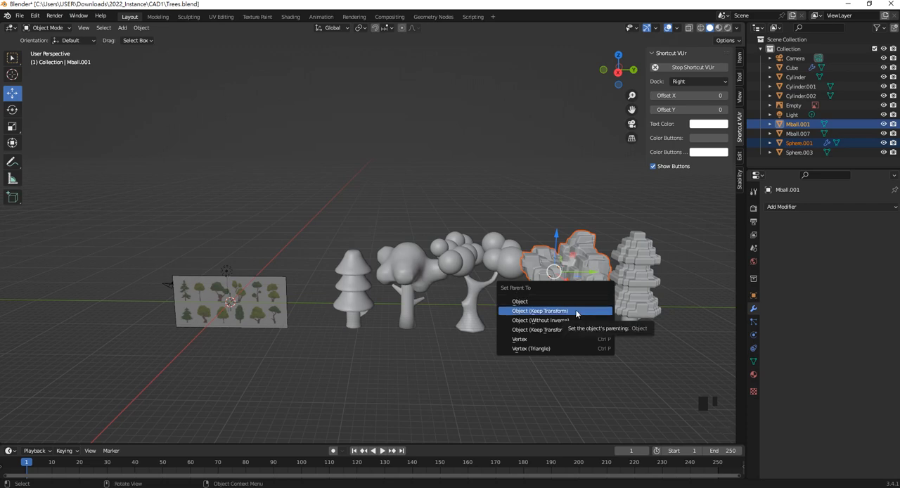
left_click(576, 313)
- Parent the blocky pine's foliage to its trunk as Object (Keep Transform)
left_click(633, 317)
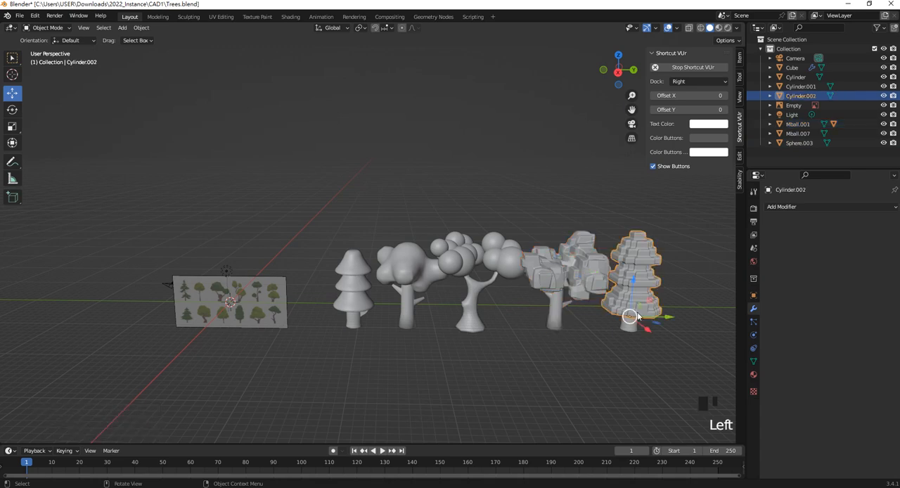
left_click(633, 329, "shift")
key("ctrl+p")
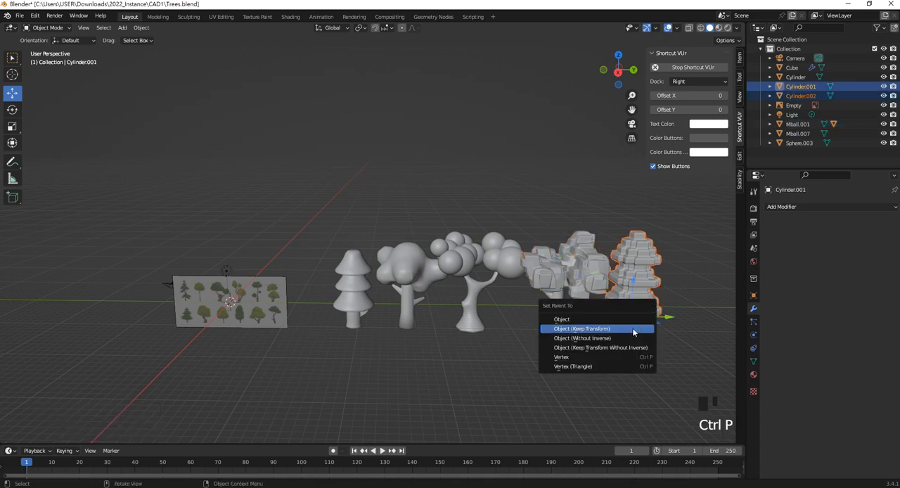
left_click(634, 329)
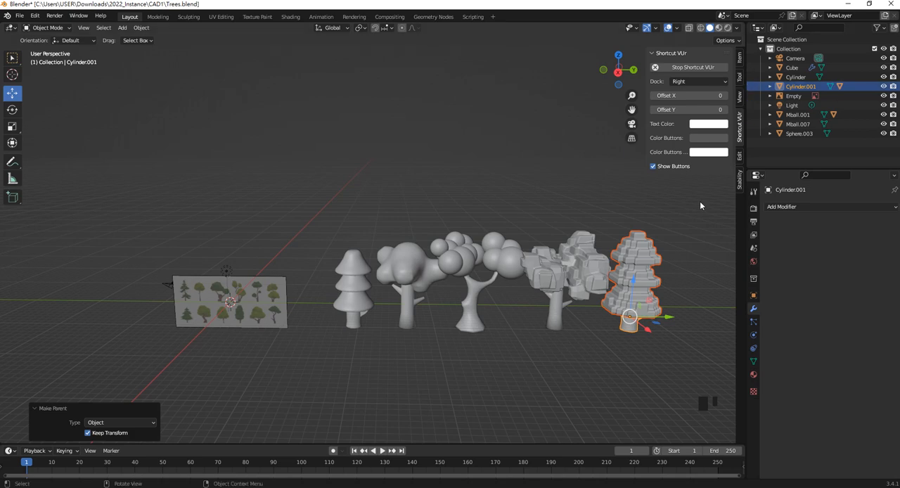
- Deselect the blocky pine and save the changes to Trees.blend
left_click(640, 347)
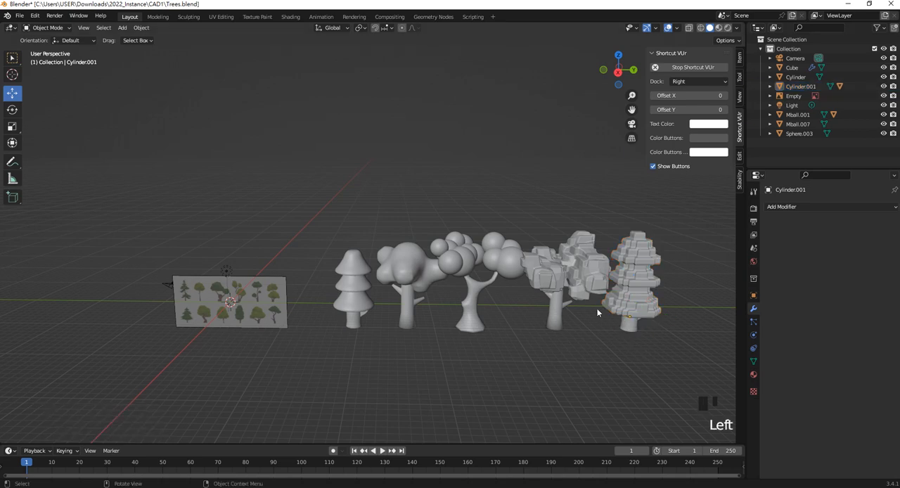
middle_click_drag(597, 310, 597, 317, "shift")
key("ctrl+s")
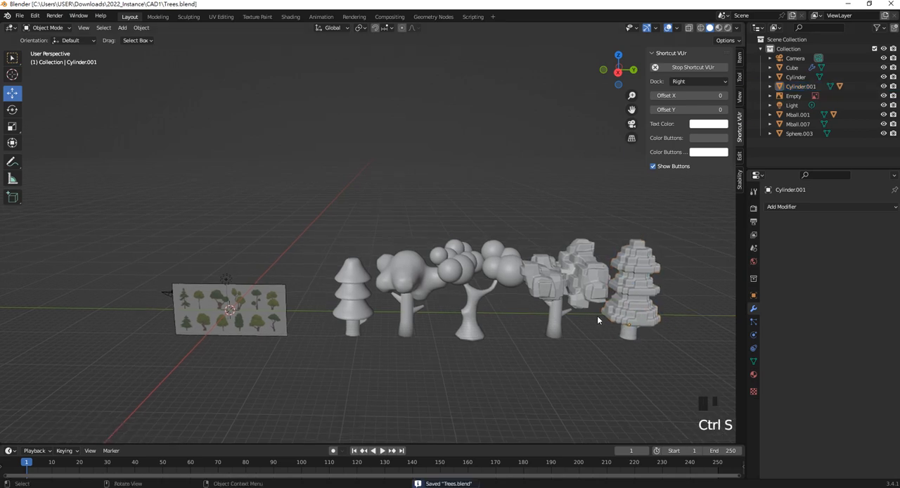